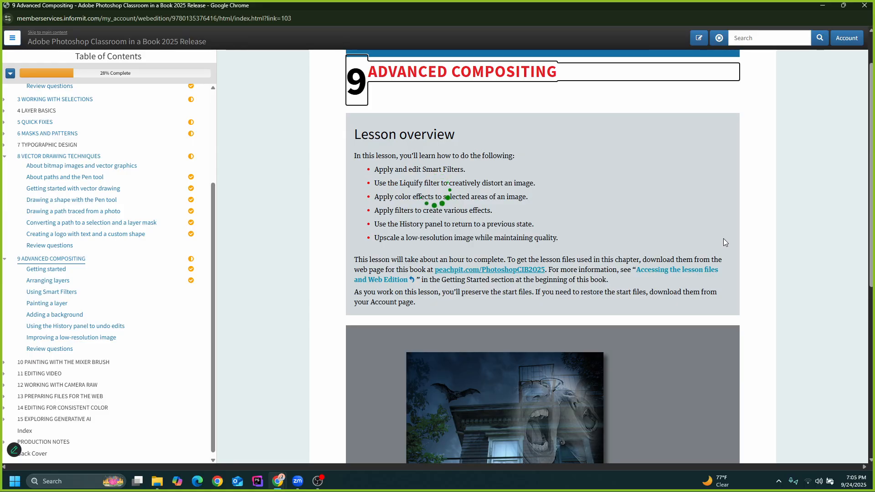
Review the Advanced Compositing lesson overview and the Getting started page with the final poster image
{"action": "scroll", "coordinate": [731, 252], "scroll_direction": "up", "scroll_amount": 1}
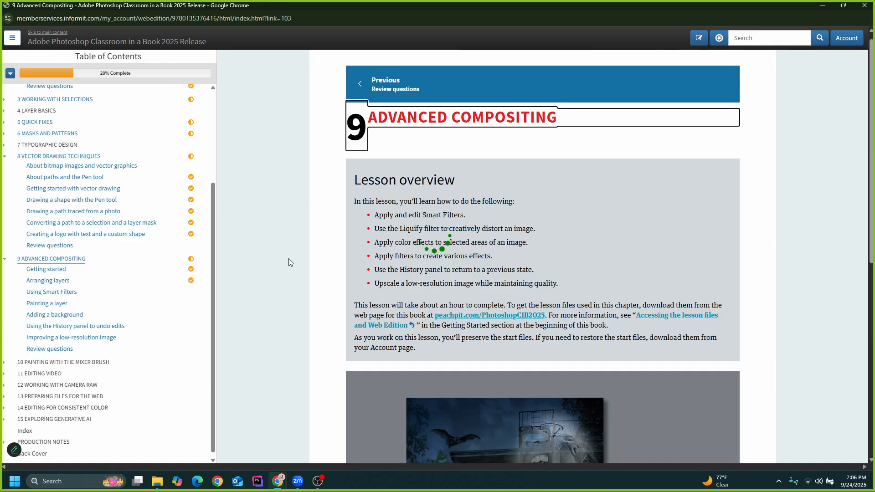
{"action": "scroll", "coordinate": [554, 305], "scroll_direction": "down", "scroll_amount": 2}
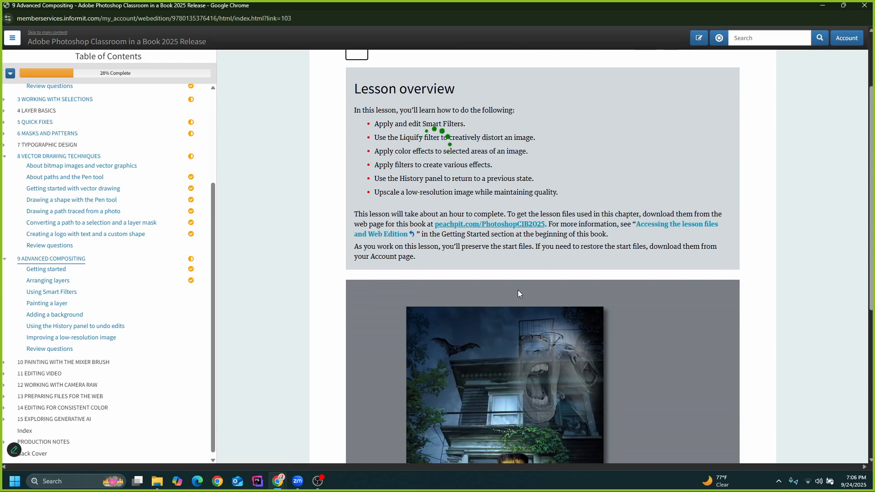
{"action": "left_click", "coordinate": [47, 269]}
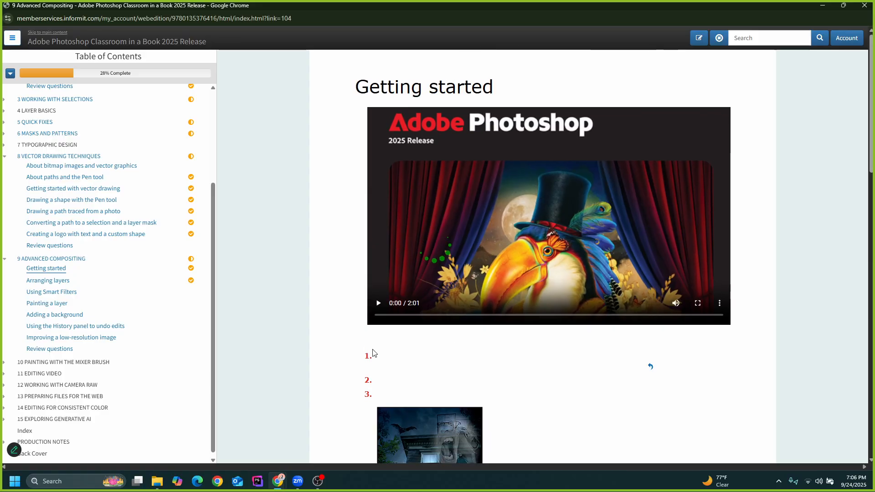
{"action": "scroll", "coordinate": [460, 260], "scroll_direction": "down", "scroll_amount": 7}
{"action": "scroll", "coordinate": [422, 313], "scroll_direction": "up", "scroll_amount": 2}
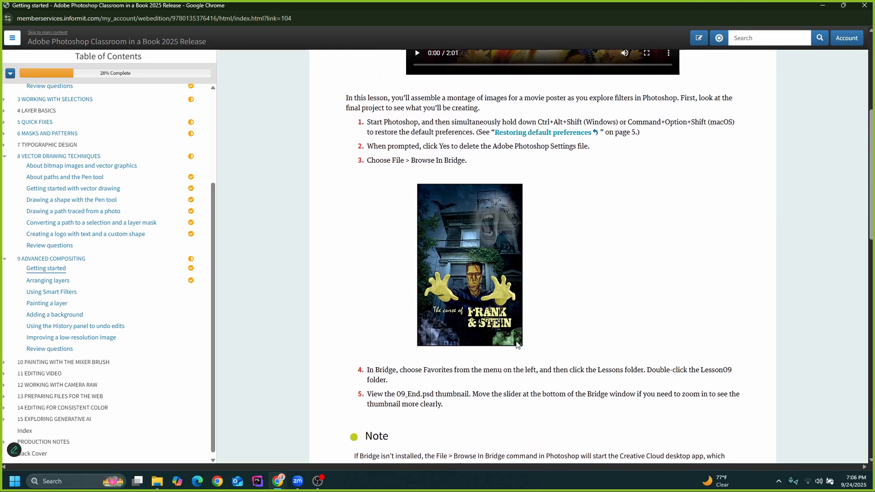
Go to the desktop and launch Adobe Photoshop 2025
{"action": "key", "text": "super+d"}
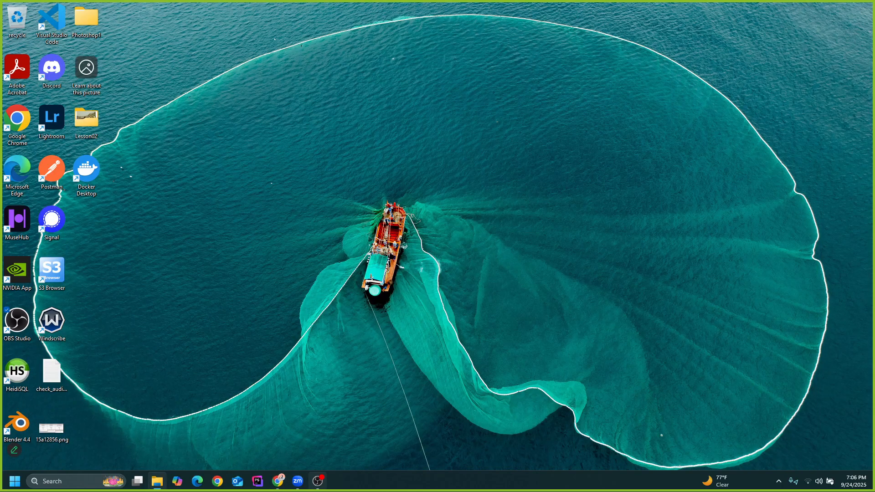
{"action": "left_click", "coordinate": [80, 479]}
{"action": "type", "text": "p"}
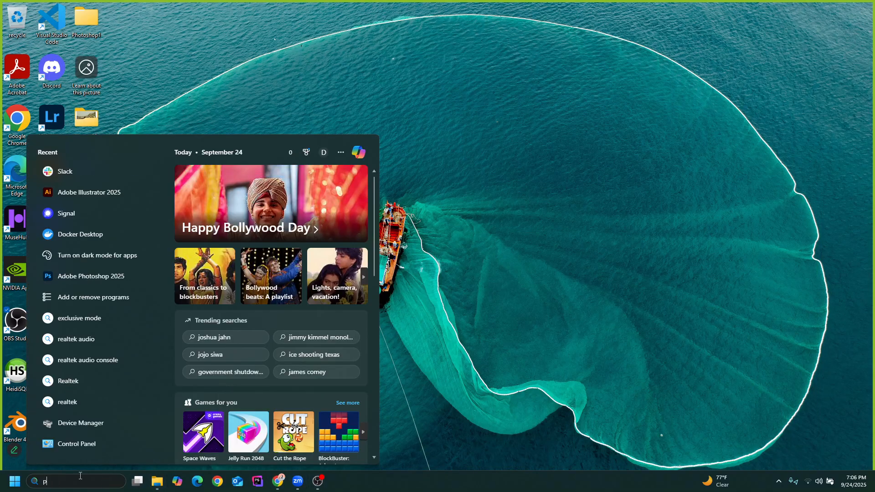
{"action": "left_click", "coordinate": [95, 199]}
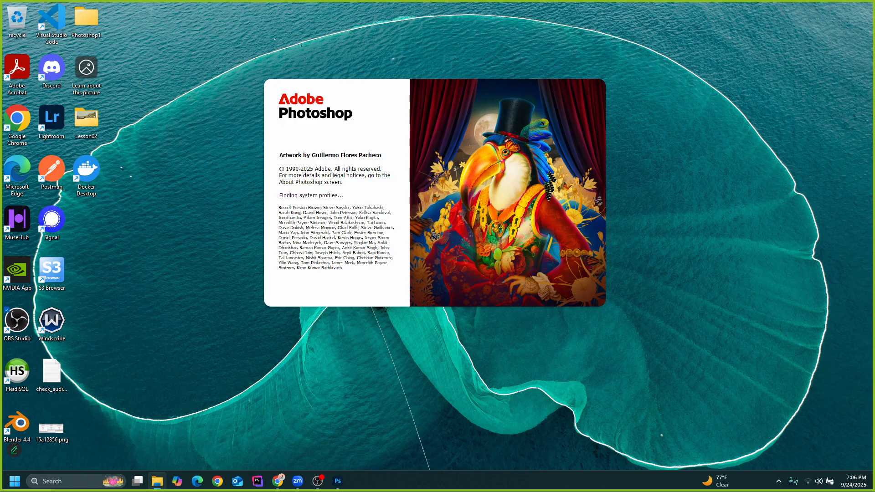
Put the Lesson09 folder on the desktop and open its 09_End.psd file in Photoshop
{"action": "right_click", "coordinate": [203, 65]}
{"action": "left_click", "coordinate": [214, 79]}
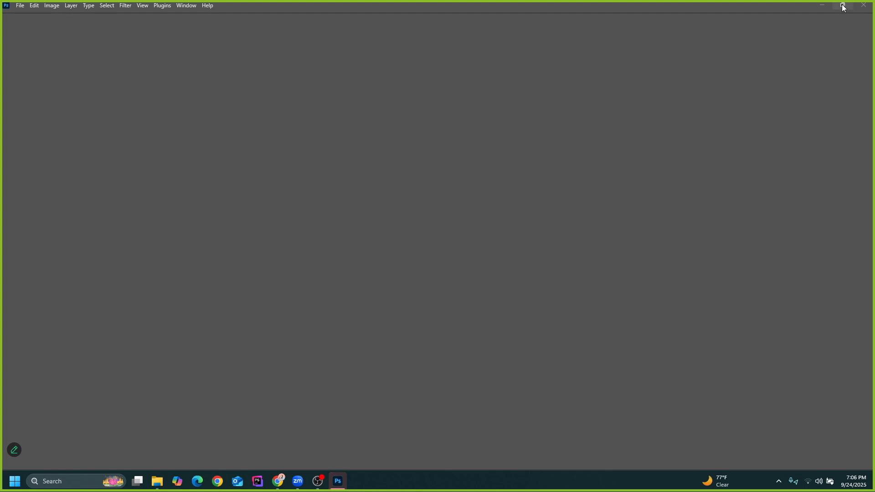
{"action": "left_click", "coordinate": [842, 5]}
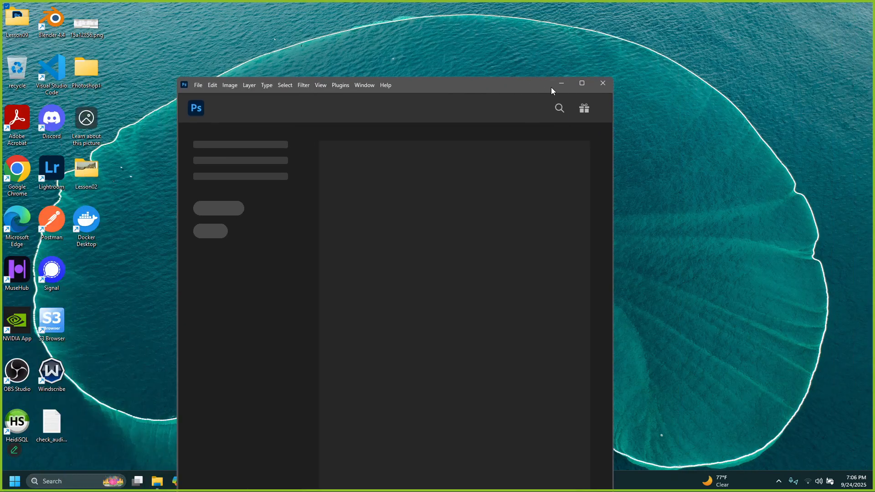
{"action": "left_click", "coordinate": [582, 84]}
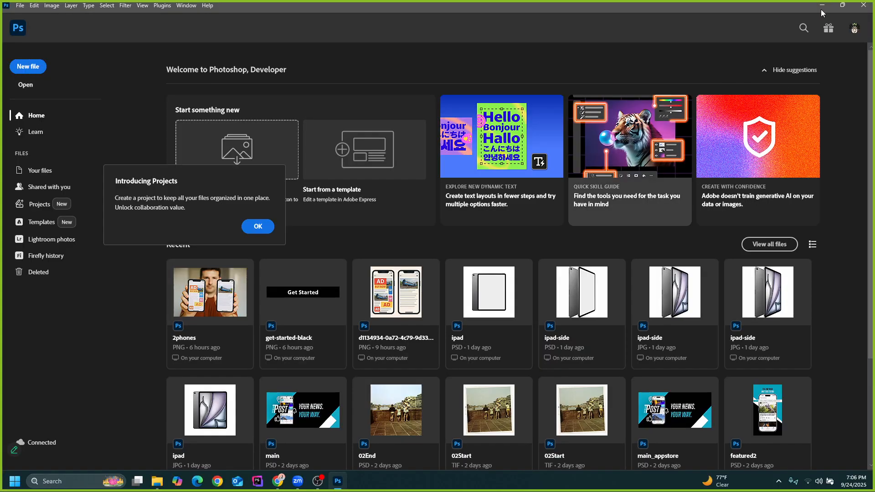
{"action": "left_click", "coordinate": [822, 6]}
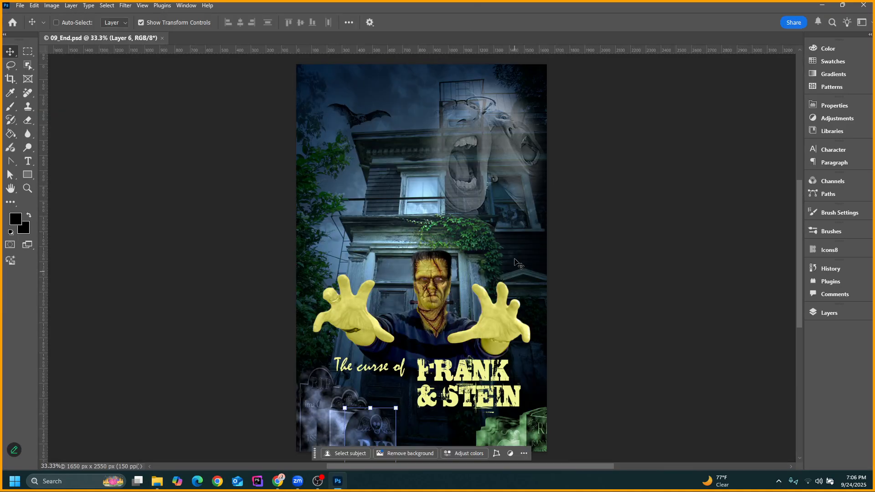
Examine the finished poster up close, from the screaming faces and bat down to the monster, title and tombstones
{"action": "scroll", "coordinate": [635, 279], "scroll_direction": "down", "scroll_amount": 1}
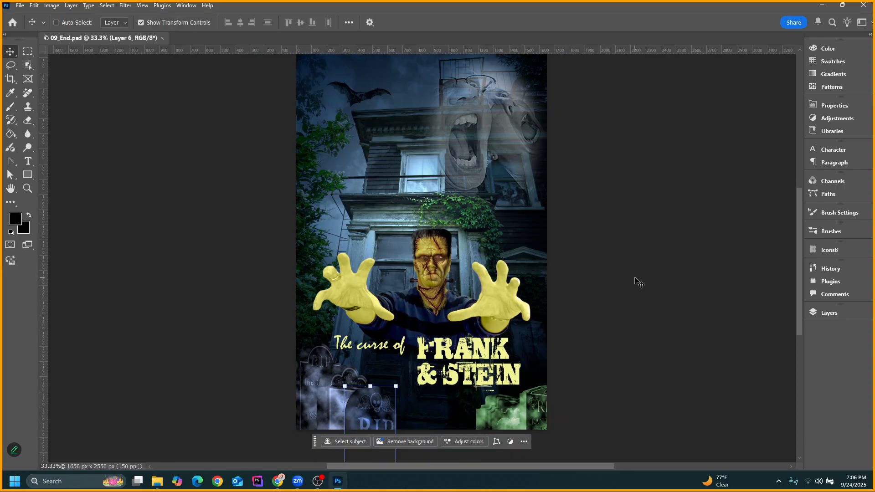
{"action": "scroll", "coordinate": [661, 271], "scroll_direction": "up", "scroll_amount": 1}
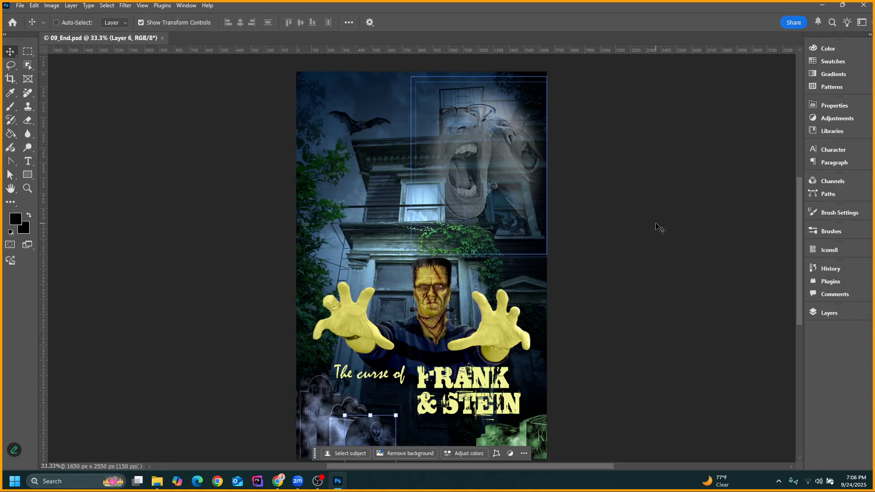
{"action": "scroll", "coordinate": [459, 215], "scroll_direction": "up", "scroll_amount": 5}
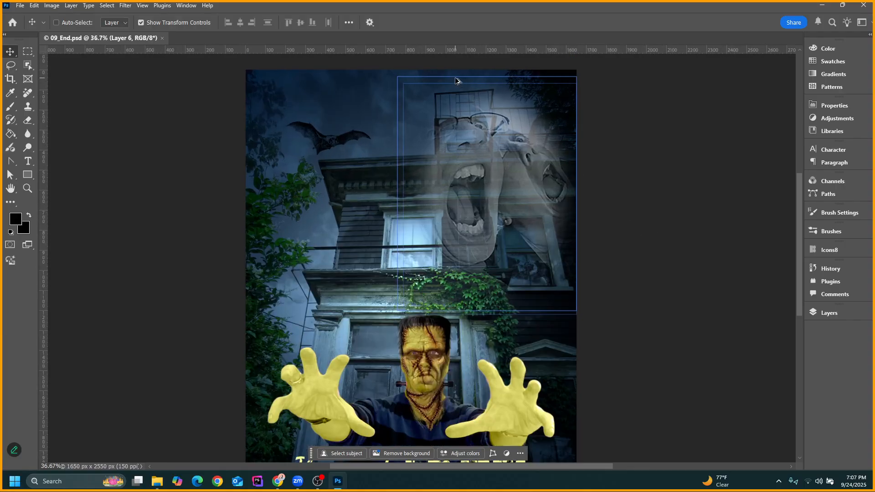
{"action": "scroll", "coordinate": [459, 215], "scroll_direction": "up", "scroll_amount": 1}
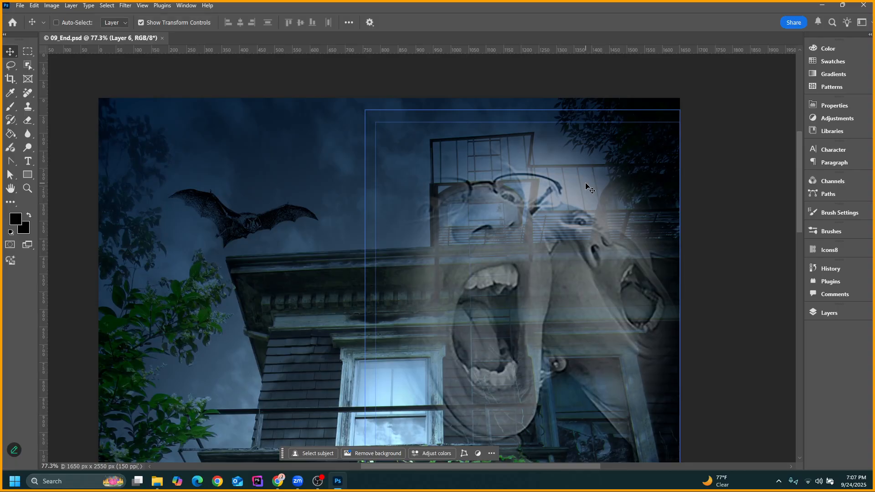
{"action": "scroll", "coordinate": [587, 186], "scroll_direction": "down", "scroll_amount": 10}
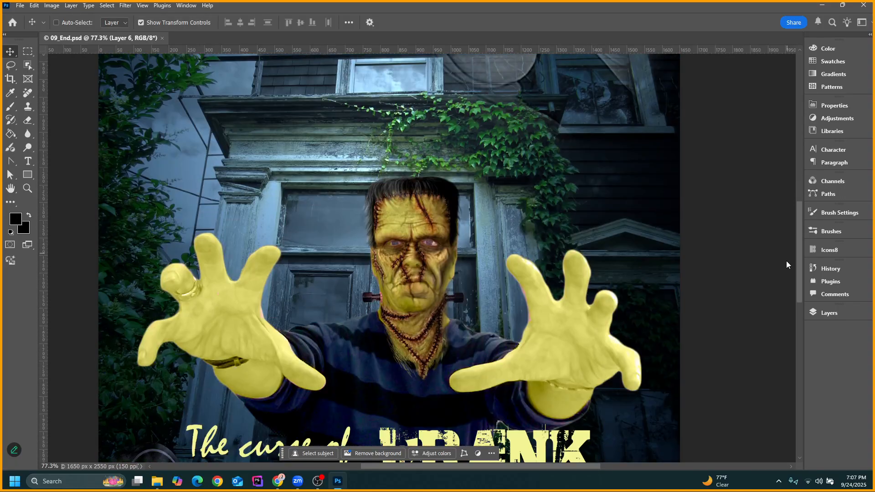
{"action": "left_click_drag", "start_coordinate": [786, 265], "coordinate": [800, 322]}
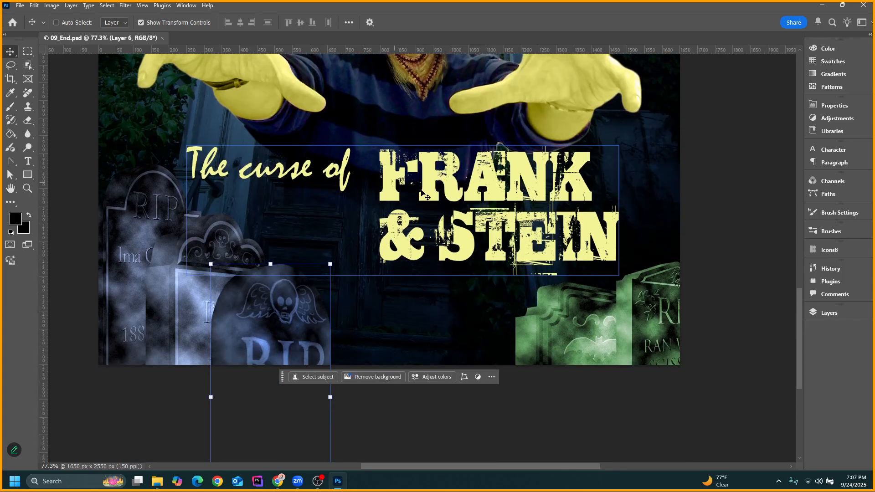
{"action": "left_click_drag", "start_coordinate": [801, 343], "coordinate": [792, 169]}
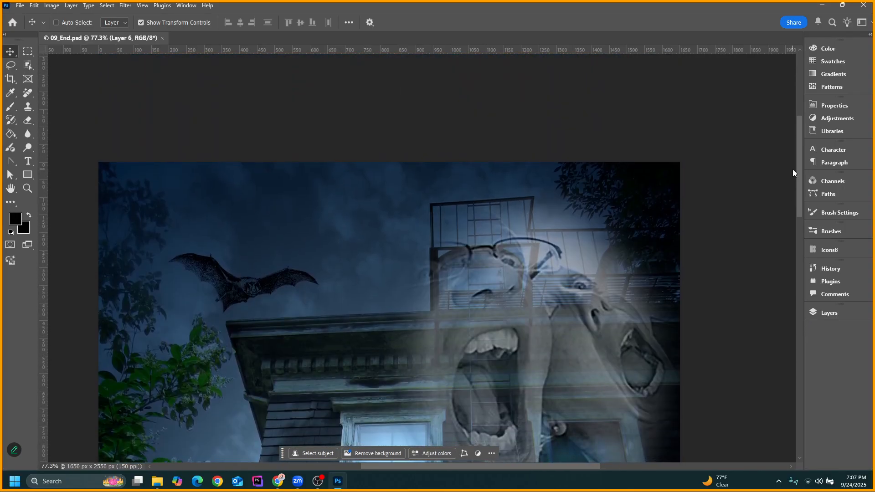
{"action": "scroll", "coordinate": [561, 252], "scroll_direction": "down", "scroll_amount": 1}
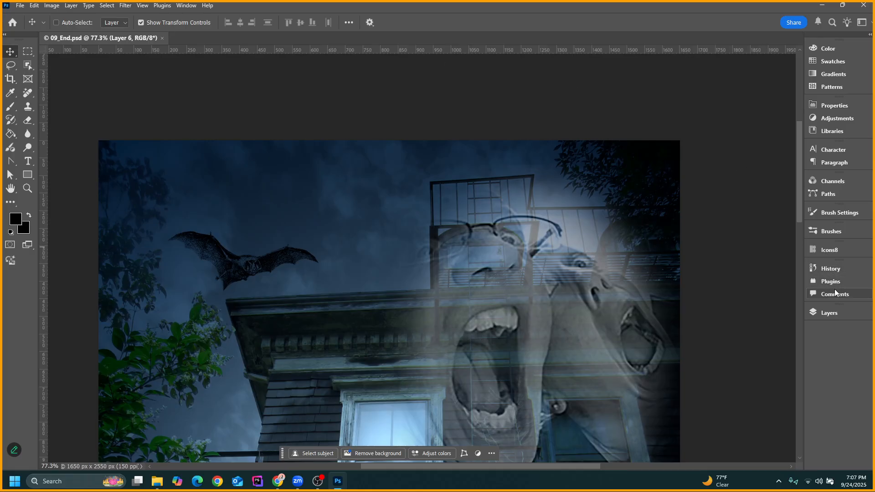
Show the poster's layer list, go through its layers and select the Background layer
{"action": "left_click", "coordinate": [830, 313]}
{"action": "left_click", "coordinate": [627, 247]}
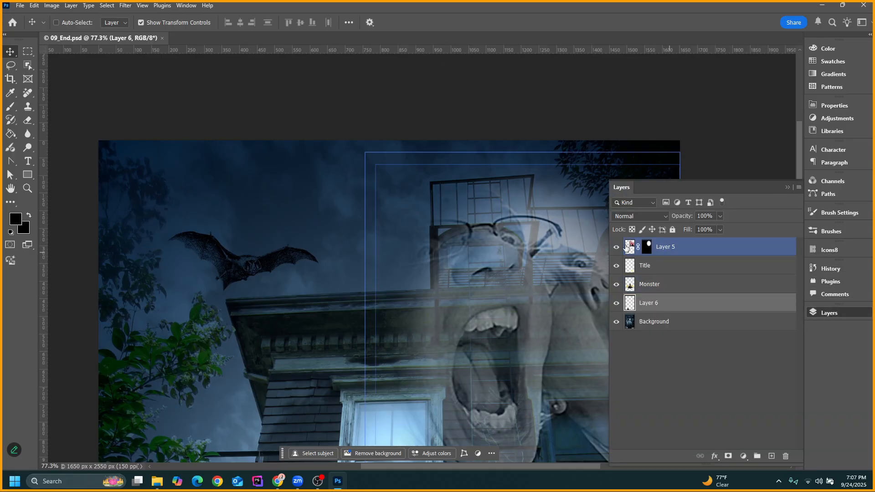
{"action": "left_click", "coordinate": [627, 248]}
{"action": "left_click", "coordinate": [639, 267]}
{"action": "left_click", "coordinate": [650, 287]}
{"action": "left_click", "coordinate": [655, 305]}
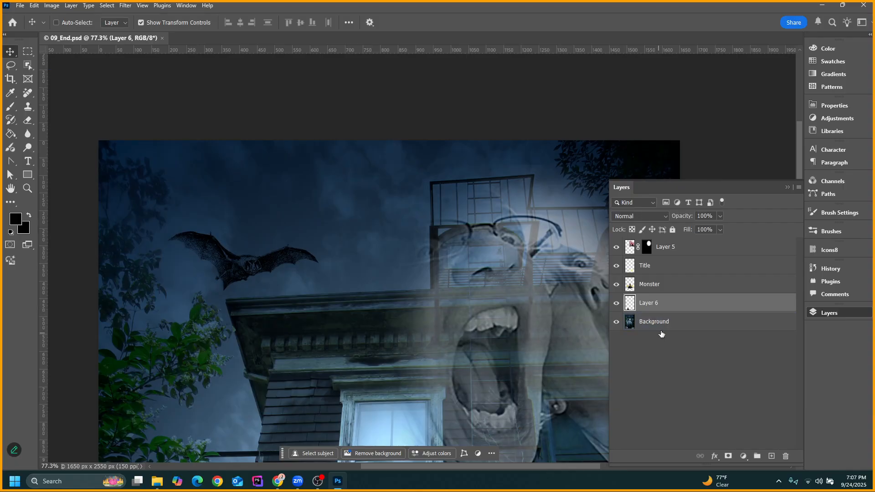
{"action": "left_click", "coordinate": [660, 331]}
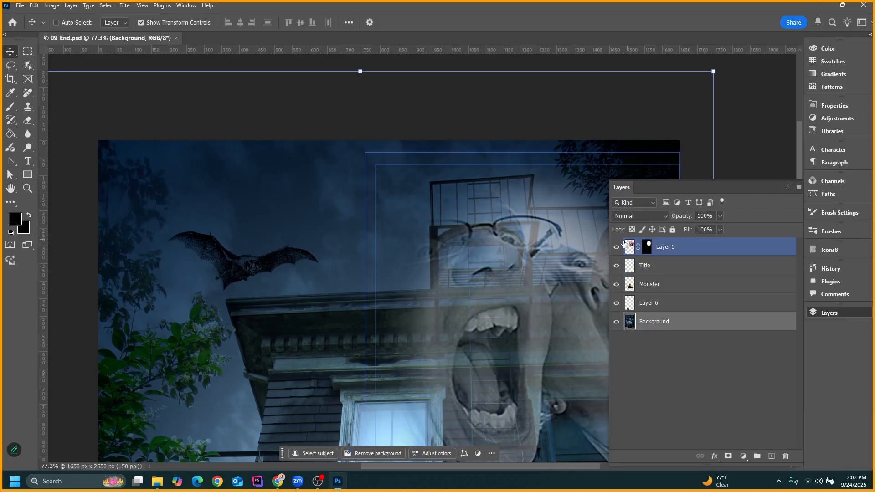
Hide Layer 5 and show it again, and minimize the Zoom Workplace window
{"action": "left_click", "coordinate": [616, 247]}
{"action": "left_click", "coordinate": [616, 247]}
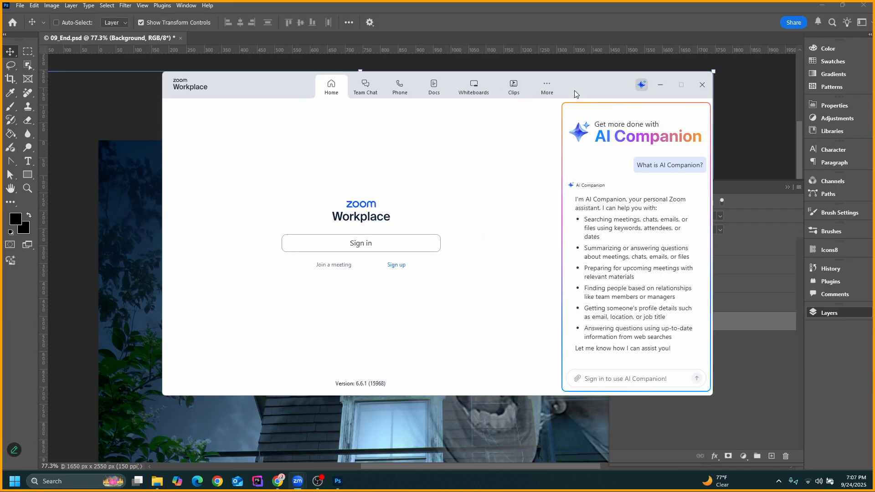
{"action": "left_click", "coordinate": [662, 86]}
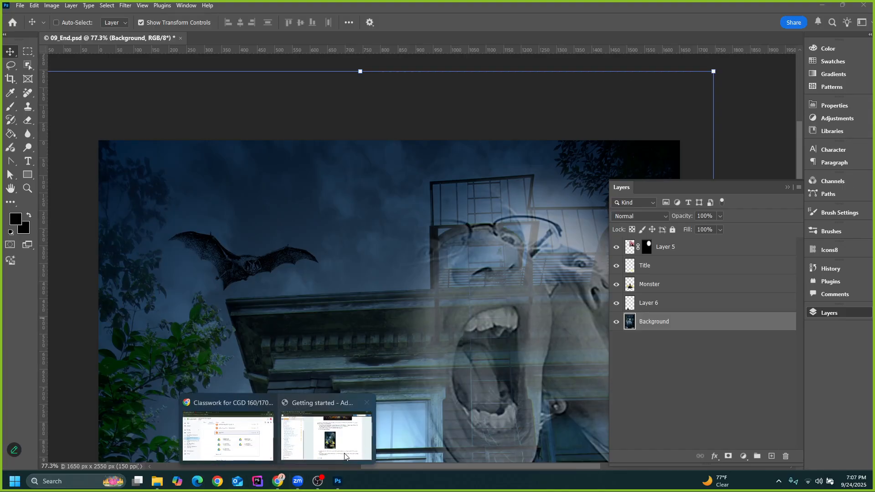
Collapse the layer list and inspect the whole poster composition
{"action": "left_click", "coordinate": [787, 187]}
{"action": "scroll", "coordinate": [477, 173], "scroll_direction": "down", "scroll_amount": 6}
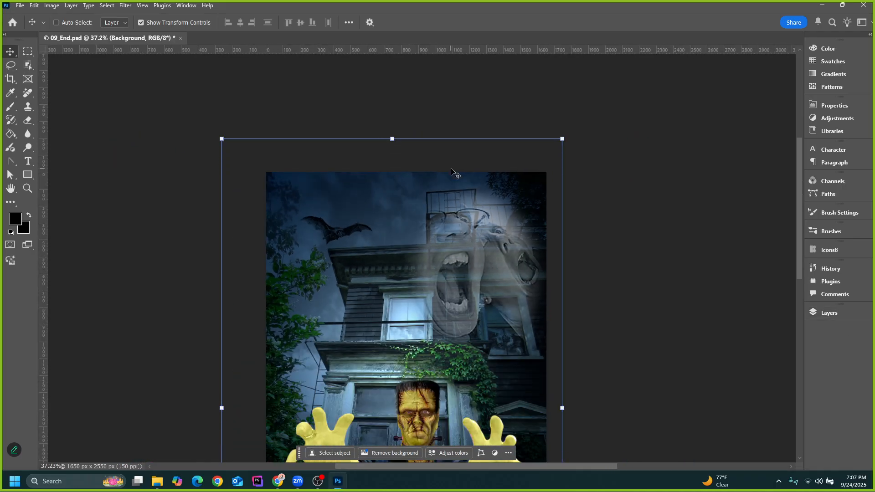
{"action": "scroll", "coordinate": [454, 237], "scroll_direction": "down", "scroll_amount": 4}
{"action": "scroll", "coordinate": [475, 234], "scroll_direction": "up", "scroll_amount": 1}
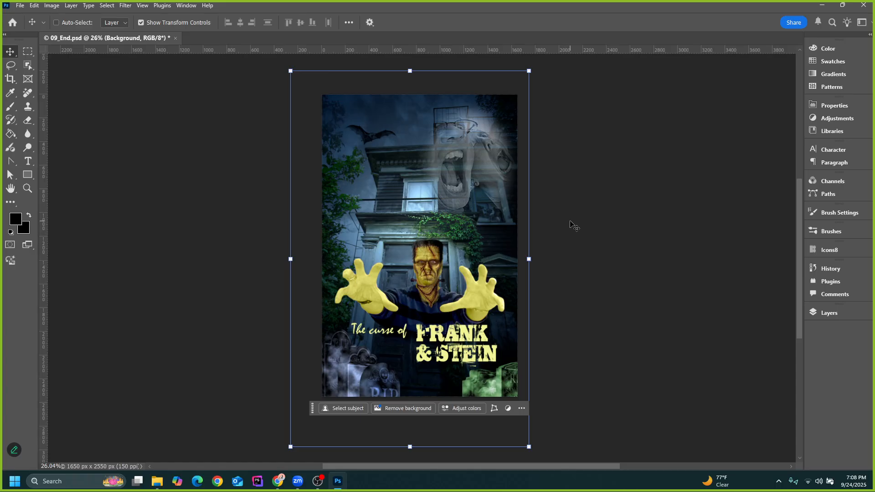
{"action": "scroll", "coordinate": [571, 227], "scroll_direction": "up", "scroll_amount": 1}
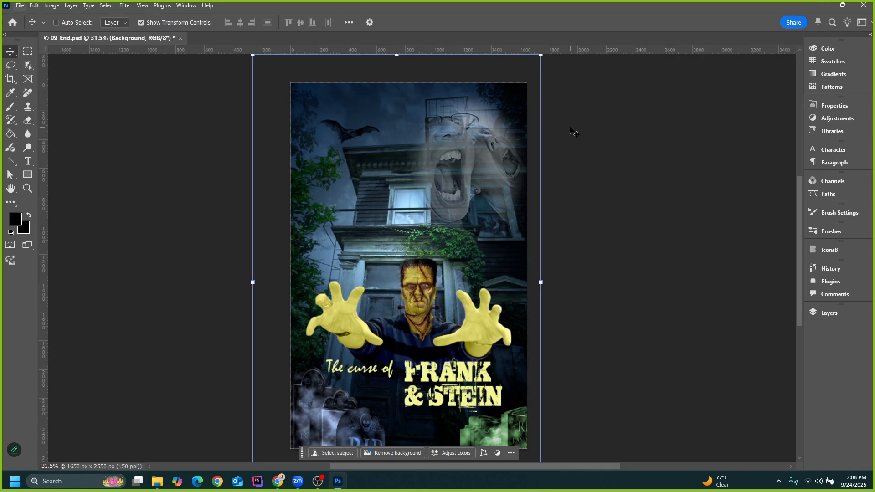
Reopen the layer list, toggle Layer 5 off and on, and inspect the screaming faces up close
{"action": "left_click", "coordinate": [823, 315]}
{"action": "left_click", "coordinate": [629, 244]}
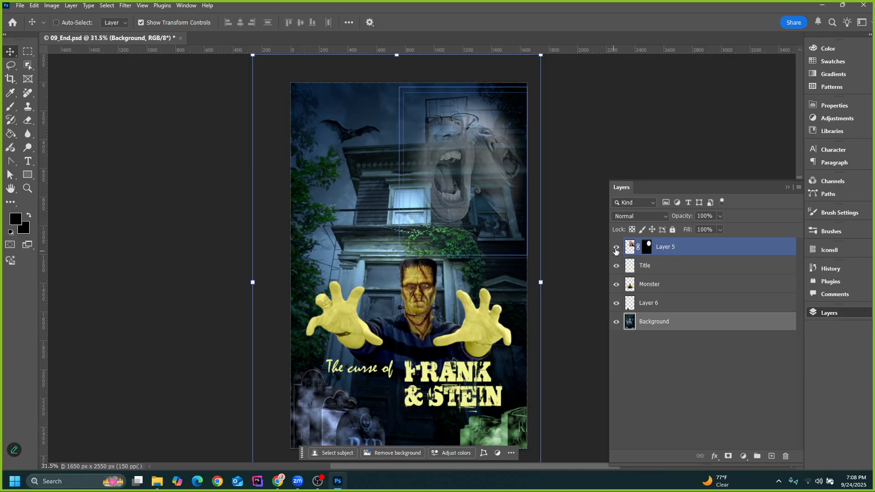
{"action": "left_click", "coordinate": [616, 250]}
{"action": "left_click", "coordinate": [616, 250]}
{"action": "left_click", "coordinate": [618, 276]}
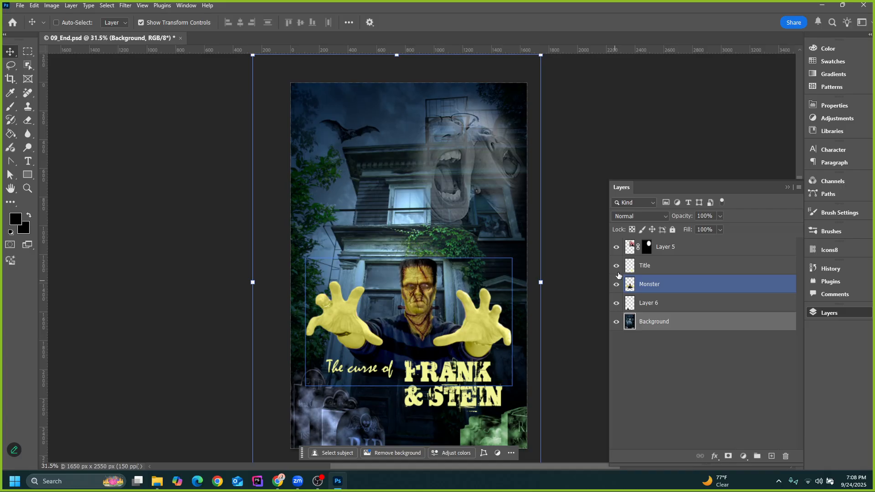
{"action": "scroll", "coordinate": [456, 111], "scroll_direction": "up", "scroll_amount": 8}
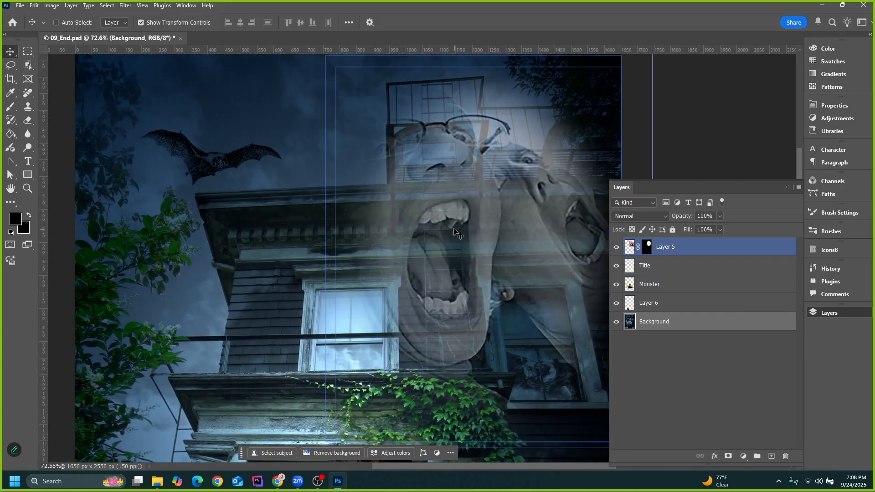
Switch to the online book in Chrome, highlight the Liquify filter objective in the chapter 9 overview, and return to Photoshop
{"action": "left_click", "coordinate": [278, 481]}
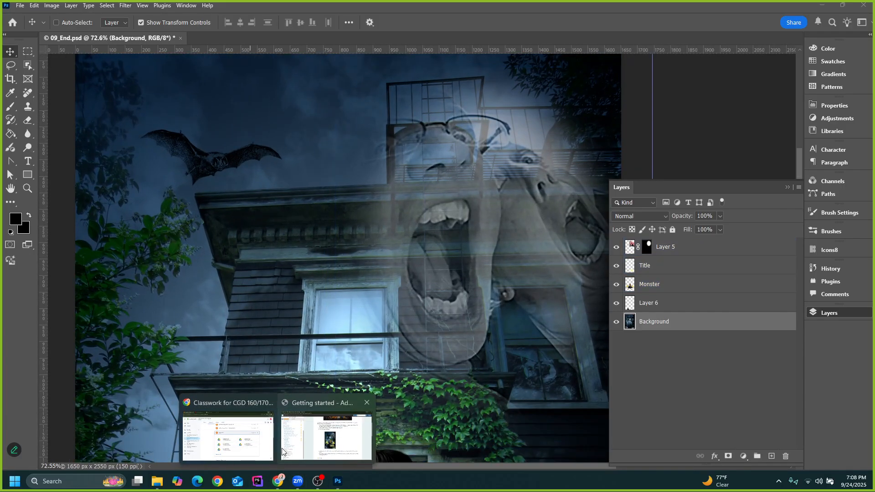
{"action": "left_click", "coordinate": [282, 451]}
{"action": "scroll", "coordinate": [433, 267], "scroll_direction": "up", "scroll_amount": 4}
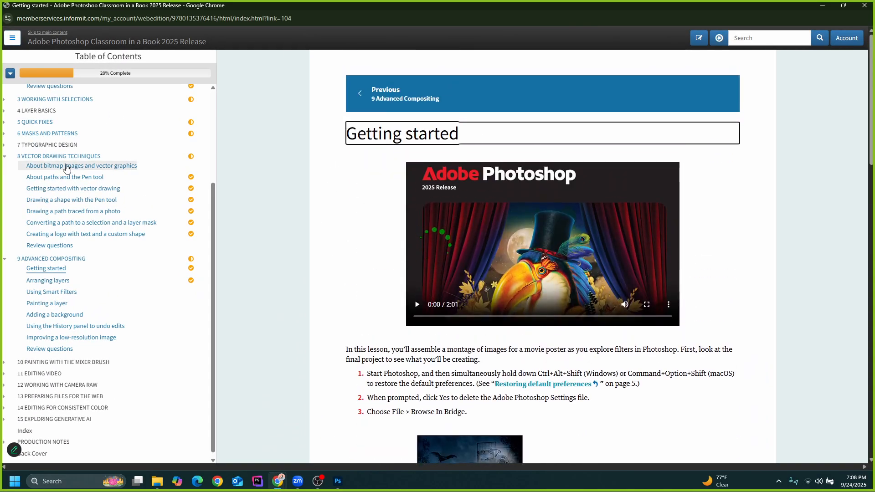
{"action": "left_click", "coordinate": [54, 259]}
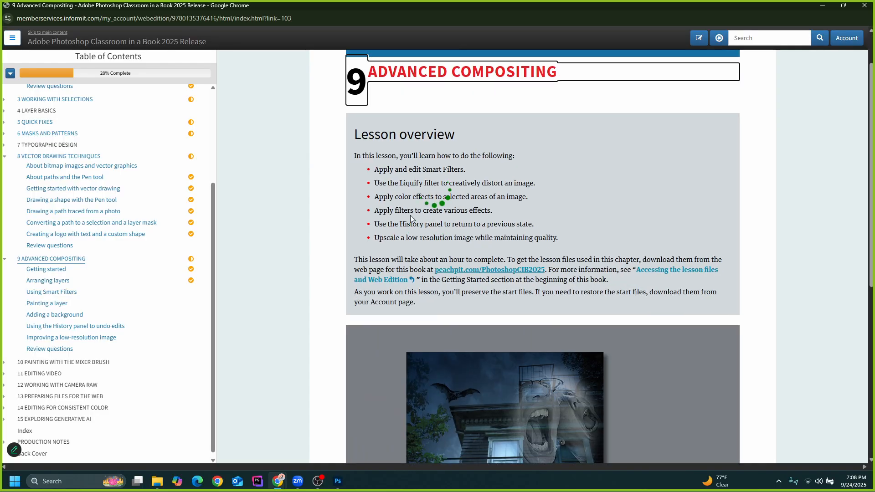
{"action": "triple_click", "coordinate": [389, 186]}
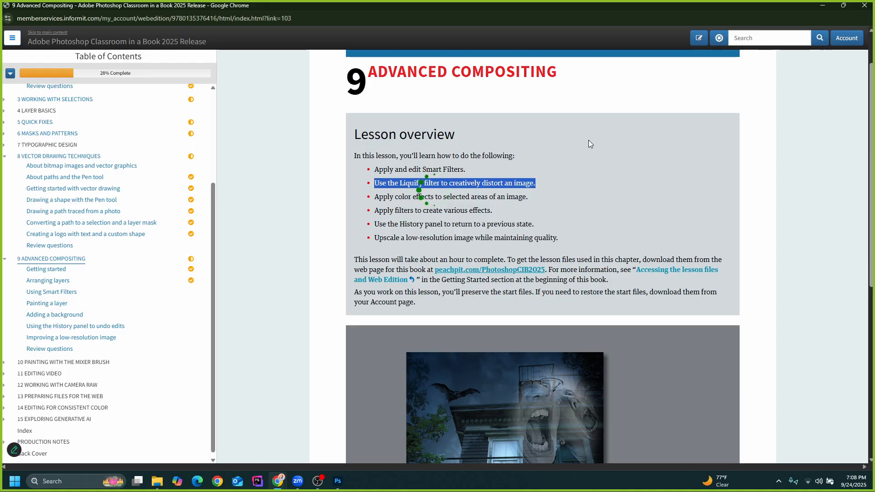
{"action": "left_click", "coordinate": [822, 5]}
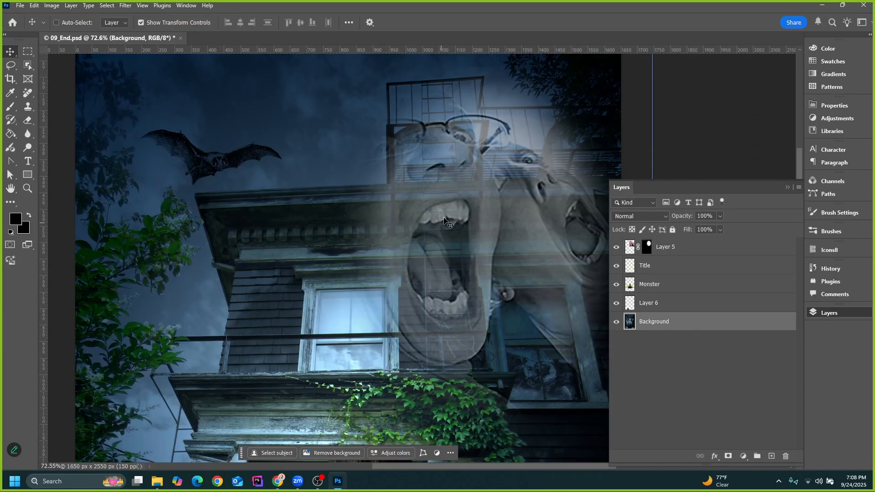
Toggle Layer 5 off and on to compare the screaming faces, and select the layer to check its blend mode and opacity
{"action": "left_click", "coordinate": [460, 204], "text": "ctrl"}
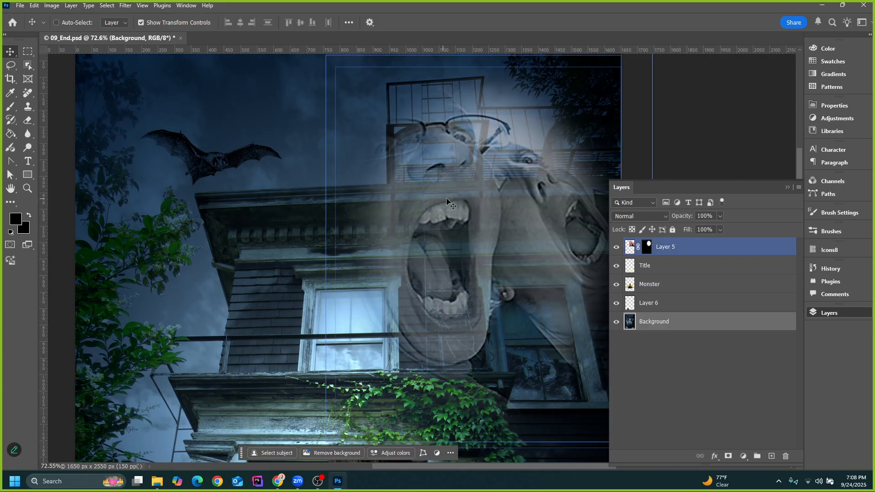
{"action": "left_click", "coordinate": [616, 248]}
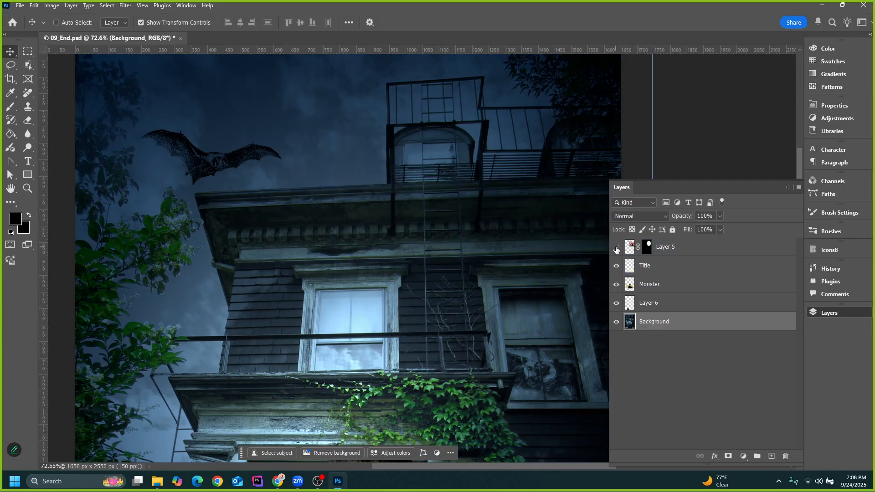
{"action": "left_click", "coordinate": [616, 247]}
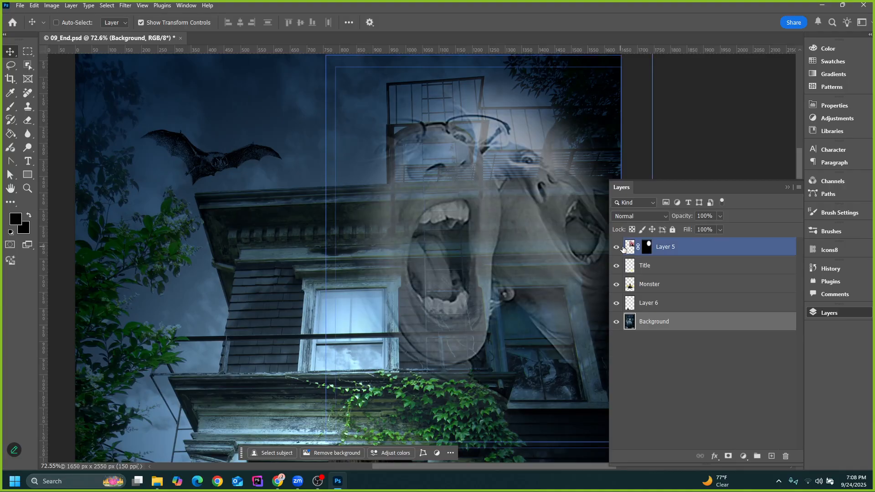
{"action": "left_click", "coordinate": [631, 250]}
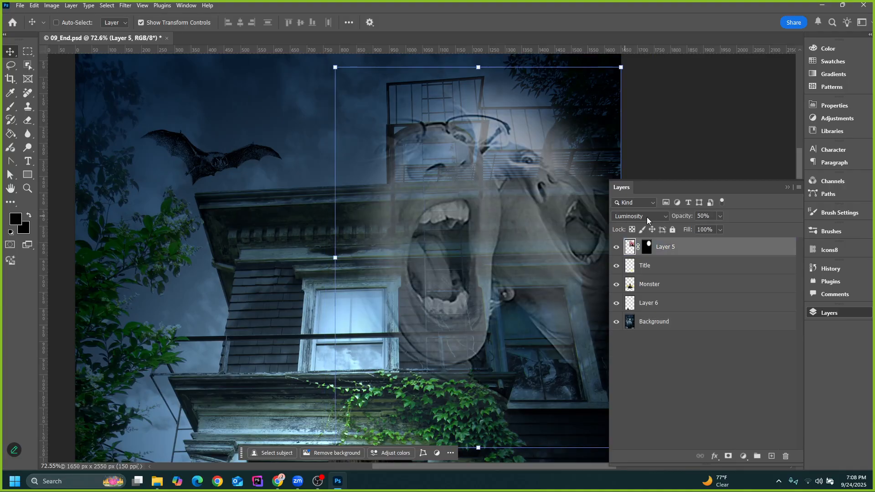
Hide Layer 5, select the Title layer, inspect the title lettering up close, and hide the Title layer
{"action": "left_click", "coordinate": [618, 248]}
{"action": "left_click", "coordinate": [632, 270]}
{"action": "scroll", "coordinate": [319, 199], "scroll_direction": "down", "scroll_amount": 5}
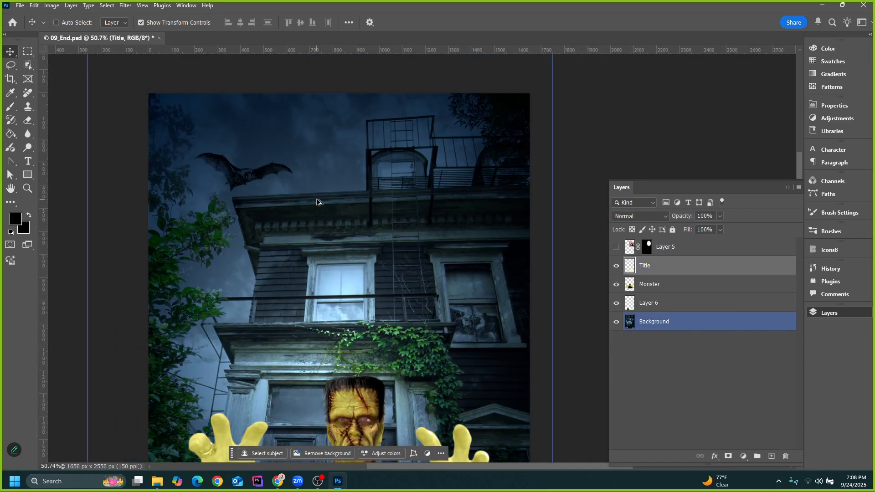
{"action": "scroll", "coordinate": [370, 340], "scroll_direction": "down", "scroll_amount": 3}
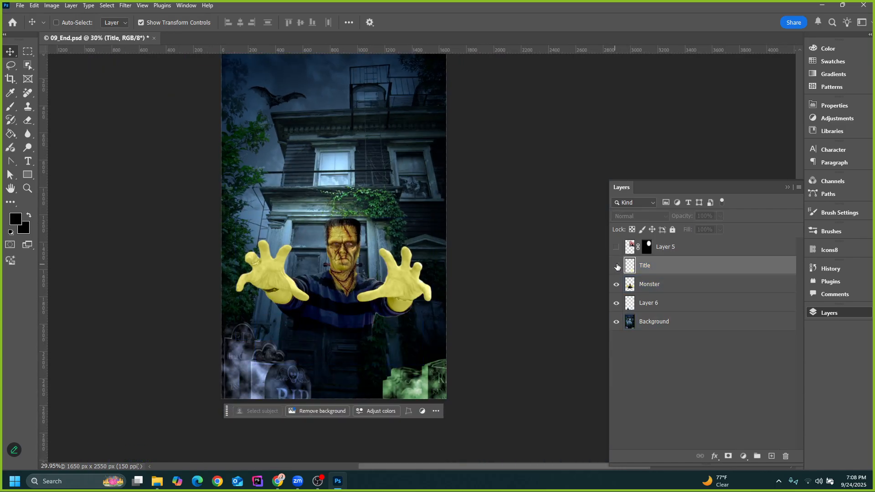
{"action": "scroll", "coordinate": [313, 347], "scroll_direction": "up", "scroll_amount": 5}
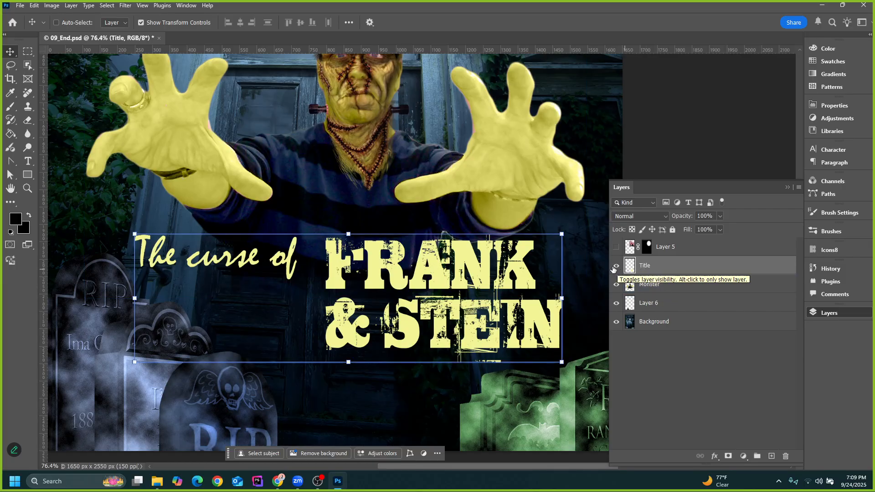
{"action": "left_click", "coordinate": [616, 266]}
Toggle the Monster layer off and on to compare the poster with and without the monster
{"action": "left_click", "coordinate": [618, 286]}
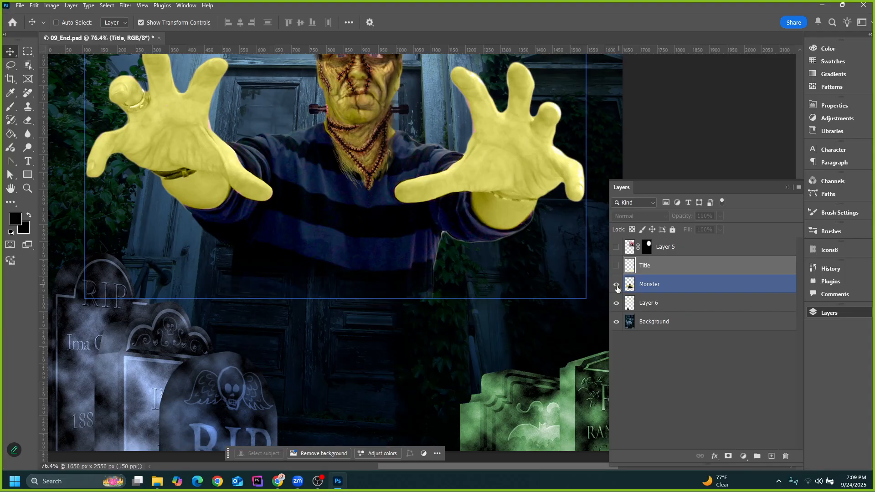
{"action": "left_click", "coordinate": [616, 284]}
{"action": "left_click", "coordinate": [616, 284]}
{"action": "left_click", "coordinate": [654, 321]}
{"action": "scroll", "coordinate": [350, 360], "scroll_direction": "down", "scroll_amount": 3}
{"action": "scroll", "coordinate": [350, 360], "scroll_direction": "up", "scroll_amount": 1}
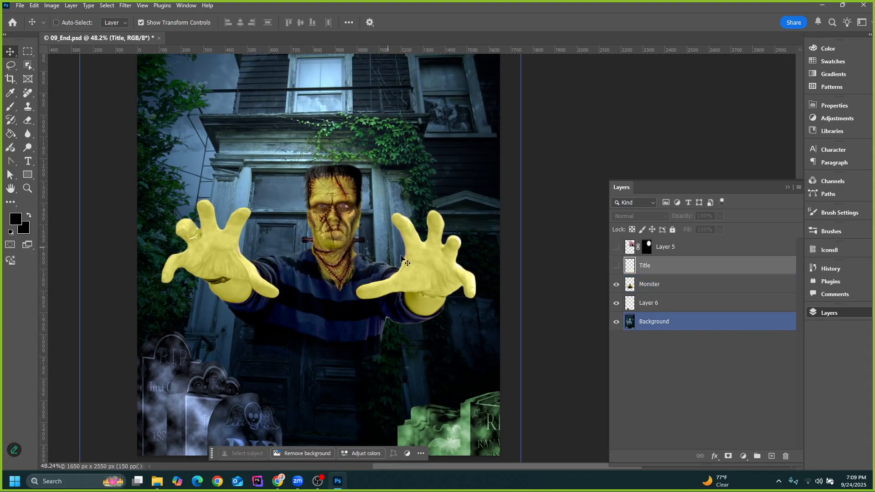
{"action": "left_click", "coordinate": [616, 284]}
{"action": "left_click", "coordinate": [617, 286]}
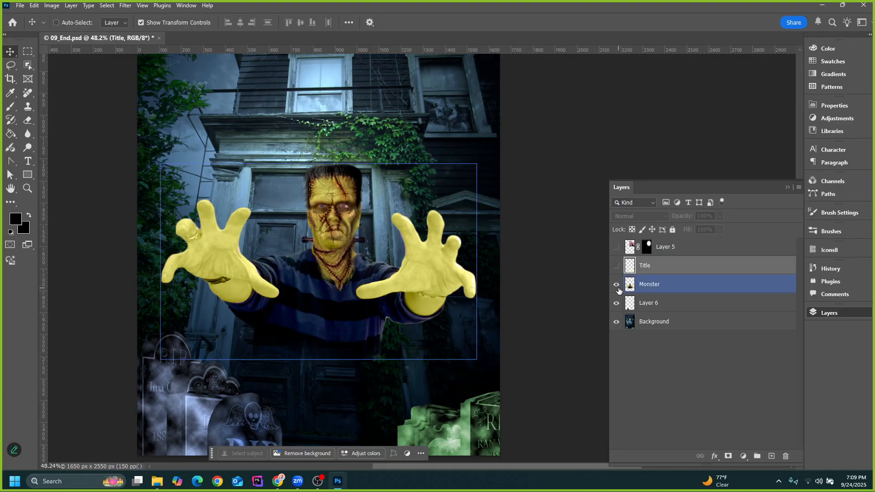
Inspect the monster's face and hands up close, and hide the Monster layer
{"action": "key", "text": "alt+comma"}
{"action": "scroll", "coordinate": [387, 256], "scroll_direction": "up", "scroll_amount": 3}
{"action": "left_click", "coordinate": [406, 252], "text": "ctrl"}
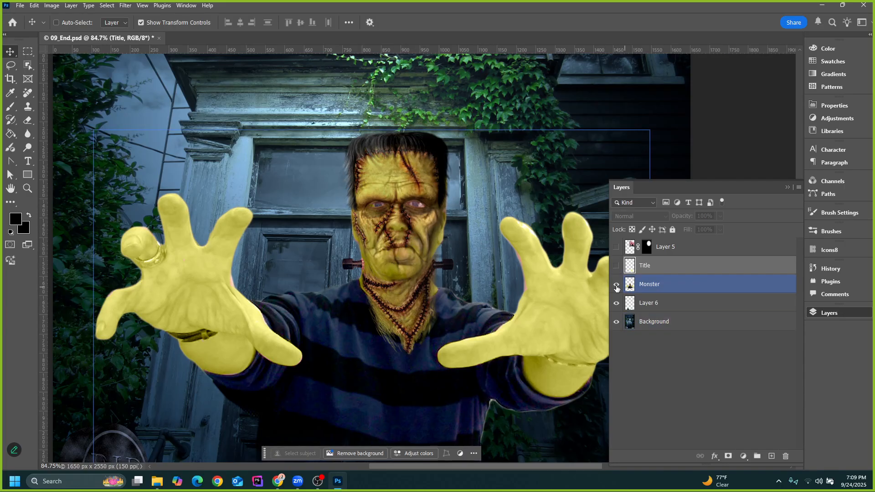
{"action": "left_click", "coordinate": [616, 290]}
Inspect the tombstones and toggle Layer 6 off and on to identify its single RIP tombstone
{"action": "key", "text": "ctrl+0"}
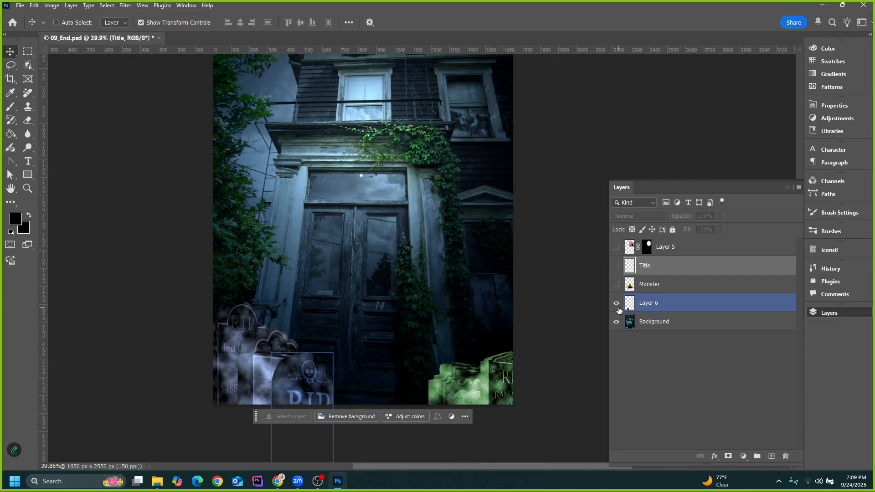
{"action": "scroll", "coordinate": [384, 309], "scroll_direction": "up", "scroll_amount": 5}
{"action": "scroll", "coordinate": [383, 310], "scroll_direction": "down", "scroll_amount": 2}
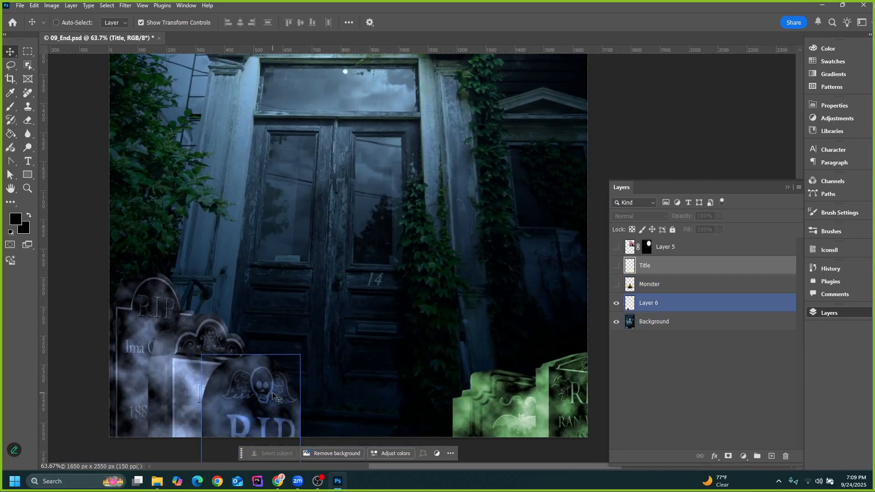
{"action": "left_click", "coordinate": [616, 307]}
{"action": "left_click", "coordinate": [616, 306]}
{"action": "left_click", "coordinate": [616, 306]}
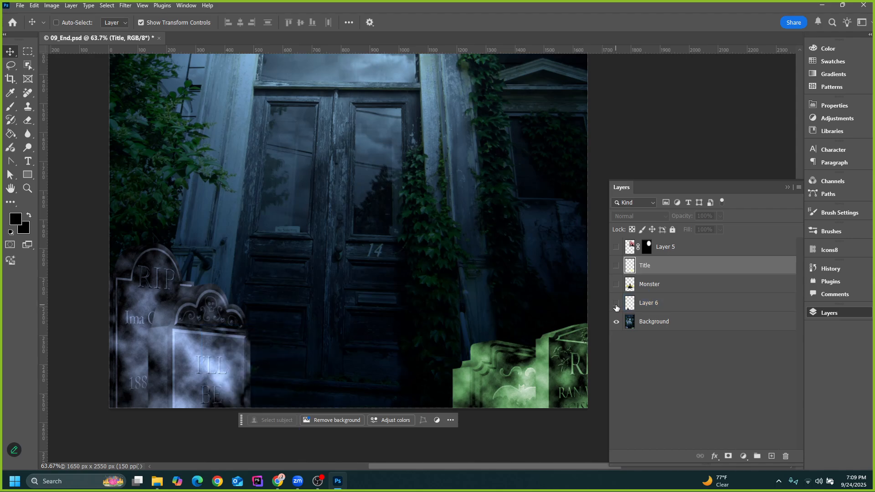
{"action": "left_click", "coordinate": [616, 307]}
Toggle the Background layer off and on, and inspect the whole haunted house backdrop
{"action": "left_click", "coordinate": [616, 322]}
{"action": "left_click", "coordinate": [617, 321]}
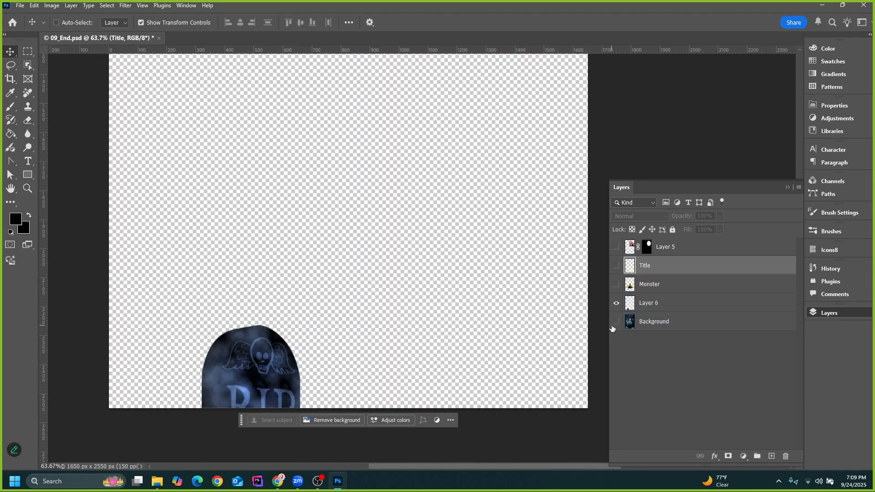
{"action": "left_click", "coordinate": [616, 322]}
{"action": "scroll", "coordinate": [284, 229], "scroll_direction": "down", "scroll_amount": 5}
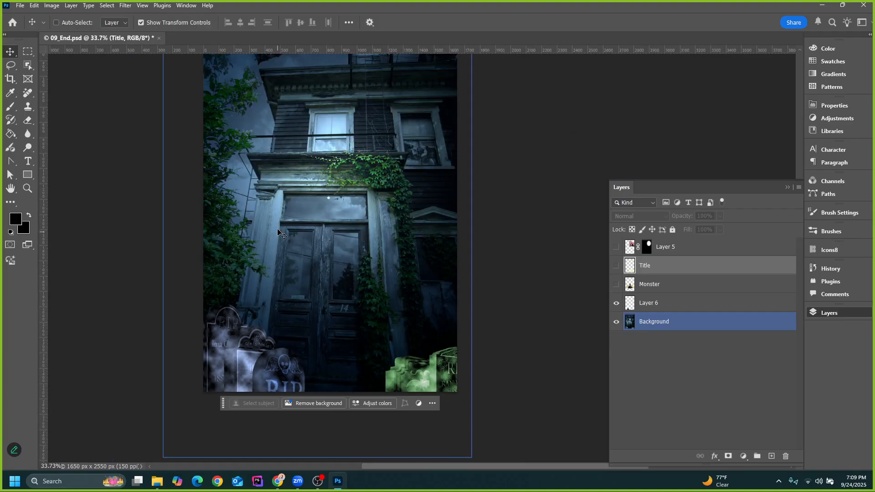
{"action": "scroll", "coordinate": [281, 86], "scroll_direction": "up", "scroll_amount": 2}
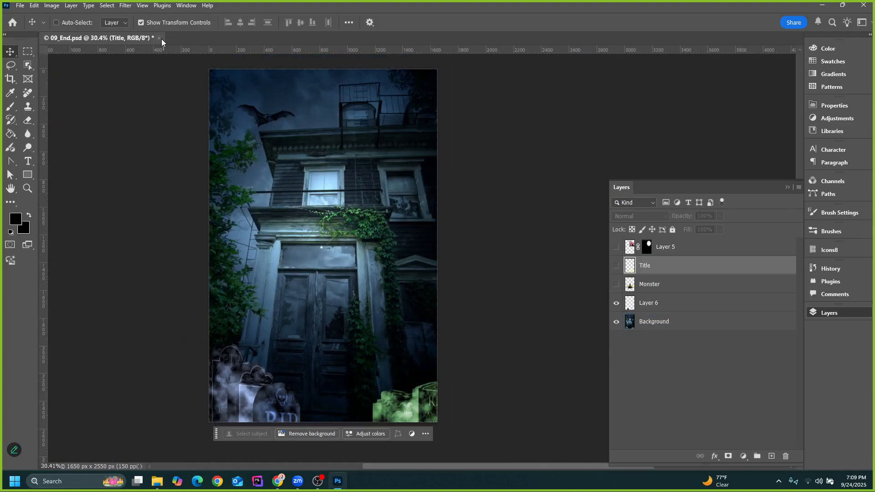
Make the Monster, Title and Layer 5 layers visible again and collapse the layer list
{"action": "left_click_drag", "start_coordinate": [616, 285], "coordinate": [616, 246]}
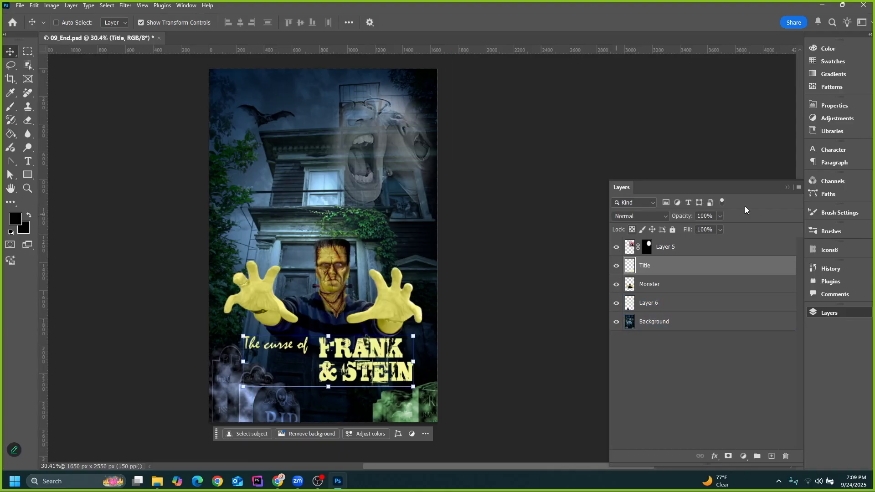
{"action": "left_click", "coordinate": [788, 188]}
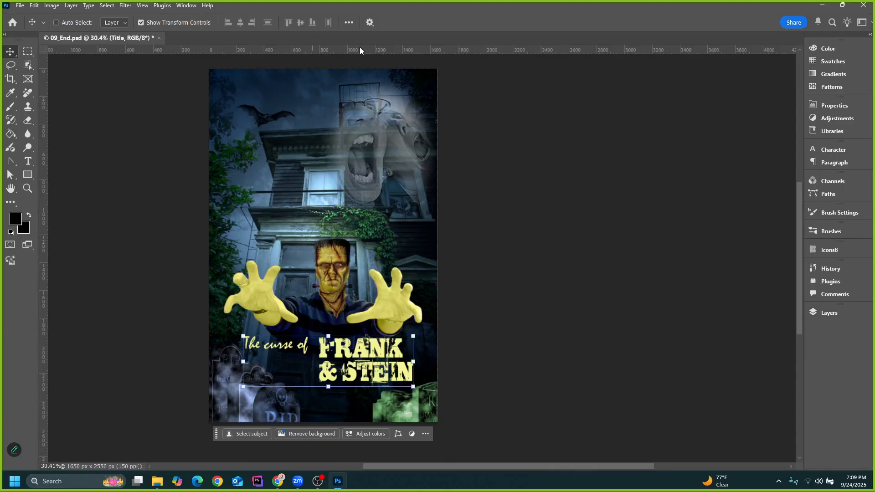
Minimize Photoshop, look over the source files in the Lesson09 folder window, and minimize that window
{"action": "left_click", "coordinate": [823, 6]}
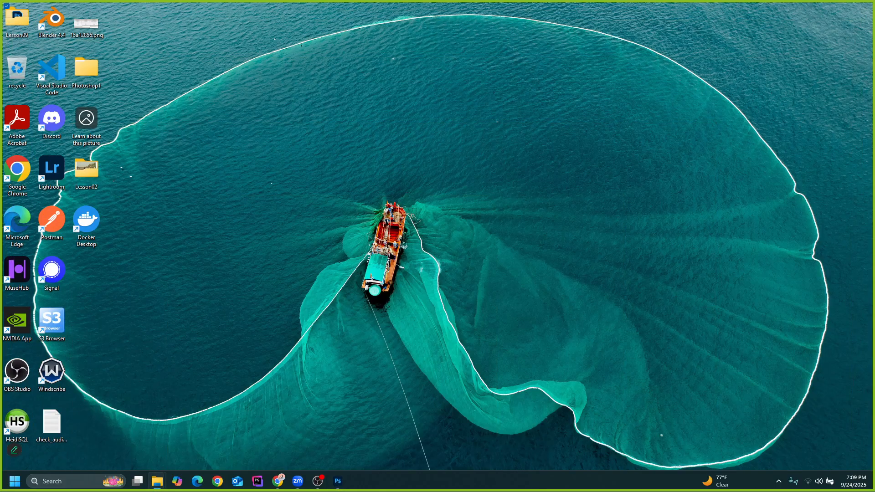
{"action": "left_click_drag", "start_coordinate": [873, 89], "coordinate": [488, 110]}
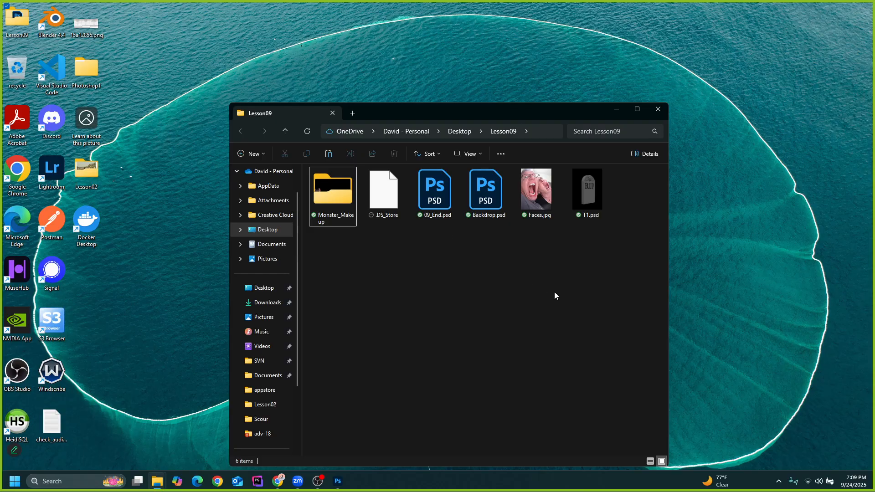
{"action": "left_click_drag", "start_coordinate": [581, 110], "coordinate": [573, 78]}
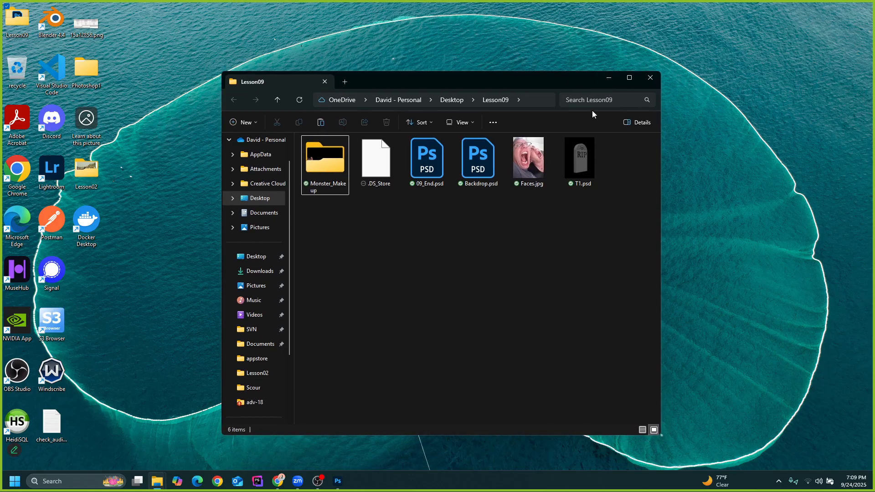
{"action": "left_click", "coordinate": [608, 78]}
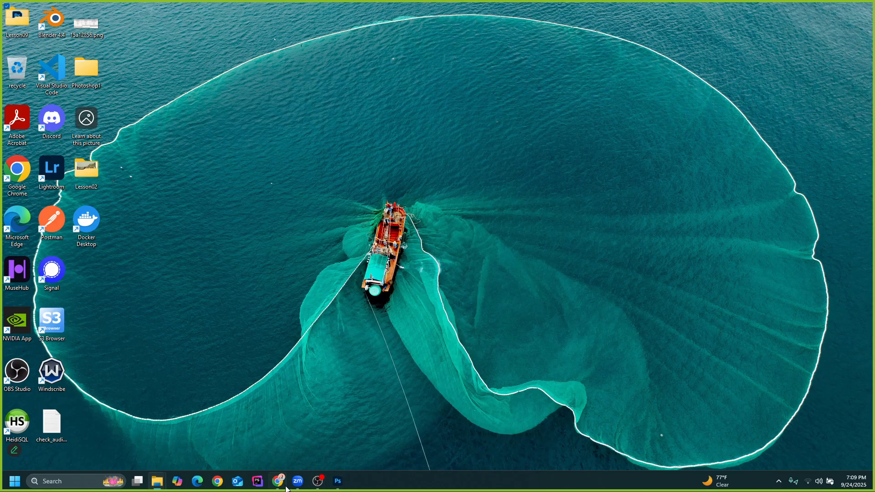
Return to Photoshop, browse in Adobe Bridge, and open the Monster_Makeup folder inside Lesson09 on the Desktop
{"action": "left_click", "coordinate": [337, 481]}
{"action": "left_click", "coordinate": [20, 5]}
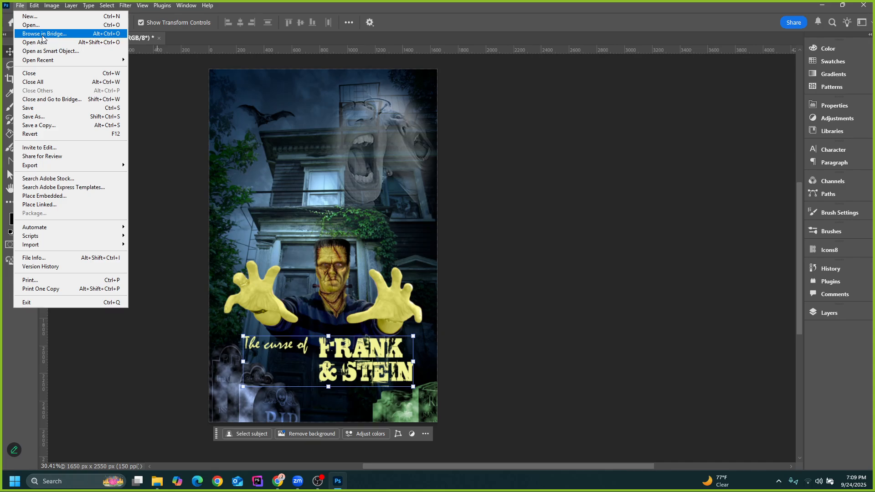
{"action": "left_click", "coordinate": [42, 37]}
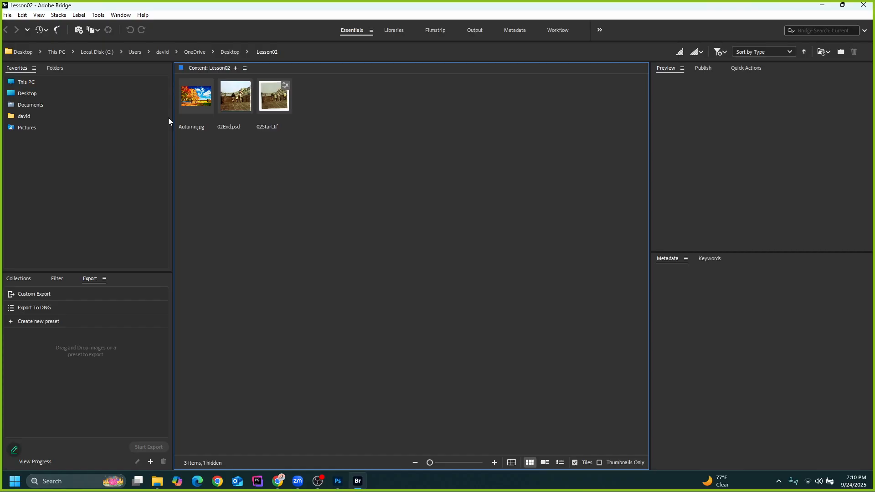
{"action": "left_click", "coordinate": [29, 91]}
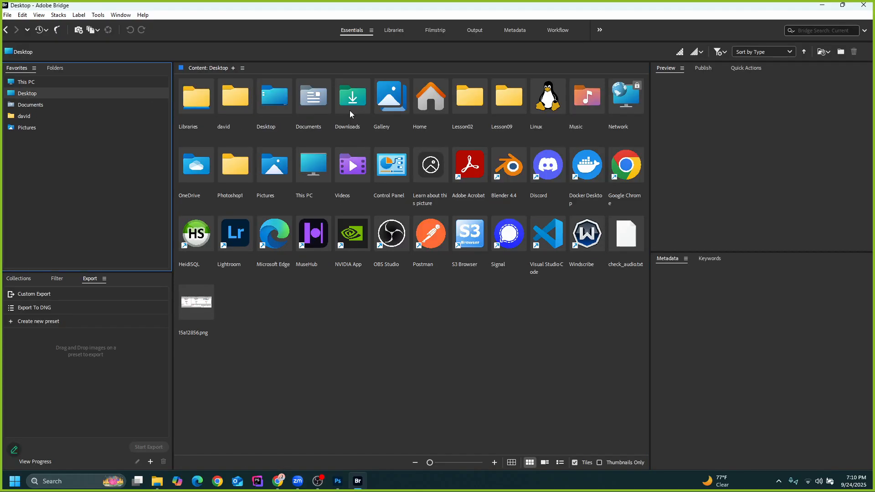
{"action": "double_click", "coordinate": [498, 103]}
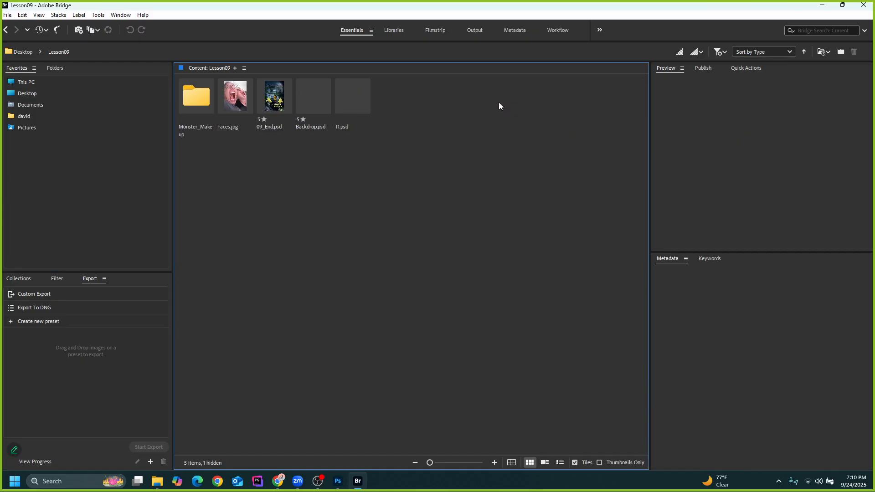
{"action": "double_click", "coordinate": [202, 100]}
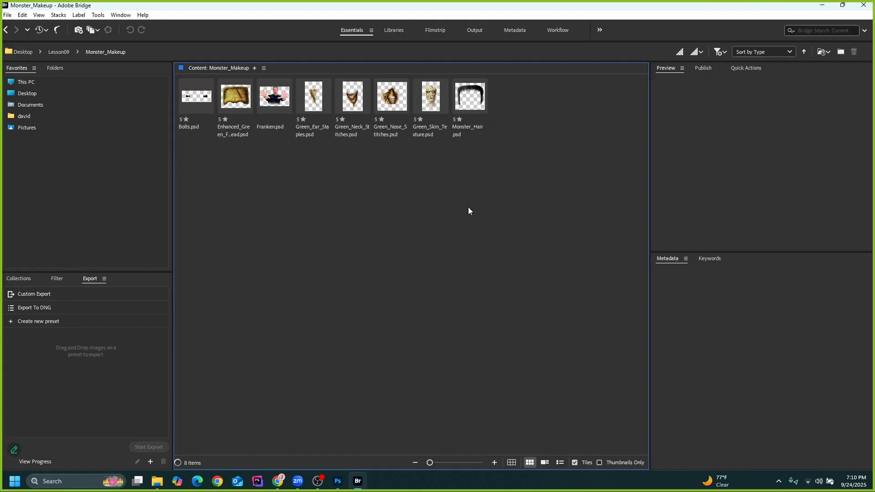
Select all eight PSD files in Monster_Makeup and load them into one Photoshop document as layers
{"action": "left_click_drag", "start_coordinate": [560, 220], "coordinate": [182, 81]}
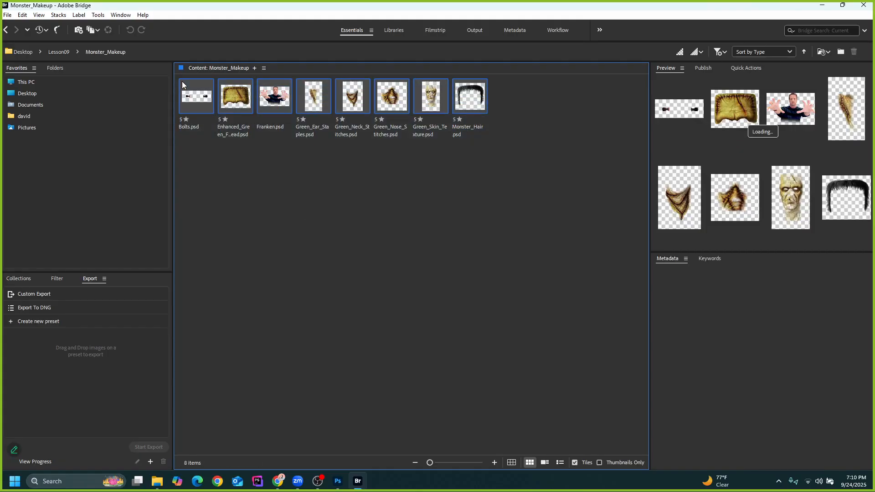
{"action": "left_click", "coordinate": [381, 215]}
{"action": "left_click_drag", "start_coordinate": [527, 189], "coordinate": [165, 86]}
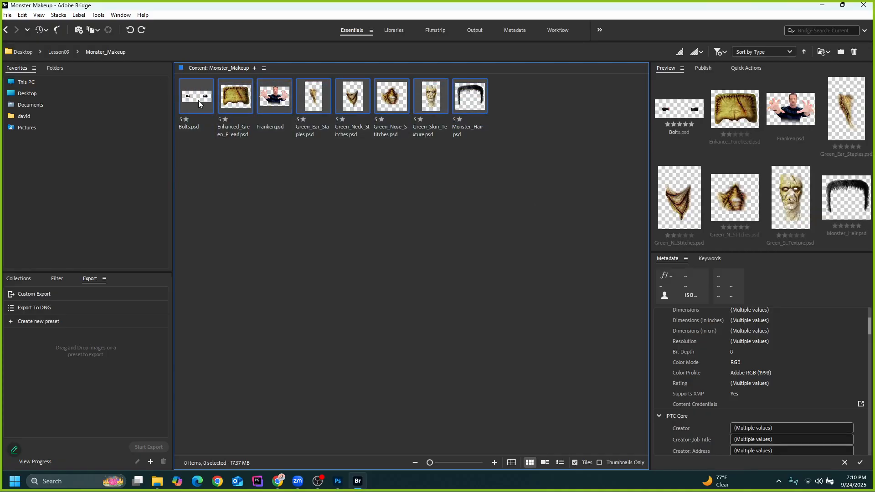
{"action": "left_click", "coordinate": [103, 18]}
{"action": "mouse_move", "coordinate": [132, 131]}
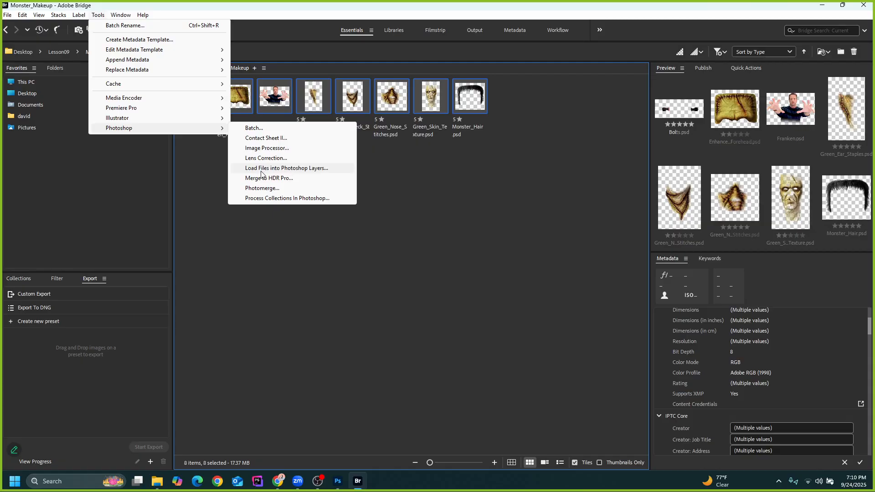
{"action": "left_click", "coordinate": [304, 168]}
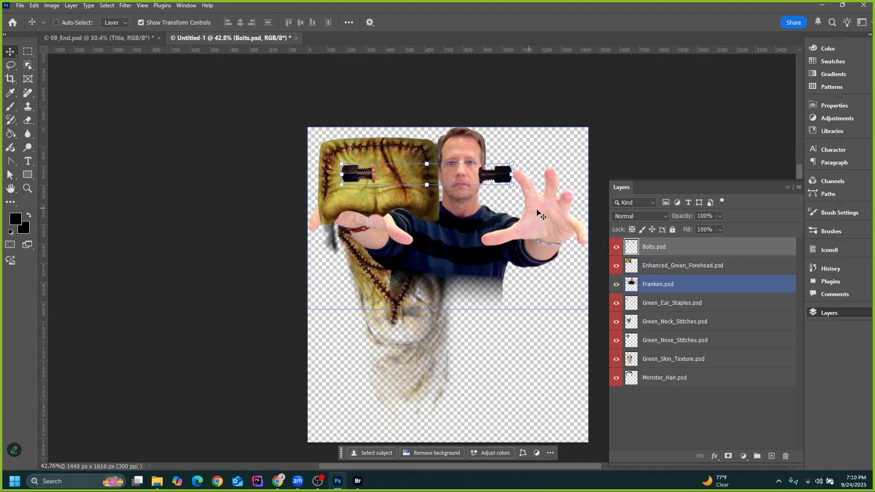
Try moving the Franken.psd layer across the canvas, and undo the move
{"action": "key", "text": "ctrl+t"}
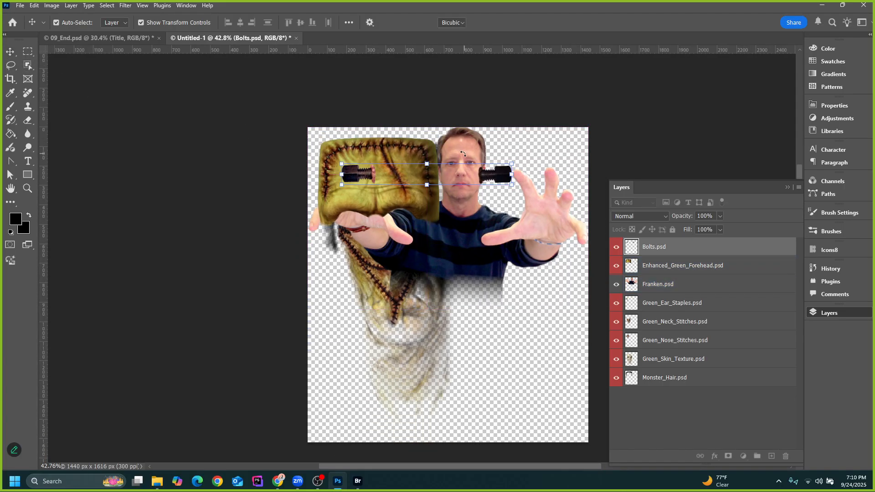
{"action": "left_click", "coordinate": [518, 22]}
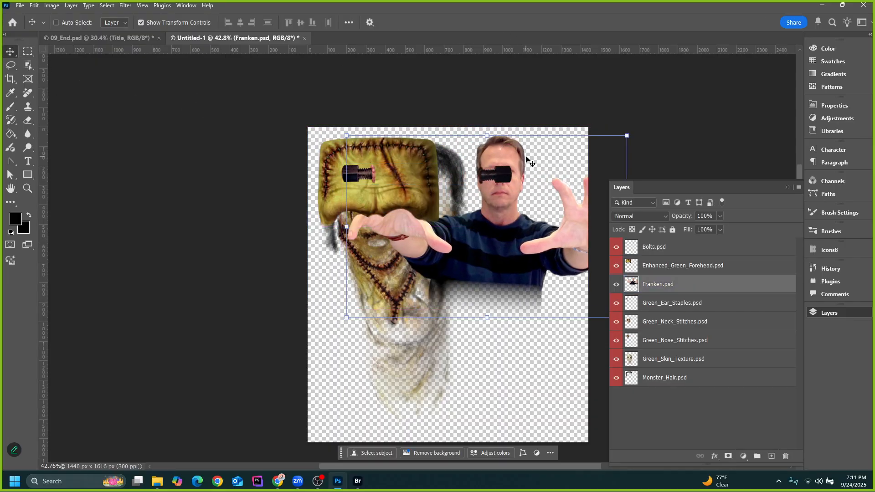
{"action": "scroll", "coordinate": [389, 215], "scroll_direction": "down", "scroll_amount": 1}
{"action": "scroll", "coordinate": [419, 216], "scroll_direction": "up", "scroll_amount": 1}
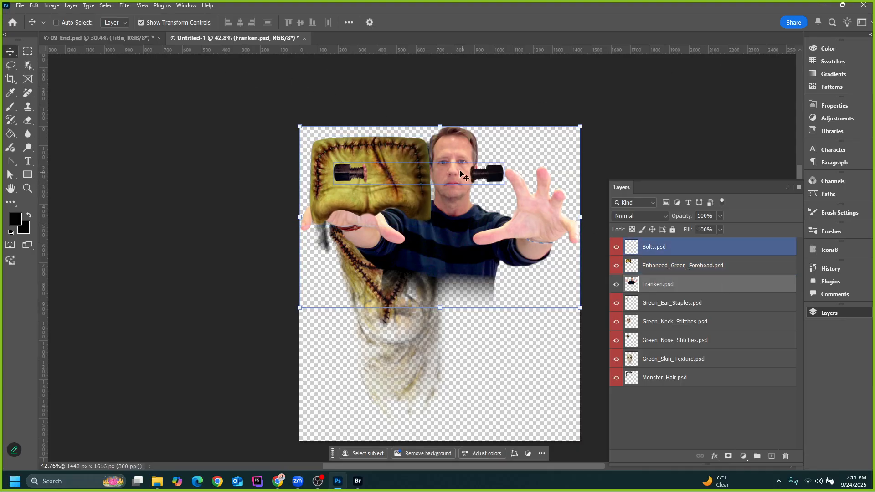
Close the untitled document holding the loaded Monster_Makeup layers without saving it
{"action": "left_click", "coordinate": [305, 40]}
{"action": "left_click", "coordinate": [441, 180]}
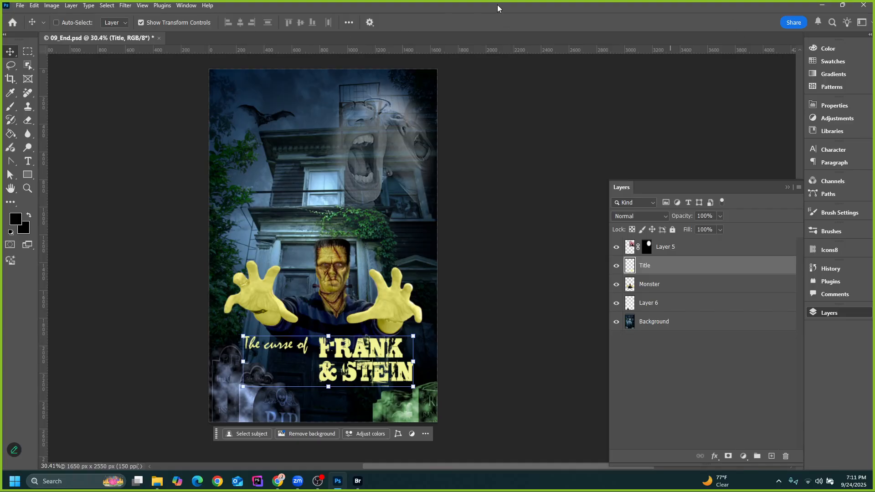
Create a new 1920 x 1080 px RGB document at 72 ppi with a white background
{"action": "left_click", "coordinate": [20, 6]}
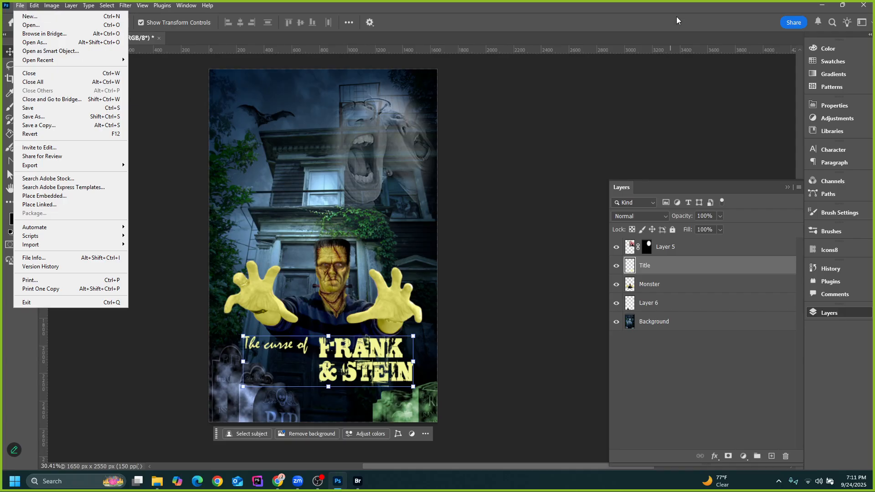
{"action": "left_click_drag", "start_coordinate": [654, 7], "coordinate": [514, 198]}
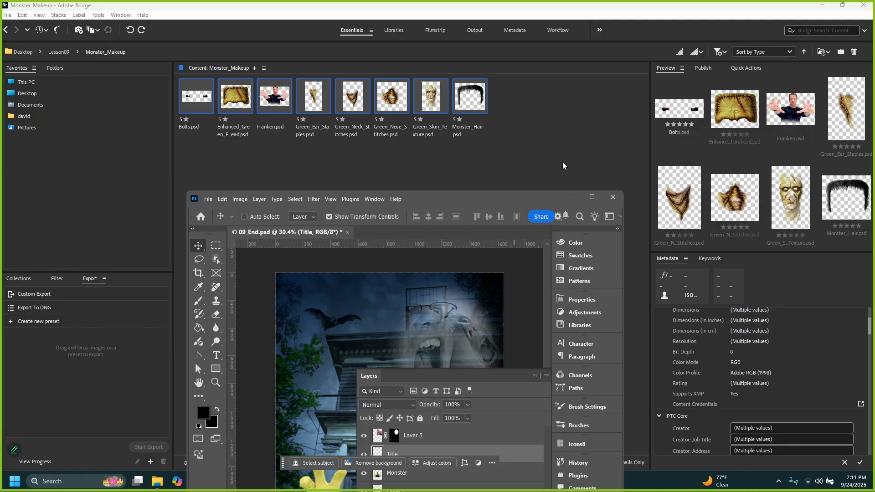
{"action": "left_click", "coordinate": [591, 197]}
{"action": "left_click", "coordinate": [20, 6]}
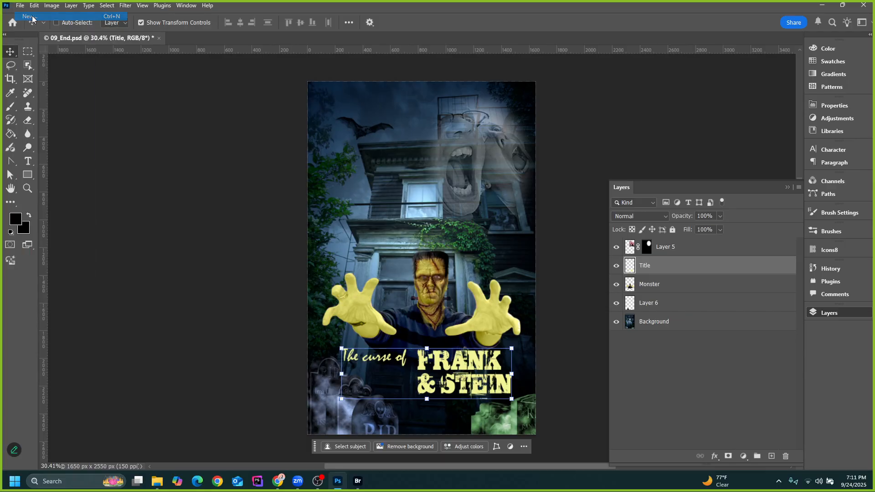
{"action": "left_click", "coordinate": [32, 18]}
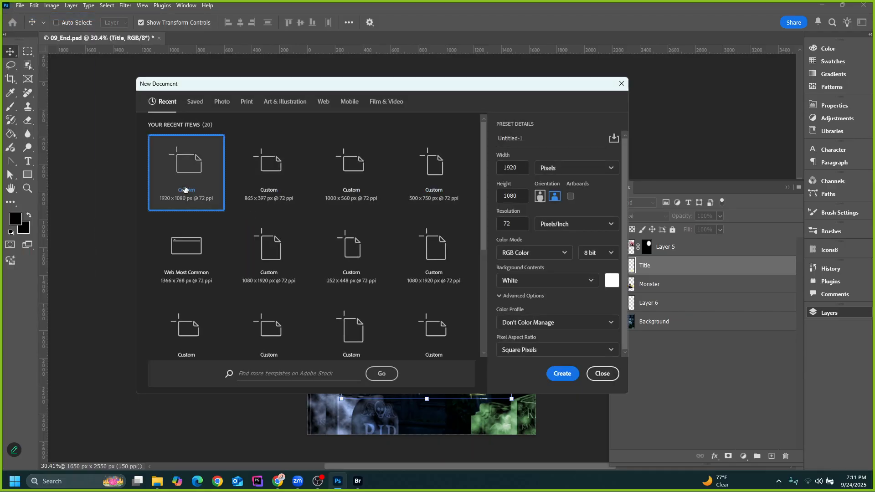
{"action": "left_click", "coordinate": [563, 374]}
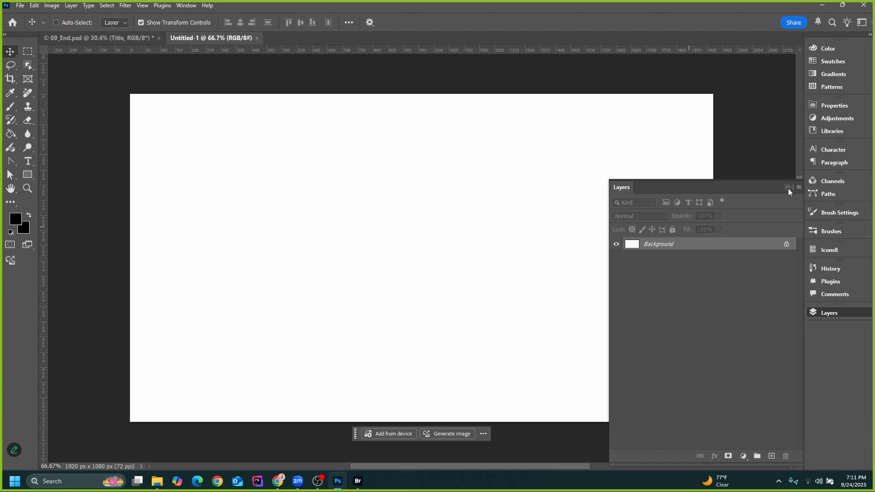
Close Adobe Bridge and open the Monster_Makeup folder inside Lesson09 from the desktop
{"action": "left_click", "coordinate": [788, 187]}
{"action": "left_click", "coordinate": [823, 6]}
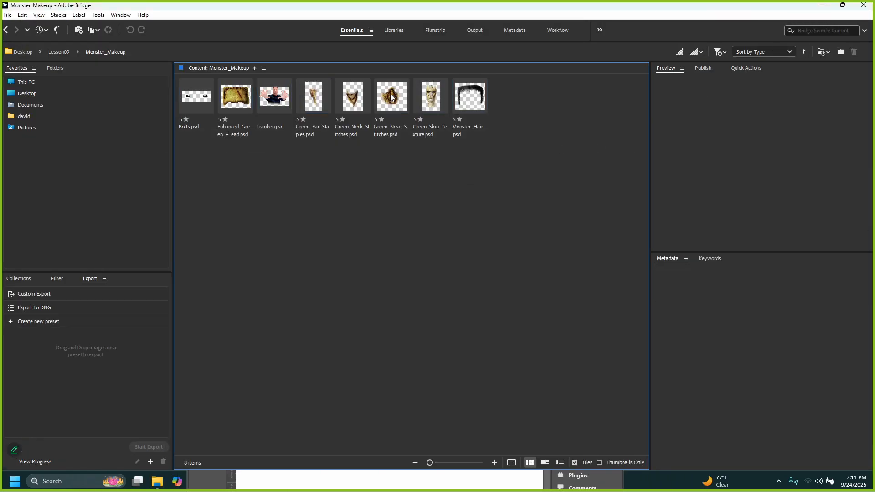
{"action": "left_click", "coordinate": [864, 4]}
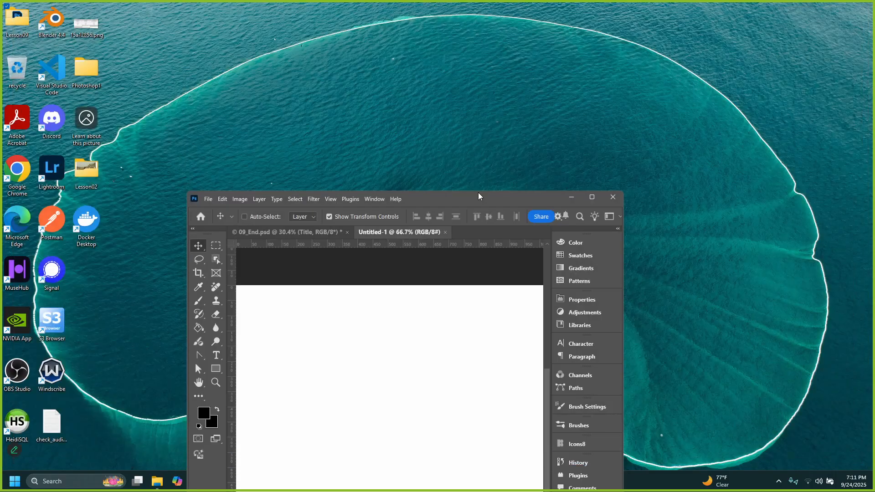
{"action": "left_click_drag", "start_coordinate": [525, 39], "coordinate": [535, 6]}
{"action": "left_click", "coordinate": [135, 186]}
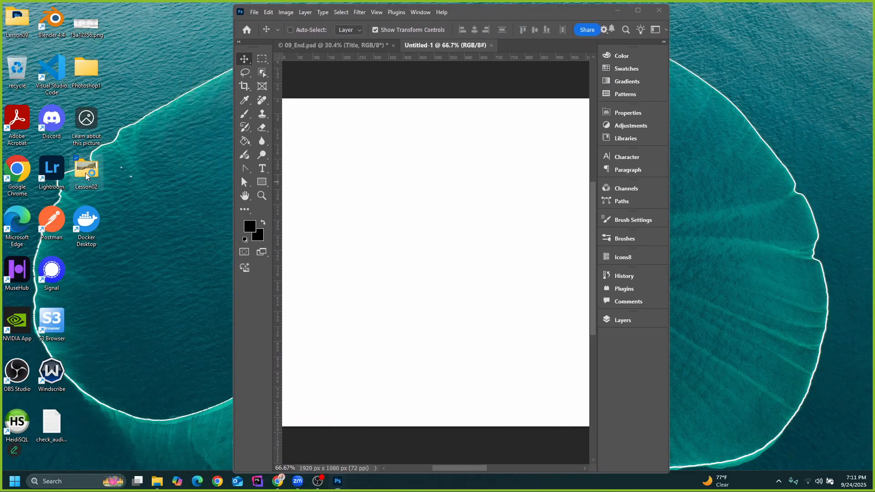
{"action": "double_click", "coordinate": [3, 27]}
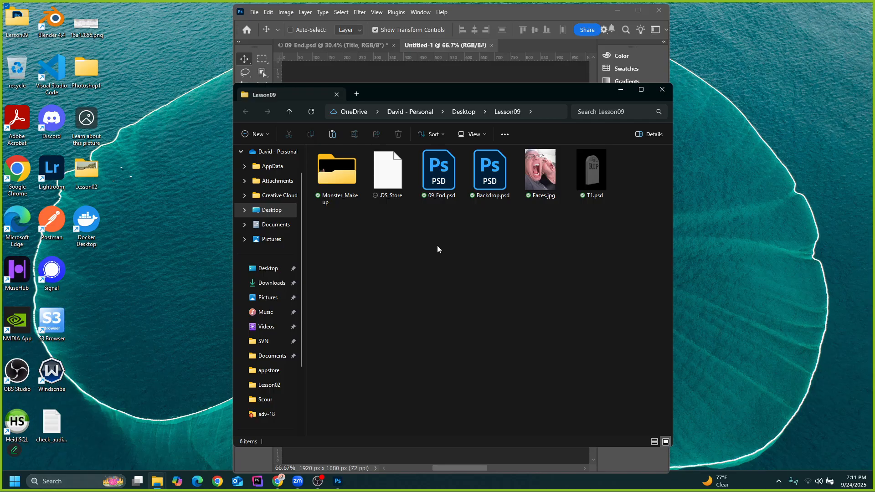
{"action": "double_click", "coordinate": [341, 176]}
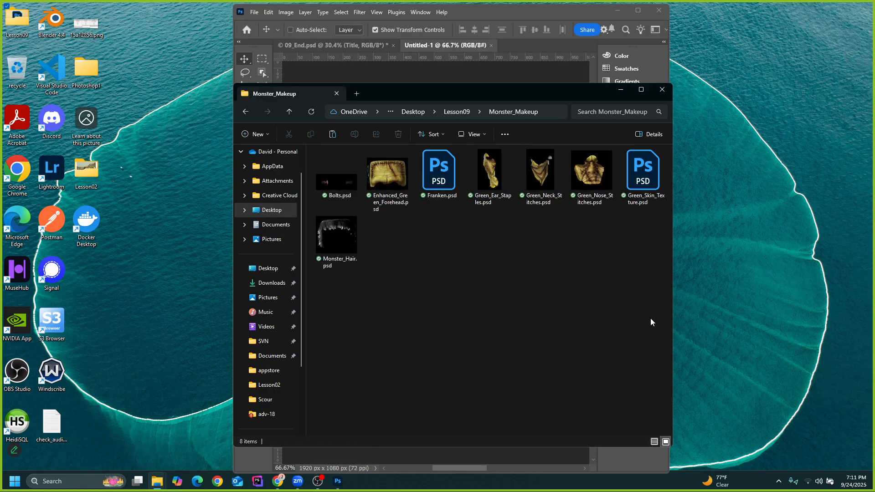
Place all eight Monster_Makeup PSD files from the folder window into the blank document, accepting each placement at 100% scale
{"action": "left_click_drag", "start_coordinate": [660, 324], "coordinate": [414, 158]}
{"action": "left_click_drag", "start_coordinate": [511, 91], "coordinate": [77, 135]}
{"action": "left_click_drag", "start_coordinate": [220, 221], "coordinate": [423, 195]}
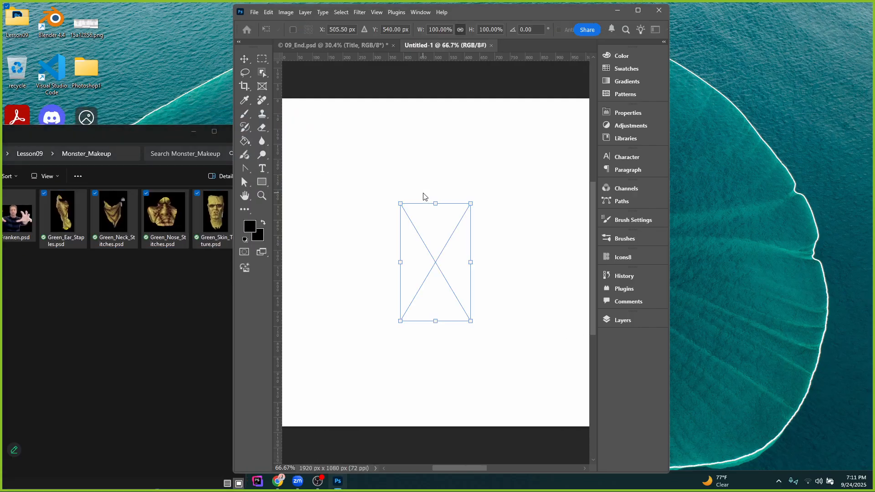
{"action": "left_click", "coordinate": [638, 10]}
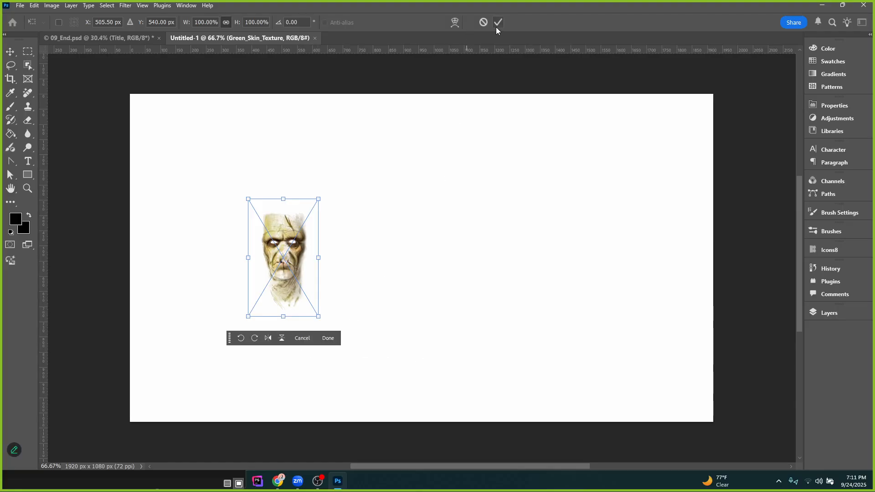
{"action": "left_click", "coordinate": [500, 23]}
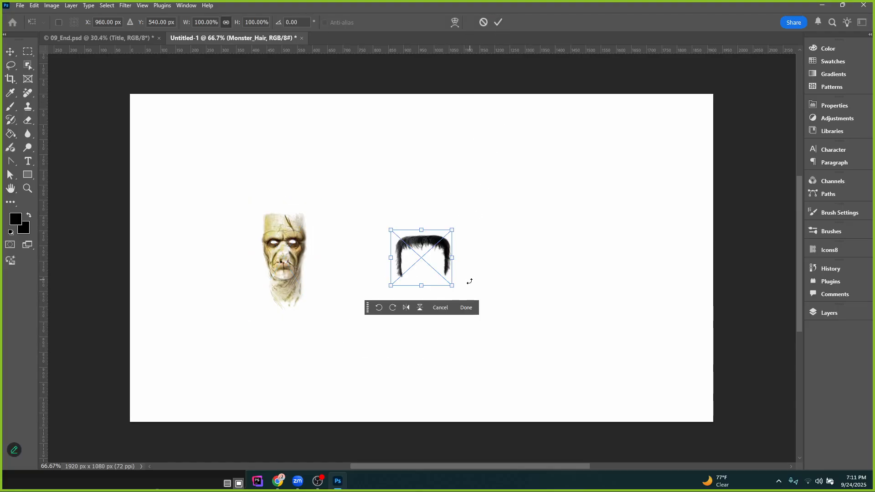
{"action": "left_click", "coordinate": [466, 308]}
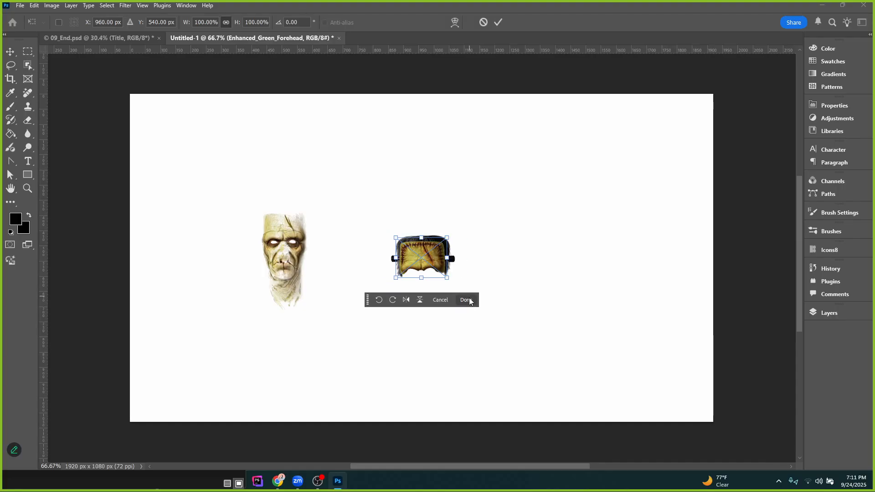
{"action": "left_click", "coordinate": [470, 301]}
{"action": "left_click", "coordinate": [468, 346]}
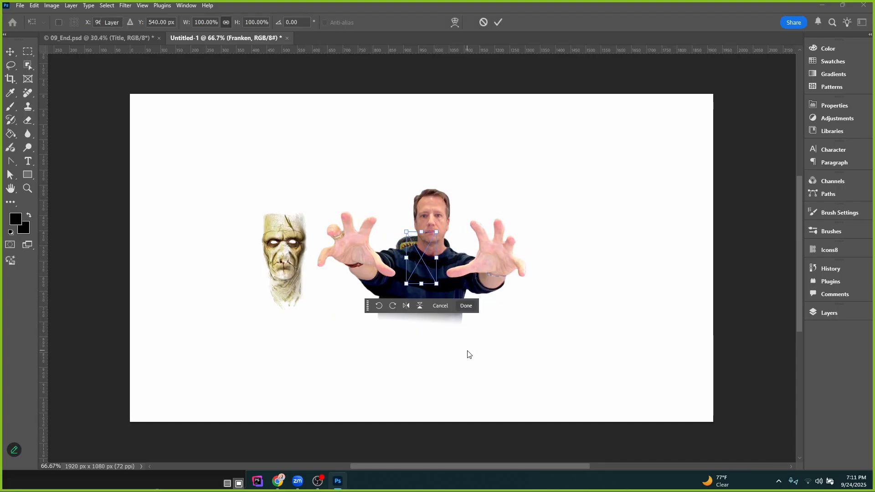
{"action": "left_click", "coordinate": [466, 305]}
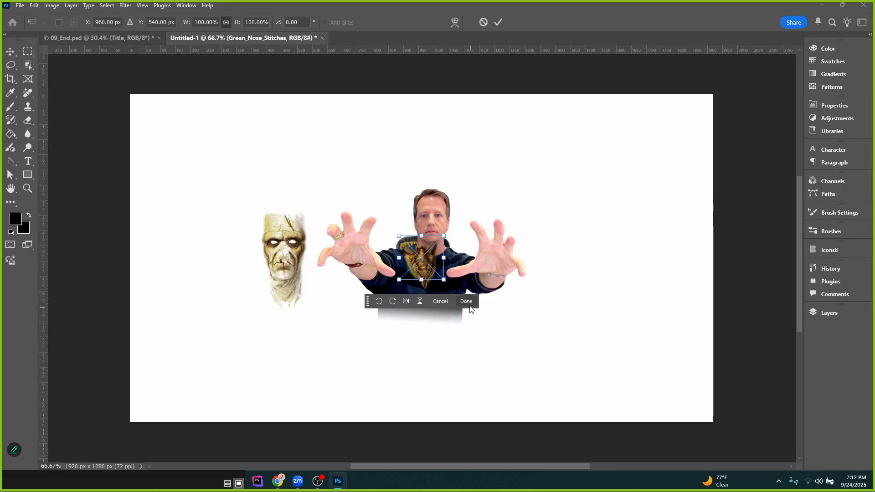
{"action": "left_click", "coordinate": [466, 303]}
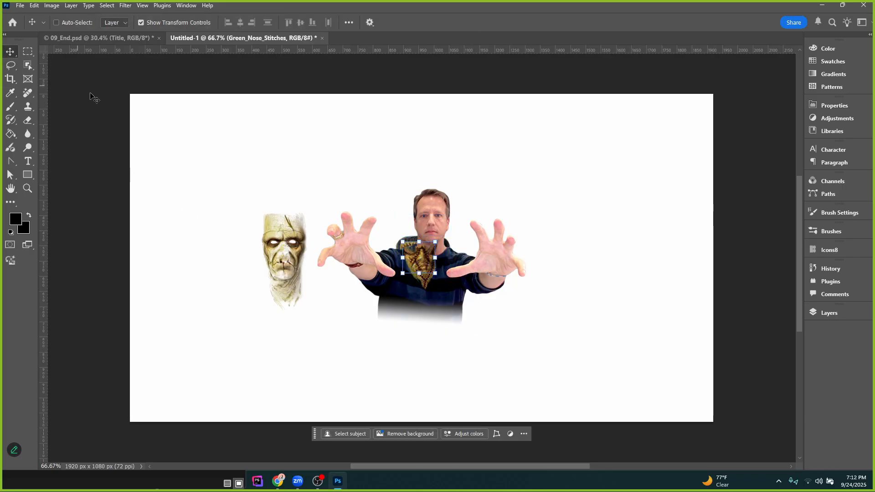
Move the Green_Nose_Stitches and Franken pieces apart on the canvas, and close the untitled document without saving
{"action": "left_click_drag", "start_coordinate": [420, 267], "coordinate": [348, 188]}
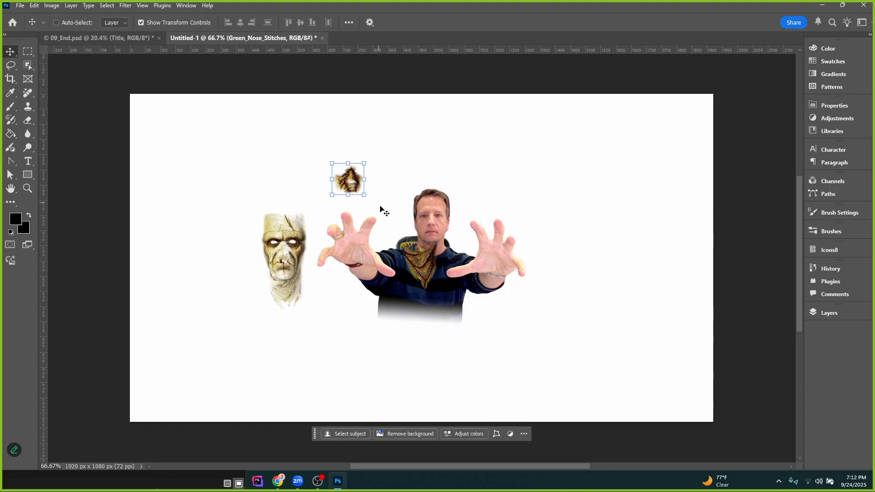
{"action": "left_click", "coordinate": [445, 210], "text": "ctrl"}
{"action": "left_click_drag", "start_coordinate": [445, 210], "coordinate": [561, 210]}
{"action": "left_click_drag", "start_coordinate": [365, 212], "coordinate": [383, 202]}
{"action": "left_click", "coordinate": [287, 38]}
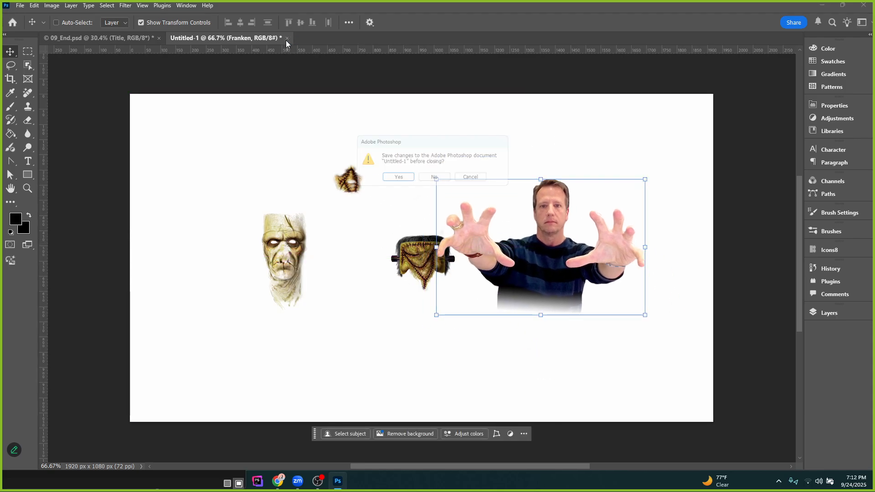
{"action": "left_click", "coordinate": [433, 179]}
Minimize Photoshop and show the Monster_Makeup folder window maximized in Details view
{"action": "left_click", "coordinate": [823, 6]}
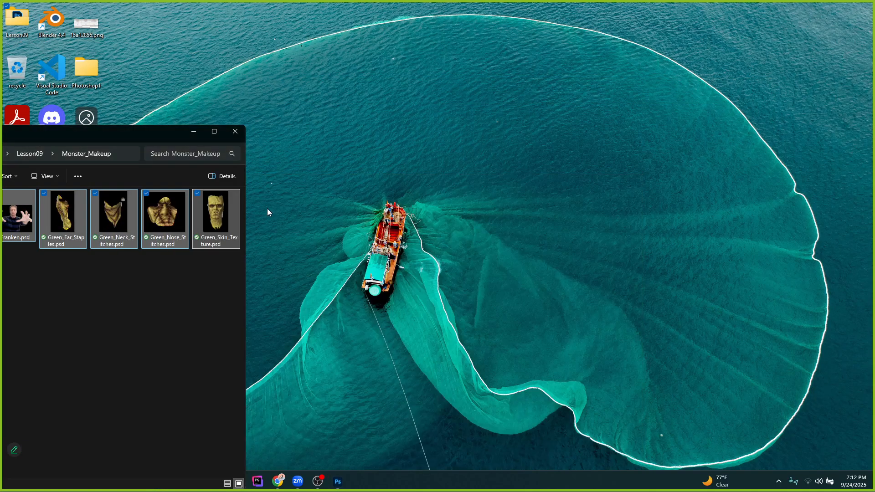
{"action": "left_click_drag", "start_coordinate": [89, 133], "coordinate": [420, 118]}
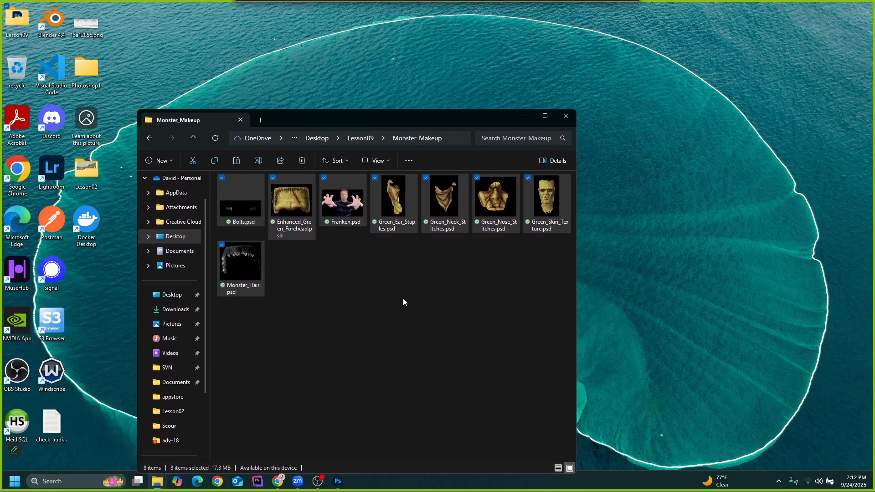
{"action": "left_click", "coordinate": [404, 299]}
{"action": "left_click", "coordinate": [544, 116]}
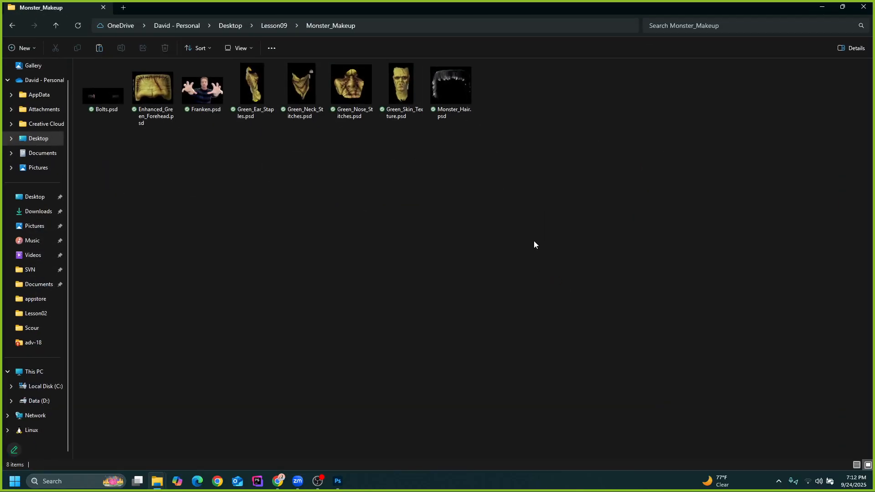
{"action": "right_click", "coordinate": [545, 131]}
{"action": "mouse_move", "coordinate": [606, 138]}
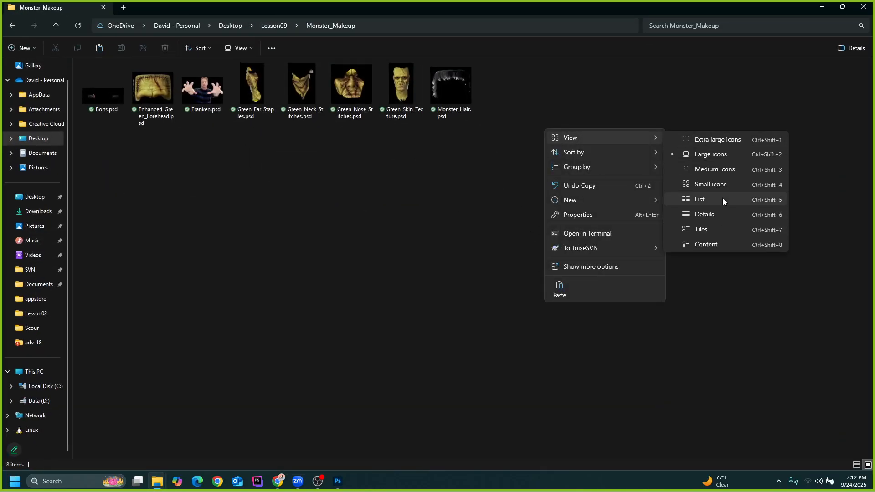
{"action": "left_click", "coordinate": [695, 211]}
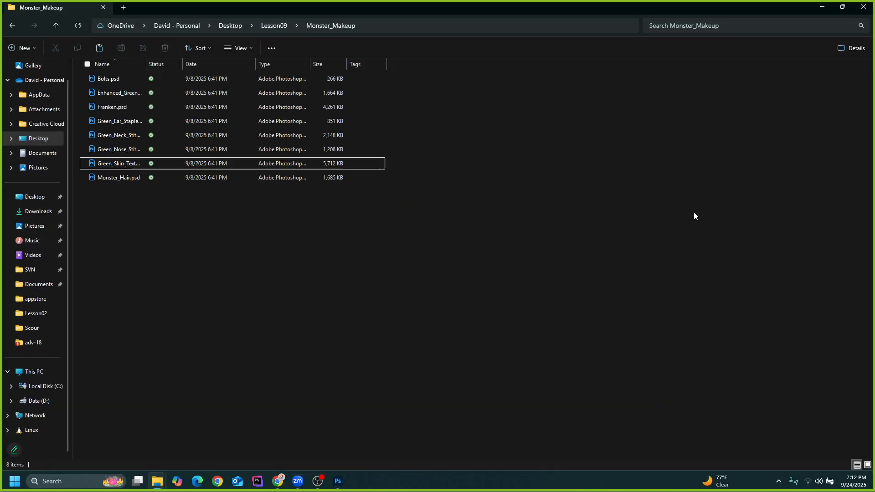
Compare the PSD files by sorting them on size, and add a Dimensions column and sort by it
{"action": "left_click", "coordinate": [324, 67]}
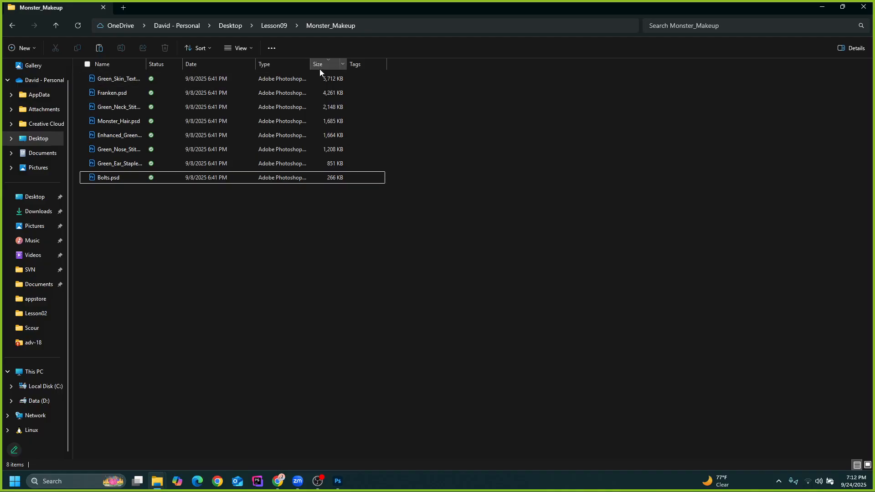
{"action": "right_click", "coordinate": [400, 64]}
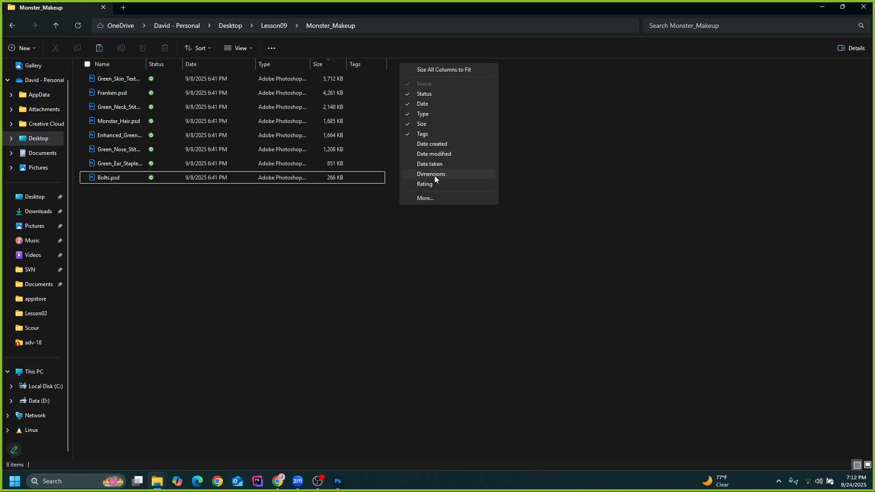
{"action": "left_click", "coordinate": [434, 175]}
{"action": "left_click", "coordinate": [412, 67]}
{"action": "left_click", "coordinate": [412, 66]}
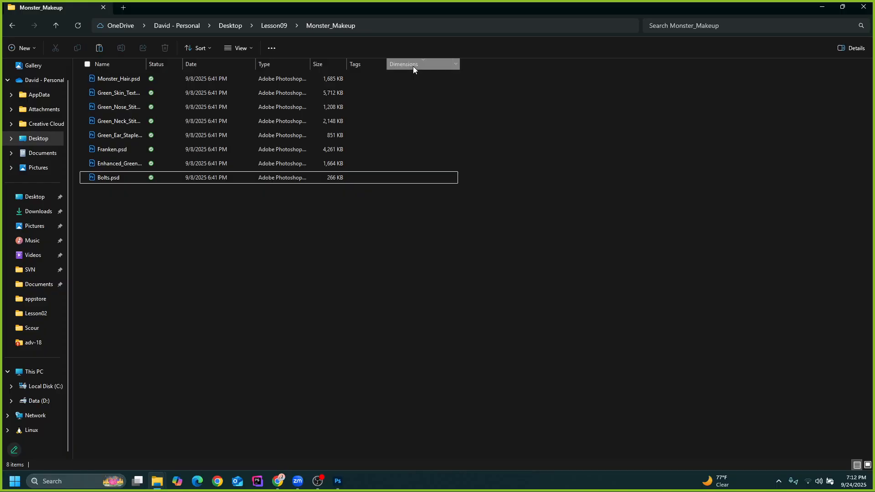
{"action": "left_click", "coordinate": [413, 66]}
{"action": "left_click", "coordinate": [413, 67]}
{"action": "left_click", "coordinate": [413, 67]}
{"action": "left_click", "coordinate": [413, 66]}
{"action": "left_click", "coordinate": [412, 67]}
{"action": "left_click", "coordinate": [413, 66]}
{"action": "left_click", "coordinate": [413, 67]}
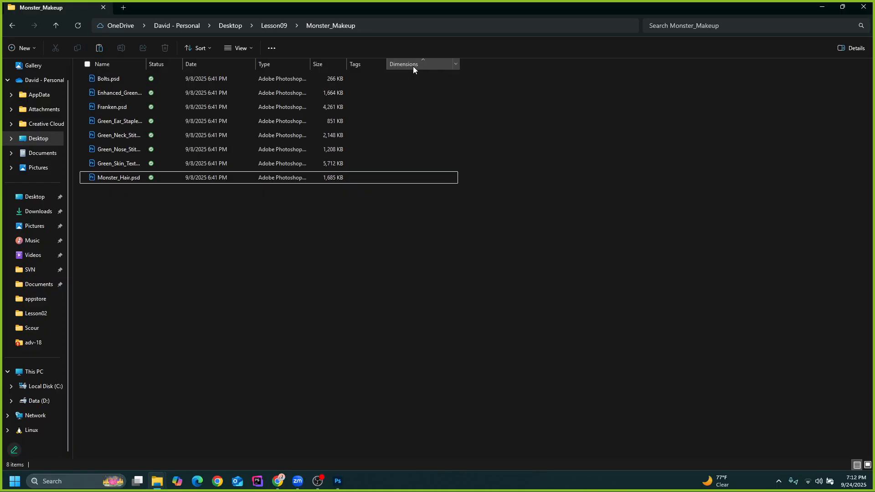
{"action": "left_click", "coordinate": [413, 67]}
Open all eight Monster_Makeup PSD files as separate documents in Photoshop, and maximize its window
{"action": "left_click_drag", "start_coordinate": [409, 272], "coordinate": [108, 78]}
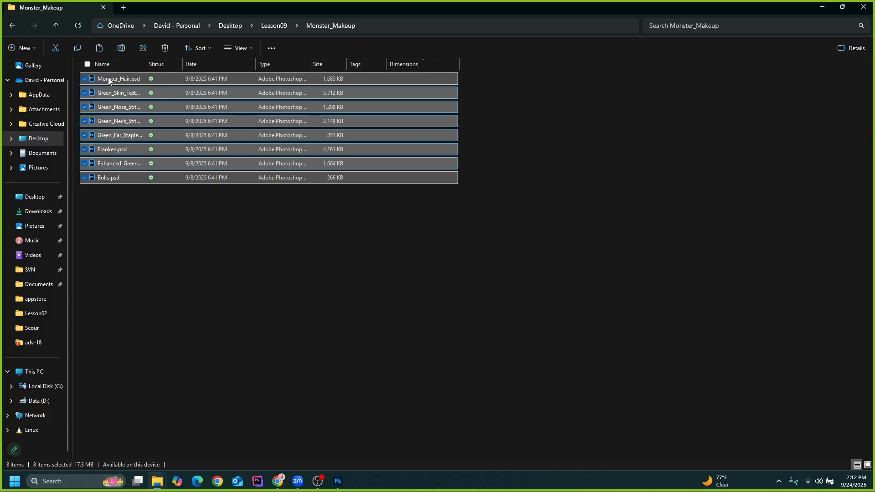
{"action": "right_click", "coordinate": [108, 77]}
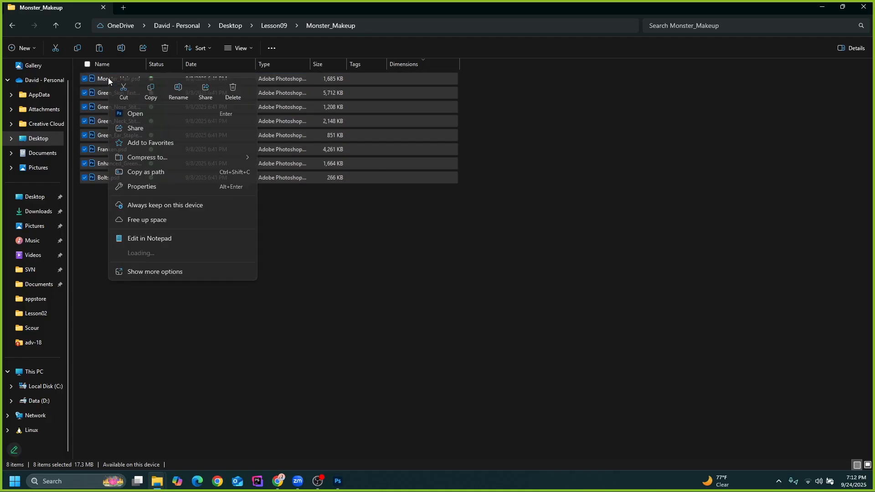
{"action": "left_click", "coordinate": [138, 116]}
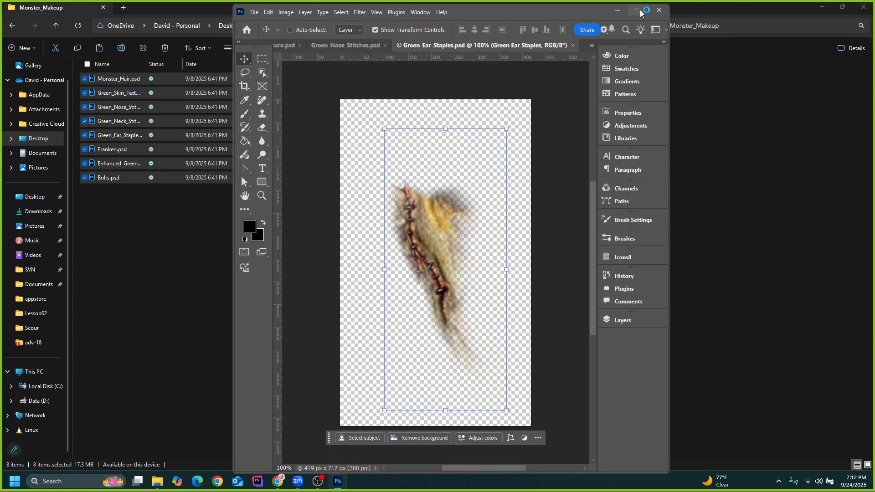
{"action": "left_click", "coordinate": [638, 10]}
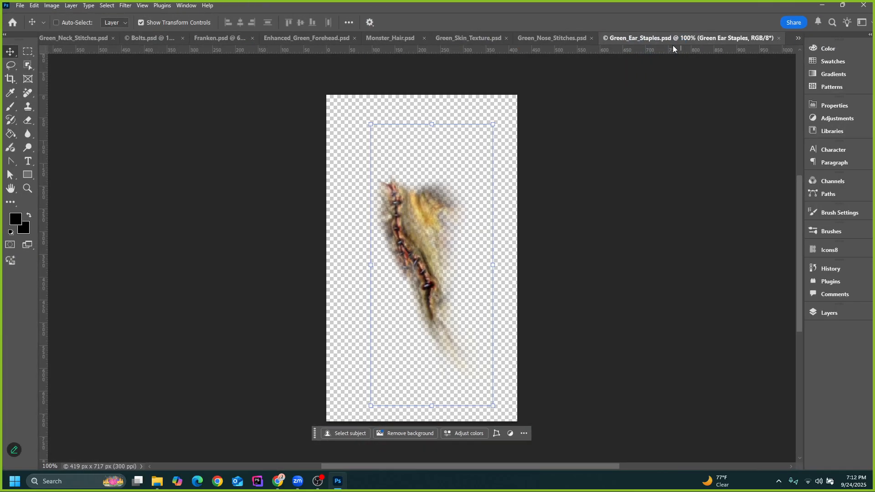
Look through the opened Monster_Makeup documents and the finished 09_End.psd poster, ending on Franken.psd
{"action": "left_click", "coordinate": [550, 41]}
{"action": "left_click", "coordinate": [433, 38]}
{"action": "left_click", "coordinate": [346, 38]}
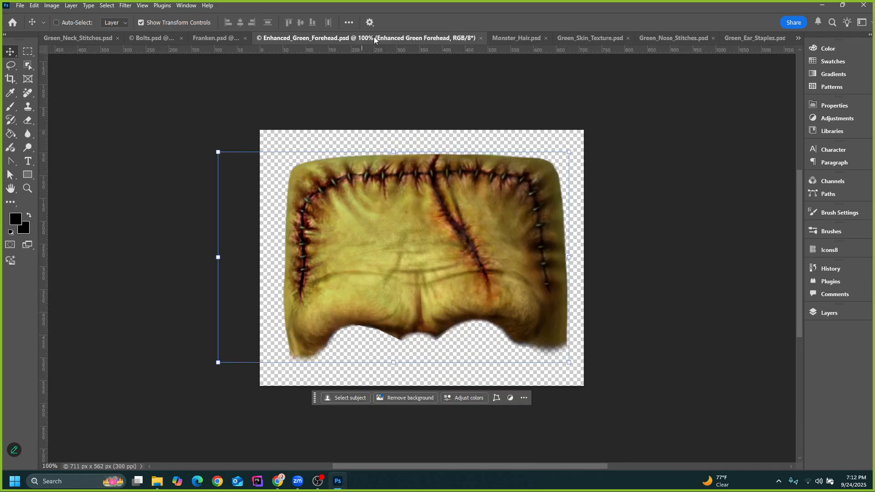
{"action": "left_click", "coordinate": [205, 38]}
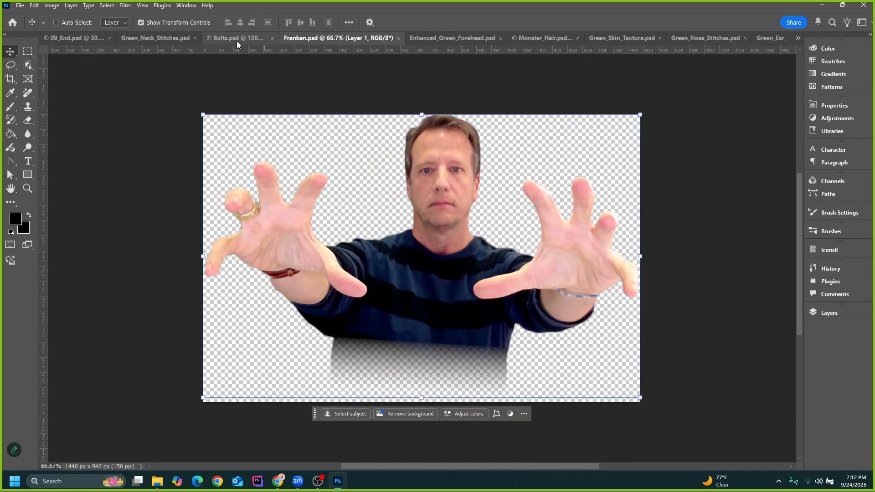
{"action": "left_click", "coordinate": [136, 37]}
{"action": "left_click", "coordinate": [66, 41]}
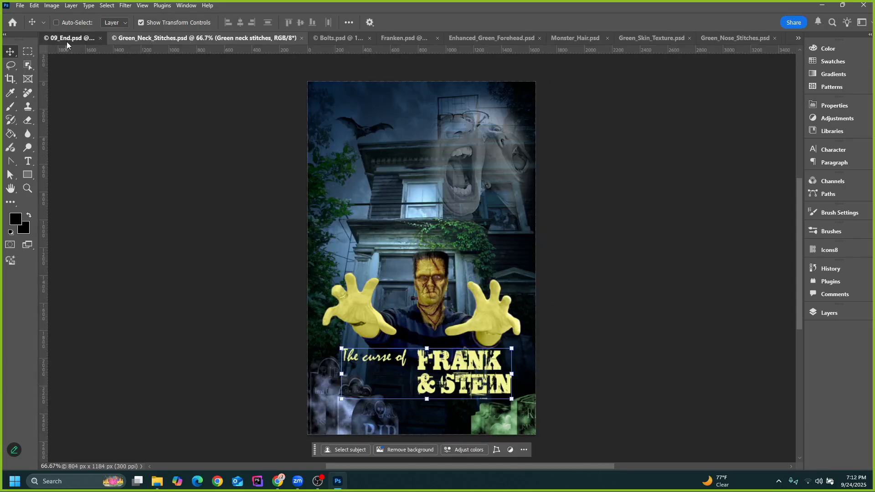
{"action": "left_click", "coordinate": [219, 39]}
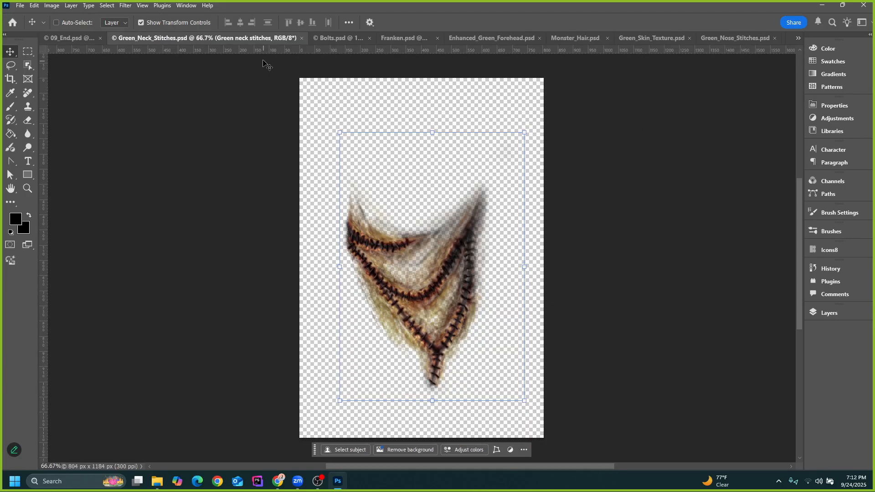
{"action": "left_click", "coordinate": [352, 38]}
{"action": "left_click", "coordinate": [400, 43]}
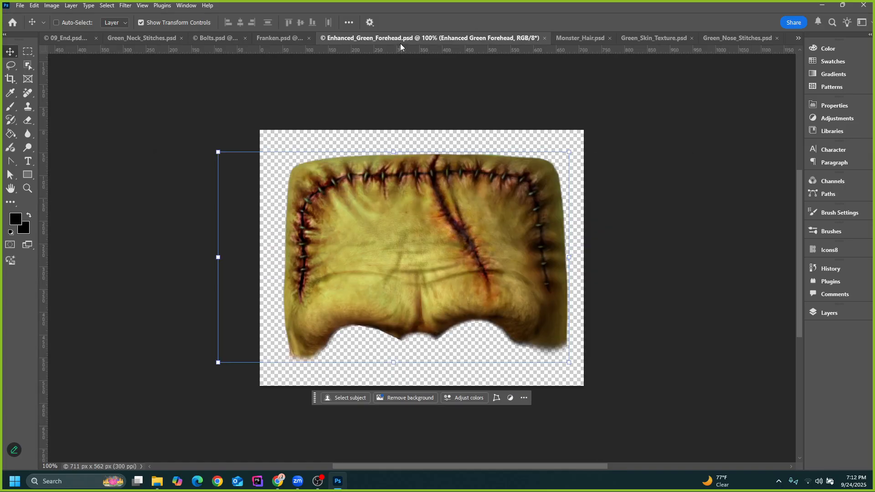
{"action": "left_click", "coordinate": [295, 40]}
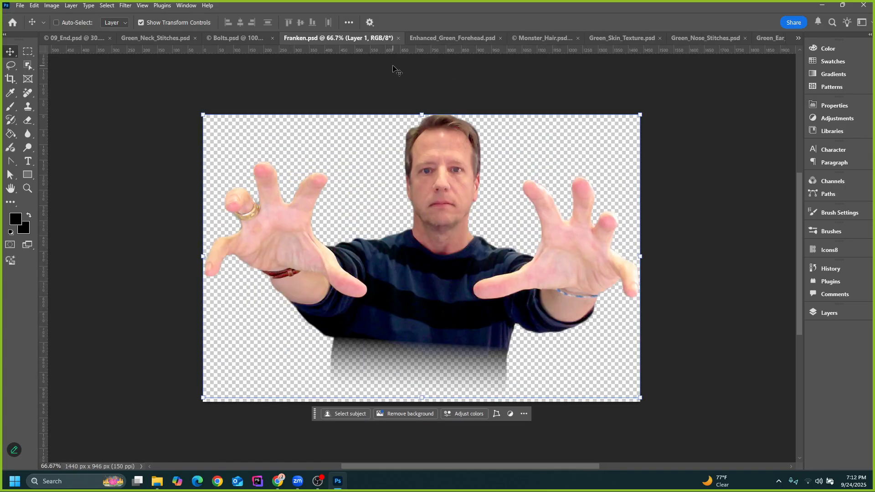
Copy the bolts from Bolts.psd into Franken.psd across the figure's chest, and close Bolts.psd without saving
{"action": "left_click", "coordinate": [232, 43]}
{"action": "mouse_move", "coordinate": [335, 240]}
{"action": "left_mouse_down"}
{"action": "mouse_move", "coordinate": [342, 169]}
{"action": "mouse_move", "coordinate": [336, 240]}
{"action": "left_mouse_up"}
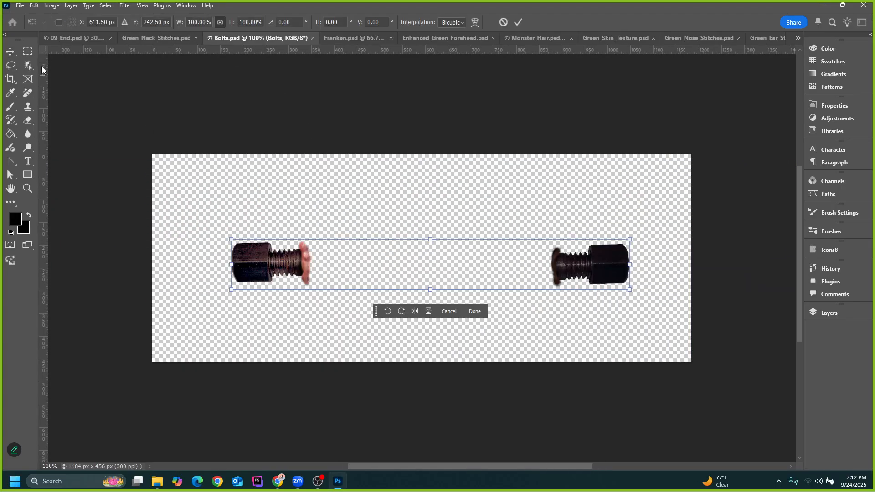
{"action": "key", "text": "Return"}
{"action": "key", "text": "Delete"}
{"action": "left_click_drag", "start_coordinate": [361, 35], "coordinate": [435, 230]}
{"action": "left_click", "coordinate": [239, 40]}
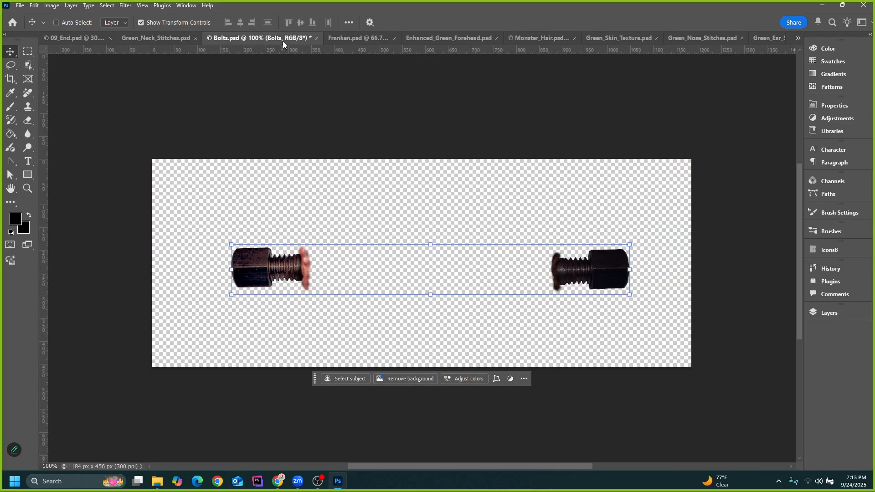
{"action": "left_click", "coordinate": [316, 38]}
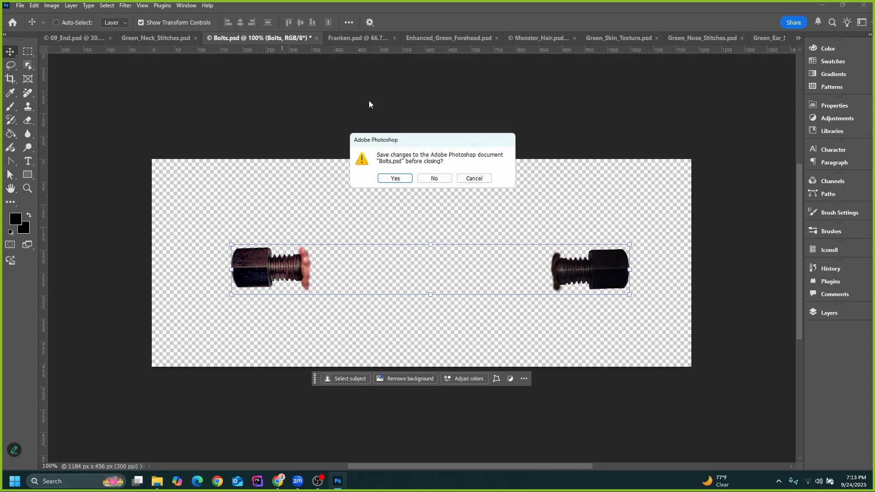
{"action": "left_click", "coordinate": [434, 182]}
Copy the neck stitches from Green_Neck_Stitches.psd into Franken.psd over the man's head, and close the source document
{"action": "left_click", "coordinate": [158, 40]}
{"action": "left_click_drag", "start_coordinate": [410, 201], "coordinate": [411, 173]}
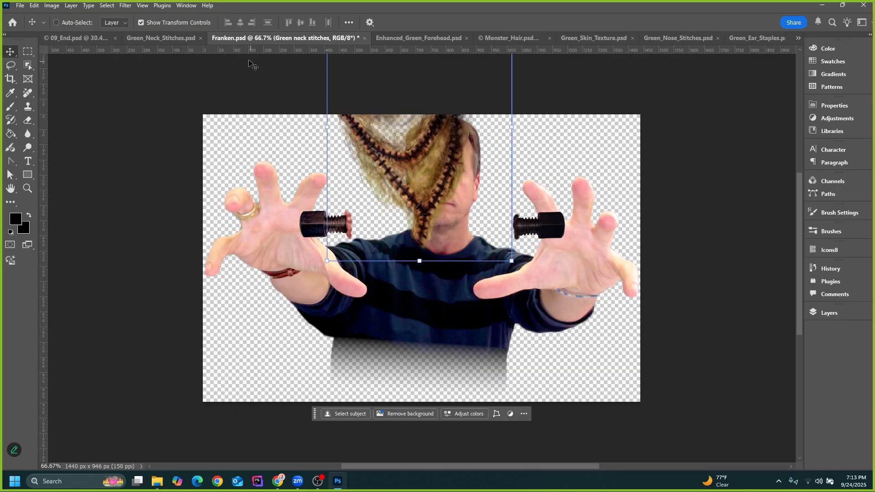
{"action": "left_click", "coordinate": [166, 39]}
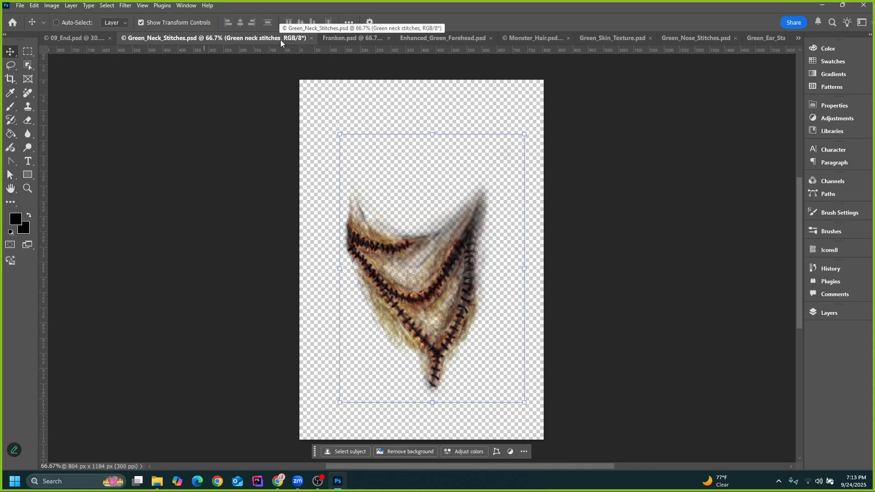
{"action": "left_click", "coordinate": [311, 38]}
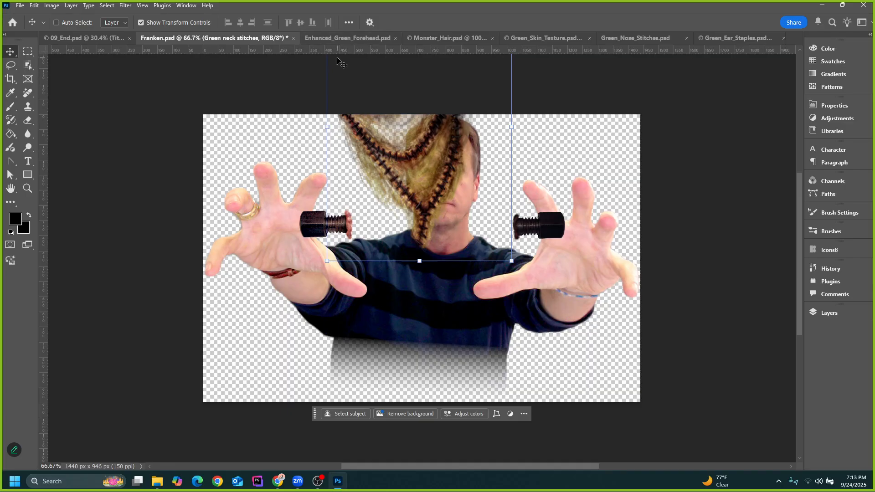
Copy the forehead from Enhanced_Green_Forehead.psd into Franken.psd over the man's chest, and close the source document
{"action": "left_click", "coordinate": [372, 41]}
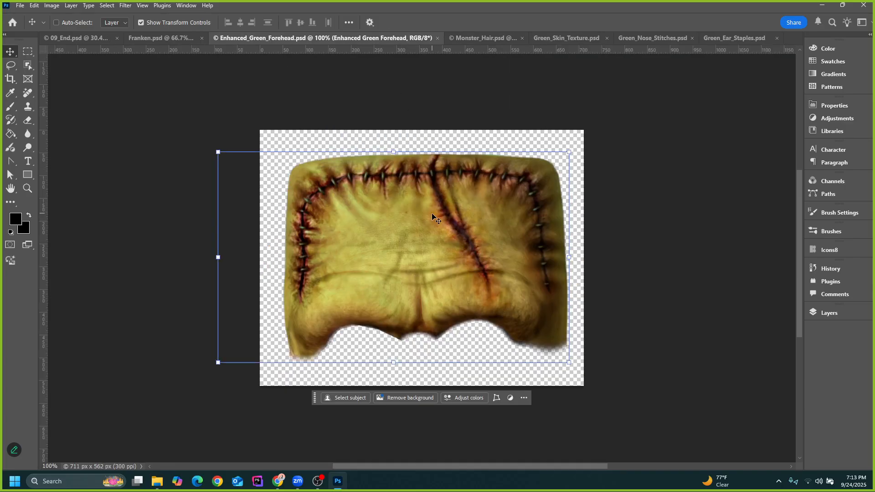
{"action": "left_click_drag", "start_coordinate": [417, 217], "coordinate": [450, 238]}
{"action": "left_click", "coordinate": [357, 40]}
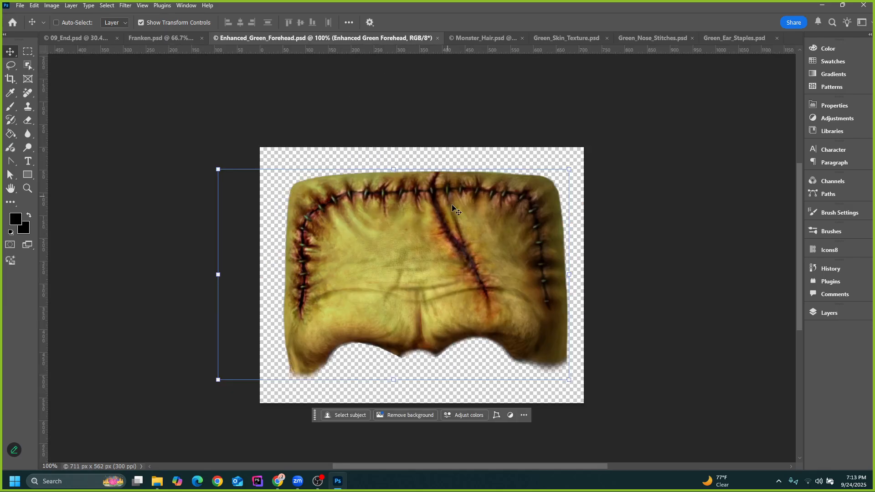
{"action": "left_click_drag", "start_coordinate": [431, 205], "coordinate": [168, 38]}
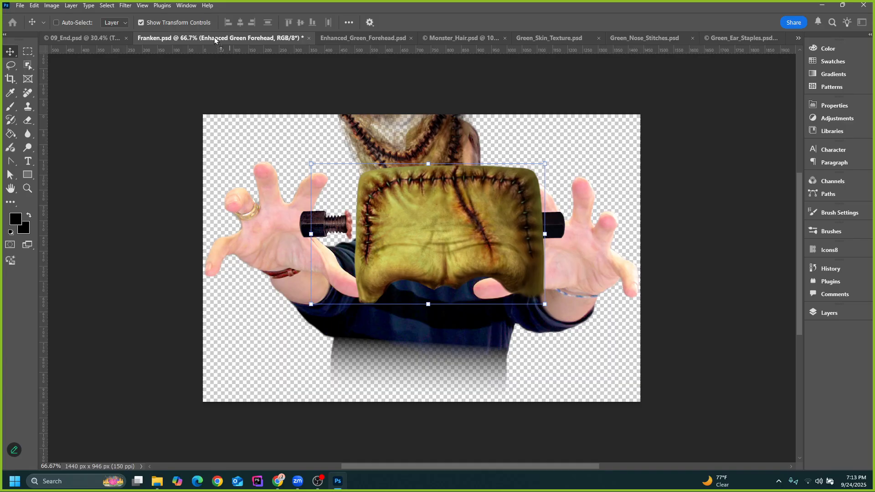
{"action": "left_click", "coordinate": [358, 38]}
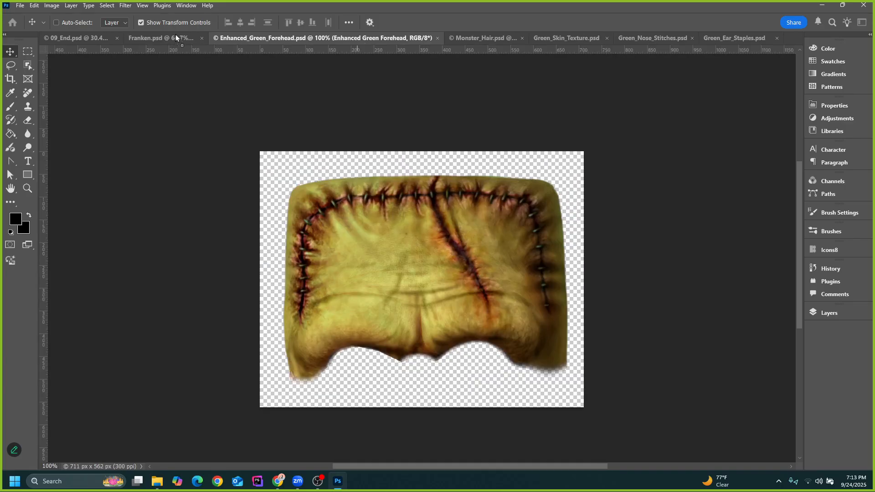
{"action": "left_click_drag", "start_coordinate": [176, 34], "coordinate": [177, 37]}
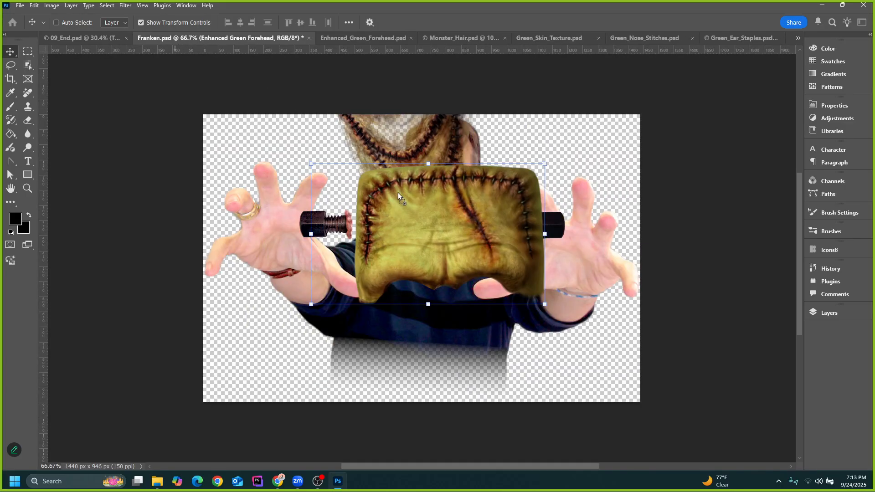
{"action": "left_click_drag", "start_coordinate": [357, 39], "coordinate": [326, 38]}
{"action": "left_click", "coordinate": [438, 38]}
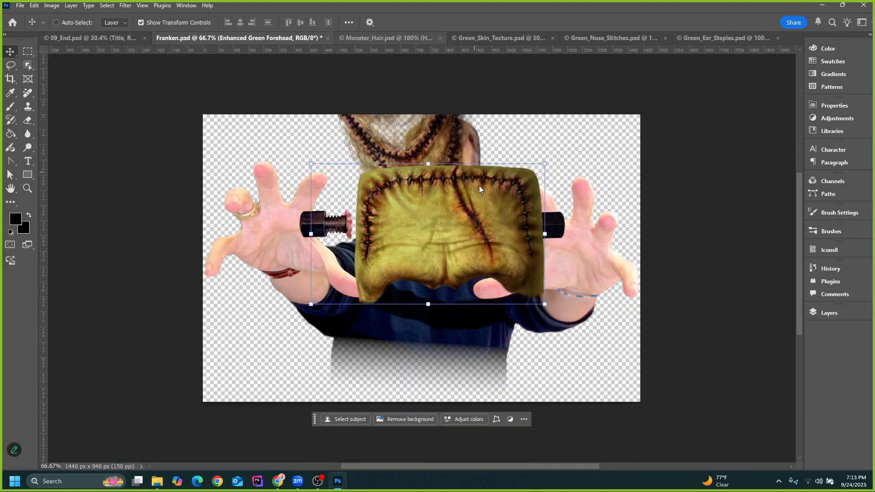
Copy the hair from Monster_Hair.psd into Franken.psd, and close the source document
{"action": "left_click", "coordinate": [387, 41]}
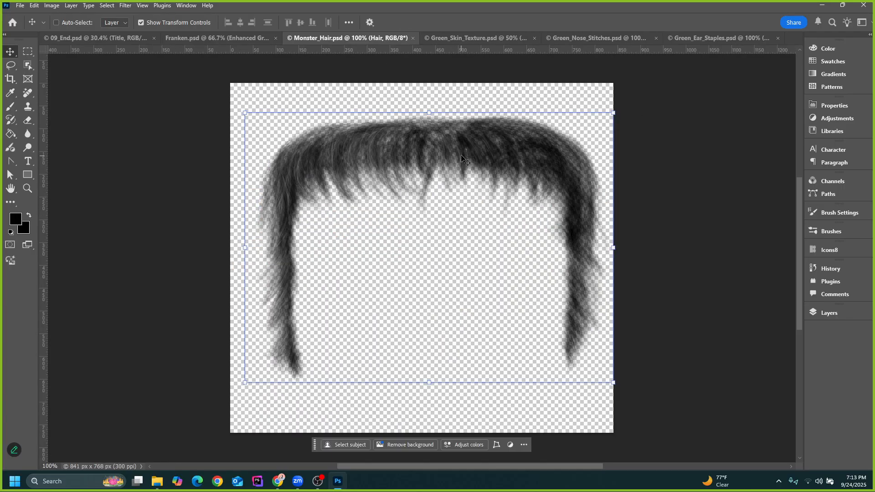
{"action": "left_click_drag", "start_coordinate": [453, 174], "coordinate": [385, 205]}
{"action": "left_click", "coordinate": [350, 38]}
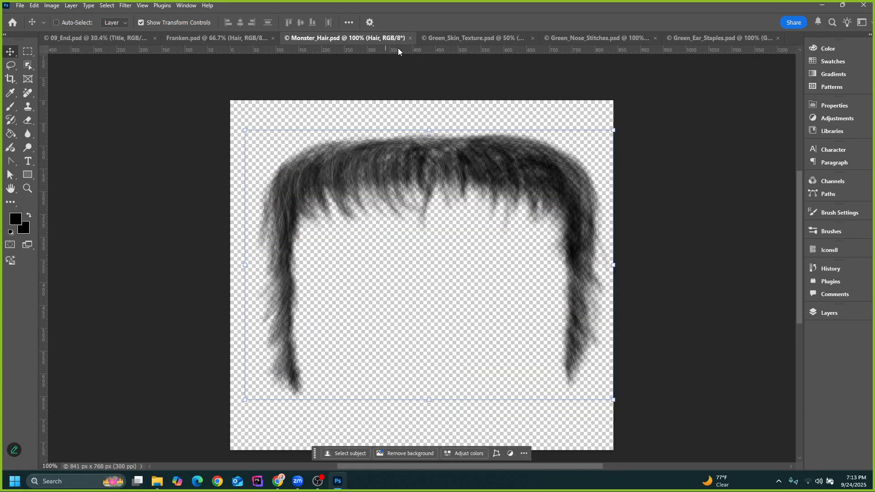
{"action": "left_click", "coordinate": [402, 38]}
Copy the skin texture from Green_Skin_Texture.psd into Franken.psd, and close the source document
{"action": "left_click", "coordinate": [382, 38]}
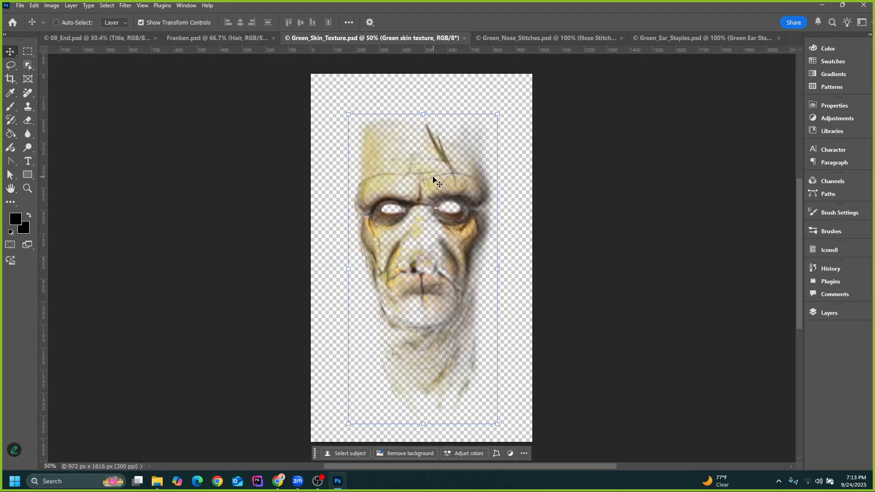
{"action": "left_click_drag", "start_coordinate": [420, 214], "coordinate": [417, 250]}
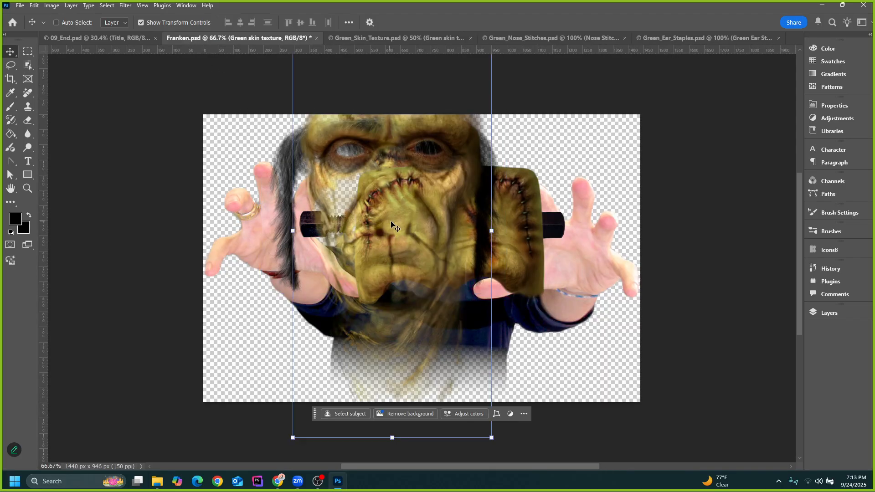
{"action": "left_click", "coordinate": [460, 40]}
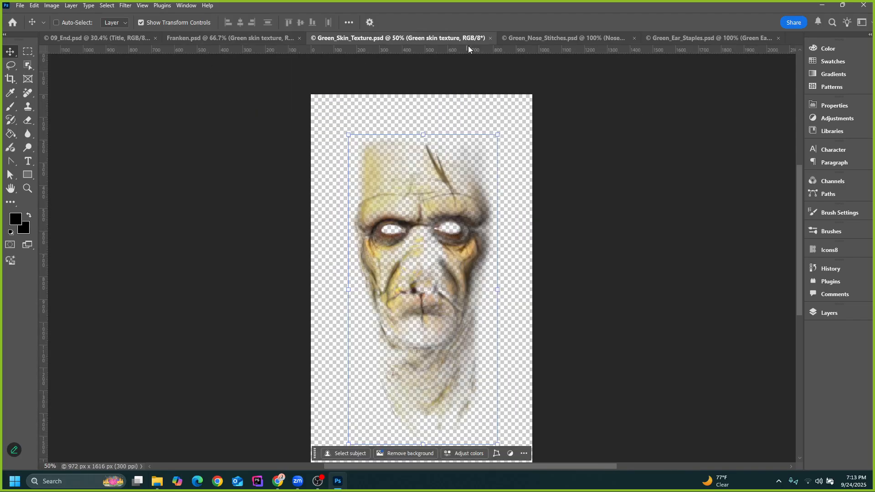
{"action": "left_click", "coordinate": [490, 38]}
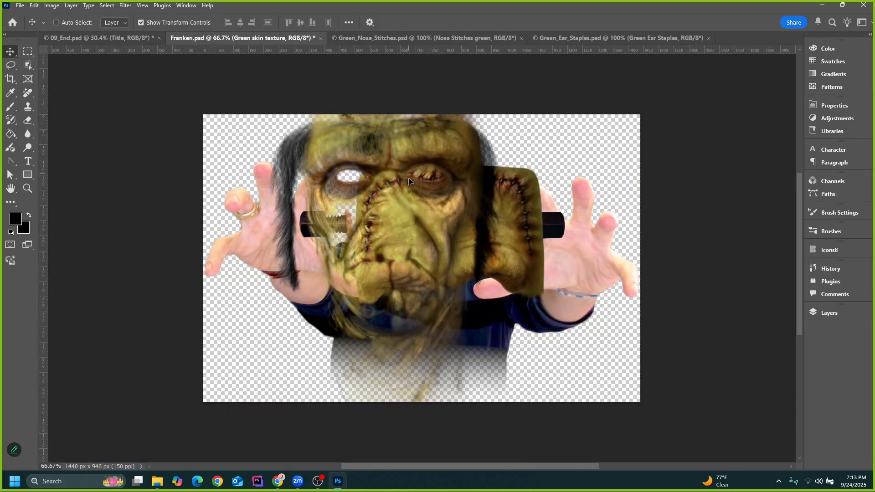
Copy the nose stitches from Green_Nose_Stitches.psd into Franken.psd, and close the source document
{"action": "left_click", "coordinate": [443, 38]}
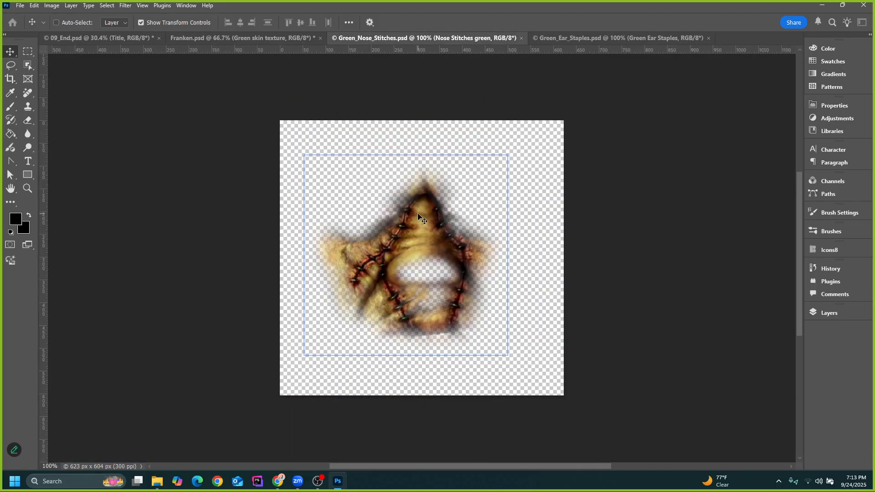
{"action": "left_click_drag", "start_coordinate": [384, 132], "coordinate": [400, 225]}
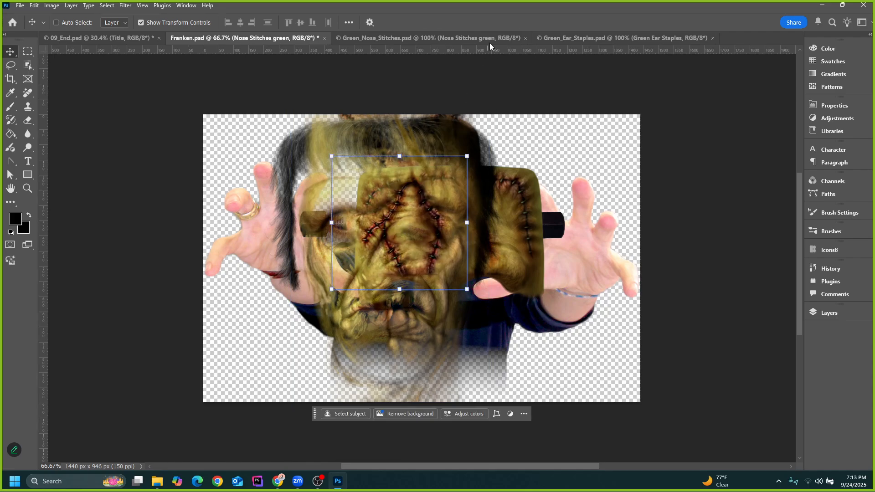
{"action": "left_click", "coordinate": [483, 38]}
{"action": "left_click", "coordinate": [525, 38]}
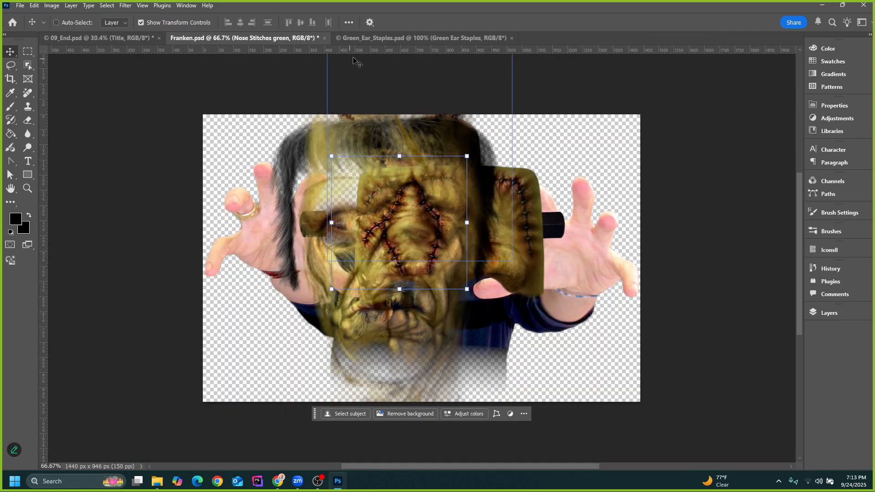
Copy the ear staples from Green_Ear_Staples.psd into Franken.psd, and close the source document
{"action": "left_click", "coordinate": [501, 38]}
{"action": "left_click_drag", "start_coordinate": [464, 171], "coordinate": [431, 235]}
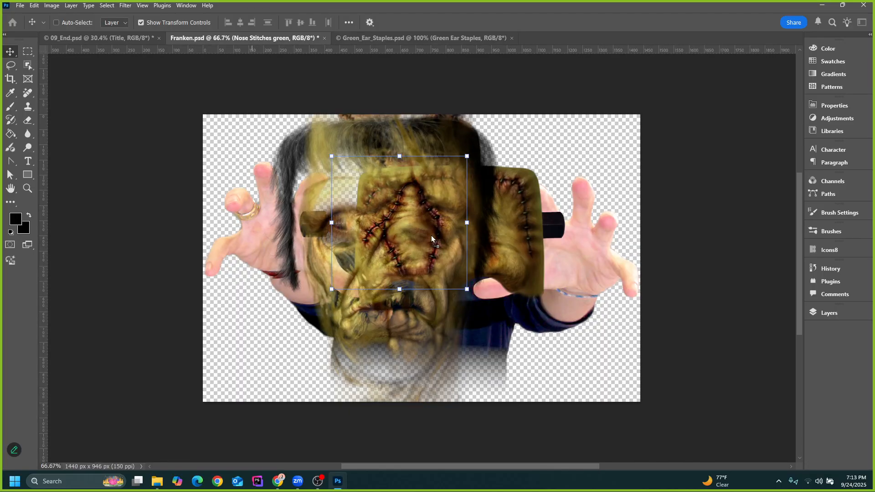
{"action": "left_click", "coordinate": [465, 41]}
{"action": "left_click", "coordinate": [505, 38]}
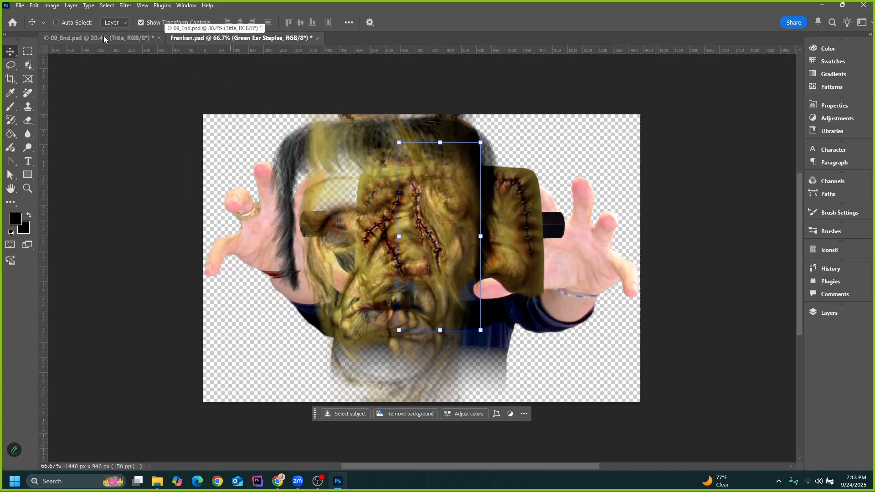
Check the finished poster in 09_End.psd, return to Franken.psd, and display its layer stack with Layer 1 selected
{"action": "left_click", "coordinate": [116, 40]}
{"action": "left_click", "coordinate": [201, 41]}
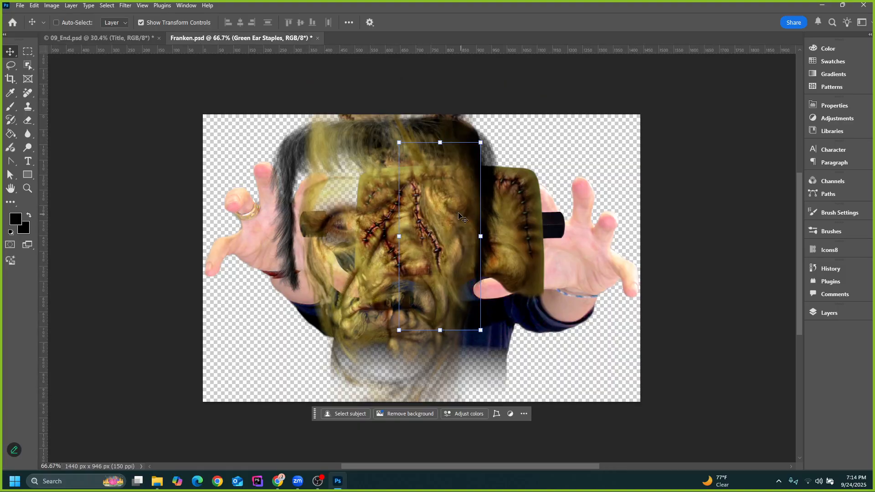
{"action": "left_click", "coordinate": [829, 313]}
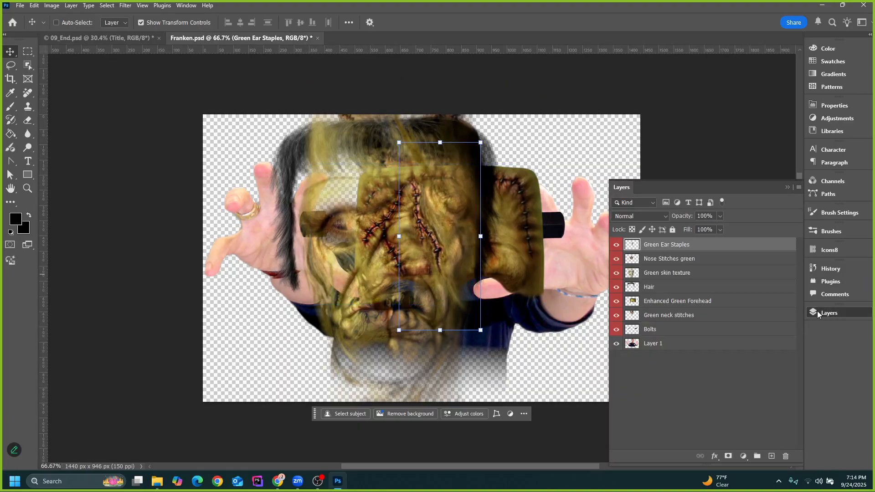
{"action": "left_click", "coordinate": [685, 330]}
{"action": "left_click", "coordinate": [669, 345]}
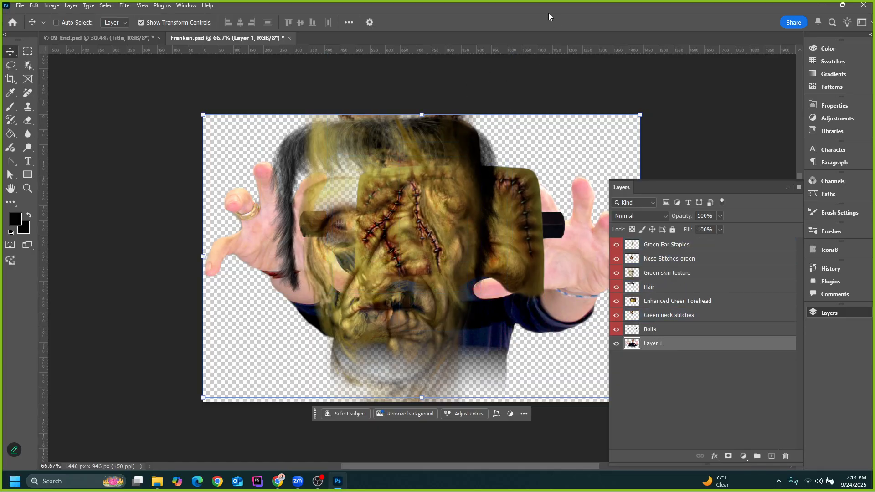
Select the layers from Bolts to Green Ear Staples and move them together to a lower position over the man
{"action": "left_click", "coordinate": [679, 331]}
{"action": "left_click", "coordinate": [678, 245], "text": "shift"}
{"action": "left_click_drag", "start_coordinate": [400, 145], "coordinate": [381, 154]}
{"action": "left_click", "coordinate": [681, 330]}
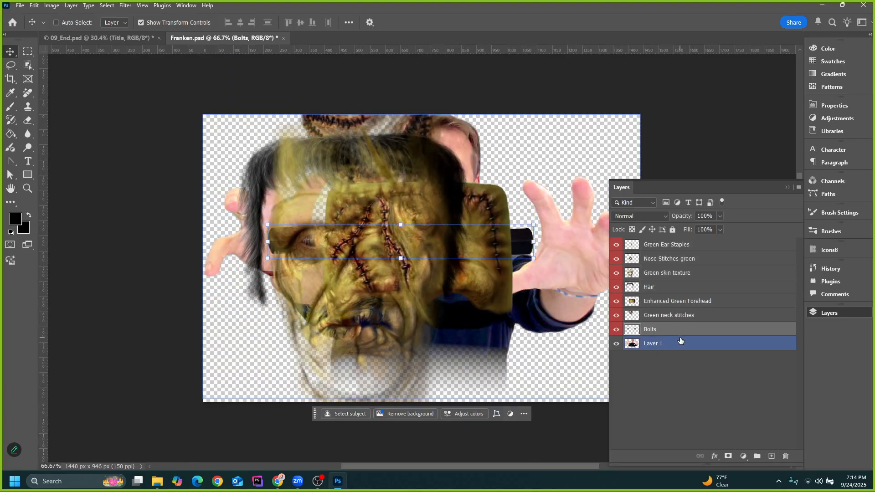
{"action": "left_click", "coordinate": [678, 244], "text": "shift"}
{"action": "left_click_drag", "start_coordinate": [367, 189], "coordinate": [336, 221]}
{"action": "left_click_drag", "start_coordinate": [363, 260], "coordinate": [423, 263]}
Select the layers from Green Ear Staples to Bolts, scale them together to about 52%, and move them beside the man's head
{"action": "left_click", "coordinate": [661, 244]}
{"action": "left_click", "coordinate": [666, 331], "text": "shift"}
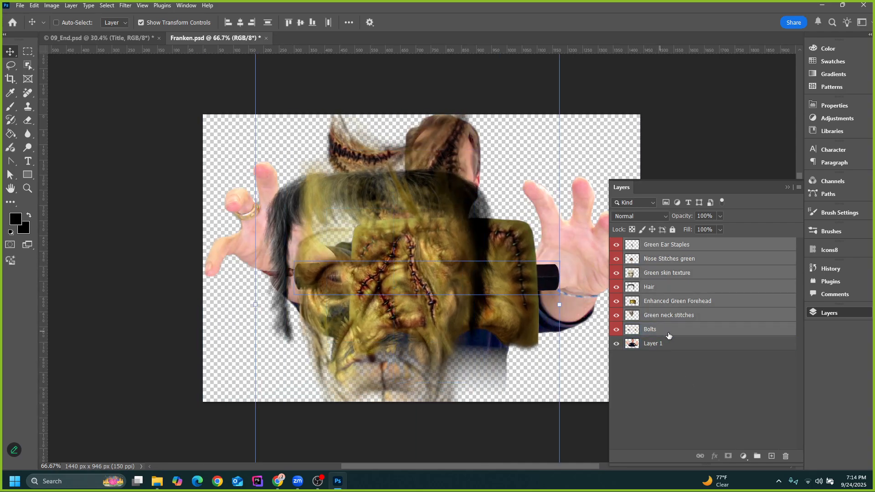
{"action": "left_click", "coordinate": [839, 312]}
{"action": "left_click", "coordinate": [838, 313]}
{"action": "left_click", "coordinate": [706, 245]}
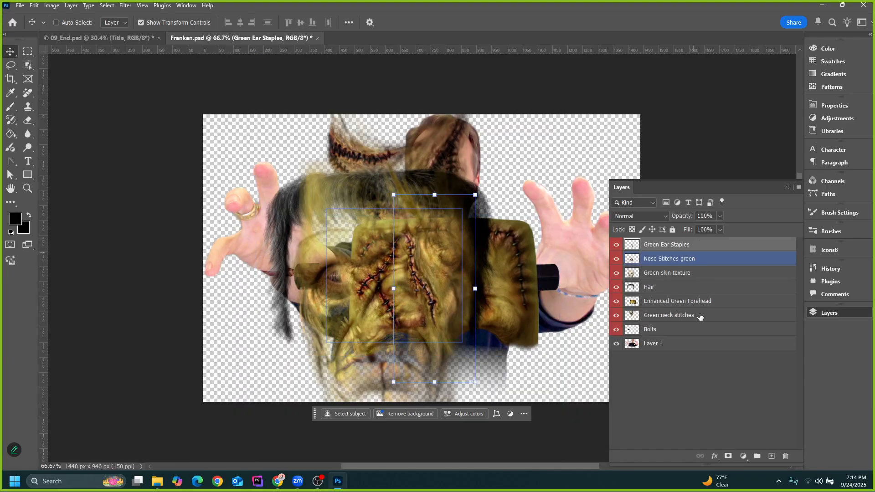
{"action": "left_click", "coordinate": [688, 331], "text": "shift"}
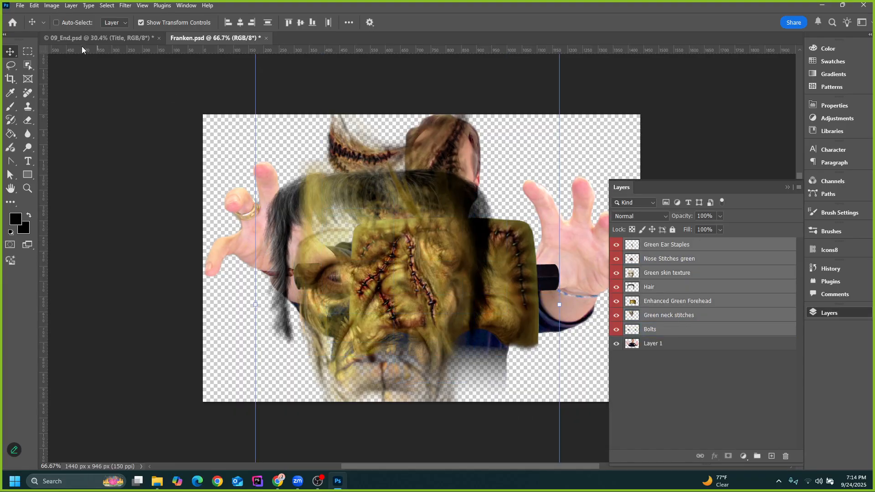
{"action": "left_click", "coordinate": [35, 5]}
{"action": "left_click", "coordinate": [48, 223]}
{"action": "scroll", "coordinate": [432, 265], "scroll_direction": "down", "scroll_amount": 4}
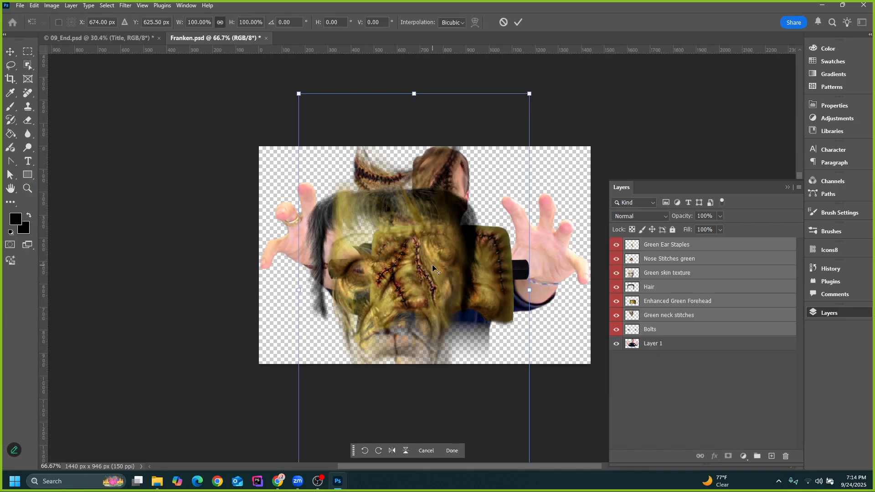
{"action": "left_click_drag", "start_coordinate": [505, 141], "coordinate": [431, 273]}
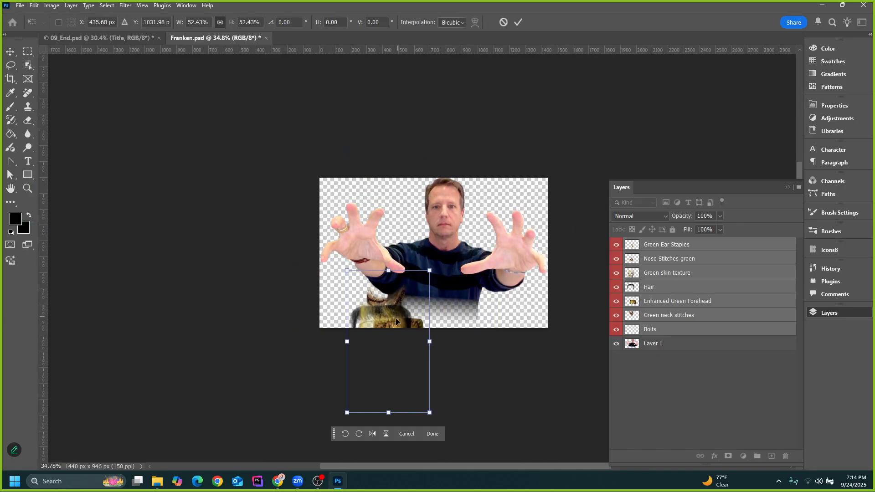
{"action": "left_click_drag", "start_coordinate": [394, 325], "coordinate": [524, 204]}
Shrink the makeup layers further, place them on the other side of the man's head over his raised hand, and apply the transformation
{"action": "scroll", "coordinate": [455, 196], "scroll_direction": "up", "scroll_amount": 3}
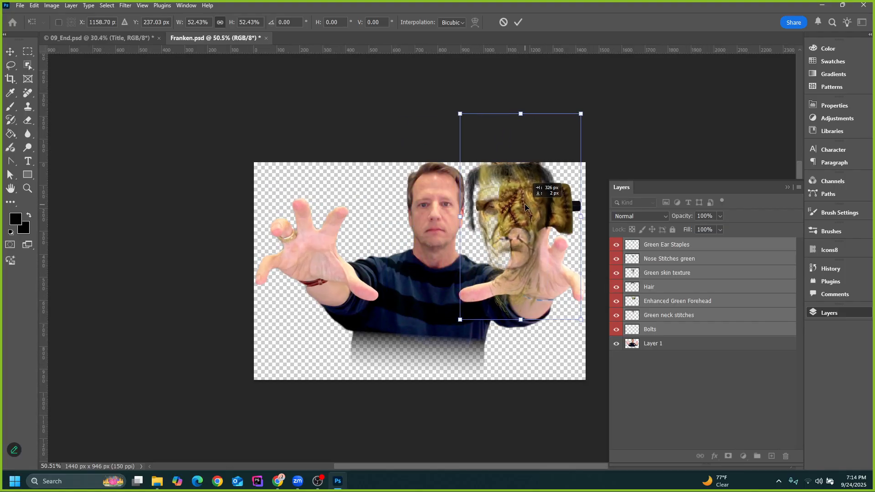
{"action": "left_click_drag", "start_coordinate": [580, 114], "coordinate": [547, 148]}
{"action": "left_click_drag", "start_coordinate": [515, 242], "coordinate": [358, 213]}
{"action": "left_click", "coordinate": [519, 22]}
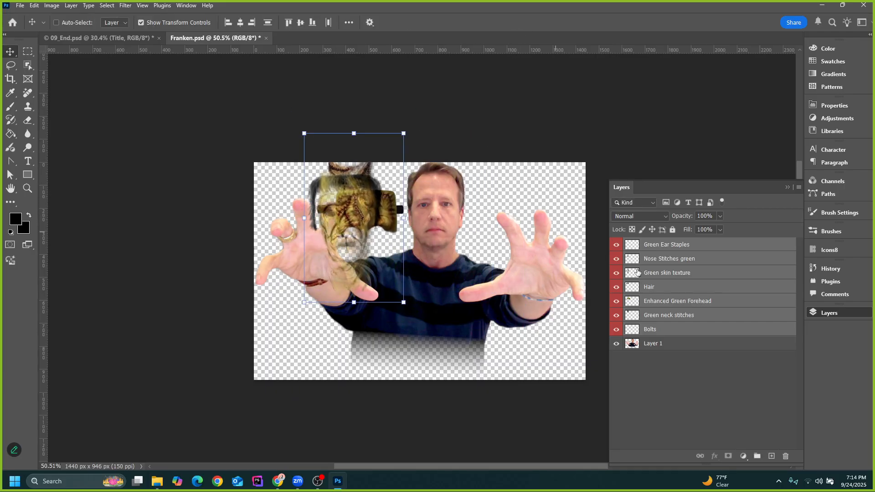
Select Layer 1, check the Arranging layers section of lesson 9 in Chrome, and return to Photoshop
{"action": "left_click", "coordinate": [671, 250]}
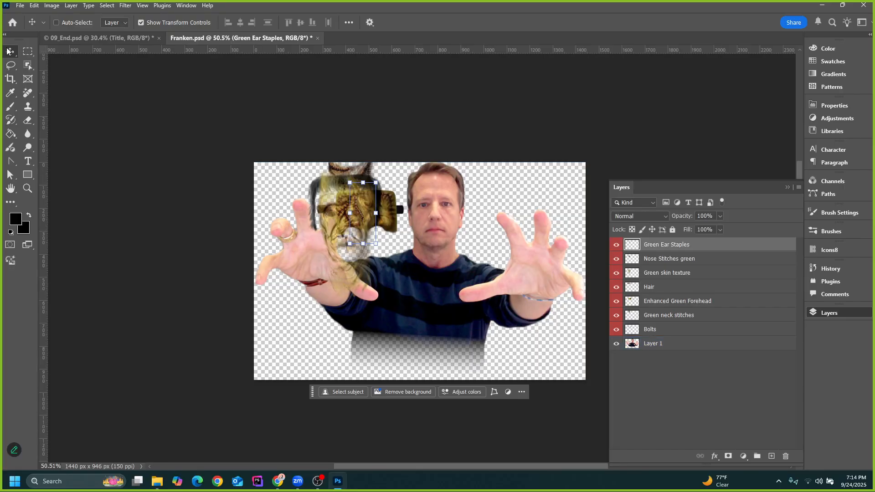
{"action": "left_click", "coordinate": [548, 232]}
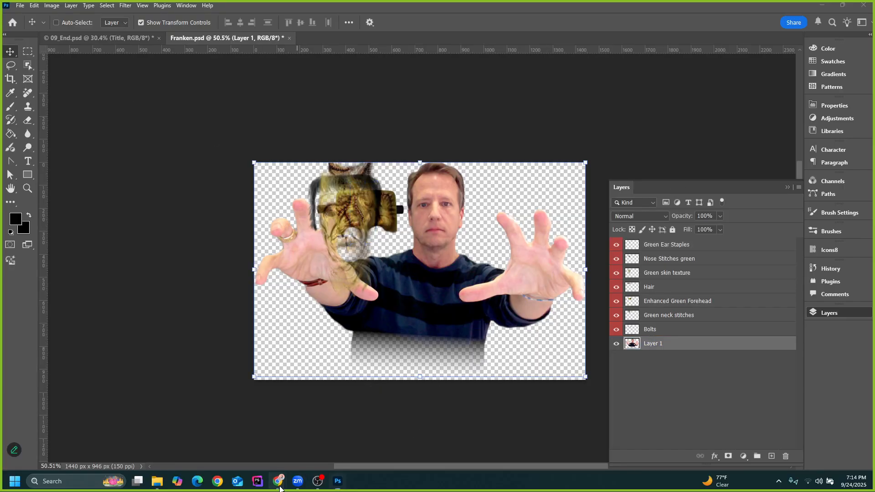
{"action": "left_click", "coordinate": [314, 412]}
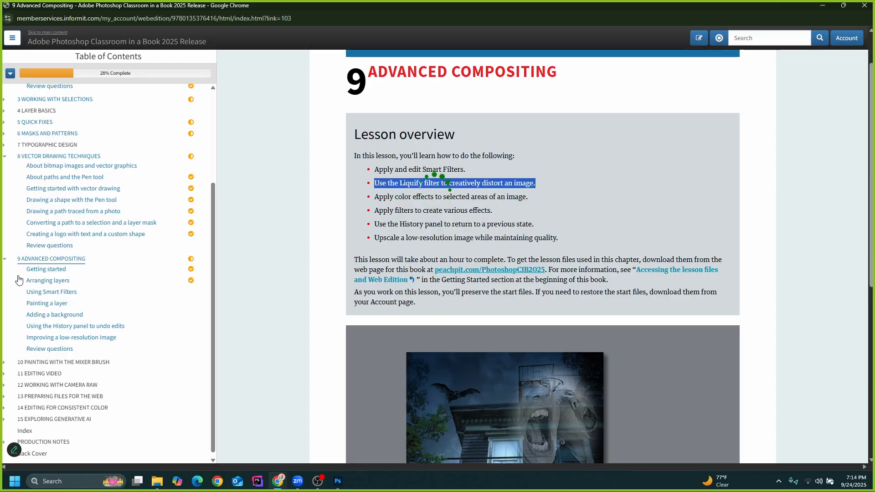
{"action": "left_click", "coordinate": [19, 279]}
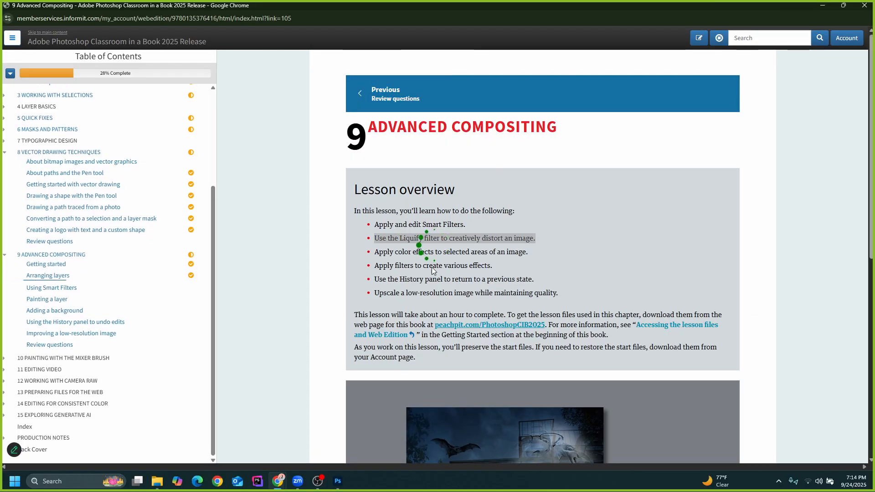
{"action": "key", "text": "alt+Tab"}
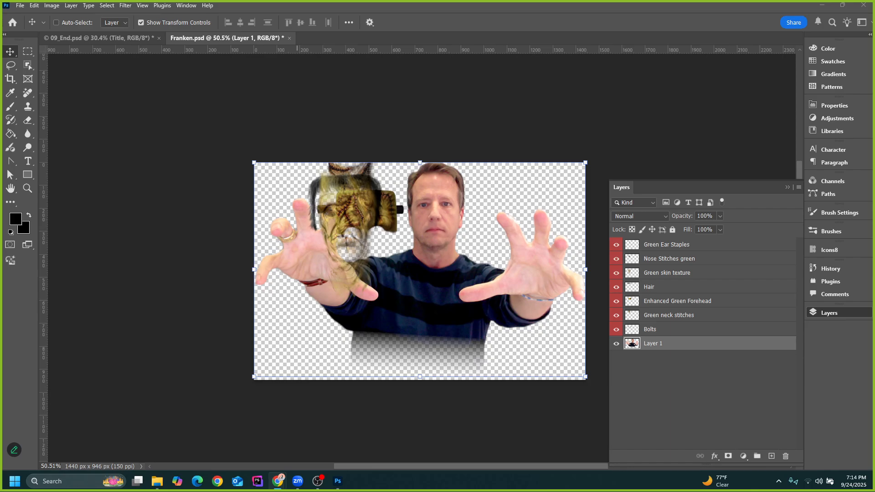
Close Franken.psd without saving its changes
{"action": "left_click", "coordinate": [787, 187]}
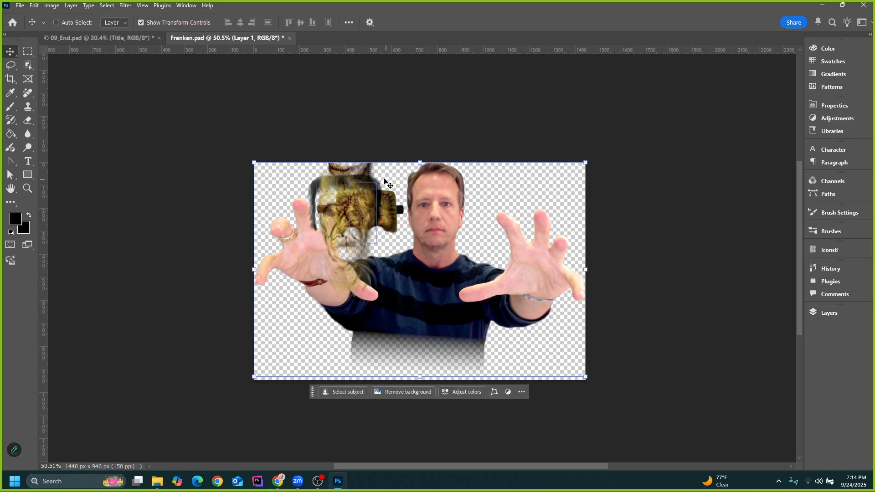
{"action": "left_click", "coordinate": [21, 5]}
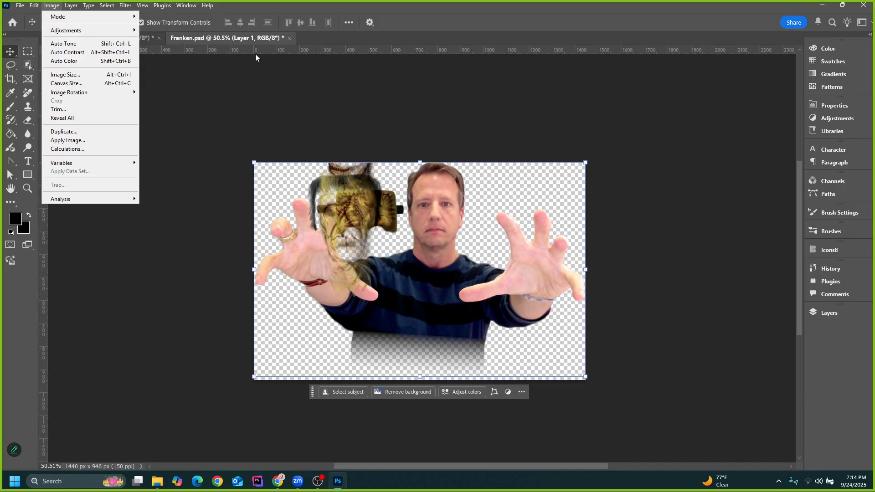
{"action": "left_click", "coordinate": [289, 38]}
{"action": "left_click", "coordinate": [289, 38]}
{"action": "left_click", "coordinate": [434, 178]}
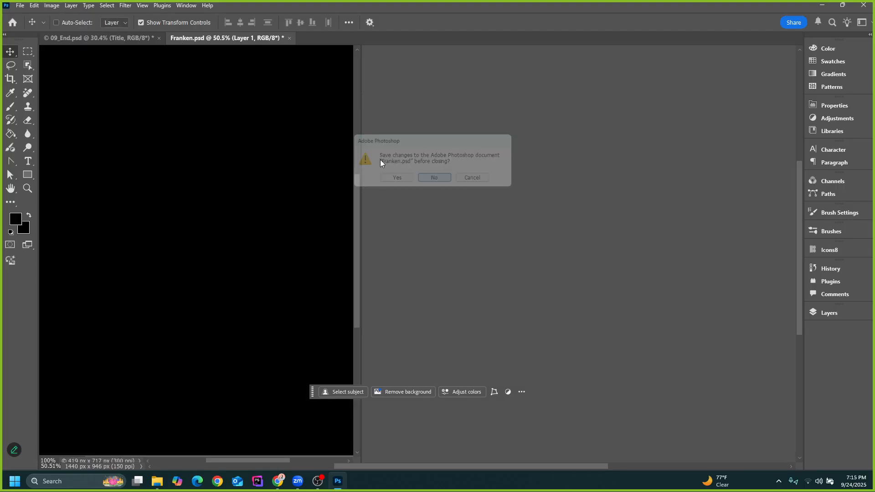
Browse the Monster_Makeup folder in Adobe Bridge and select all of its PSD files
{"action": "left_click", "coordinate": [34, 5]}
{"action": "mouse_move", "coordinate": [20, 5]}
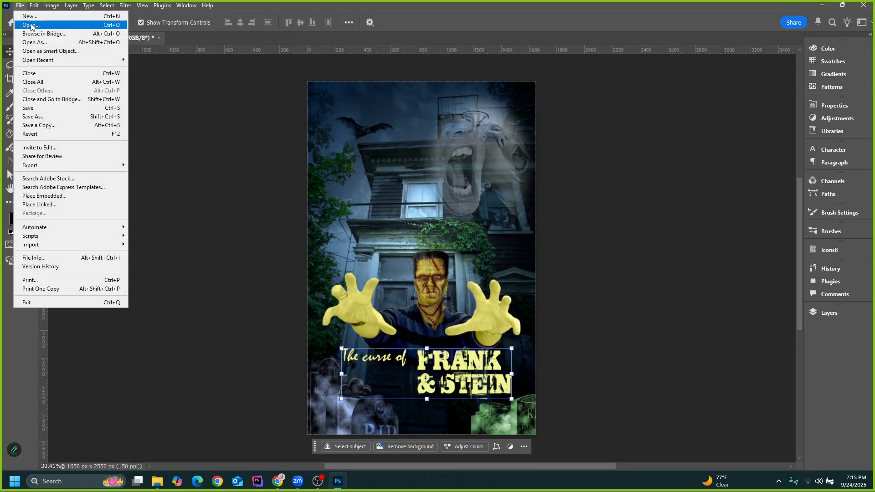
{"action": "left_click", "coordinate": [57, 34]}
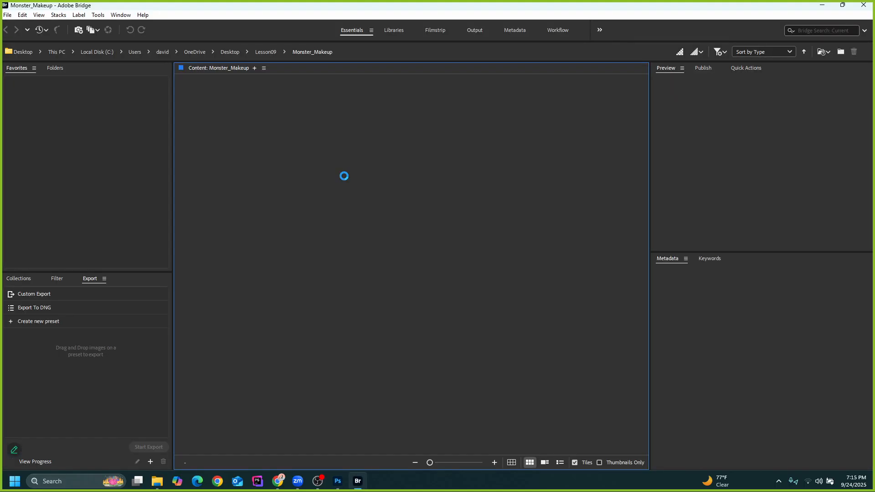
{"action": "left_click_drag", "start_coordinate": [553, 189], "coordinate": [189, 94]}
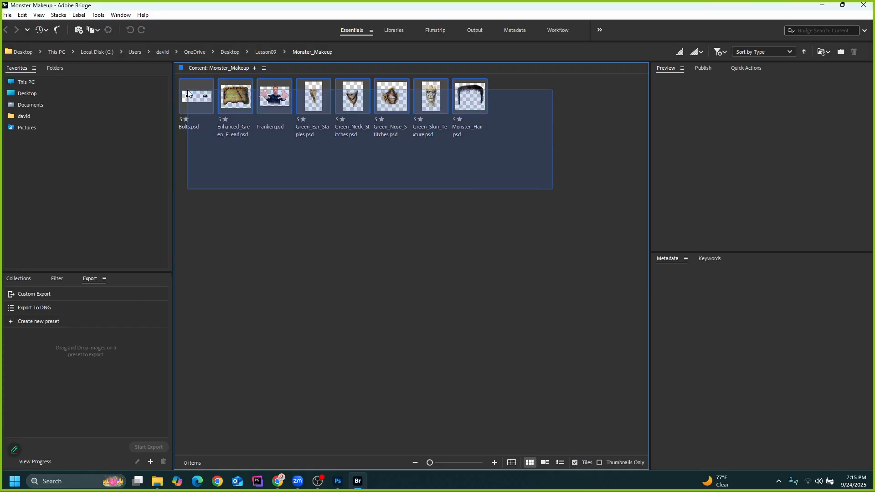
{"action": "left_click_drag", "start_coordinate": [565, 205], "coordinate": [136, 86]}
Load the selected Bridge files into a single Photoshop document as layers
{"action": "left_click", "coordinate": [114, 17]}
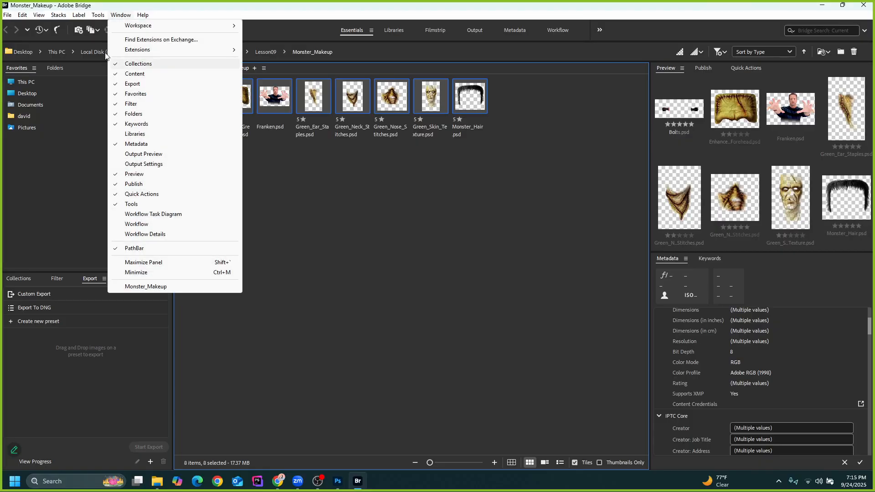
{"action": "mouse_move", "coordinate": [98, 15]}
{"action": "mouse_move", "coordinate": [141, 128]}
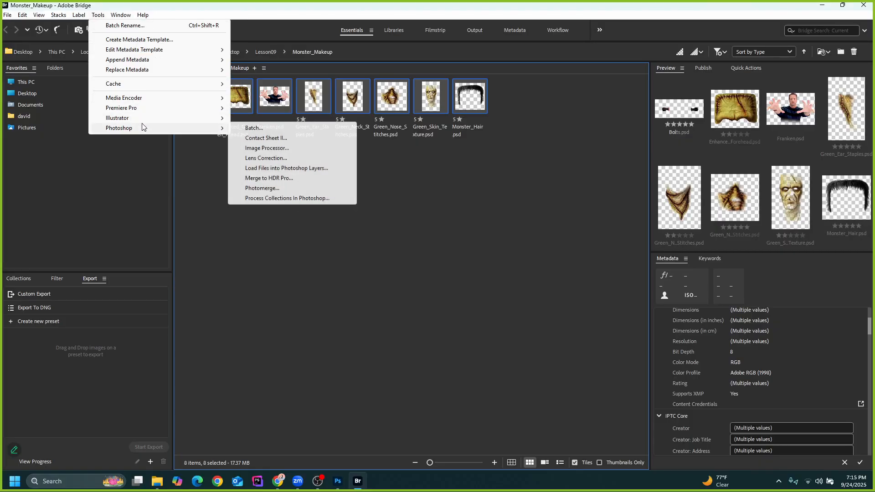
{"action": "left_click", "coordinate": [295, 170]}
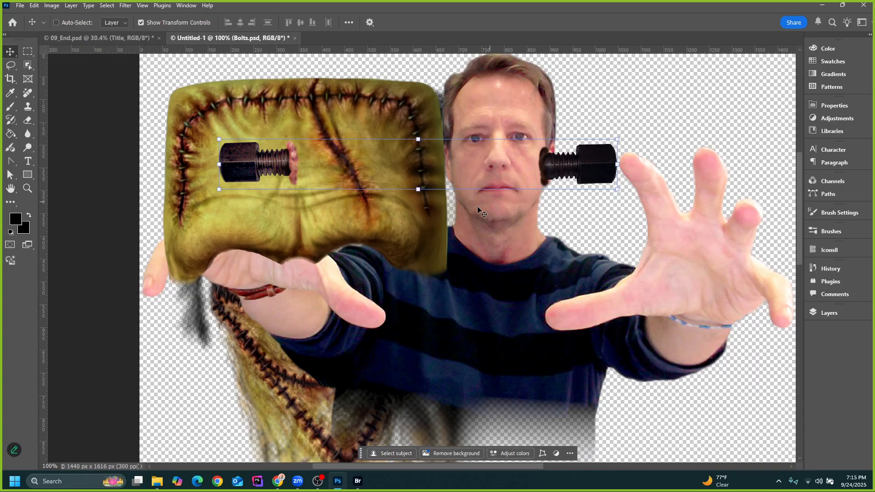
Move the Franken.psd layer to the bottom of the layer stack and the Monster_Hair.psd layer to the top
{"action": "scroll", "coordinate": [347, 218], "scroll_direction": "down", "scroll_amount": 5}
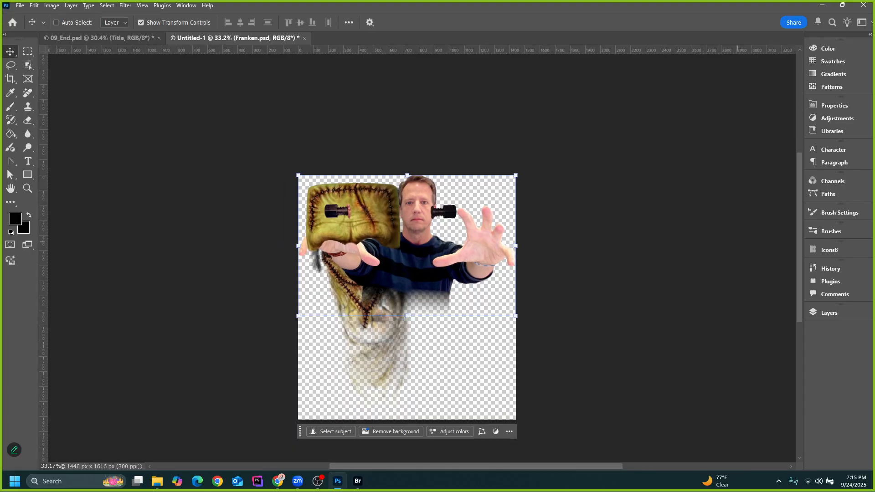
{"action": "scroll", "coordinate": [670, 280], "scroll_direction": "up", "scroll_amount": 1}
{"action": "left_click", "coordinate": [843, 312]}
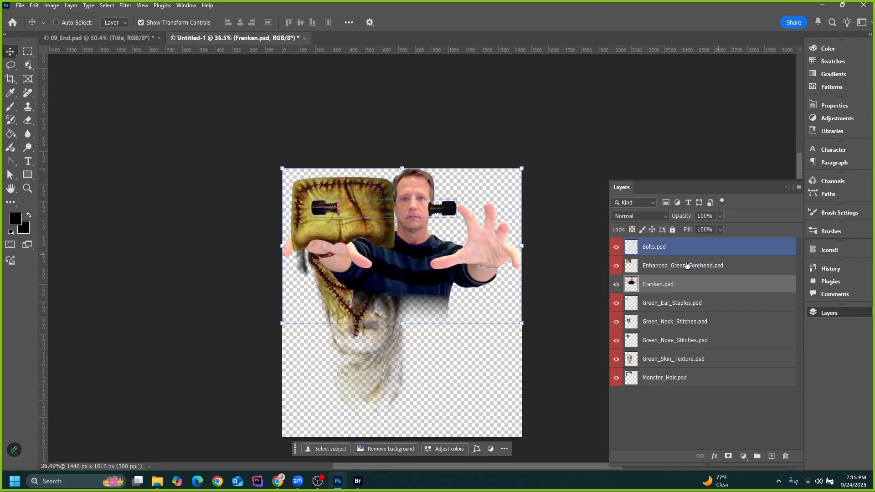
{"action": "left_click", "coordinate": [730, 359], "text": "shift"}
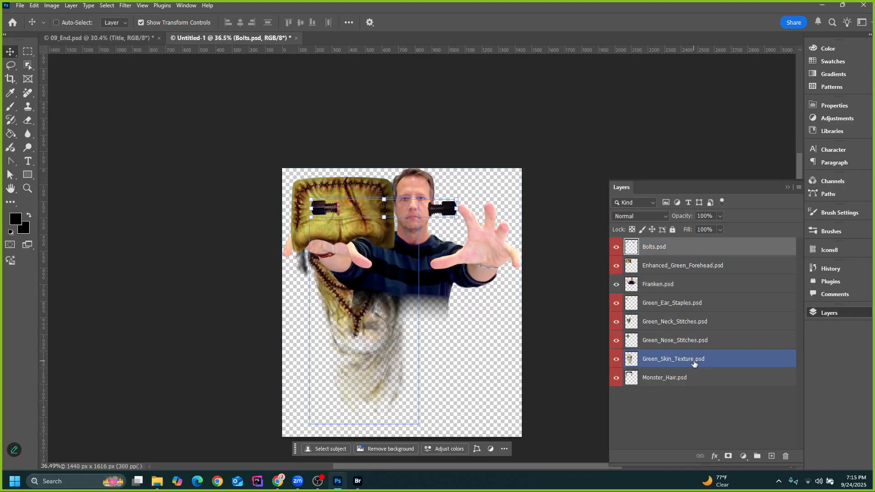
{"action": "left_click", "coordinate": [711, 287]}
{"action": "left_click_drag", "start_coordinate": [734, 289], "coordinate": [719, 393]}
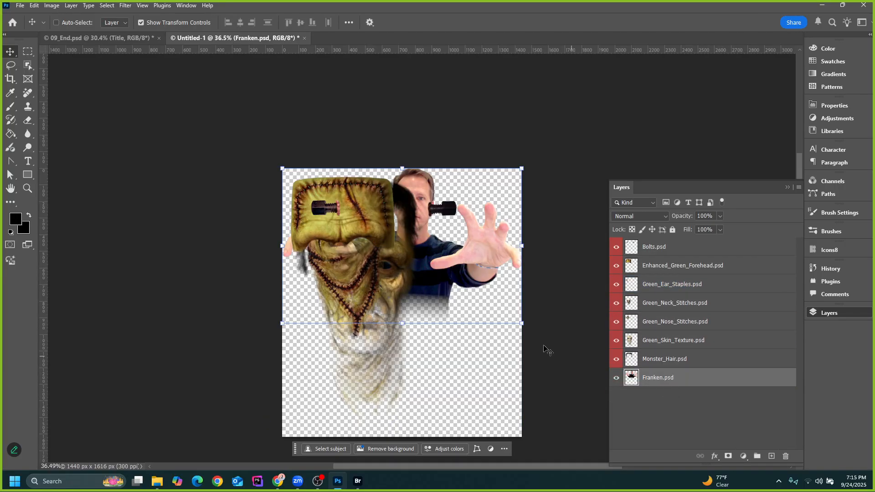
{"action": "left_click", "coordinate": [713, 360]}
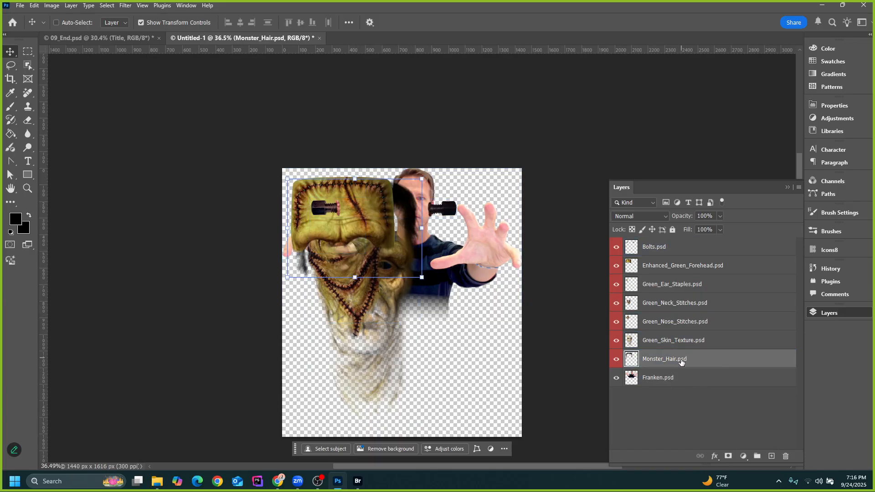
{"action": "left_click_drag", "start_coordinate": [713, 363], "coordinate": [706, 249]}
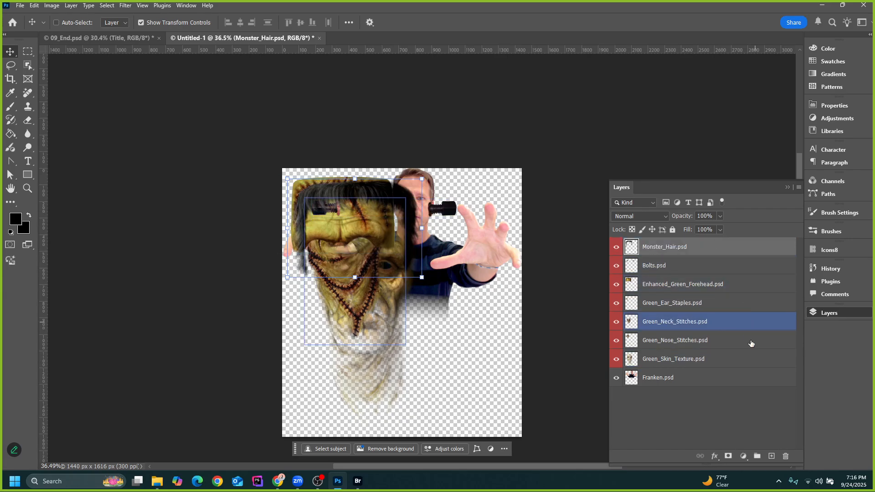
Select the layers from Monster_Hair.psd to Green_Skin_Texture.psd and move them together lower over the man, keeping transform controls shown
{"action": "left_click", "coordinate": [686, 364], "text": "shift"}
{"action": "left_click_drag", "start_coordinate": [395, 240], "coordinate": [430, 269]}
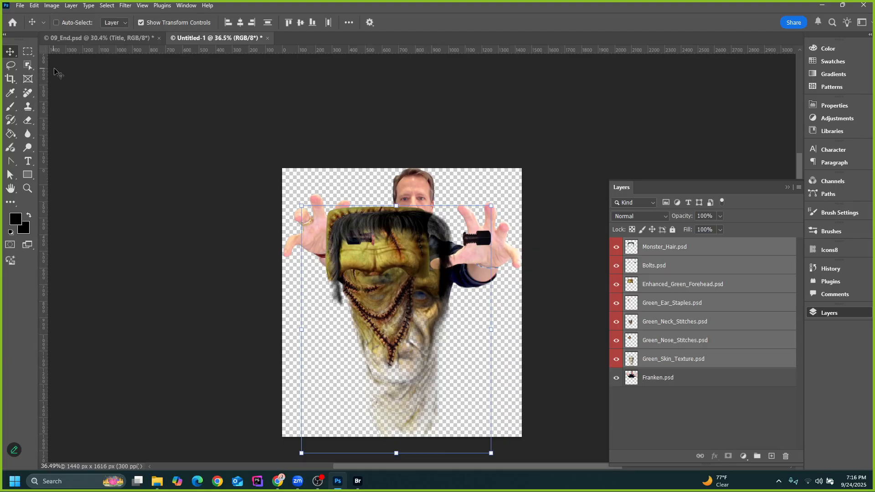
{"action": "left_click", "coordinate": [141, 23]}
{"action": "left_click", "coordinate": [20, 5]}
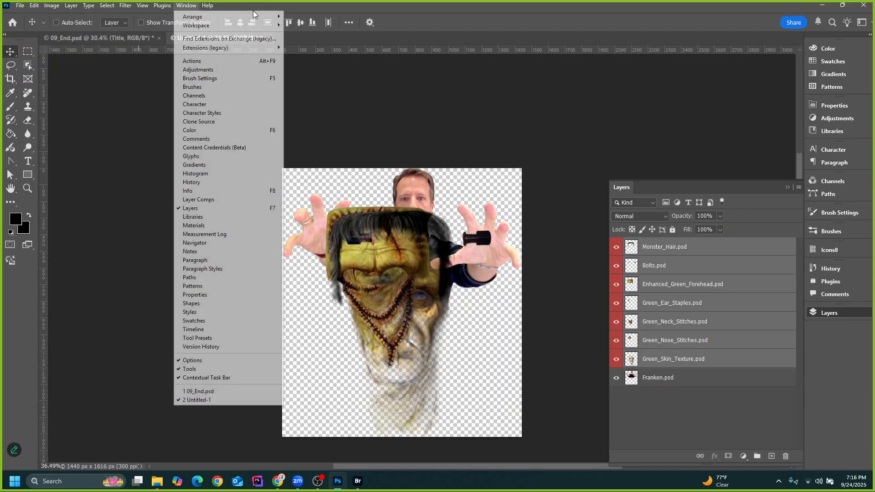
{"action": "left_click", "coordinate": [147, 25]}
Scale the selected makeup layers to about 50% and place them beside the man, over his raised hand with the ring
{"action": "left_click_drag", "start_coordinate": [491, 206], "coordinate": [382, 305]}
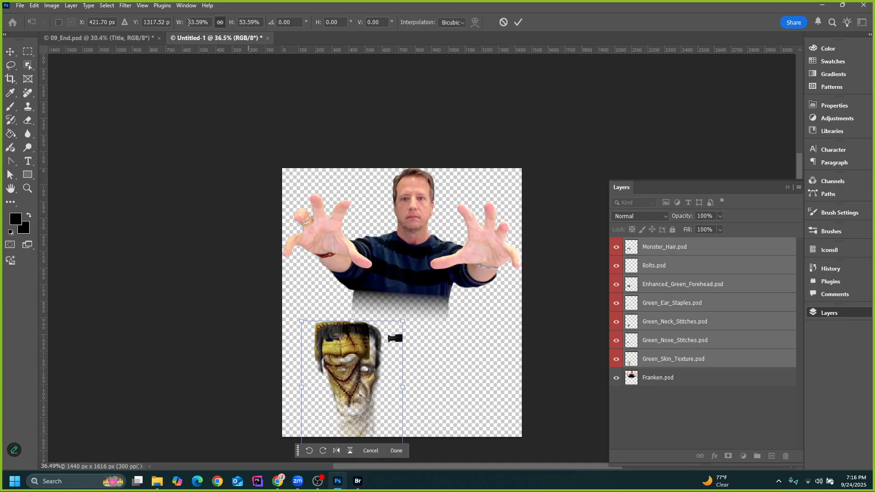
{"action": "left_click_drag", "start_coordinate": [403, 324], "coordinate": [394, 329]}
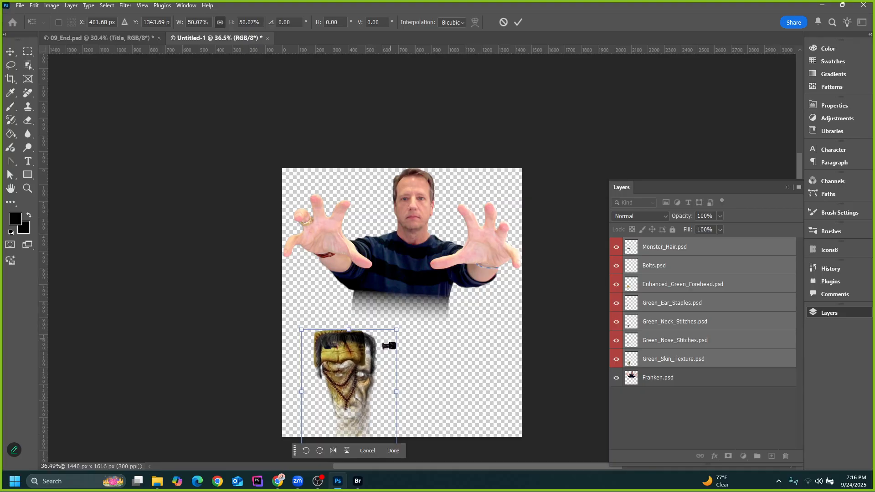
{"action": "left_click_drag", "start_coordinate": [363, 376], "coordinate": [391, 244]}
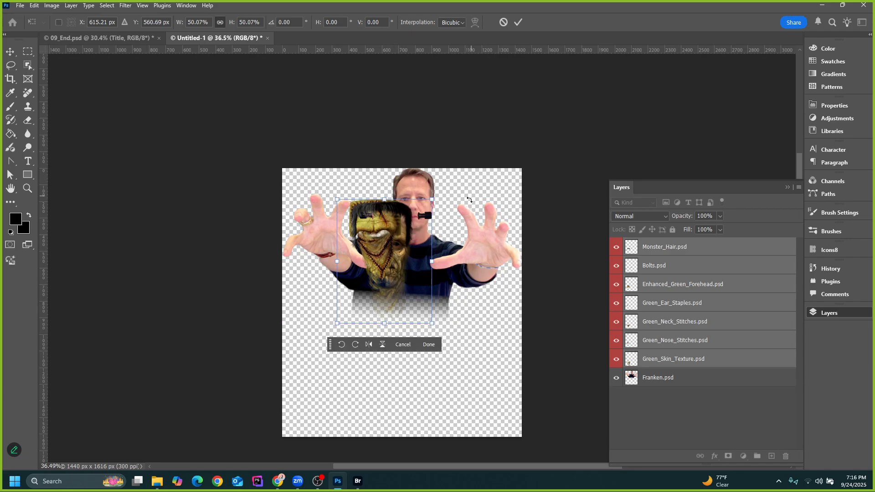
{"action": "left_click", "coordinate": [518, 23]}
{"action": "left_click_drag", "start_coordinate": [400, 221], "coordinate": [421, 221]}
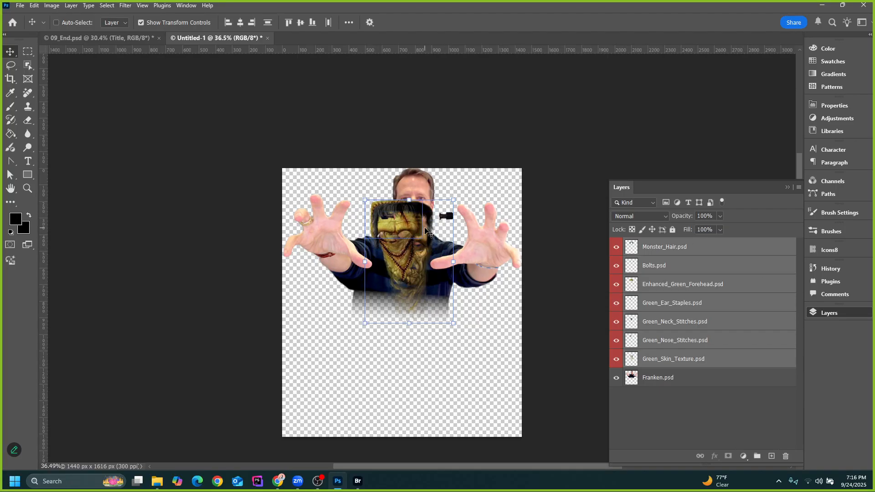
{"action": "left_click_drag", "start_coordinate": [424, 235], "coordinate": [358, 250]}
Hide all layers except Franken.psd and Green_Skin_Texture.psd
{"action": "left_click", "coordinate": [665, 254]}
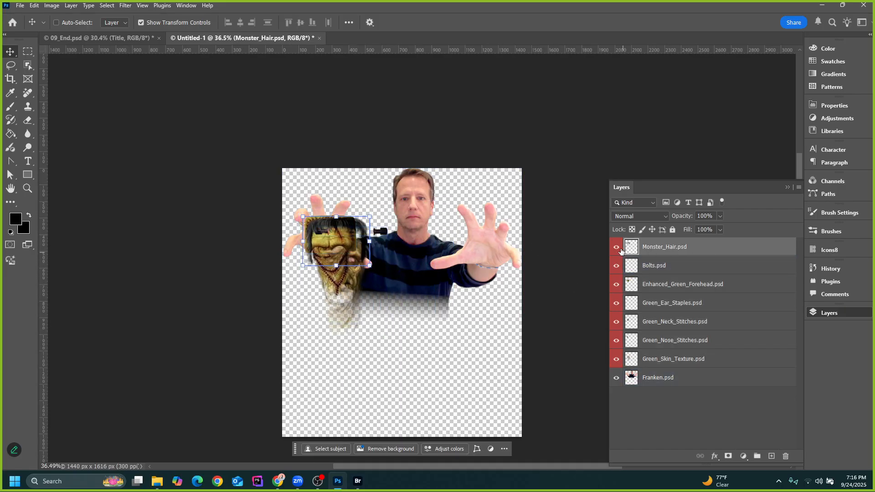
{"action": "left_click_drag", "start_coordinate": [618, 248], "coordinate": [618, 376]}
{"action": "left_click", "coordinate": [616, 378]}
{"action": "left_click", "coordinate": [616, 359]}
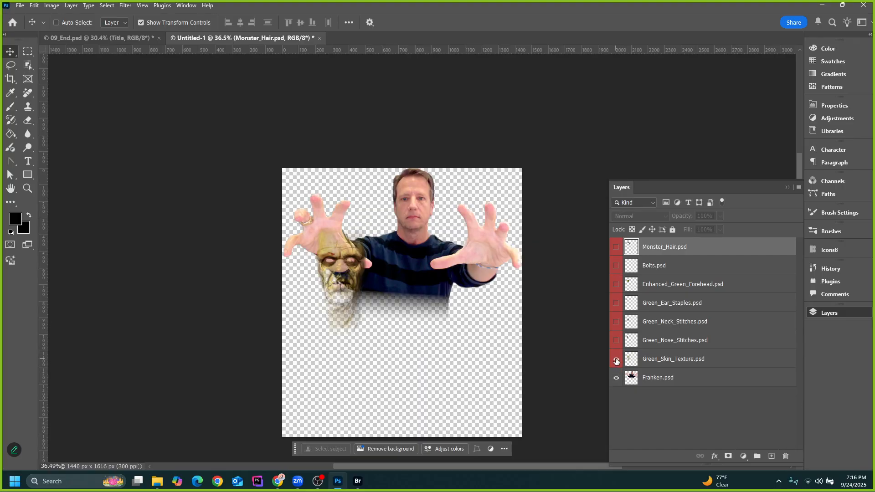
Select the Green_Skin_Texture.psd layer and move it from beside the man onto his face
{"action": "left_click", "coordinate": [673, 359]}
{"action": "left_click_drag", "start_coordinate": [345, 256], "coordinate": [421, 208]}
{"action": "scroll", "coordinate": [426, 174], "scroll_direction": "up", "scroll_amount": 6}
Examine the finished monster in 09_End.psd, toggling the Layer 5 and Monster layers' visibility, and compare it with the Untitled-1 document
{"action": "left_click", "coordinate": [122, 40]}
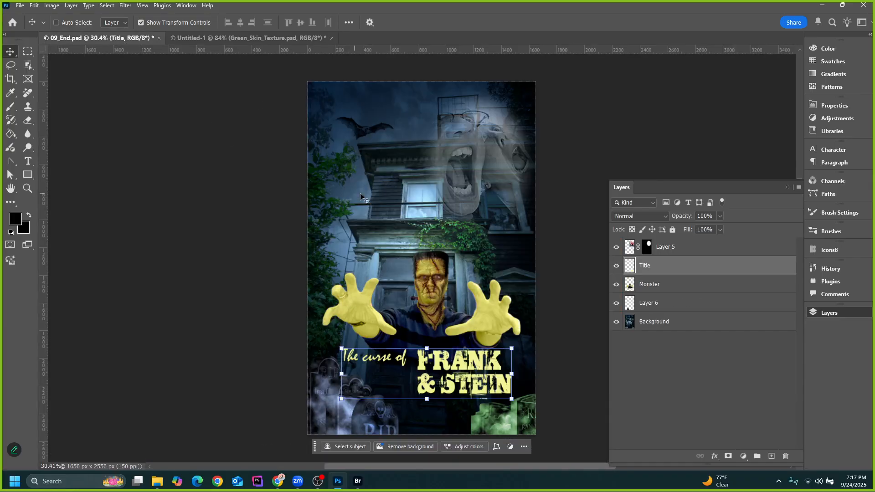
{"action": "scroll", "coordinate": [486, 223], "scroll_direction": "up", "scroll_amount": 6}
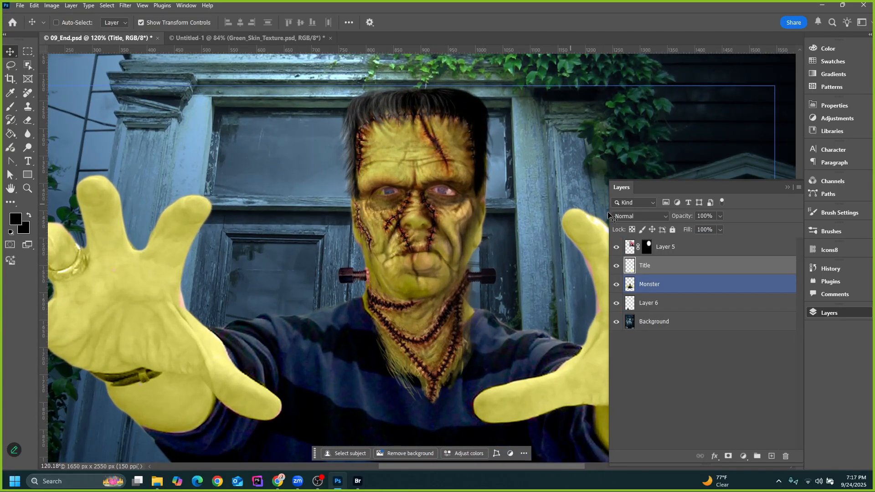
{"action": "left_click", "coordinate": [632, 250]}
{"action": "left_click", "coordinate": [617, 248]}
{"action": "left_click", "coordinate": [616, 249]}
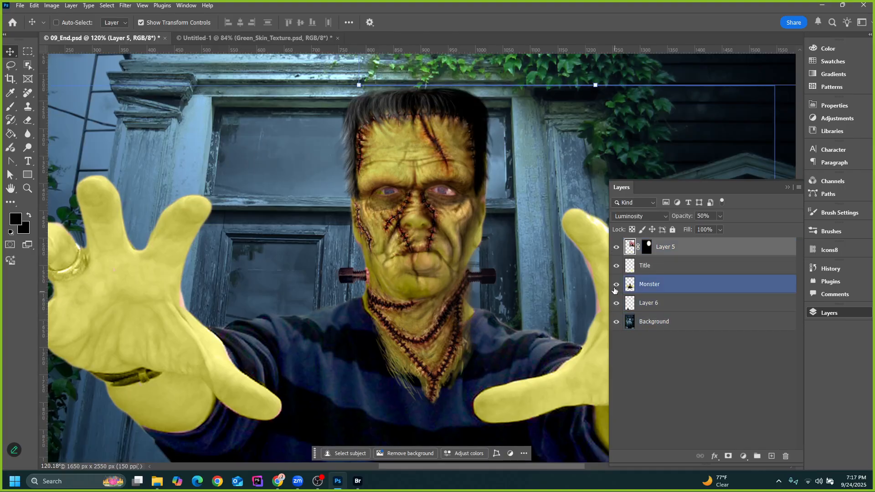
{"action": "left_click", "coordinate": [617, 285]}
{"action": "left_click", "coordinate": [617, 288]}
{"action": "left_click", "coordinate": [649, 283]}
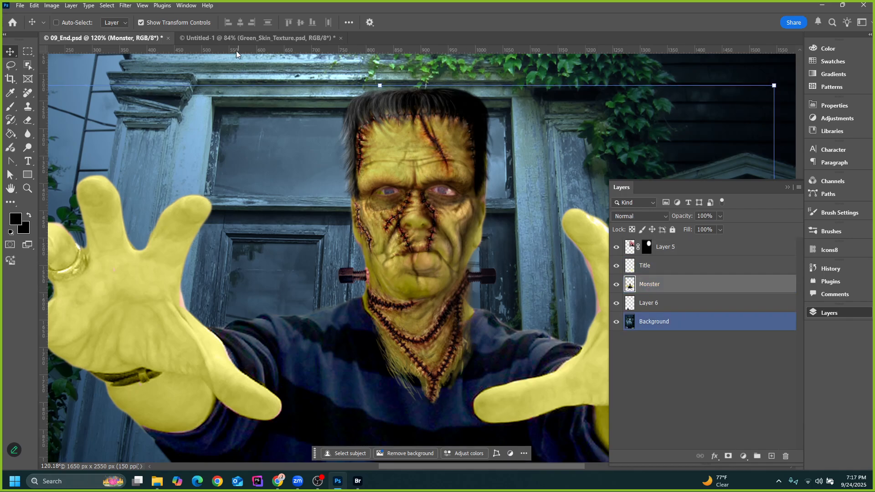
{"action": "left_click", "coordinate": [244, 38]}
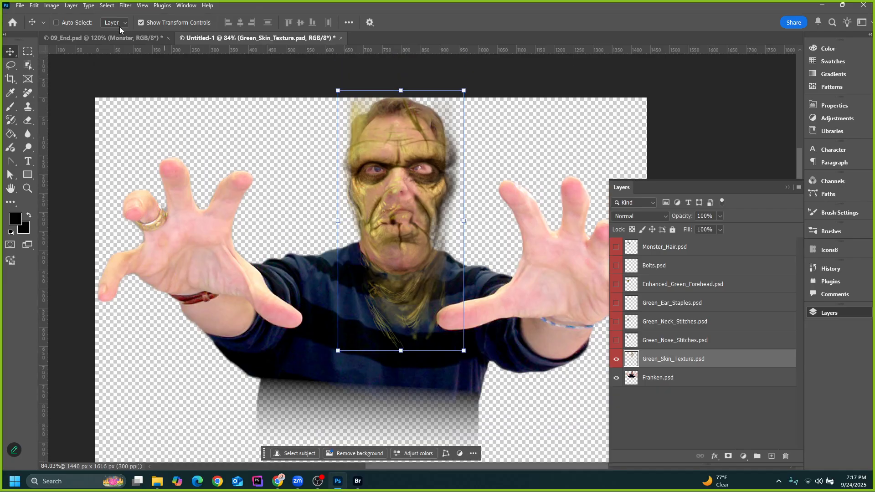
{"action": "left_click", "coordinate": [121, 38]}
{"action": "left_click", "coordinate": [242, 41]}
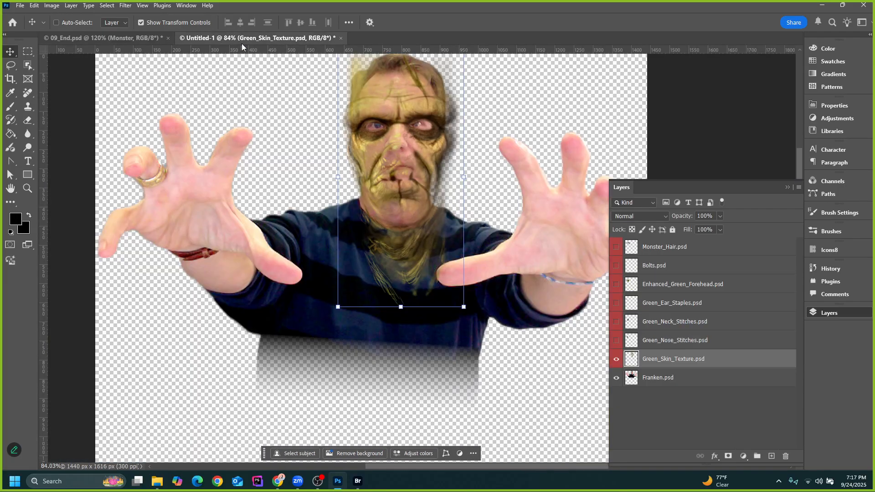
{"action": "left_click", "coordinate": [103, 37]}
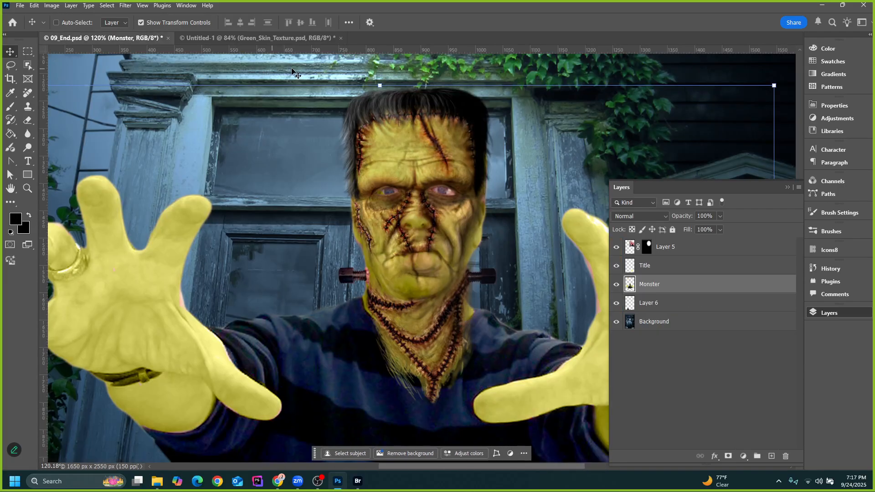
{"action": "left_click", "coordinate": [272, 44]}
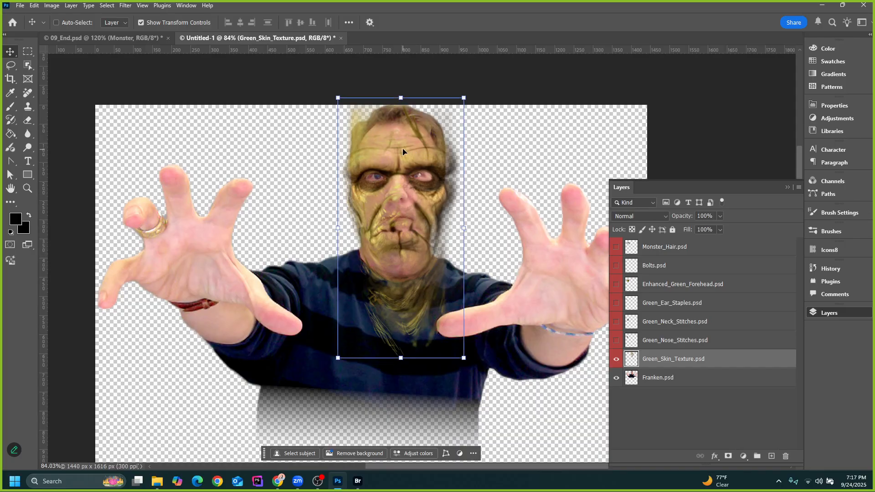
Scale the Green_Skin_Texture.psd layer to about 82% and move it so its eye openings line up with the man's eyes
{"action": "mouse_move", "coordinate": [403, 151]}
{"action": "left_mouse_down"}
{"action": "mouse_move", "coordinate": [418, 150]}
{"action": "mouse_move", "coordinate": [381, 137]}
{"action": "mouse_move", "coordinate": [384, 146]}
{"action": "mouse_move", "coordinate": [580, 152]}
{"action": "mouse_move", "coordinate": [369, 151]}
{"action": "mouse_move", "coordinate": [395, 154]}
{"action": "left_mouse_up"}
{"action": "scroll", "coordinate": [377, 136], "scroll_direction": "up", "scroll_amount": 5}
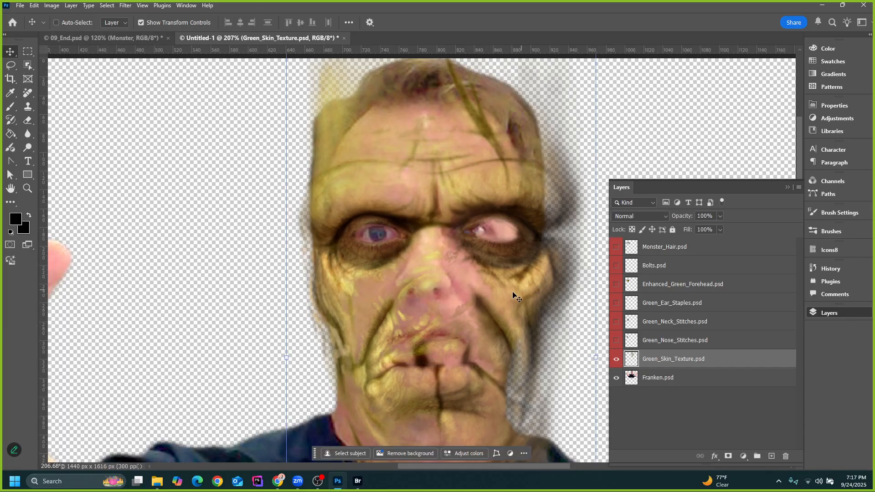
{"action": "scroll", "coordinate": [516, 297], "scroll_direction": "down", "scroll_amount": 3}
{"action": "scroll", "coordinate": [384, 308], "scroll_direction": "down", "scroll_amount": 2}
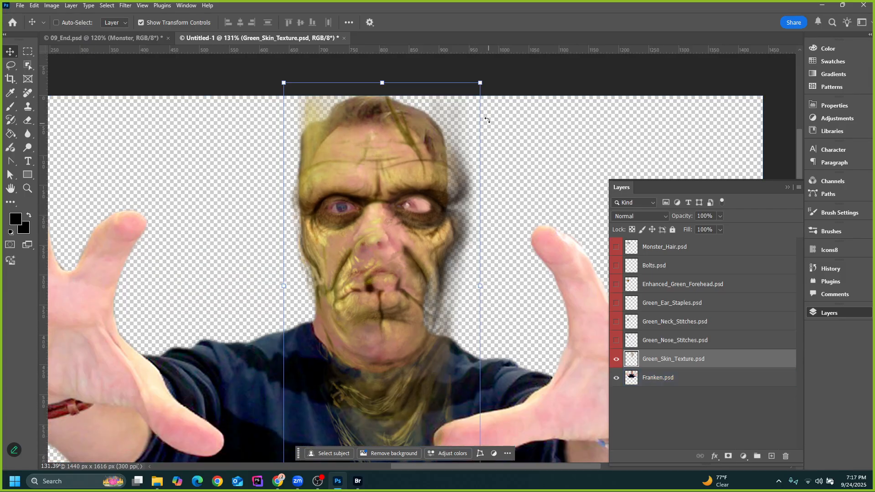
{"action": "left_click_drag", "start_coordinate": [482, 82], "coordinate": [464, 118]}
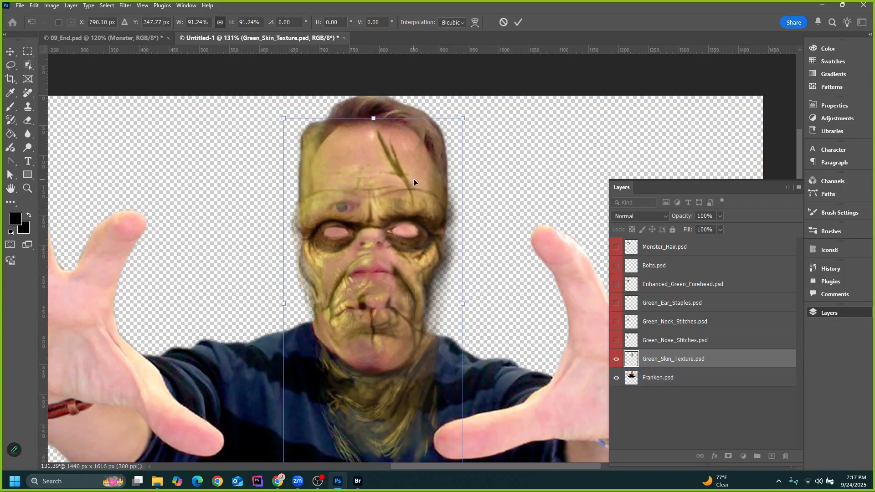
{"action": "left_click_drag", "start_coordinate": [413, 179], "coordinate": [419, 153]}
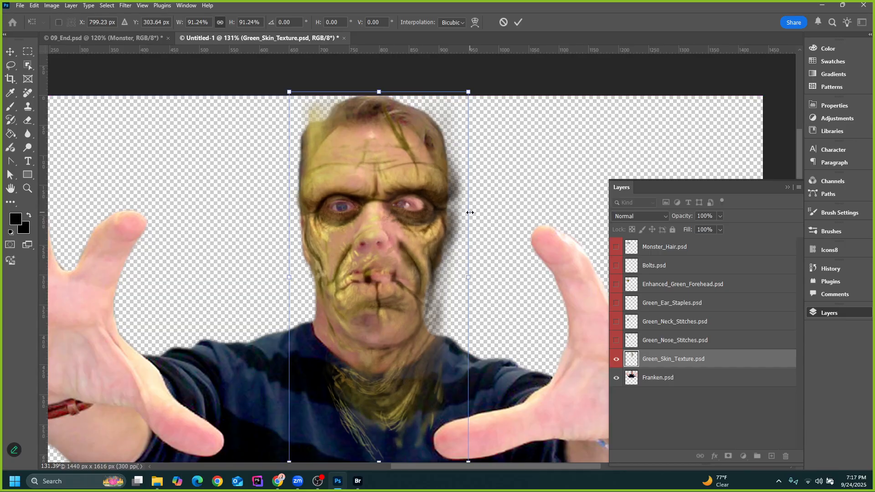
{"action": "left_click_drag", "start_coordinate": [470, 213], "coordinate": [425, 184]}
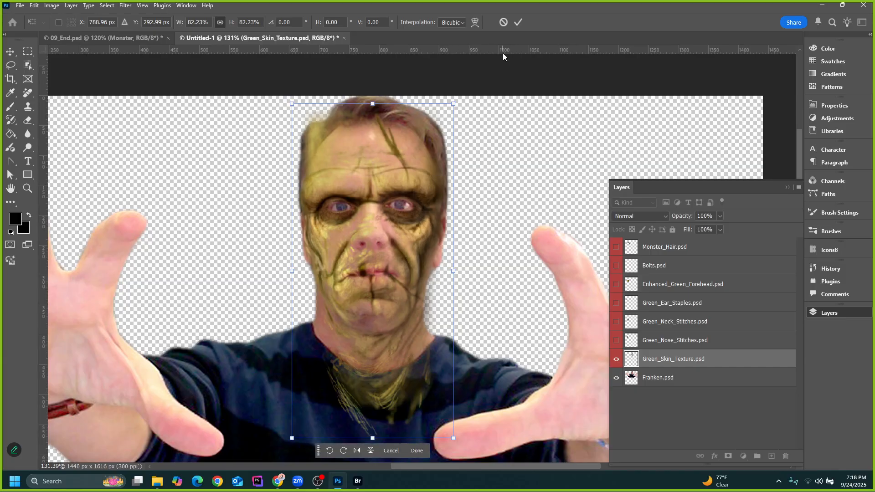
Fine-tune the skin texture's position over the face at about 81.5% scale, apply the transform, and collapse the layer list
{"action": "scroll", "coordinate": [373, 294], "scroll_direction": "up", "scroll_amount": 5}
{"action": "left_click_drag", "start_coordinate": [428, 242], "coordinate": [432, 242]}
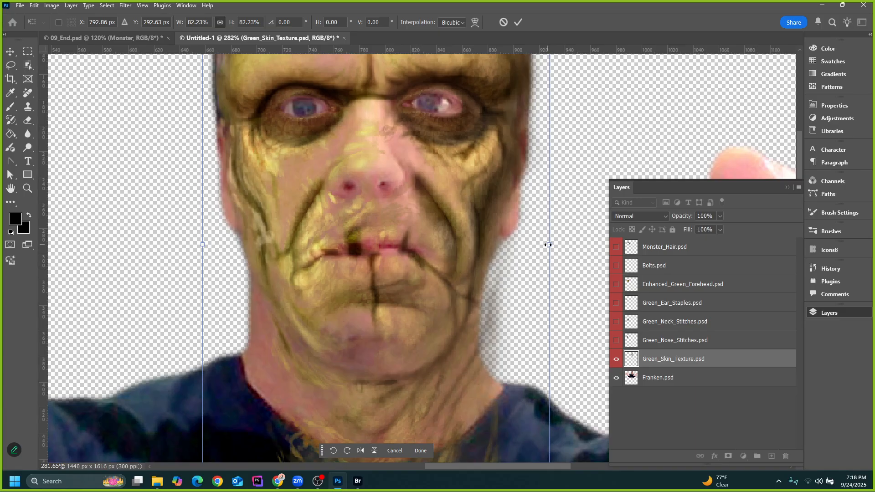
{"action": "left_click_drag", "start_coordinate": [547, 245], "coordinate": [545, 244]}
{"action": "left_click_drag", "start_coordinate": [478, 253], "coordinate": [478, 252]}
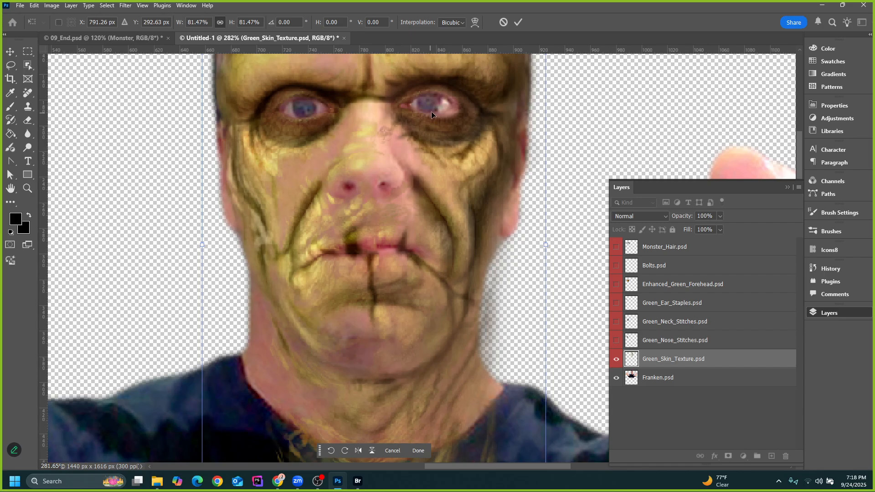
{"action": "left_click", "coordinate": [517, 24]}
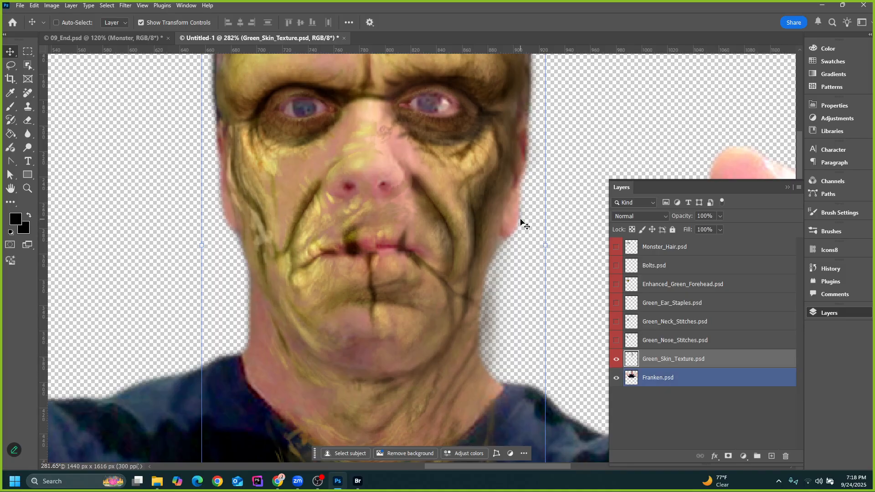
{"action": "scroll", "coordinate": [379, 284], "scroll_direction": "down", "scroll_amount": 5}
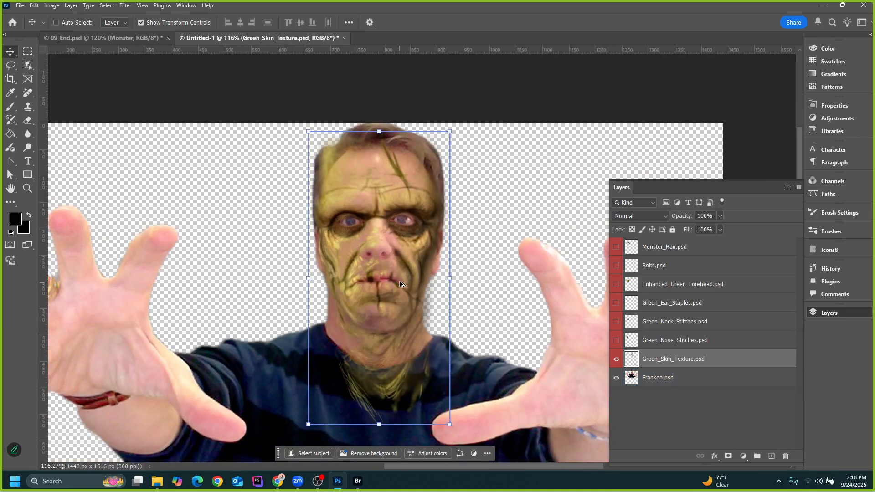
{"action": "scroll", "coordinate": [385, 329], "scroll_direction": "up", "scroll_amount": 3}
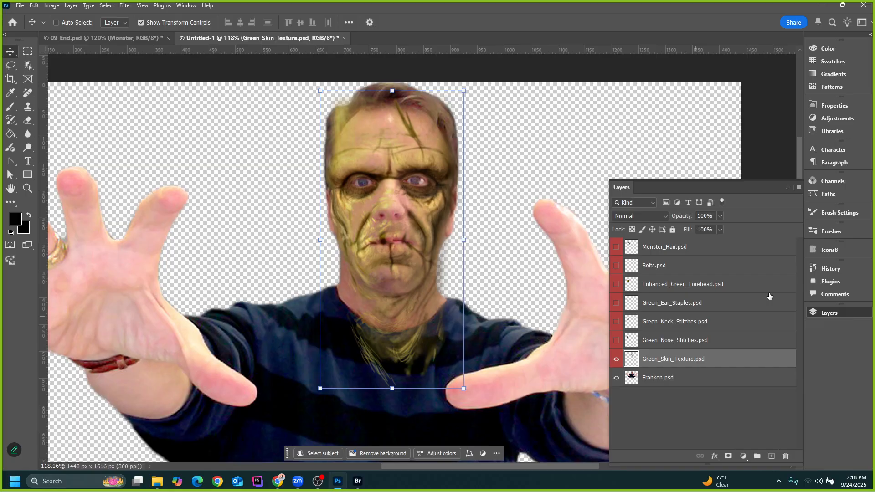
{"action": "left_click", "coordinate": [787, 188]}
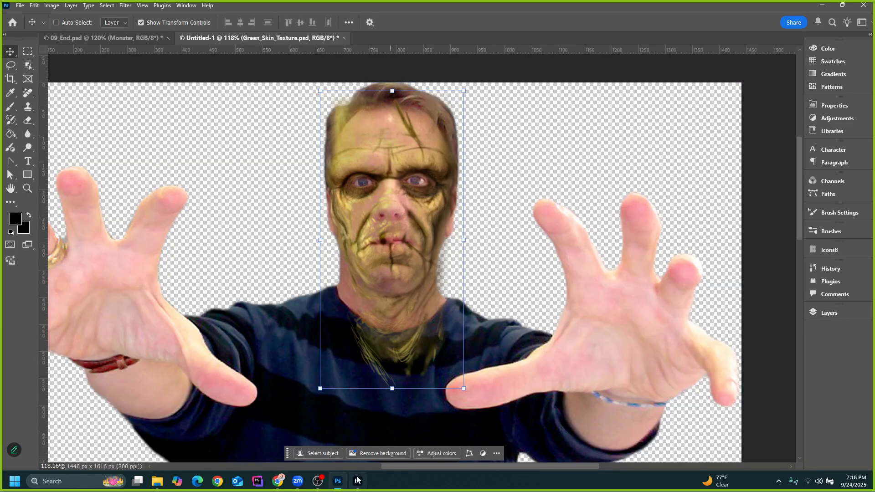
{"action": "left_click", "coordinate": [318, 480]}
{"action": "left_click_drag", "start_coordinate": [375, 143], "coordinate": [425, 149]}
{"action": "key", "text": "ctrl+z"}
{"action": "key", "text": "ctrl+z"}
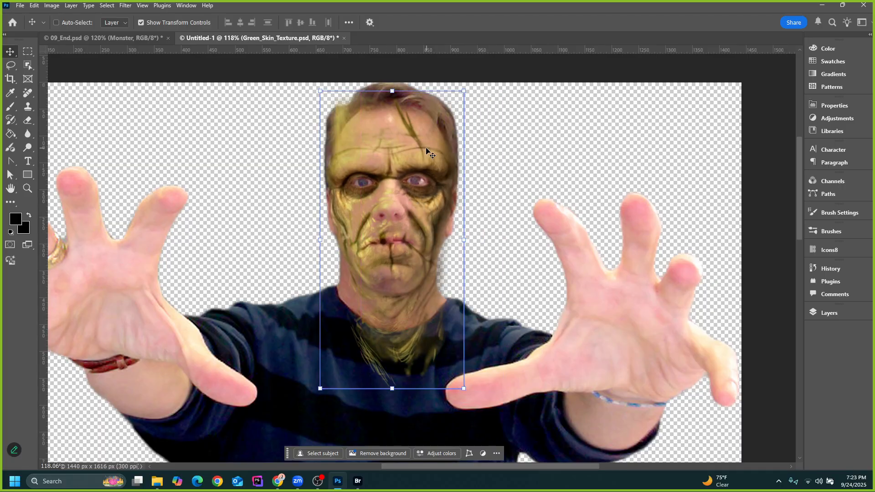
Open the Green_Skin_Texture.psd layer in the Liquify filter and frame the face texture closely
{"action": "scroll", "coordinate": [422, 154], "scroll_direction": "up", "scroll_amount": 2}
{"action": "scroll", "coordinate": [423, 158], "scroll_direction": "up", "scroll_amount": 1}
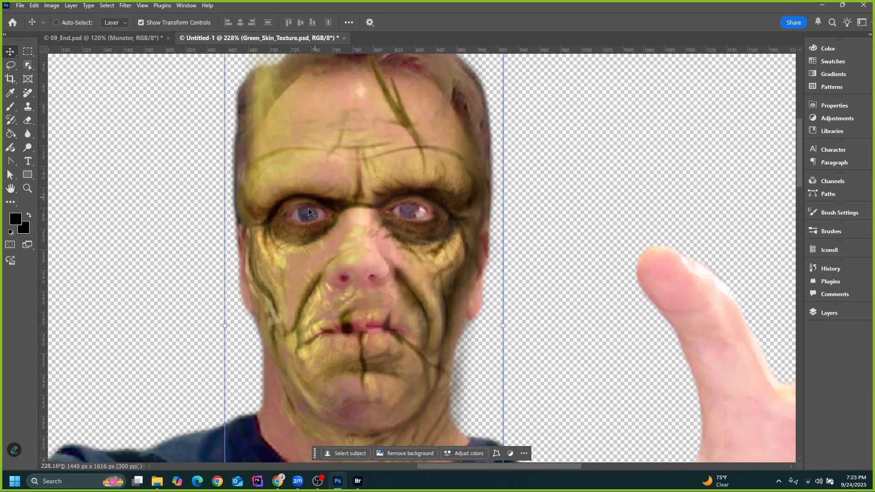
{"action": "scroll", "coordinate": [345, 182], "scroll_direction": "down", "scroll_amount": 3}
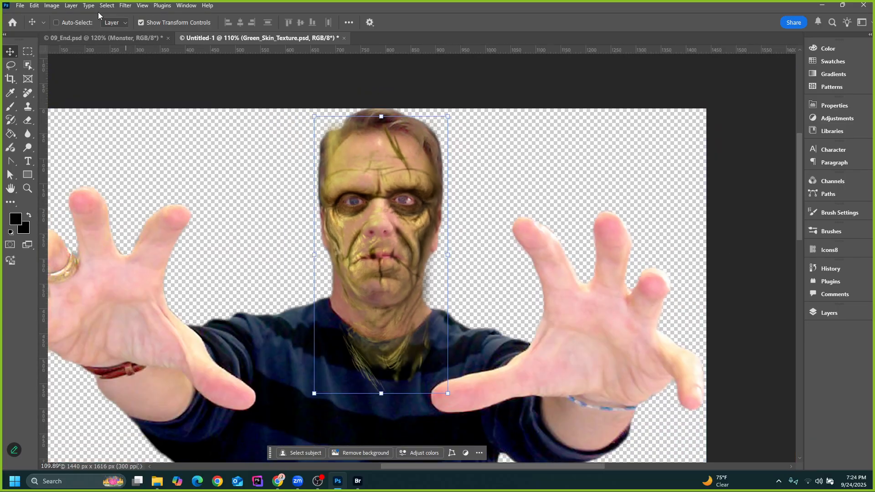
{"action": "left_click", "coordinate": [125, 6]}
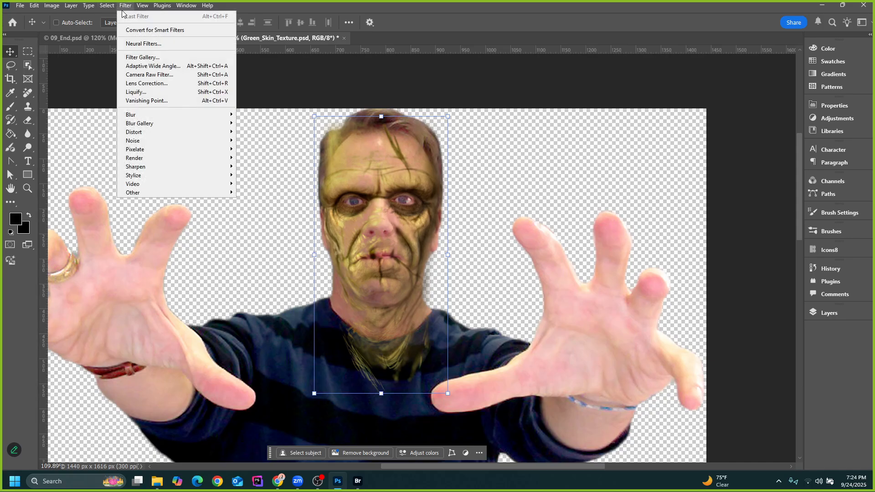
{"action": "left_click", "coordinate": [136, 92]}
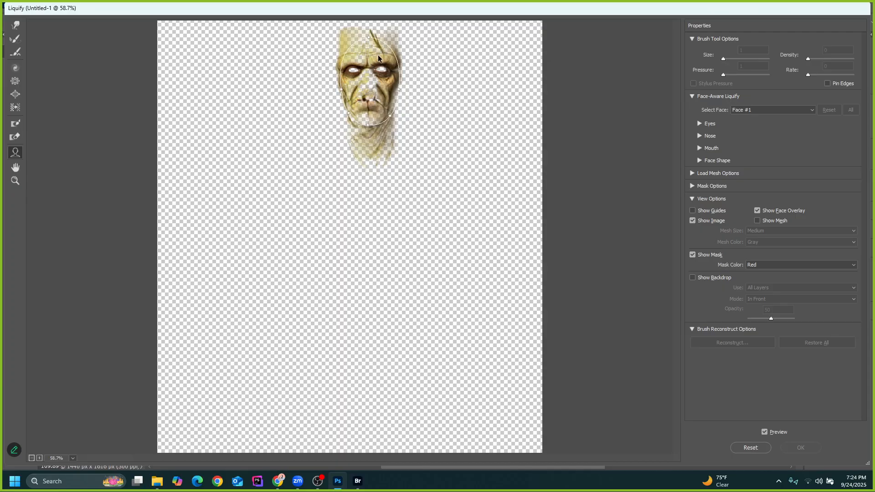
{"action": "scroll", "coordinate": [383, 54], "scroll_direction": "up", "scroll_amount": 3}
{"action": "scroll", "coordinate": [383, 62], "scroll_direction": "up", "scroll_amount": 5}
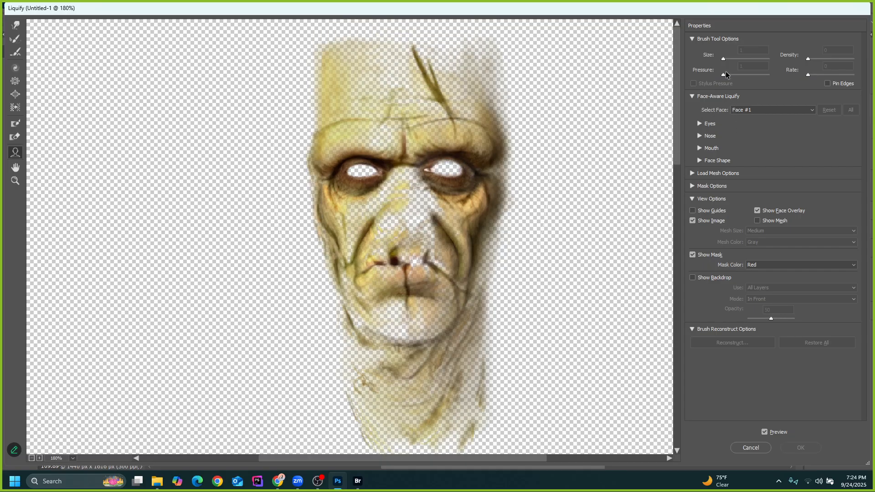
Check Liquify's image and mesh display options, leaving the image shown and the mesh off
{"action": "left_click", "coordinate": [691, 221]}
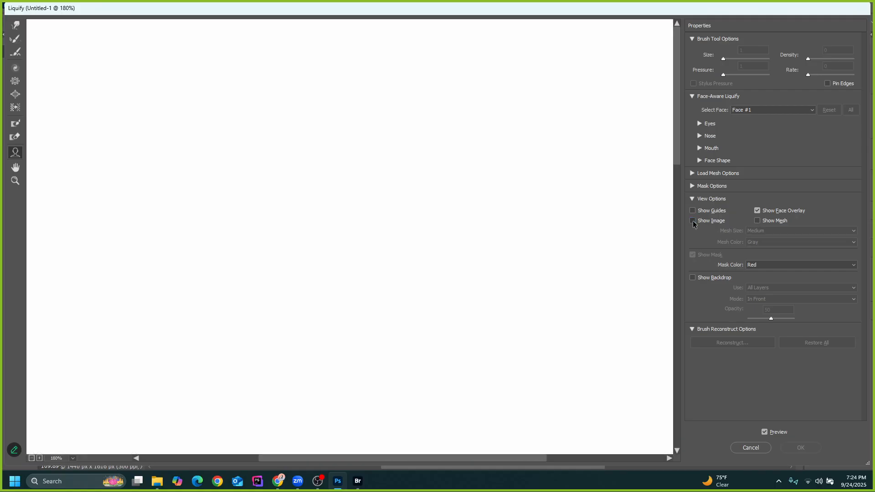
{"action": "left_click", "coordinate": [693, 220]}
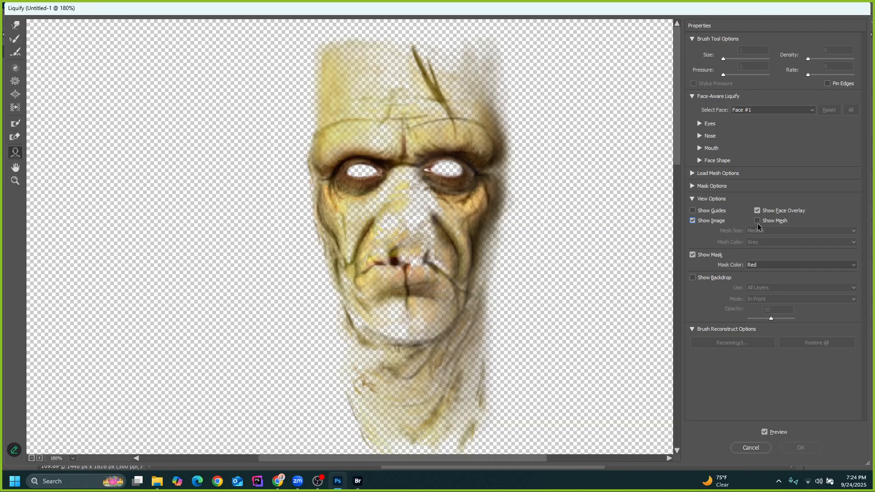
{"action": "left_click", "coordinate": [757, 223]}
{"action": "left_click", "coordinate": [757, 222]}
{"action": "left_click", "coordinate": [702, 212]}
Show the backdrop of all layers in front at 100 opacity in Liquify
{"action": "left_click", "coordinate": [697, 278]}
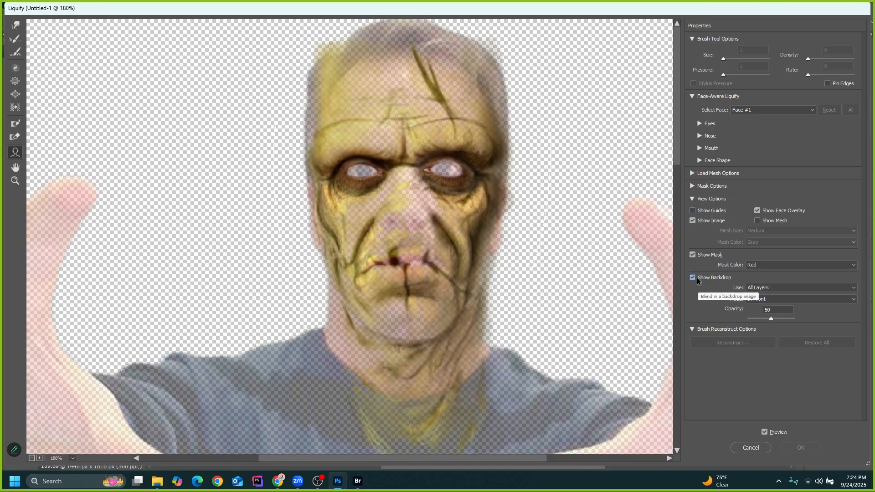
{"action": "left_click", "coordinate": [696, 278]}
{"action": "left_click", "coordinate": [693, 279]}
{"action": "left_click_drag", "start_coordinate": [772, 318], "coordinate": [821, 325]}
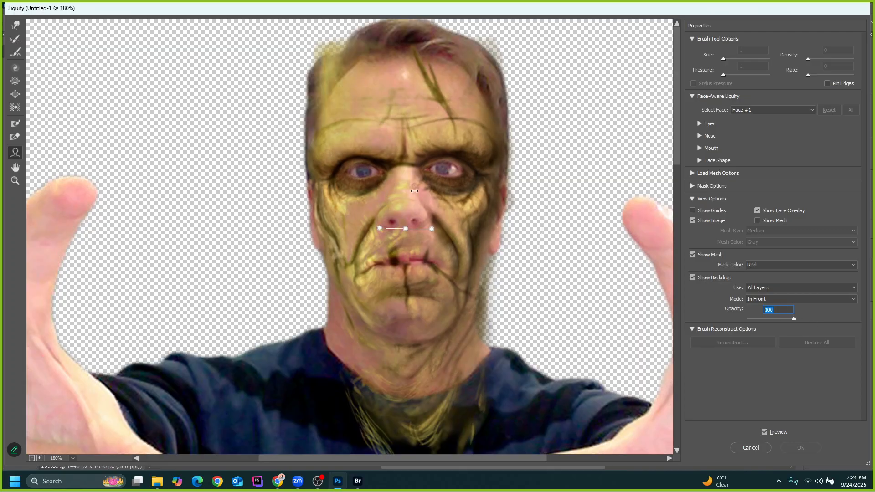
Choose the Forward Warp tool, try to warp the brow and forehead of the skin texture, and turn off the backdrop
{"action": "mouse_move", "coordinate": [384, 122]}
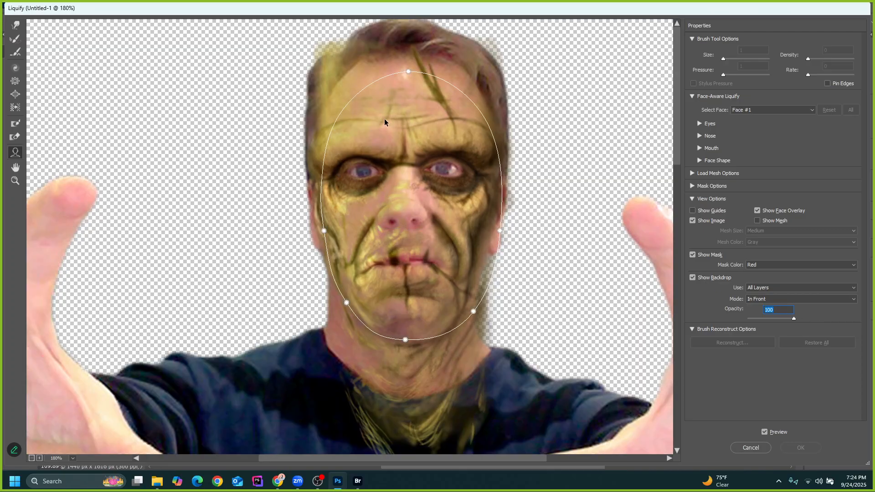
{"action": "mouse_move", "coordinate": [375, 206]}
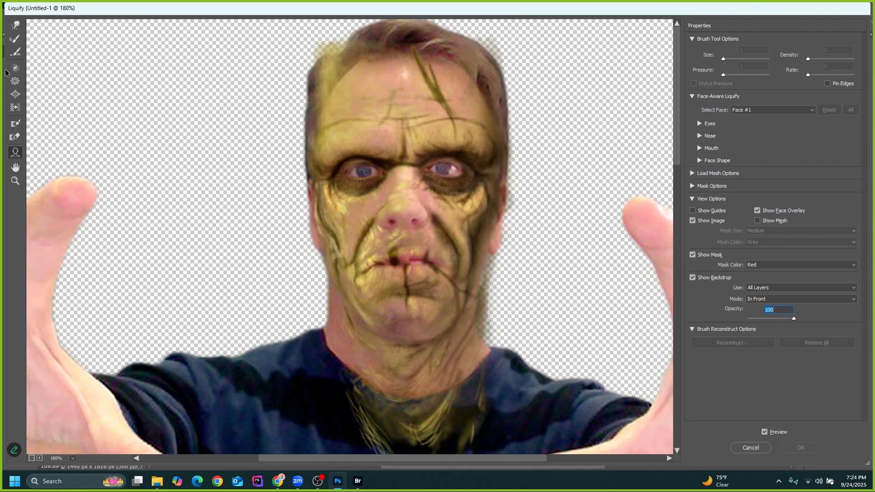
{"action": "left_click", "coordinate": [15, 26]}
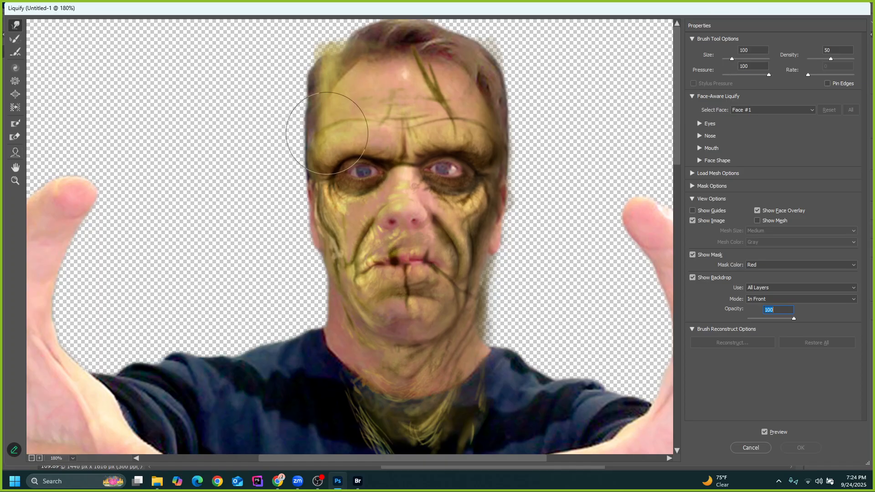
{"action": "left_click", "coordinate": [405, 153]}
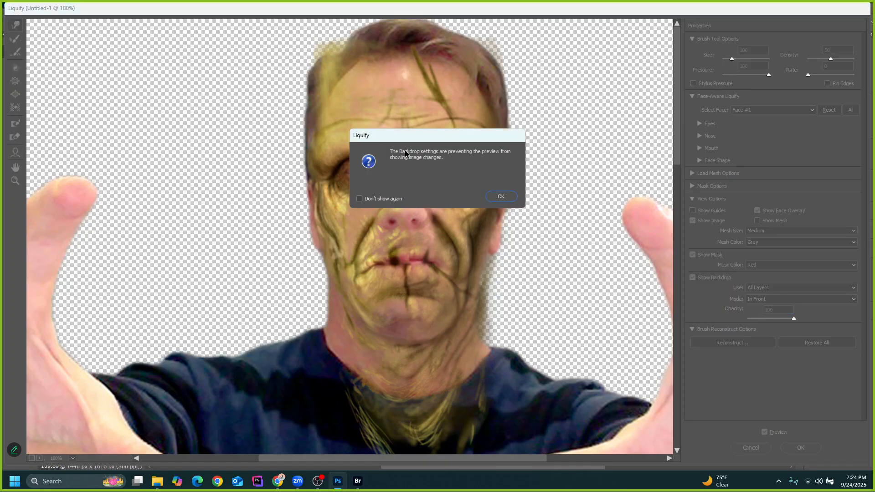
{"action": "left_click", "coordinate": [505, 199]}
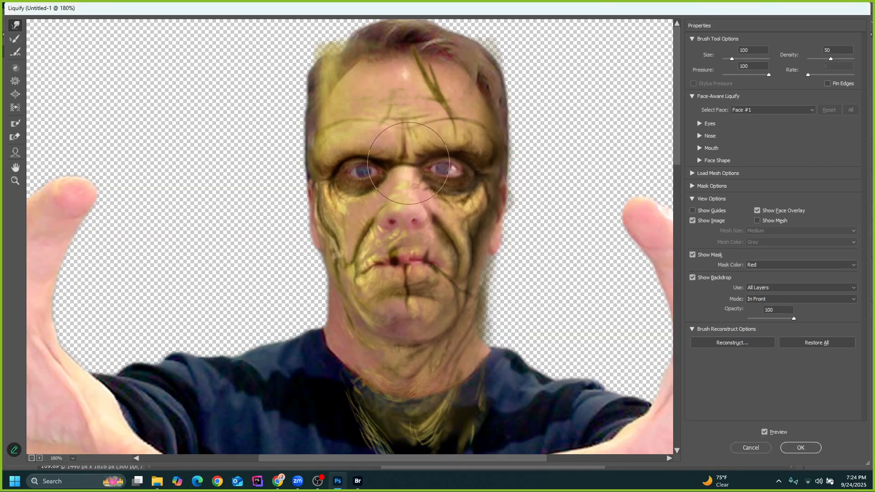
{"action": "left_click", "coordinate": [334, 134]}
{"action": "left_click", "coordinate": [501, 197]}
{"action": "left_click", "coordinate": [699, 278]}
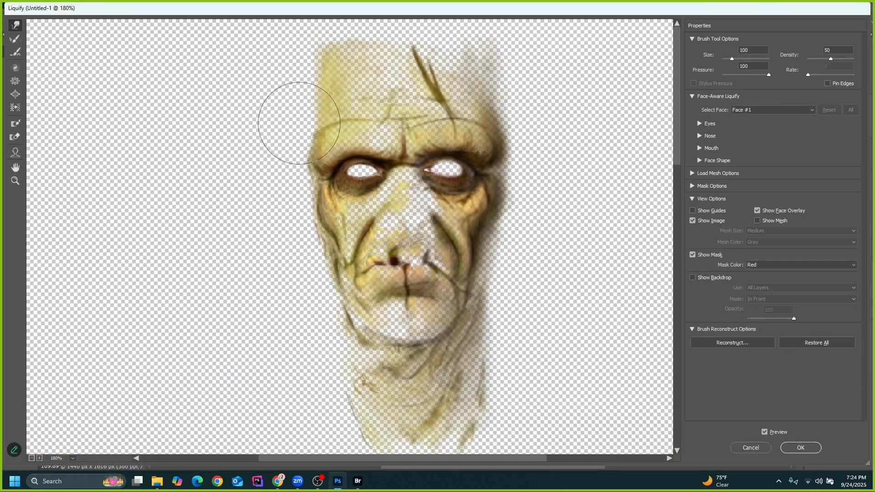
Toggle Liquify's mask display, try to warp the brow with the backdrop shown, and hide the backdrop again
{"action": "left_click", "coordinate": [706, 257]}
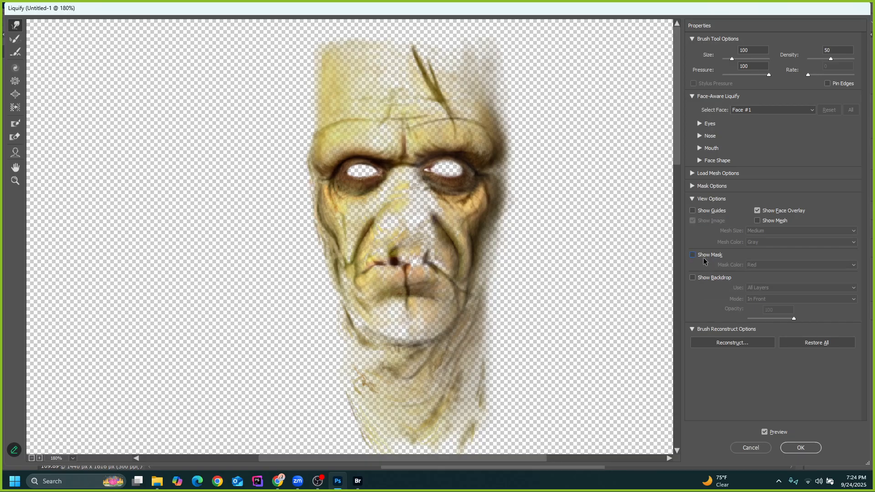
{"action": "left_click", "coordinate": [704, 254]}
{"action": "left_click", "coordinate": [709, 278]}
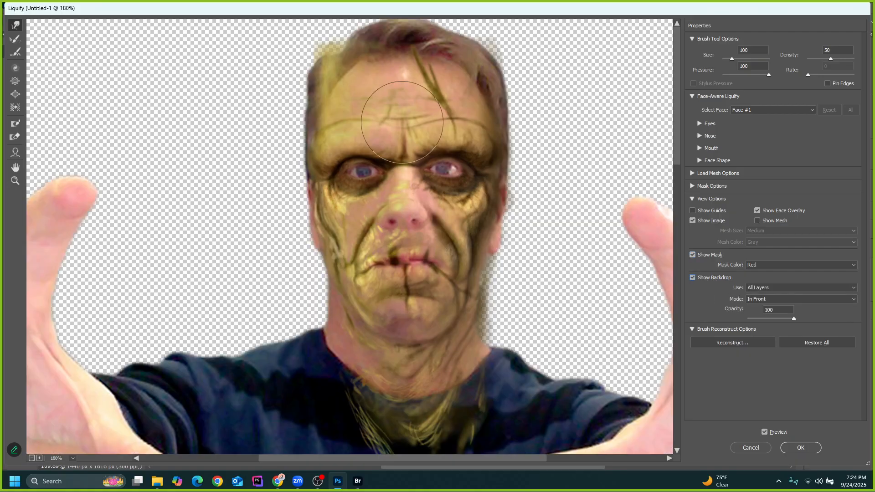
{"action": "left_click", "coordinate": [402, 122]}
{"action": "left_click", "coordinate": [501, 197]}
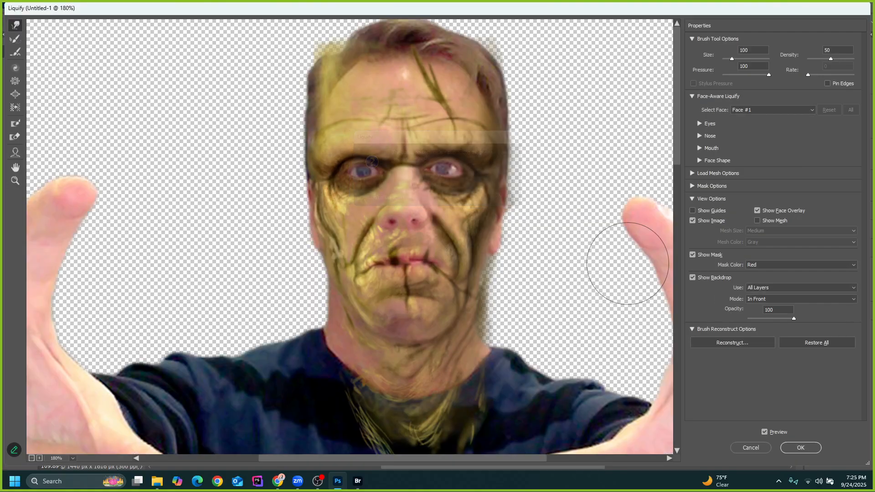
{"action": "left_click", "coordinate": [692, 279]}
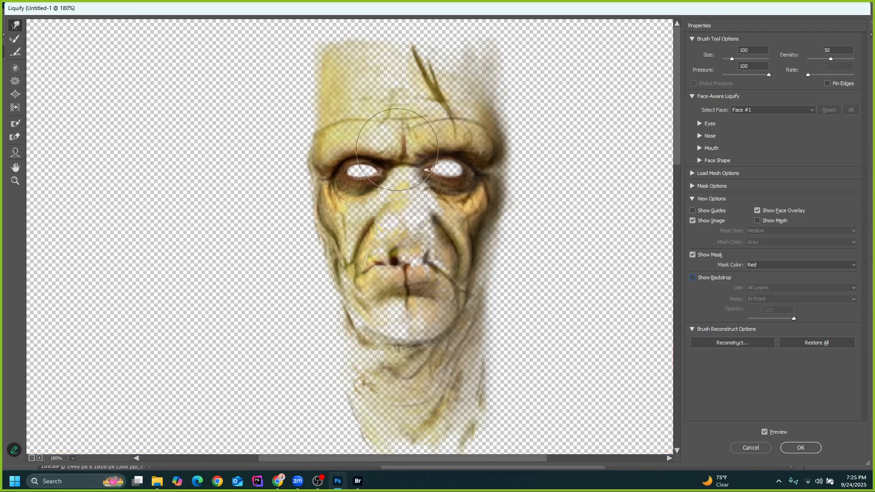
Try Forward Warp strokes on the left brow edge and the right eye of the skin texture, undoing each
{"action": "mouse_move", "coordinate": [324, 162]}
{"action": "left_mouse_down"}
{"action": "mouse_move", "coordinate": [358, 152]}
{"action": "mouse_move", "coordinate": [365, 178]}
{"action": "mouse_move", "coordinate": [320, 171]}
{"action": "left_mouse_up"}
{"action": "key", "text": "ctrl+z"}
{"action": "mouse_move", "coordinate": [438, 170]}
{"action": "left_mouse_down"}
{"action": "mouse_move", "coordinate": [397, 172]}
{"action": "mouse_move", "coordinate": [442, 167]}
{"action": "left_mouse_up"}
{"action": "key", "text": "ctrl+z"}
Try the Reconstruct tool beside the brow and the Twirl Clockwise tool on the left eye, undoing the twirl
{"action": "left_click", "coordinate": [15, 39]}
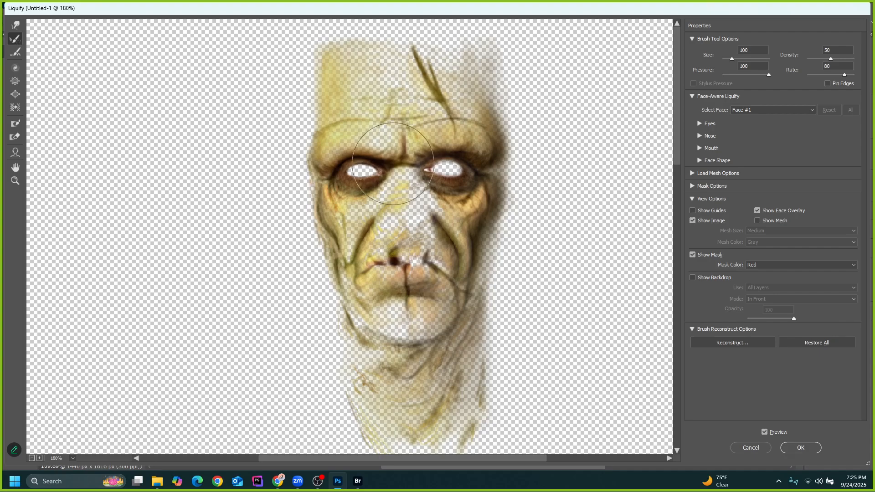
{"action": "mouse_move", "coordinate": [232, 118]}
{"action": "left_mouse_down"}
{"action": "mouse_move", "coordinate": [365, 169]}
{"action": "mouse_move", "coordinate": [313, 156]}
{"action": "mouse_move", "coordinate": [308, 166]}
{"action": "mouse_move", "coordinate": [330, 142]}
{"action": "left_mouse_up"}
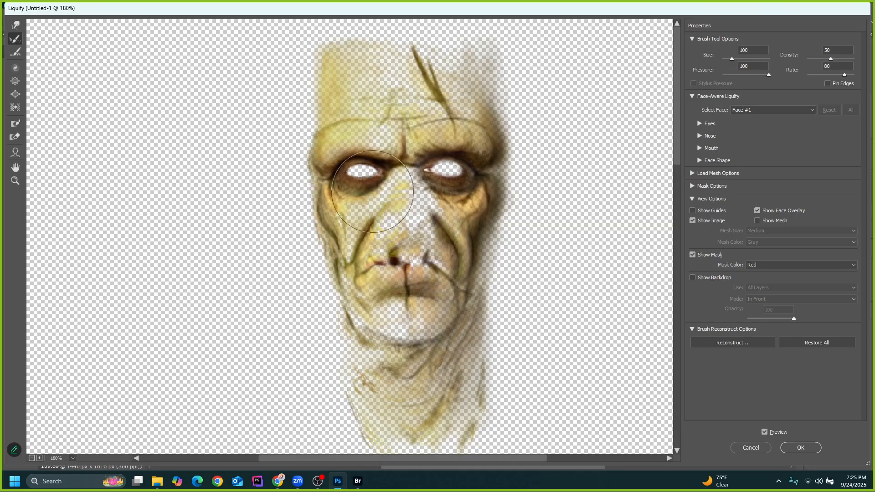
{"action": "left_click", "coordinate": [16, 68]}
{"action": "mouse_move", "coordinate": [351, 173]}
{"action": "left_mouse_down"}
{"action": "mouse_move", "coordinate": [381, 205]}
{"action": "mouse_move", "coordinate": [372, 174]}
{"action": "left_mouse_up"}
{"action": "key", "text": "ctrl+z"}
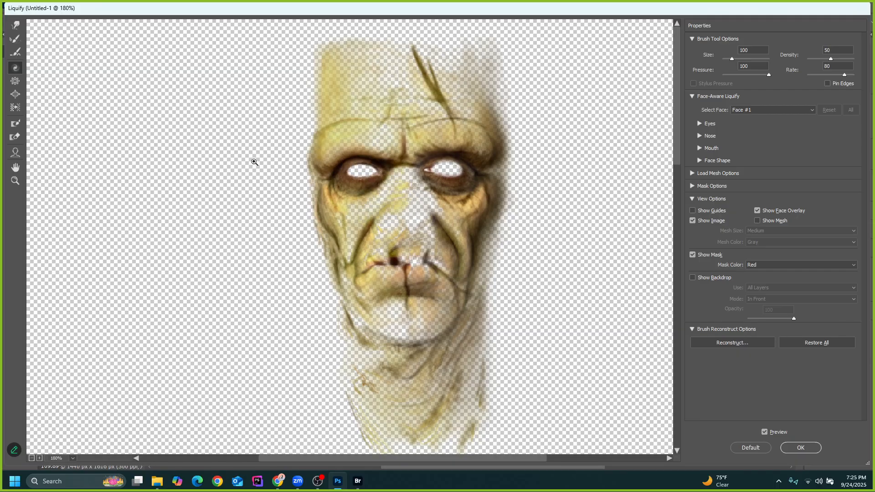
Try the Pucker tool on both eyes of the skin texture and undo each pinch
{"action": "left_click", "coordinate": [15, 81]}
{"action": "left_click_drag", "start_coordinate": [359, 170], "coordinate": [361, 171]}
{"action": "key", "text": "ctrl+z"}
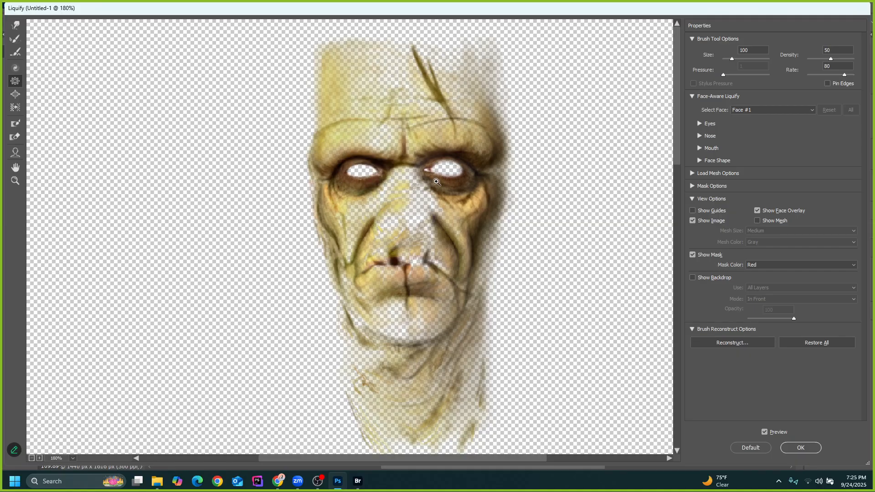
{"action": "left_click_drag", "start_coordinate": [444, 172], "coordinate": [444, 171]}
{"action": "key", "text": "ctrl+z"}
{"action": "left_click", "coordinate": [377, 173]}
{"action": "key", "text": "ctrl+z"}
{"action": "left_click", "coordinate": [458, 173]}
{"action": "key", "text": "ctrl+z"}
Try the Bloat tool on the right eye, undo it, and return to the Forward Warp tool
{"action": "left_click", "coordinate": [15, 94]}
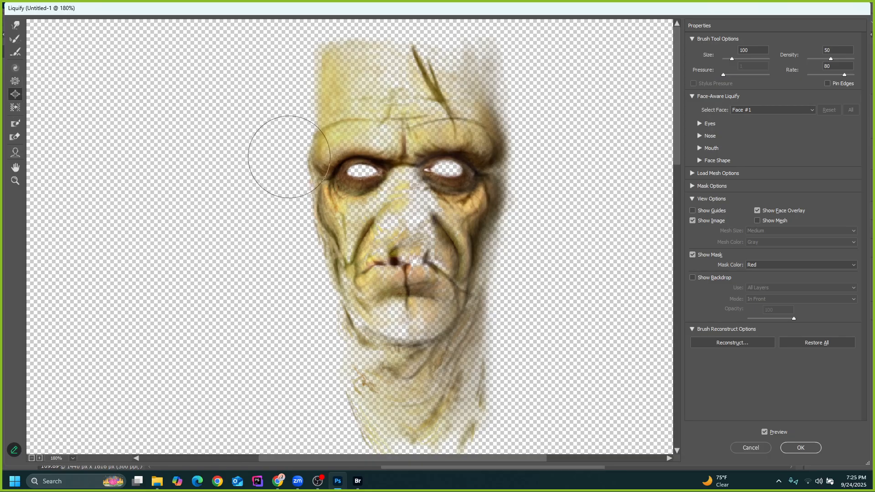
{"action": "left_click", "coordinate": [445, 177]}
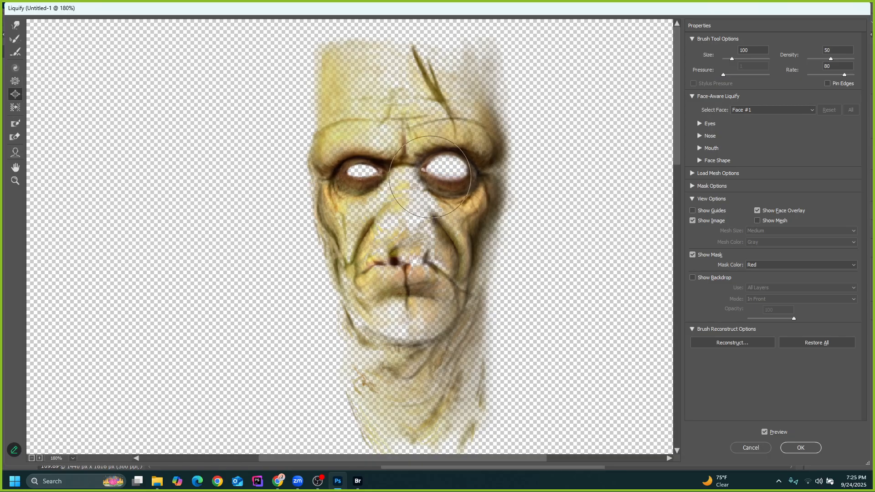
{"action": "key", "text": "ctrl+z"}
{"action": "left_click", "coordinate": [15, 25]}
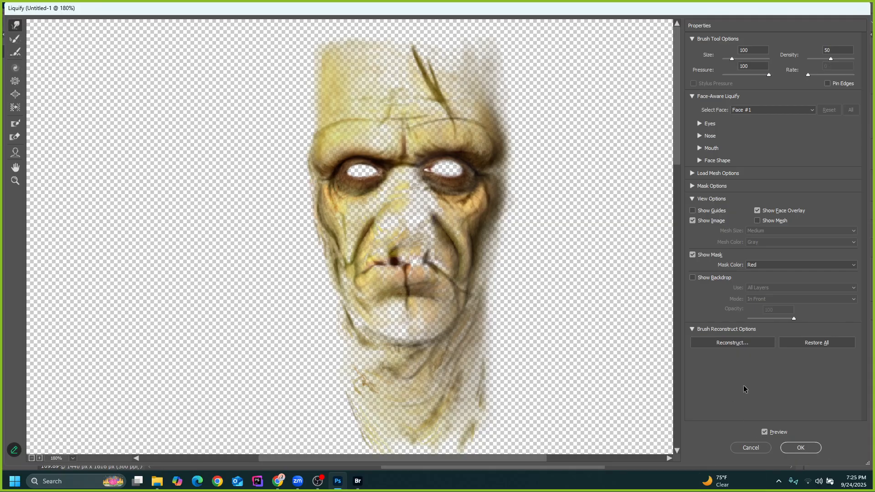
Show the backdrop of all layers in front of the texture and set its opacity to 80
{"action": "left_click", "coordinate": [693, 278]}
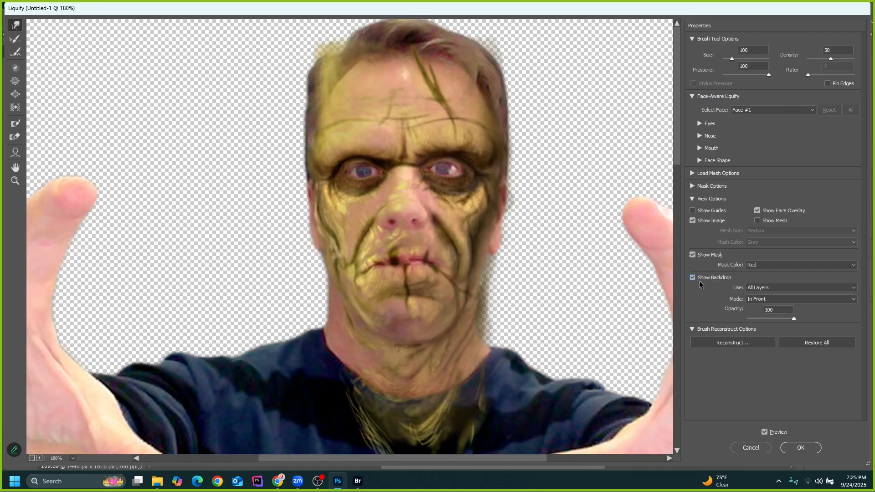
{"action": "left_click_drag", "start_coordinate": [783, 321], "coordinate": [774, 321]}
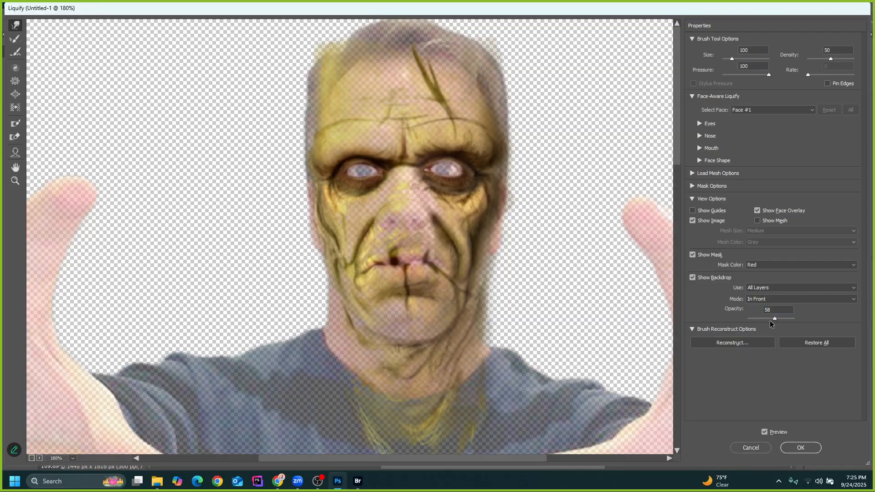
{"action": "left_click_drag", "start_coordinate": [770, 321], "coordinate": [817, 322]}
{"action": "left_click", "coordinate": [337, 144]}
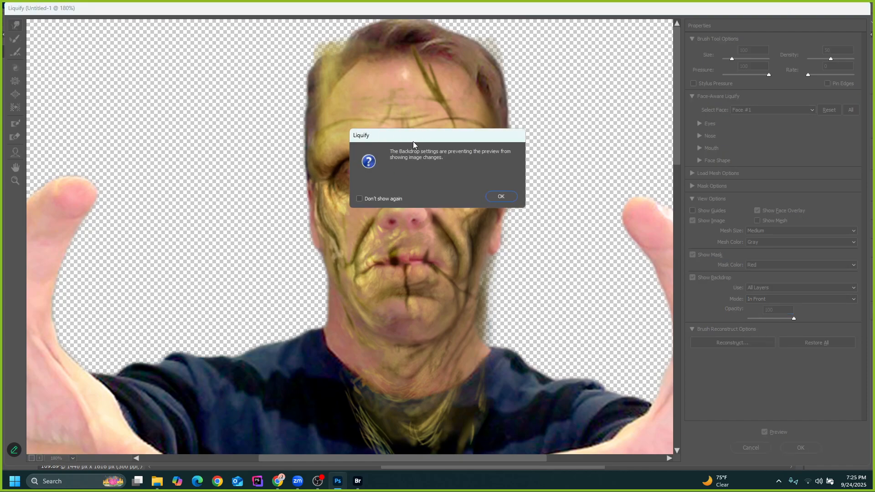
{"action": "mouse_move", "coordinate": [413, 141]}
{"action": "left_mouse_down"}
{"action": "mouse_move", "coordinate": [373, 115]}
{"action": "mouse_move", "coordinate": [385, 129]}
{"action": "left_mouse_up"}
{"action": "left_click", "coordinate": [480, 187]}
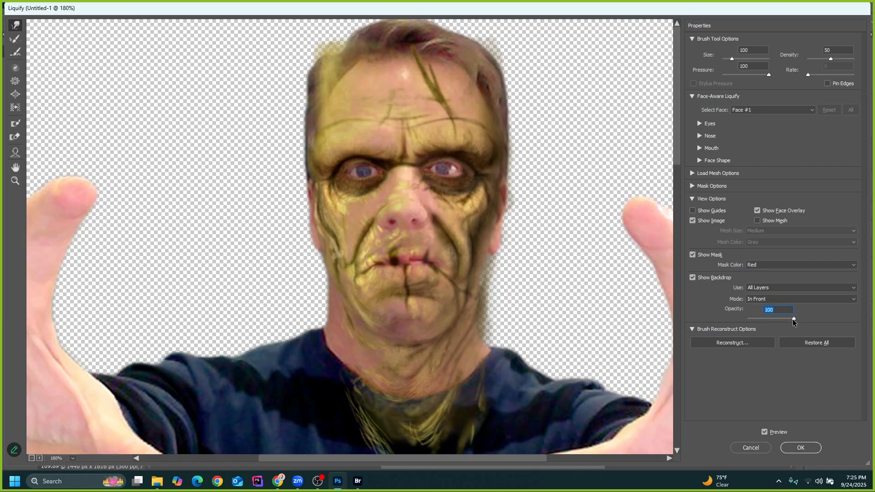
{"action": "left_click_drag", "start_coordinate": [792, 319], "coordinate": [784, 321]}
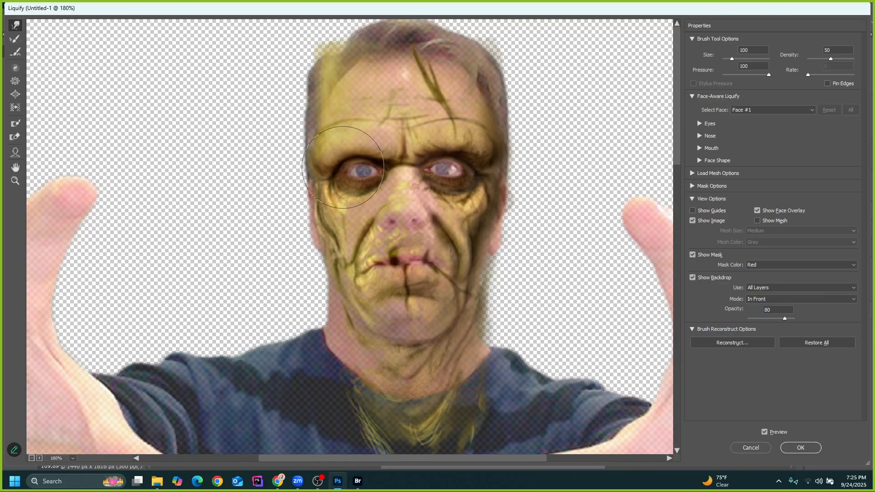
Reduce the Forward Warp brush size to 40 for detailed work on the face
{"action": "key", "text": "ctrl+plus"}
{"action": "key", "text": "ctrl+plus"}
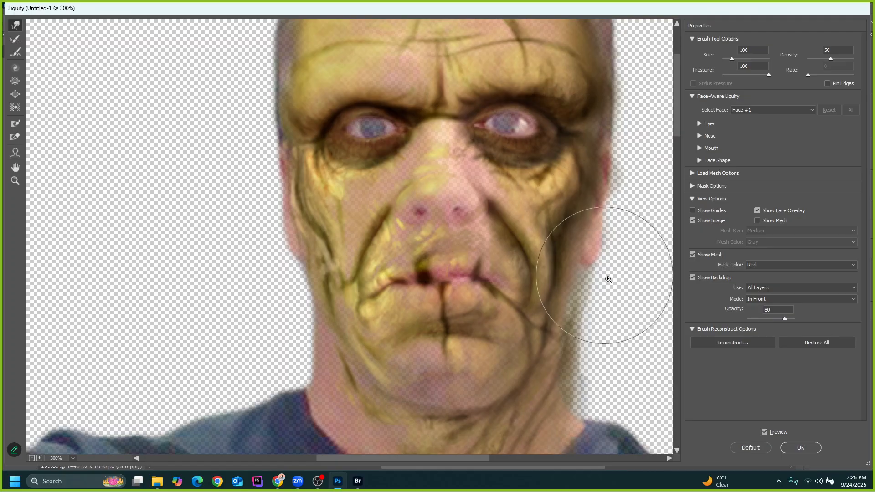
{"action": "key", "text": "alt"}
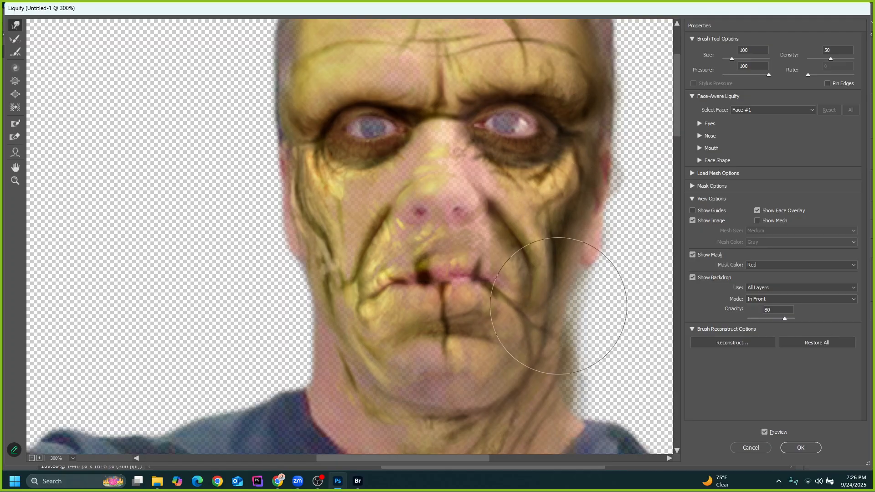
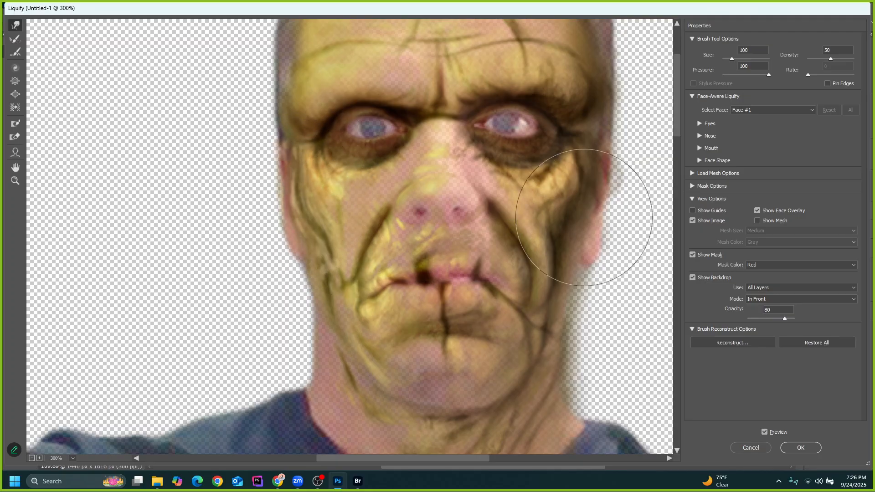
{"action": "key", "text": "bracketleft"}
{"action": "key", "text": "bracketleft"}
{"action": "key", "text": "bracketleft"}
{"action": "key", "text": "bracketleft"}
{"action": "key", "text": "bracketleft"}
{"action": "key", "text": "bracketleft"}
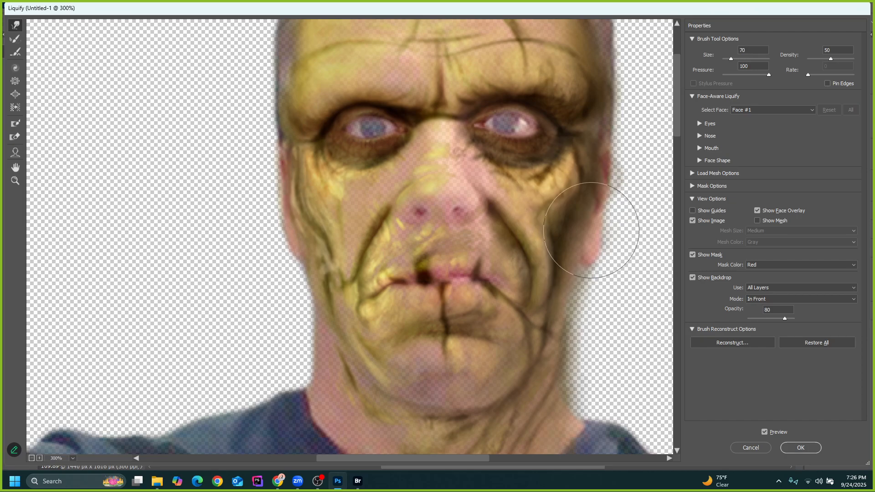
{"action": "key", "text": "bracketleft"}
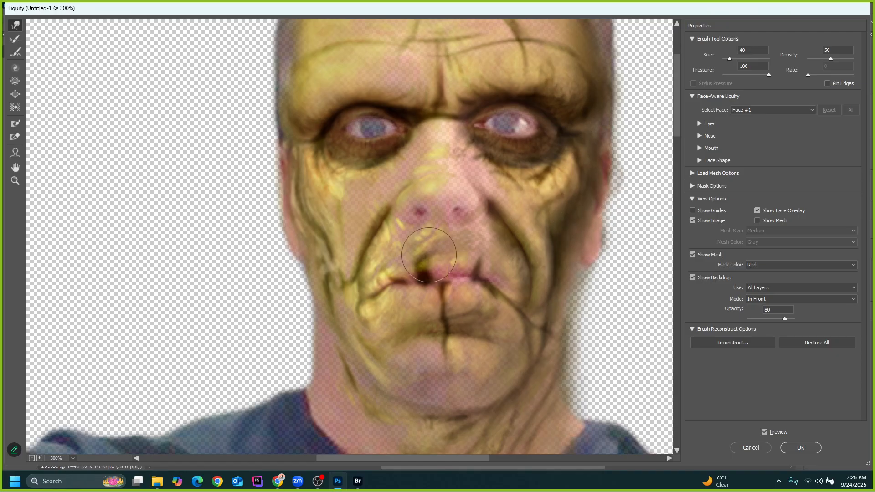
Accept the Liquify changes on the skin texture and return to the document
{"action": "scroll", "coordinate": [413, 314], "scroll_direction": "down", "scroll_amount": 3}
{"action": "scroll", "coordinate": [442, 303], "scroll_direction": "up", "scroll_amount": 5}
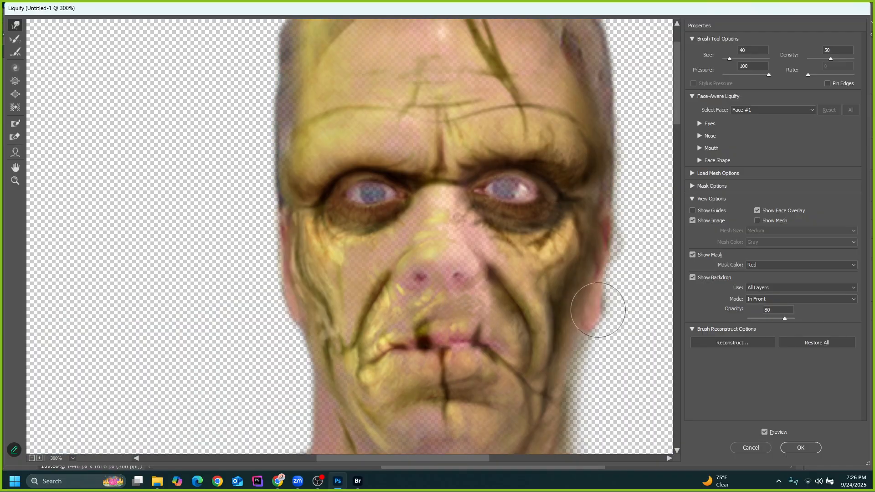
{"action": "left_click", "coordinate": [800, 447]}
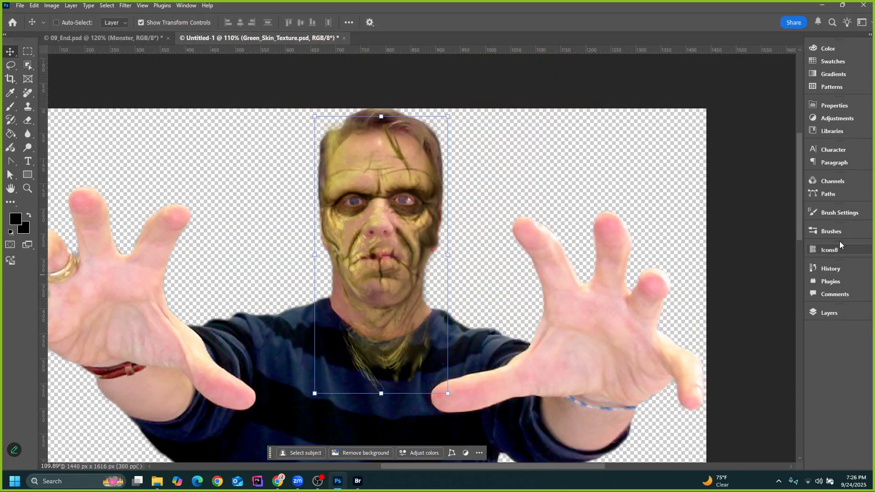
Show the layers, move the Green_Skin_Texture.psd layer off the man's face to the left, and undo the move
{"action": "left_click", "coordinate": [827, 312]}
{"action": "left_click", "coordinate": [661, 377]}
{"action": "left_click", "coordinate": [661, 359]}
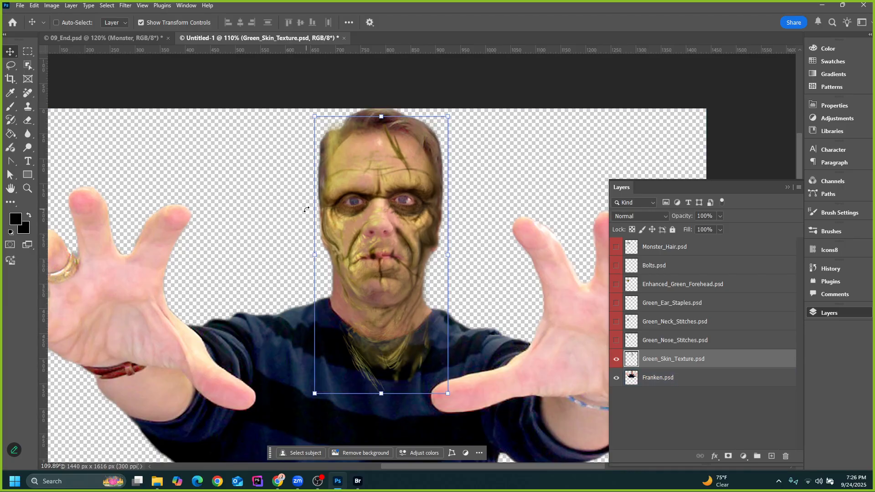
{"action": "left_click_drag", "start_coordinate": [335, 199], "coordinate": [176, 191]}
{"action": "left_click", "coordinate": [705, 378]}
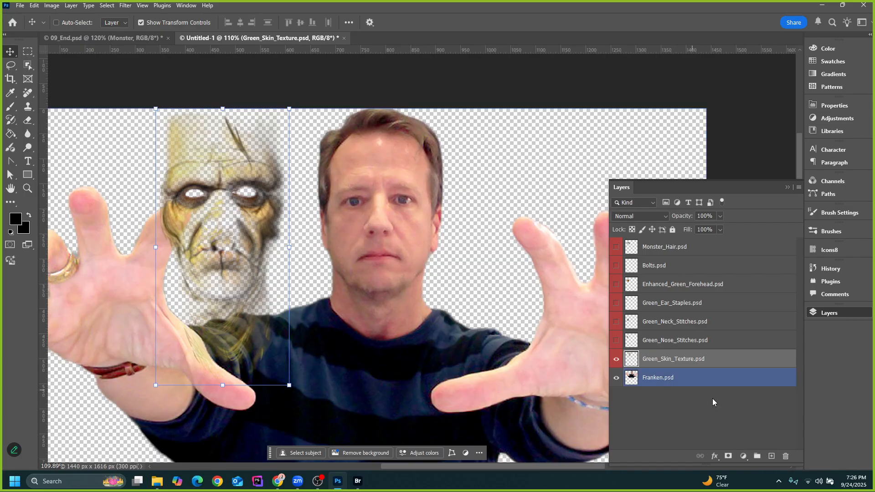
{"action": "left_click", "coordinate": [692, 364]}
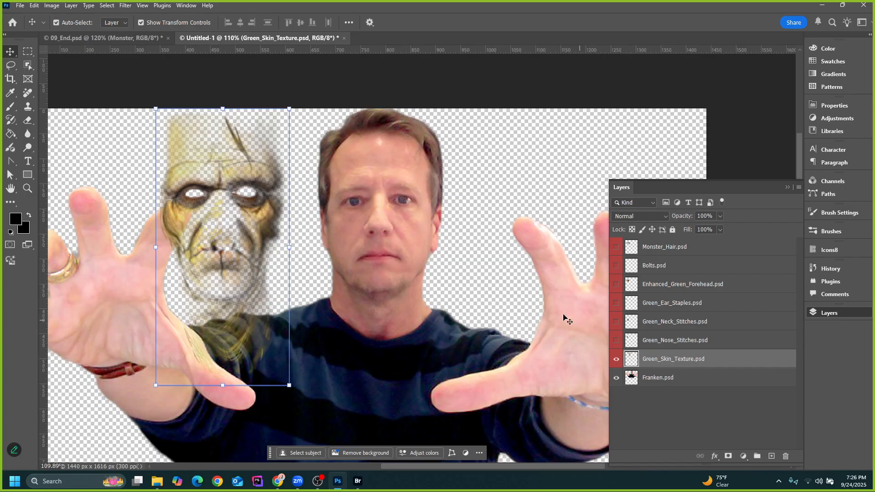
{"action": "key", "text": "ctrl+z"}
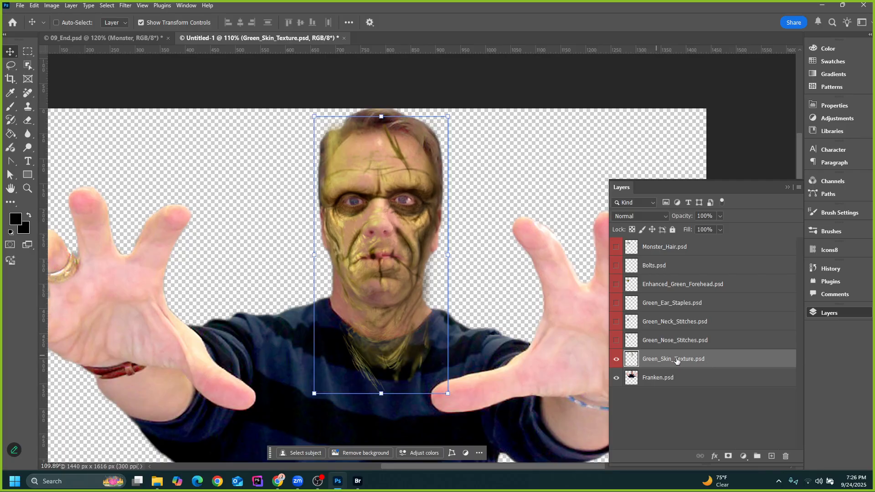
Convert the Green_Skin_Texture.psd layer to a smart object for re-editable smart filters
{"action": "right_click", "coordinate": [729, 365]}
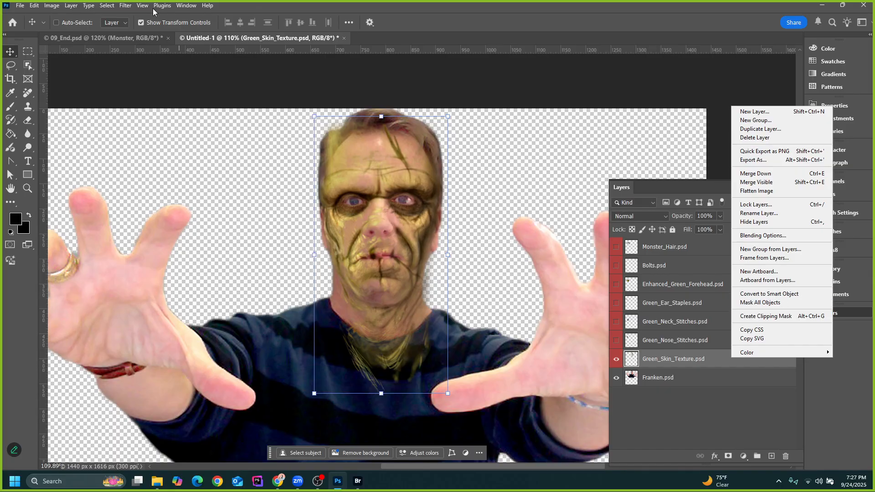
{"action": "left_click", "coordinate": [125, 5]}
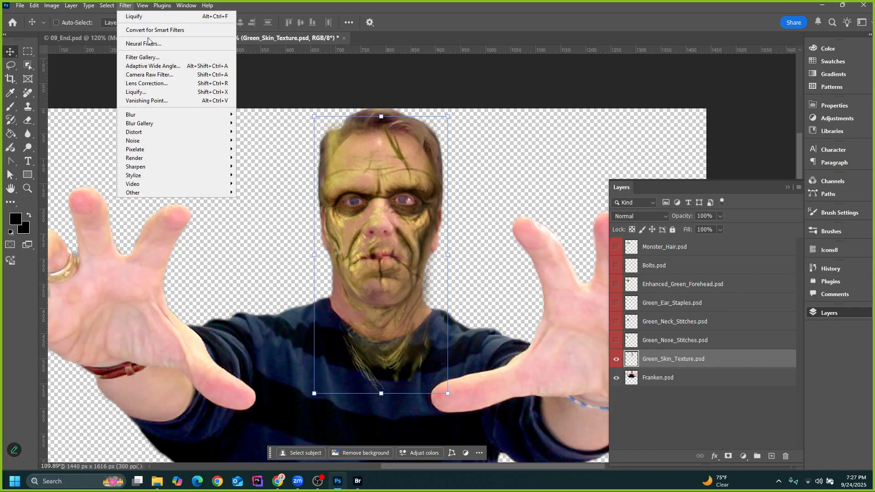
{"action": "left_click", "coordinate": [152, 30]}
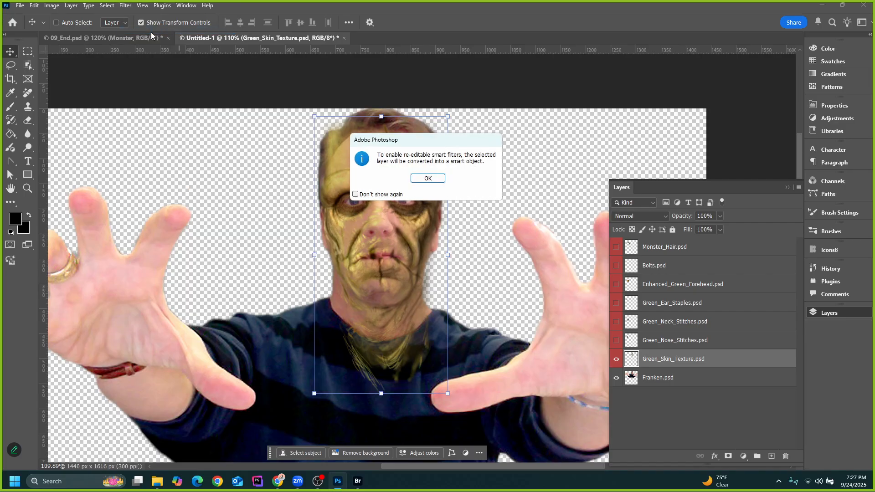
{"action": "left_click", "coordinate": [429, 178]}
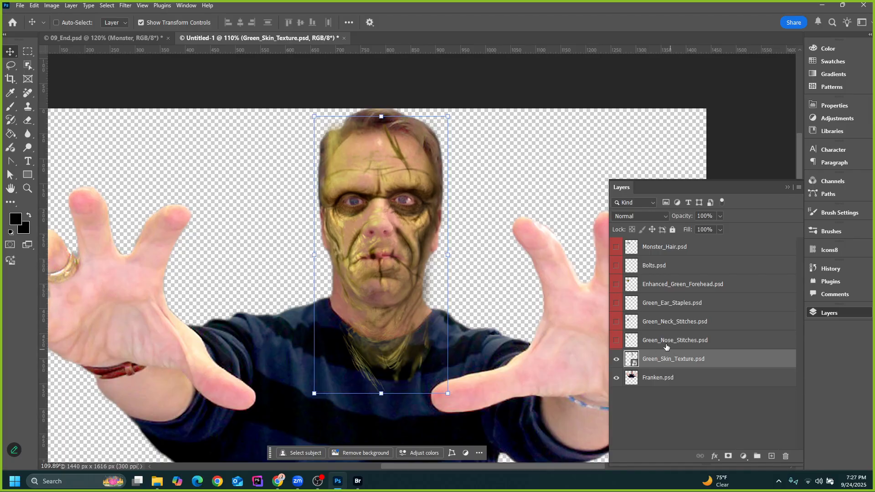
Open the converted Green_Skin_Texture.psd layer in the Liquify filter and frame the face
{"action": "left_click", "coordinate": [125, 5]}
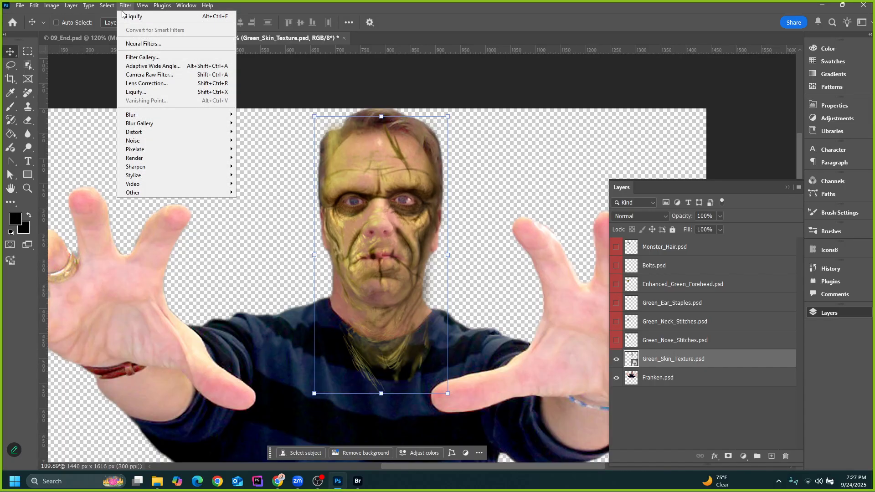
{"action": "left_click", "coordinate": [152, 97]}
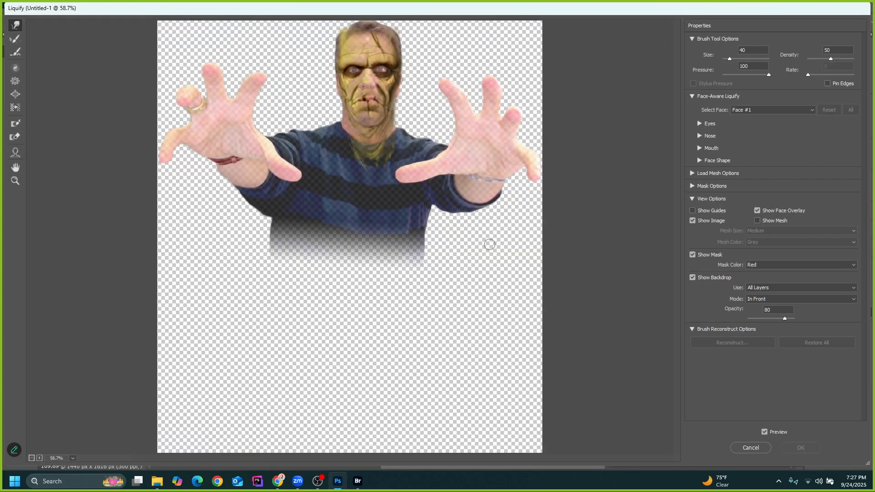
{"action": "scroll", "coordinate": [369, 70], "scroll_direction": "up", "scroll_amount": 4}
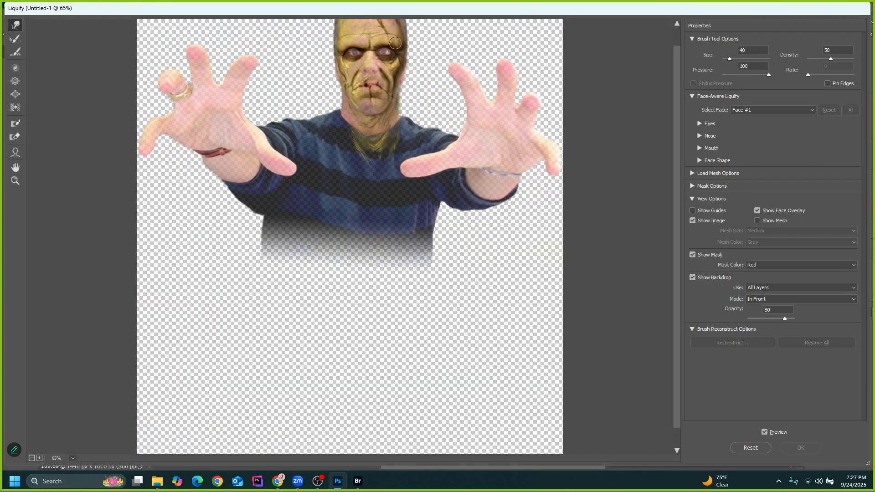
{"action": "scroll", "coordinate": [382, 62], "scroll_direction": "up", "scroll_amount": 4}
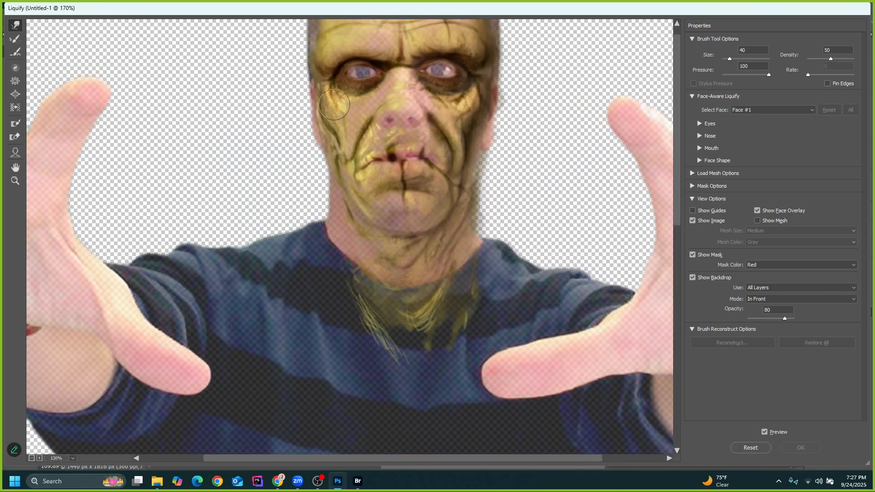
Warp the skin texture's edge along the man's cheek beside the ear with the size 40 brush, undoing the first stroke
{"action": "left_click_drag", "start_coordinate": [319, 91], "coordinate": [315, 90]}
{"action": "key", "text": "ctrl+z"}
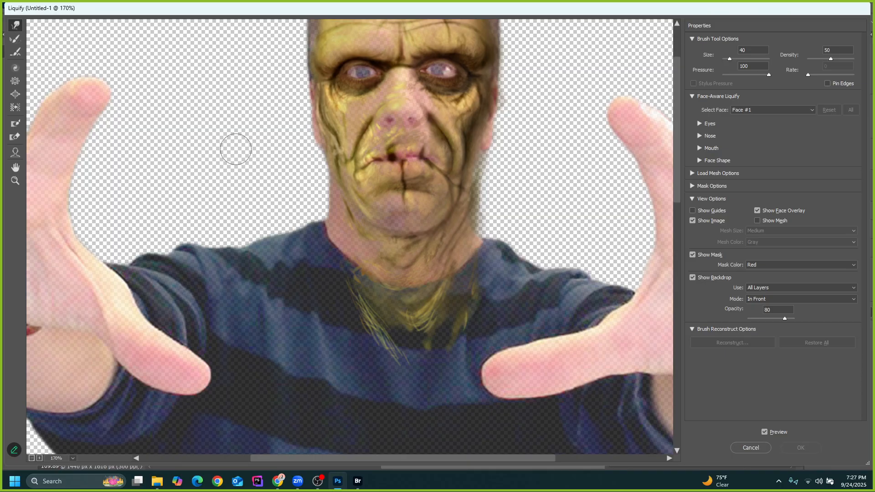
{"action": "left_click_drag", "start_coordinate": [310, 133], "coordinate": [313, 115]}
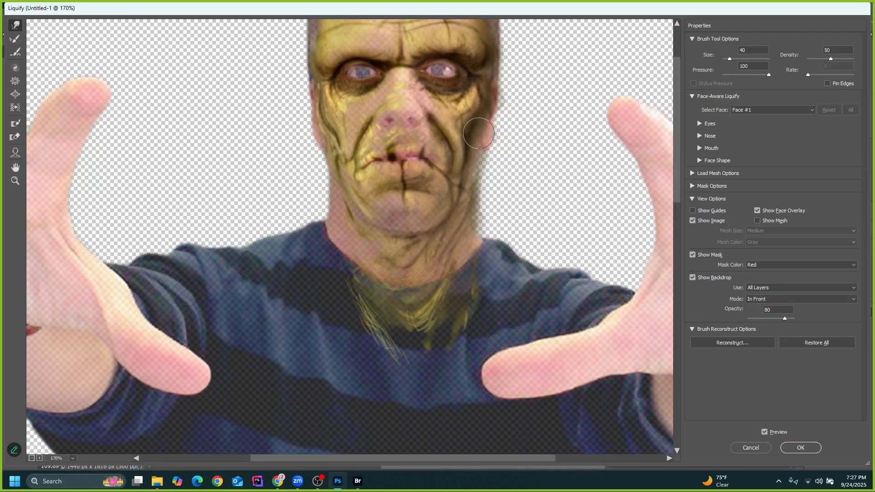
{"action": "scroll", "coordinate": [454, 181], "scroll_direction": "up", "scroll_amount": 3}
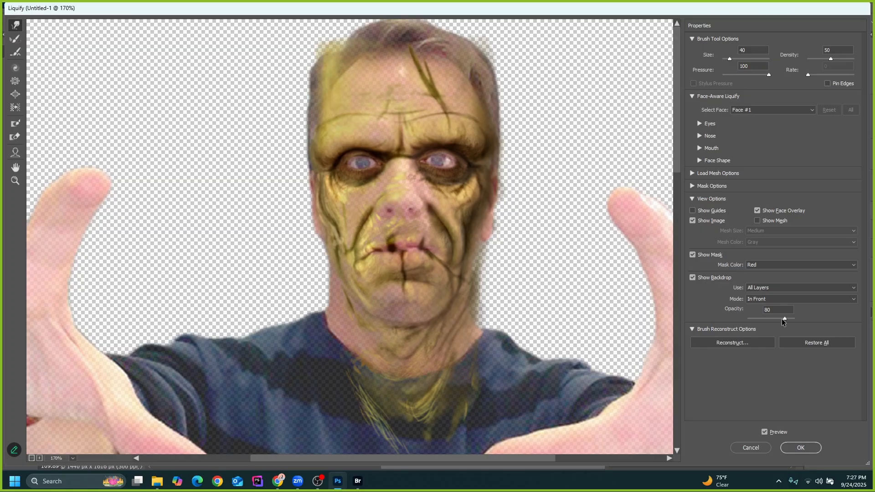
Enlarge the warp brush to 80 and adjust the backdrop opacity to 100, 96 and finally 88 while comparing the texture with the face
{"action": "left_click_drag", "start_coordinate": [783, 321], "coordinate": [807, 318]}
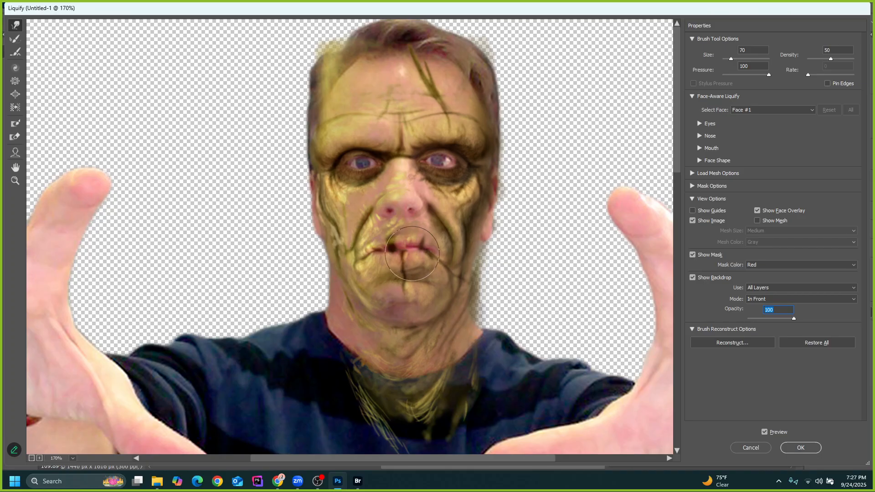
{"action": "key", "text": "bracketright"}
{"action": "left_click", "coordinate": [494, 194]}
{"action": "left_click_drag", "start_coordinate": [790, 322], "coordinate": [791, 323]}
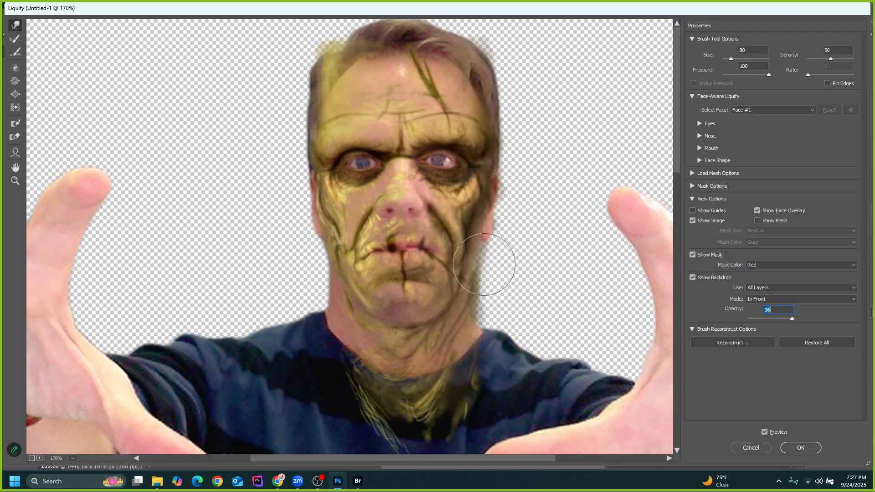
{"action": "left_click", "coordinate": [409, 261]}
{"action": "left_click", "coordinate": [503, 198]}
{"action": "left_click_drag", "start_coordinate": [791, 323], "coordinate": [787, 322]}
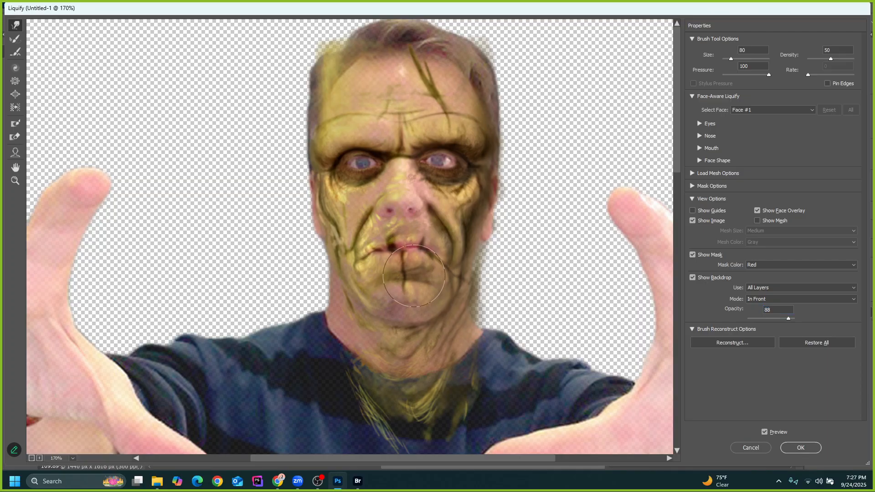
Try pushing the cheek texture out over the ear, undo the strokes, and vary the backdrop opacity from 0 to 61
{"action": "mouse_move", "coordinate": [495, 193]}
{"action": "left_mouse_down"}
{"action": "mouse_move", "coordinate": [530, 174]}
{"action": "mouse_move", "coordinate": [548, 180]}
{"action": "mouse_move", "coordinate": [575, 160]}
{"action": "left_mouse_up"}
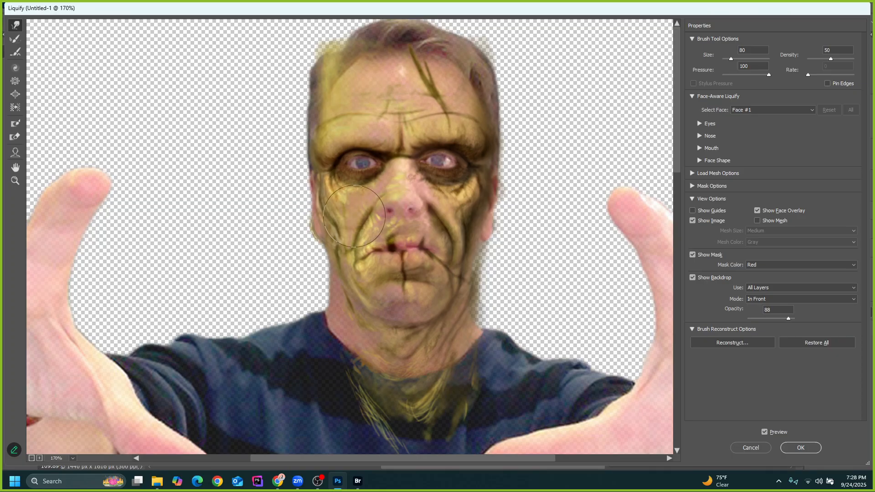
{"action": "left_click_drag", "start_coordinate": [365, 226], "coordinate": [339, 194]}
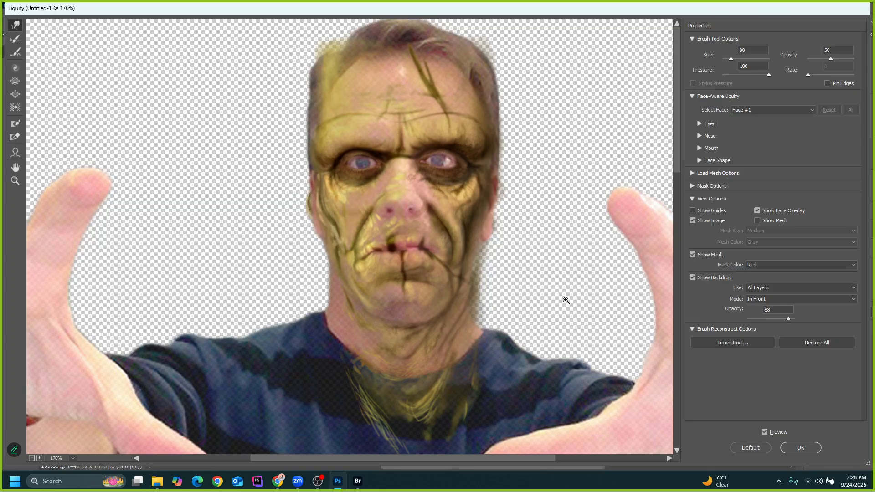
{"action": "left_click_drag", "start_coordinate": [789, 319], "coordinate": [748, 318]}
{"action": "left_click_drag", "start_coordinate": [358, 232], "coordinate": [327, 204]}
{"action": "key", "text": "ctrl+alt+z"}
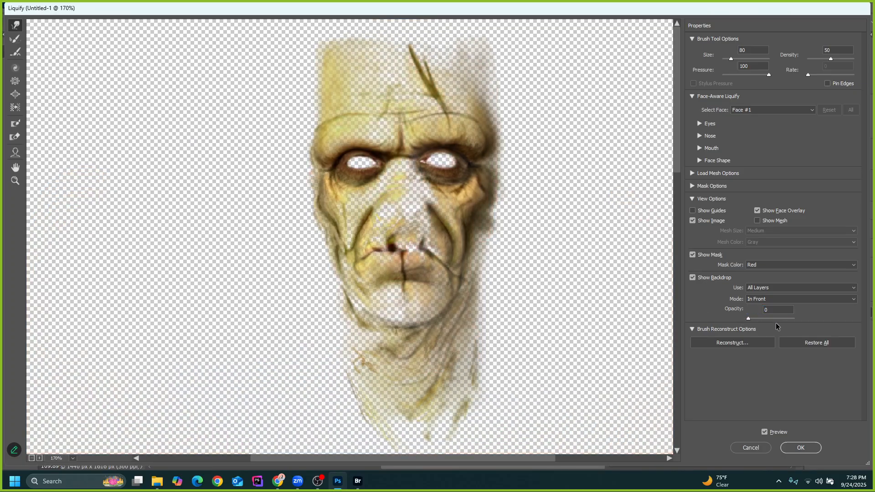
{"action": "mouse_move", "coordinate": [773, 323]}
{"action": "left_mouse_down"}
{"action": "mouse_move", "coordinate": [800, 320]}
{"action": "mouse_move", "coordinate": [776, 319]}
{"action": "left_mouse_up"}
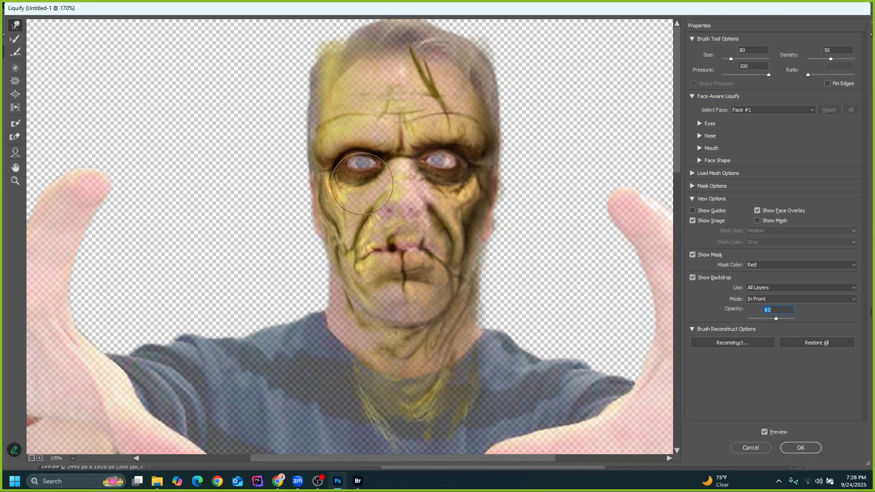
Try to push the texture's mouth upward toward the lips, and undo the strokes
{"action": "left_click_drag", "start_coordinate": [407, 265], "coordinate": [398, 225]}
{"action": "key", "text": "ctrl+z"}
{"action": "key", "text": "ctrl+alt+z"}
Set the backdrop opacity to 0 and warp the texture's mouth area, enlarging the brush to 150
{"action": "left_click_drag", "start_coordinate": [776, 319], "coordinate": [528, 279]}
{"action": "left_click_drag", "start_coordinate": [776, 319], "coordinate": [736, 321]}
{"action": "mouse_move", "coordinate": [396, 228]}
{"action": "left_mouse_down"}
{"action": "mouse_move", "coordinate": [408, 246]}
{"action": "mouse_move", "coordinate": [404, 225]}
{"action": "mouse_move", "coordinate": [422, 269]}
{"action": "left_mouse_up"}
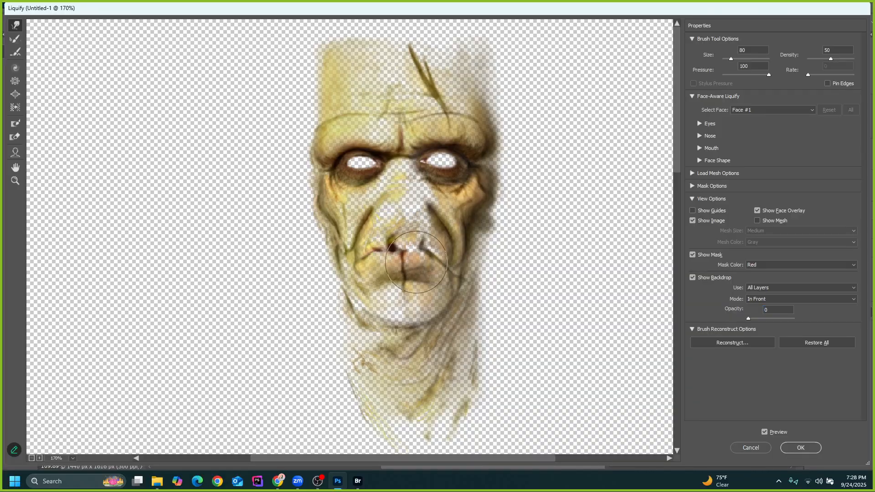
{"action": "key", "text": "bracketright"}
{"action": "key", "text": "bracketright"}
{"action": "key", "text": "bracketright"}
{"action": "key", "text": "bracketright"}
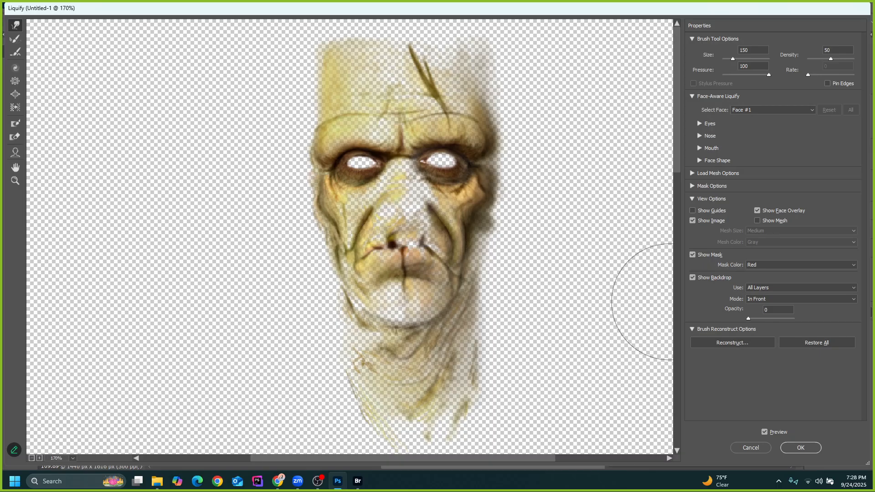
Set the backdrop opacity to 54, nudge the texture's mouth upward onto the lips, and accept the Liquify changes
{"action": "left_click_drag", "start_coordinate": [770, 319], "coordinate": [825, 320]}
{"action": "left_click", "coordinate": [801, 447]}
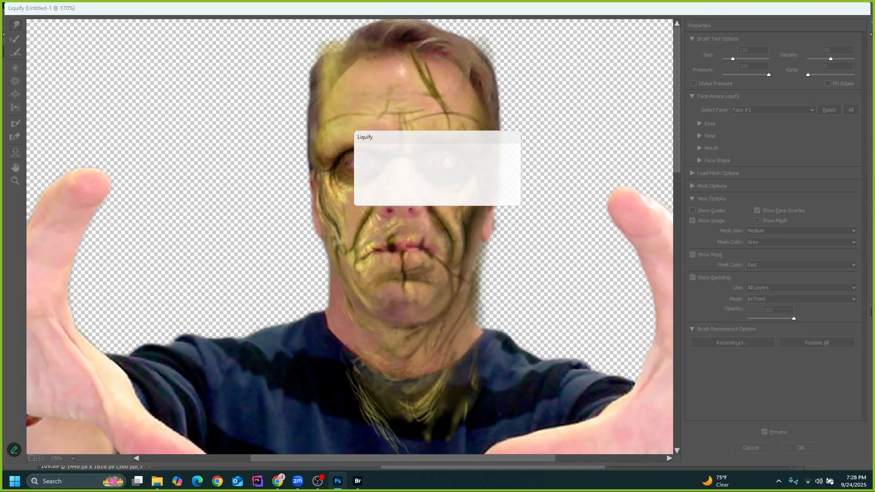
{"action": "left_click", "coordinate": [502, 201]}
{"action": "left_click_drag", "start_coordinate": [794, 319], "coordinate": [772, 318]}
{"action": "left_click_drag", "start_coordinate": [399, 266], "coordinate": [401, 259]}
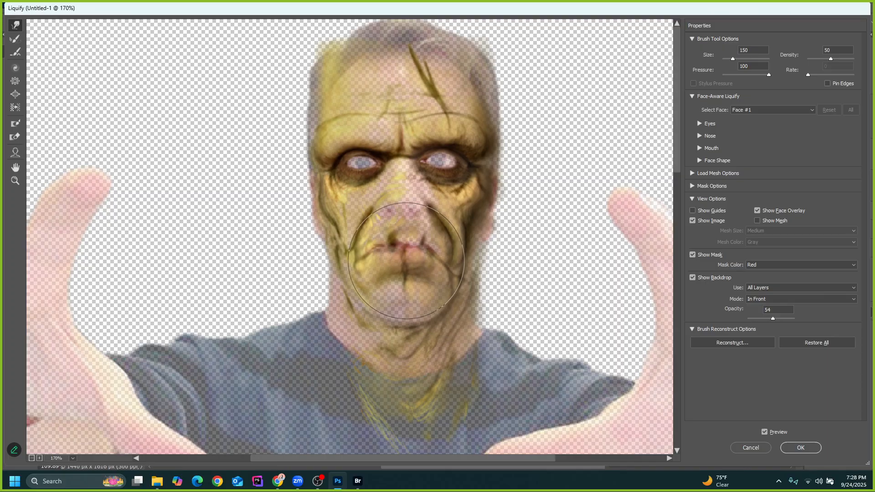
{"action": "left_click", "coordinate": [799, 449]}
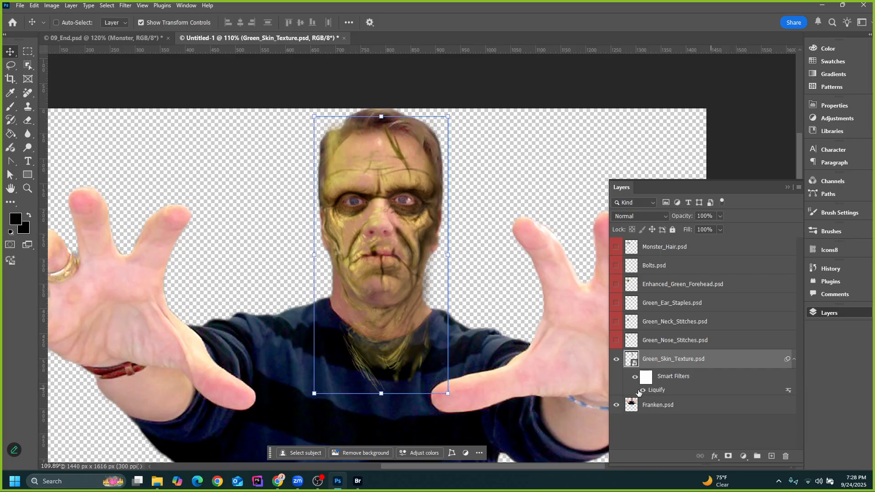
Reopen the Liquify smart filter of Green_Skin_Texture.psd to check that it is editable, and cancel back to the layer list
{"action": "double_click", "coordinate": [657, 392]}
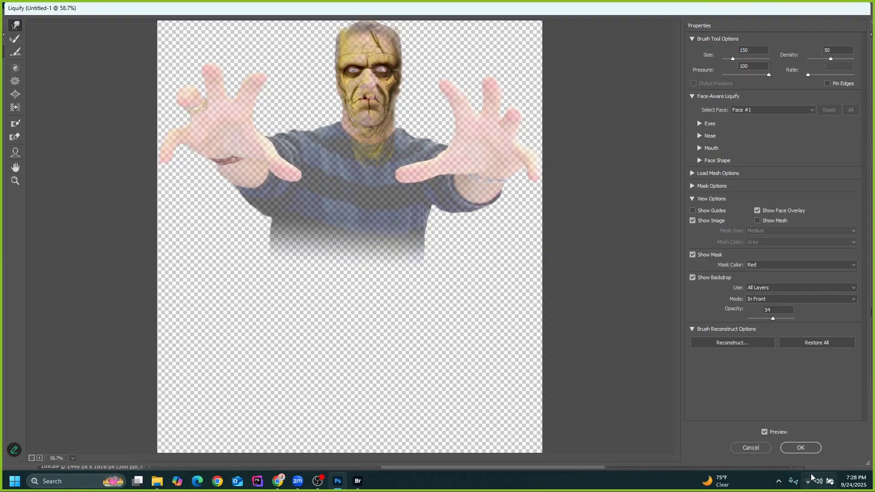
{"action": "left_click", "coordinate": [750, 449]}
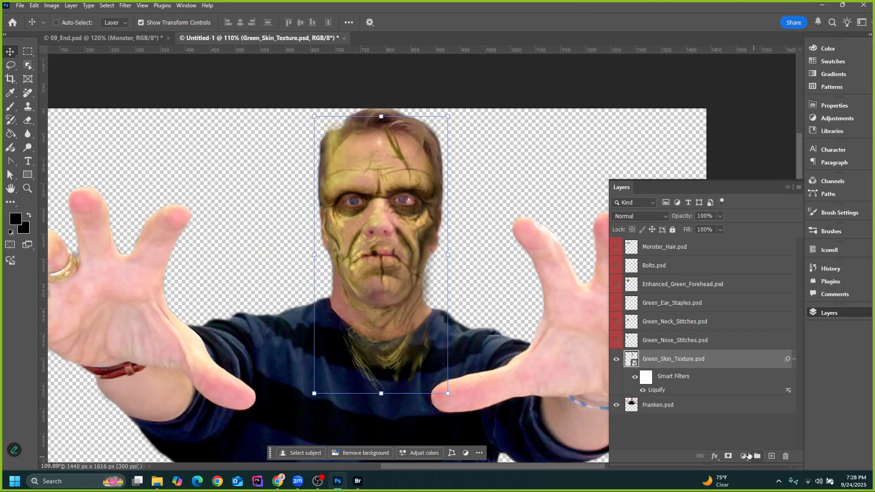
{"action": "left_click", "coordinate": [787, 187]}
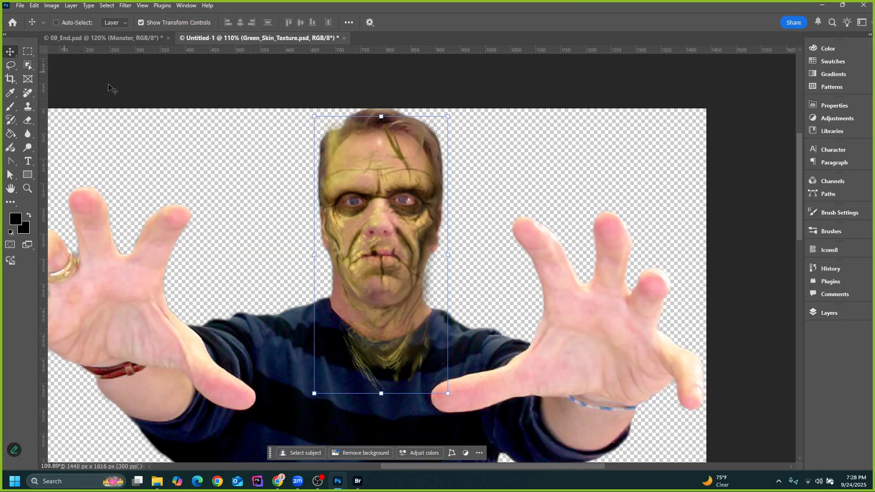
{"action": "left_click", "coordinate": [835, 315]}
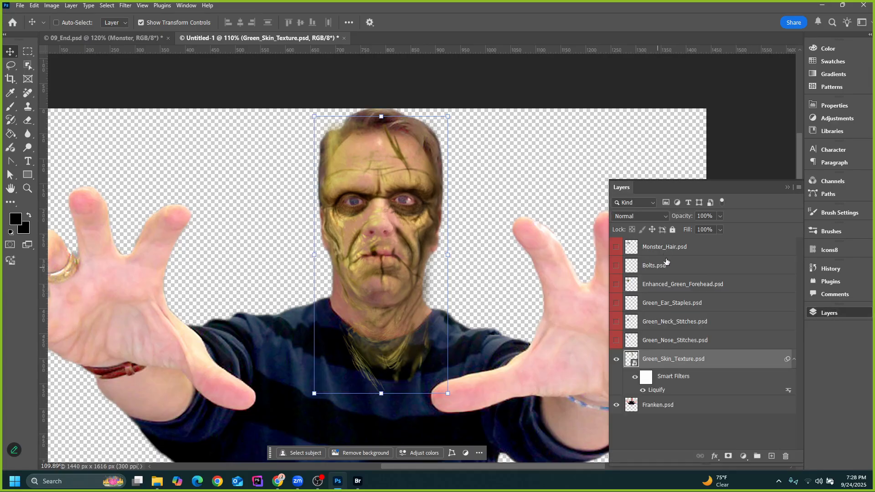
Reveal the hidden makeup layers, select Green_Nose_Stitches.psd, and leave it as the only visible layer above the skin texture
{"action": "left_click", "coordinate": [616, 247]}
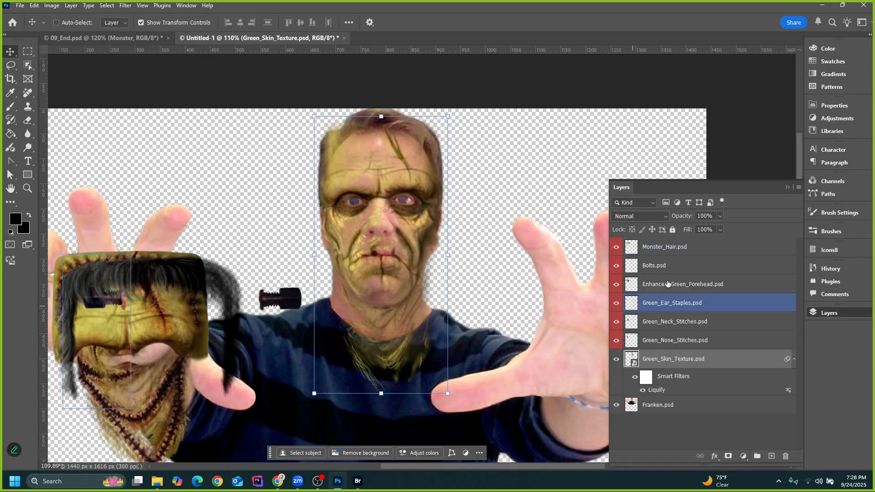
{"action": "scroll", "coordinate": [302, 243], "scroll_direction": "down", "scroll_amount": 3}
{"action": "scroll", "coordinate": [302, 243], "scroll_direction": "up", "scroll_amount": 2}
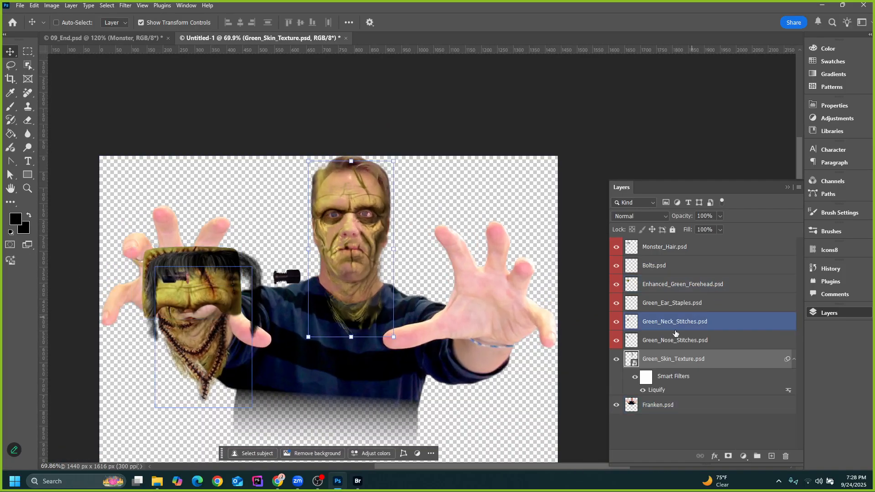
{"action": "left_click", "coordinate": [666, 346]}
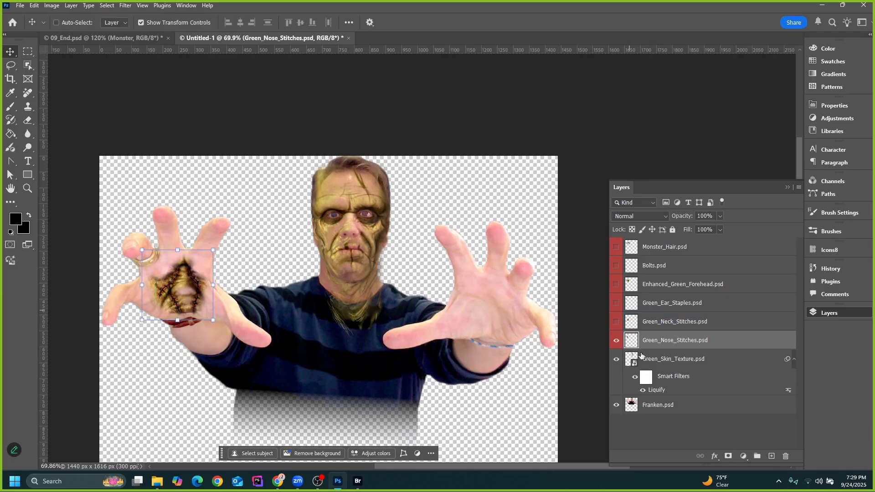
{"action": "left_click", "coordinate": [616, 340]}
Move the Green_Nose_Stitches.psd artwork from the hand onto the man's nose
{"action": "left_click_drag", "start_coordinate": [186, 280], "coordinate": [277, 122]}
{"action": "scroll", "coordinate": [360, 234], "scroll_direction": "up", "scroll_amount": 5}
{"action": "scroll", "coordinate": [322, 193], "scroll_direction": "up", "scroll_amount": 4}
{"action": "scroll", "coordinate": [326, 183], "scroll_direction": "down", "scroll_amount": 3}
{"action": "scroll", "coordinate": [208, 138], "scroll_direction": "up", "scroll_amount": 7}
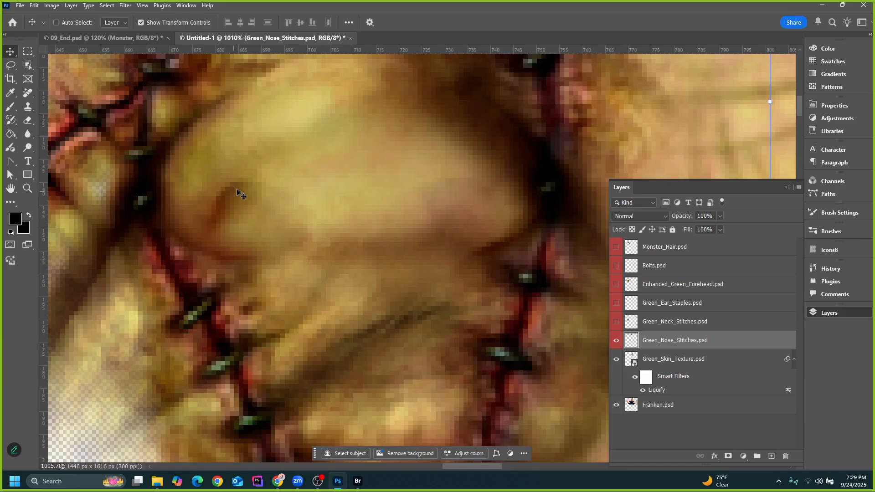
{"action": "scroll", "coordinate": [240, 212], "scroll_direction": "down", "scroll_amount": 7}
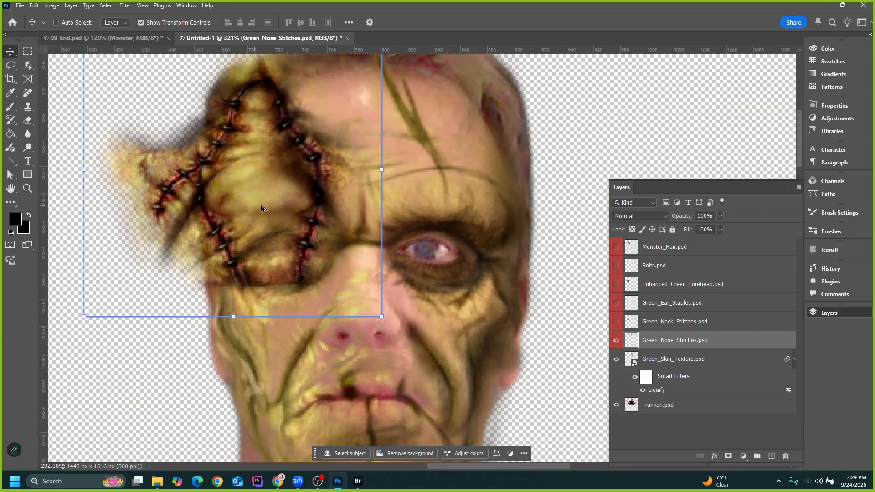
{"action": "left_click_drag", "start_coordinate": [290, 182], "coordinate": [401, 324]}
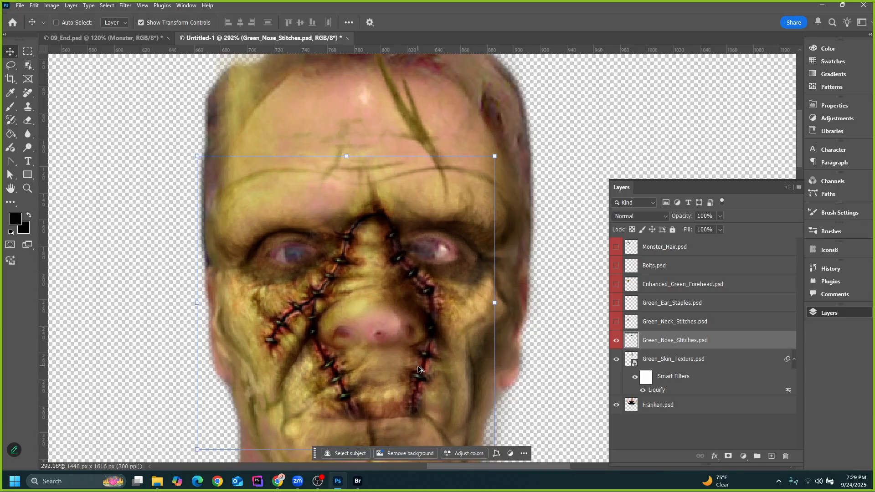
Scale the nose stitches down to about 71% and recentre them over the nose
{"action": "scroll", "coordinate": [430, 341], "scroll_direction": "up", "scroll_amount": 4}
{"action": "left_click_drag", "start_coordinate": [567, 246], "coordinate": [442, 246]}
{"action": "left_click_drag", "start_coordinate": [307, 252], "coordinate": [349, 259]}
{"action": "left_click_drag", "start_coordinate": [507, 252], "coordinate": [457, 251]}
{"action": "left_click_drag", "start_coordinate": [266, 270], "coordinate": [290, 276]}
{"action": "left_click_drag", "start_coordinate": [486, 259], "coordinate": [474, 259]}
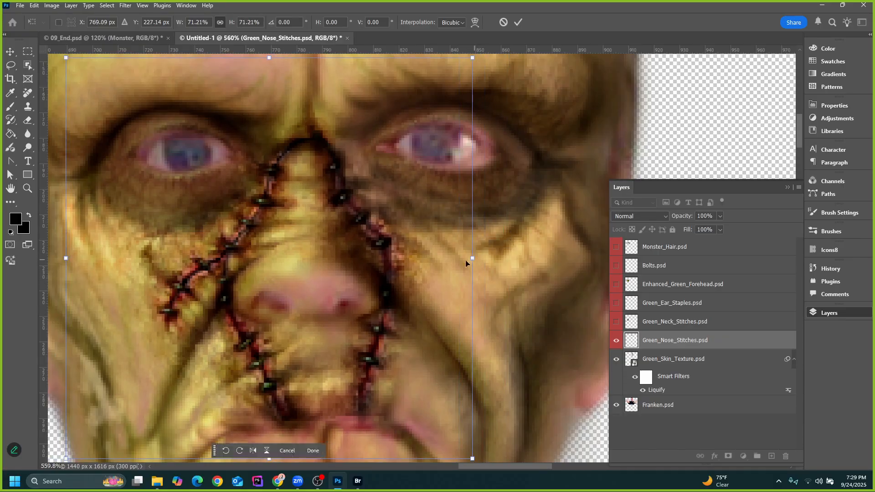
Shrink the nose stitches further to about 63.5% and shift them down along the nose
{"action": "left_click_drag", "start_coordinate": [365, 253], "coordinate": [372, 253]}
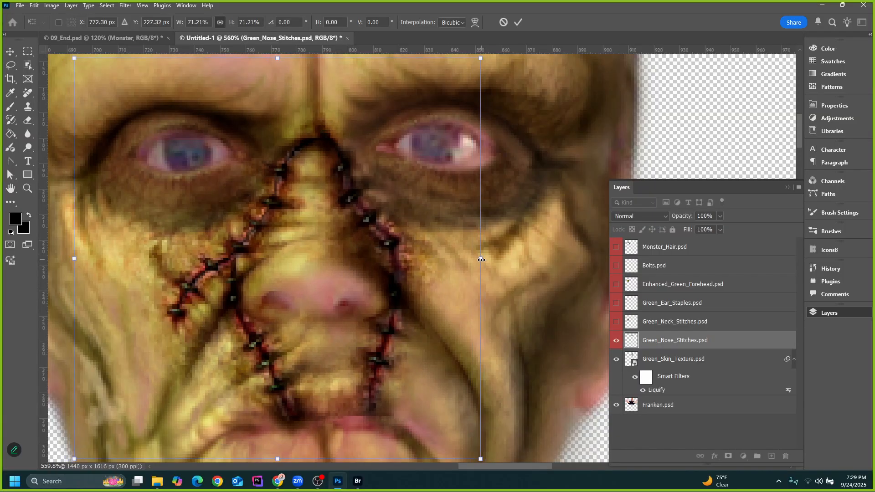
{"action": "left_click_drag", "start_coordinate": [482, 259], "coordinate": [458, 260]}
{"action": "left_click_drag", "start_coordinate": [307, 264], "coordinate": [324, 273]}
{"action": "left_click_drag", "start_coordinate": [472, 266], "coordinate": [458, 267]}
{"action": "left_click_drag", "start_coordinate": [343, 276], "coordinate": [373, 277]}
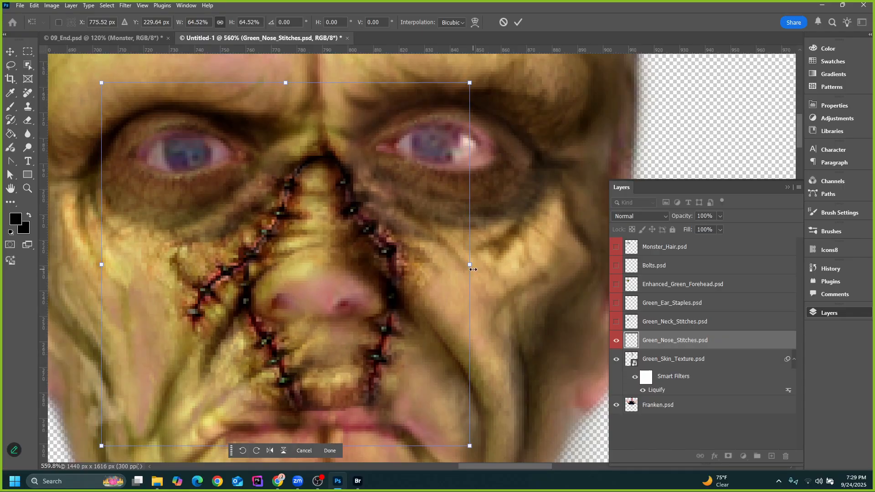
{"action": "left_click_drag", "start_coordinate": [473, 269], "coordinate": [465, 268]}
{"action": "left_click_drag", "start_coordinate": [292, 249], "coordinate": [289, 265]}
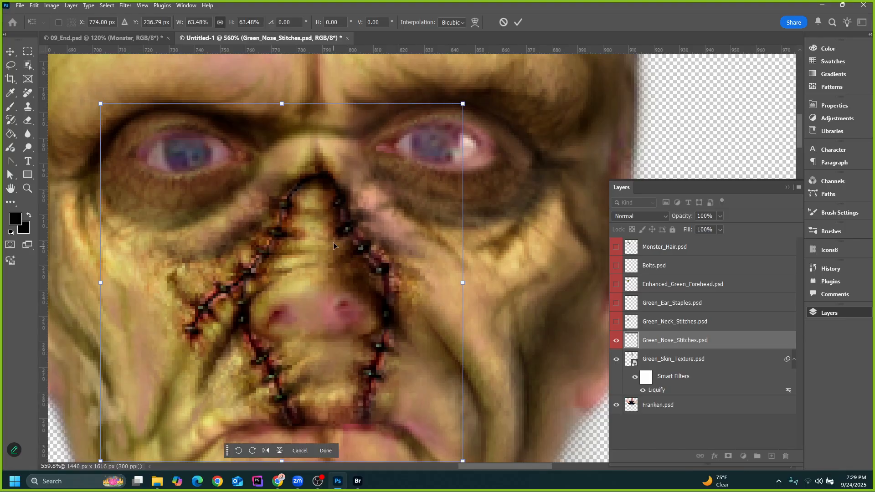
Enlarge the nose stitches to about 65.3% by raising their upper edge, and commit the transform
{"action": "scroll", "coordinate": [333, 247], "scroll_direction": "down", "scroll_amount": 3}
{"action": "scroll", "coordinate": [297, 262], "scroll_direction": "up", "scroll_amount": 3}
{"action": "left_click_drag", "start_coordinate": [283, 104], "coordinate": [286, 93]}
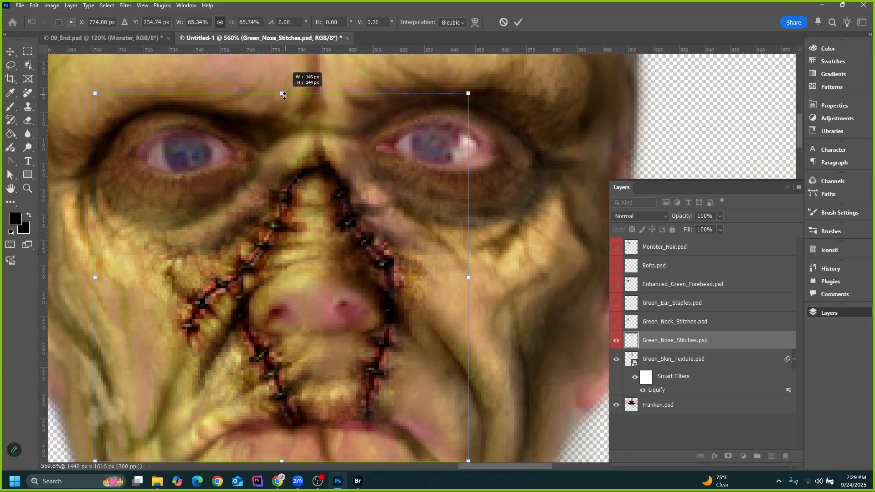
{"action": "scroll", "coordinate": [326, 276], "scroll_direction": "down", "scroll_amount": 5}
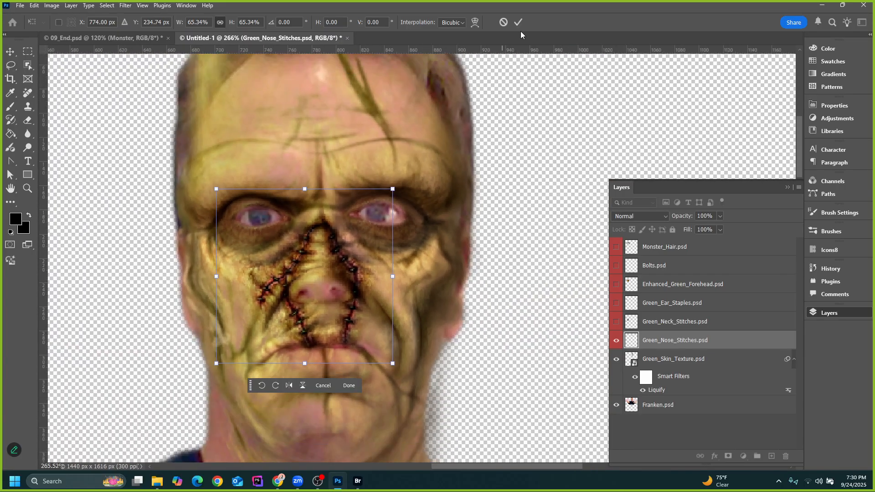
{"action": "key", "text": "Return"}
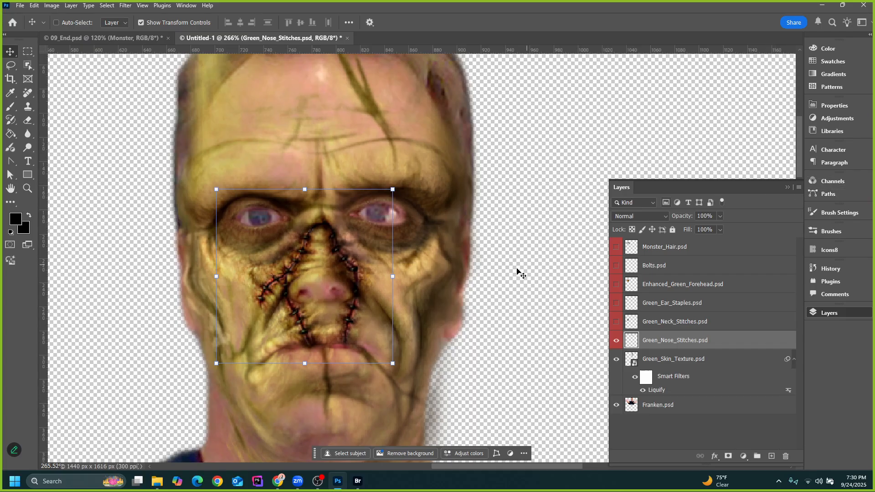
Compare the face with and without the nose stitches, hide Green_Nose_Stitches.psd, and select and show Green_Neck_Stitches.psd
{"action": "left_click", "coordinate": [617, 340]}
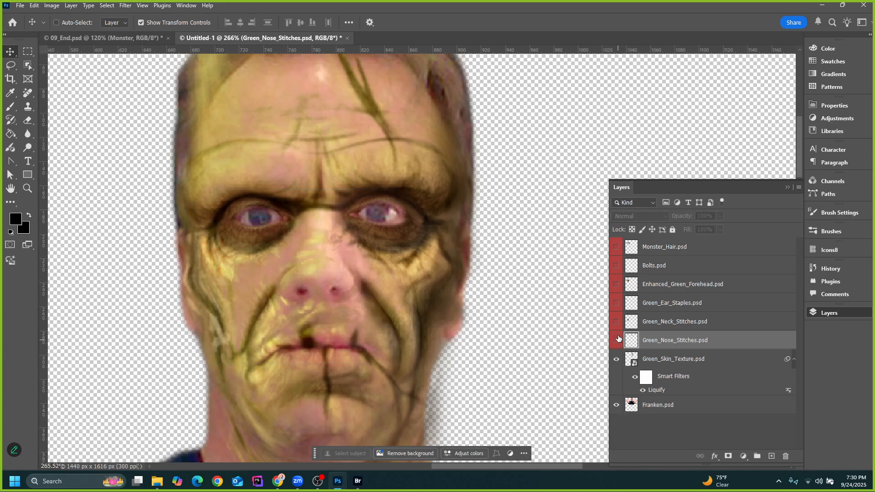
{"action": "left_click", "coordinate": [617, 340]}
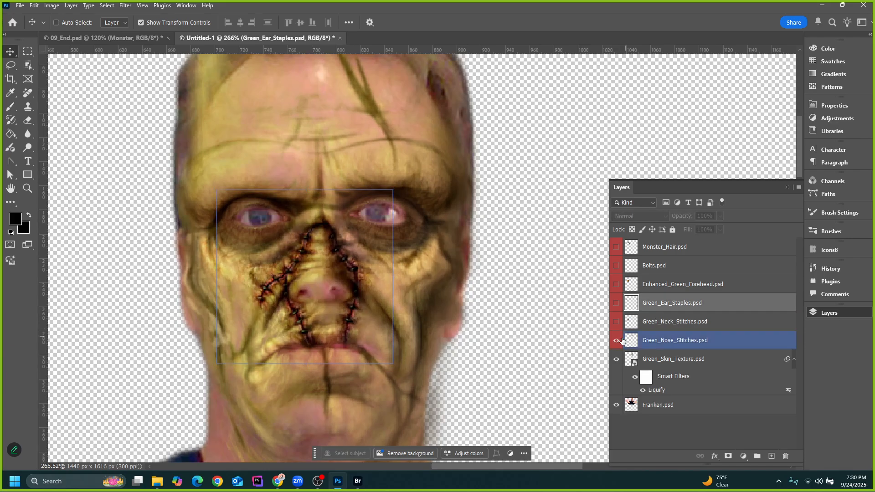
{"action": "left_click", "coordinate": [616, 340]}
{"action": "left_click", "coordinate": [626, 323]}
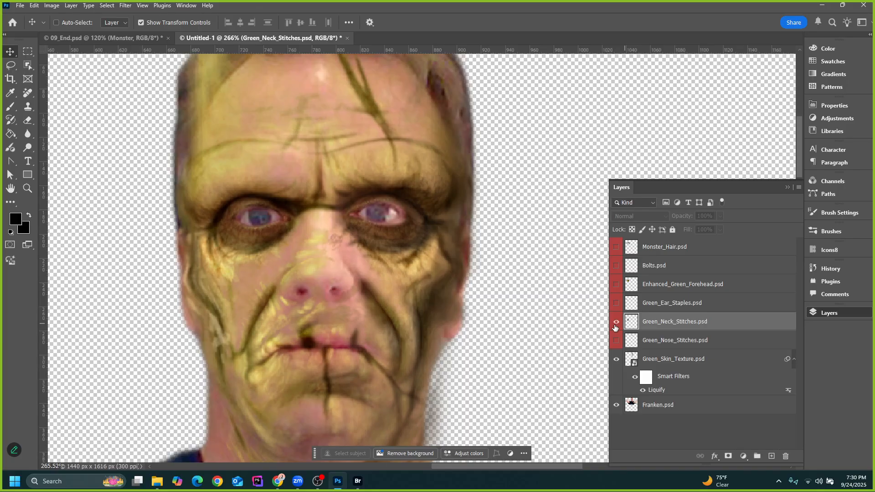
Show Green_Nose_Stitches.psd again, select Green_Neck_Stitches.psd, and move the neck stitches from the wrist onto the man's neck
{"action": "left_click", "coordinate": [625, 341]}
{"action": "left_click", "coordinate": [616, 339]}
{"action": "left_click", "coordinate": [625, 324]}
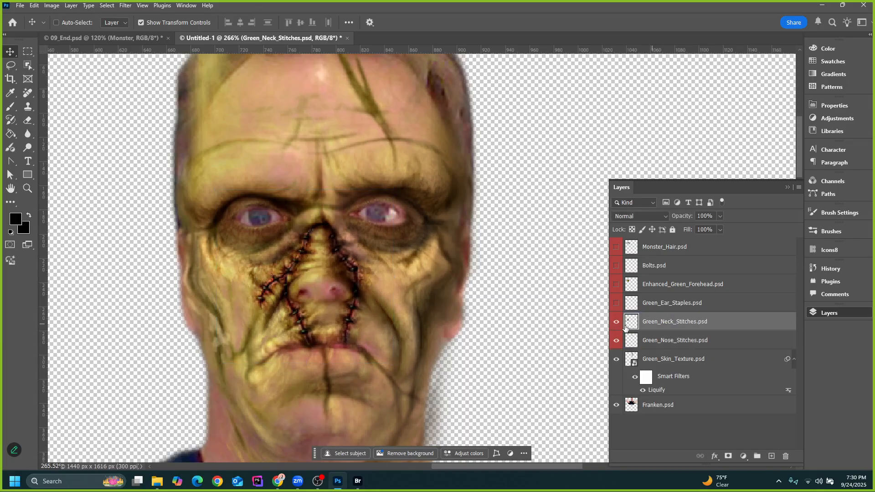
{"action": "scroll", "coordinate": [401, 256], "scroll_direction": "down", "scroll_amount": 6}
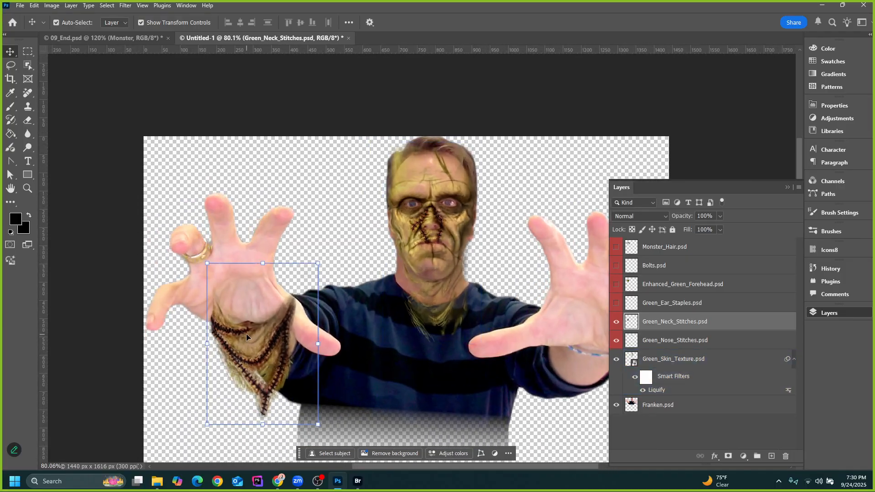
{"action": "left_click_drag", "start_coordinate": [246, 337], "coordinate": [444, 308]}
{"action": "scroll", "coordinate": [445, 308], "scroll_direction": "up", "scroll_amount": 4}
{"action": "scroll", "coordinate": [444, 308], "scroll_direction": "up", "scroll_amount": 3}
{"action": "left_click_drag", "start_coordinate": [401, 250], "coordinate": [428, 236]}
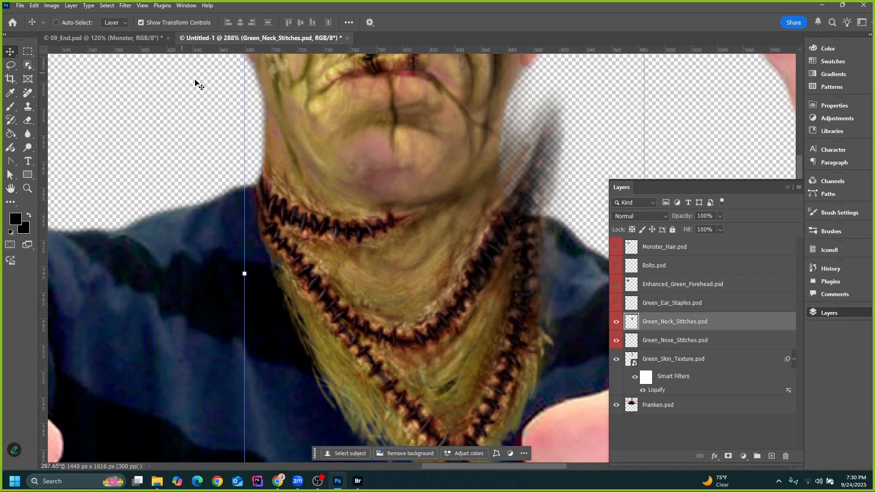
Scale the neck stitches down to about 79.7% and shift them up under the chin
{"action": "scroll", "coordinate": [196, 84], "scroll_direction": "down", "scroll_amount": 2}
{"action": "left_click_drag", "start_coordinate": [488, 279], "coordinate": [415, 273]}
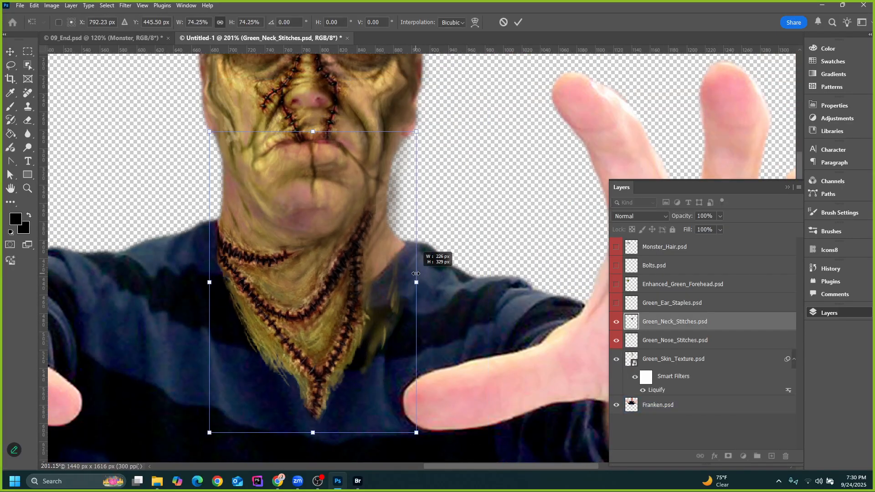
{"action": "left_click_drag", "start_coordinate": [285, 295], "coordinate": [288, 281]}
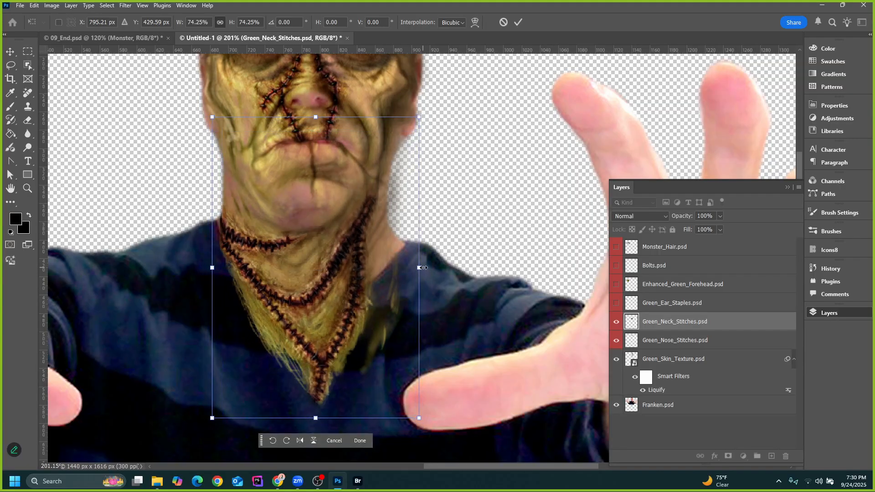
{"action": "left_click_drag", "start_coordinate": [424, 267], "coordinate": [433, 268]}
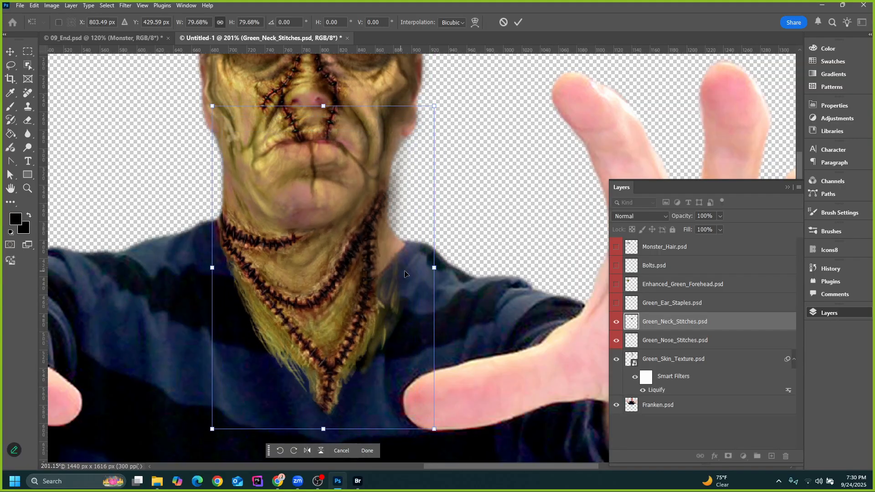
{"action": "left_click_drag", "start_coordinate": [303, 258], "coordinate": [299, 256]}
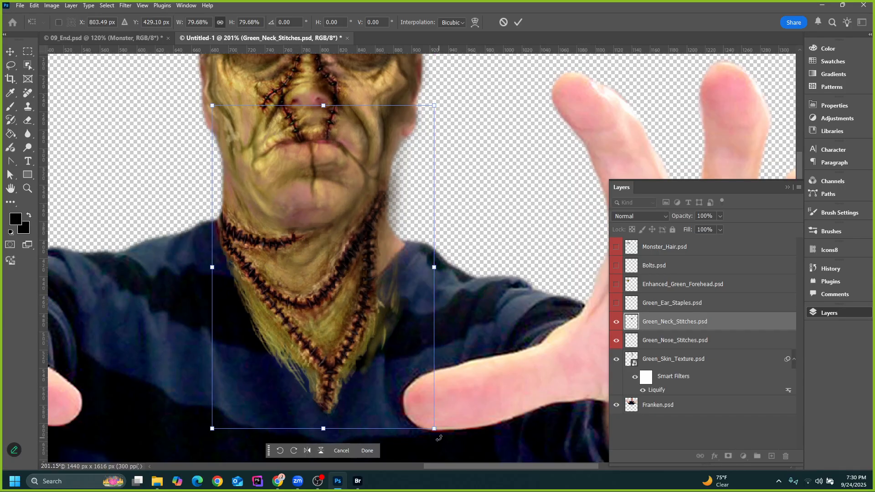
Refine the neck stitches to about 78.4%, align them with the sides of the neck, and commit the transform
{"action": "left_click_drag", "start_coordinate": [434, 429], "coordinate": [437, 432]}
{"action": "mouse_move", "coordinate": [356, 318]}
{"action": "left_mouse_down"}
{"action": "mouse_move", "coordinate": [351, 309]}
{"action": "mouse_move", "coordinate": [358, 315]}
{"action": "left_mouse_up"}
{"action": "left_click_drag", "start_coordinate": [439, 263], "coordinate": [434, 265]}
{"action": "left_click_drag", "start_coordinate": [216, 267], "coordinate": [216, 267]}
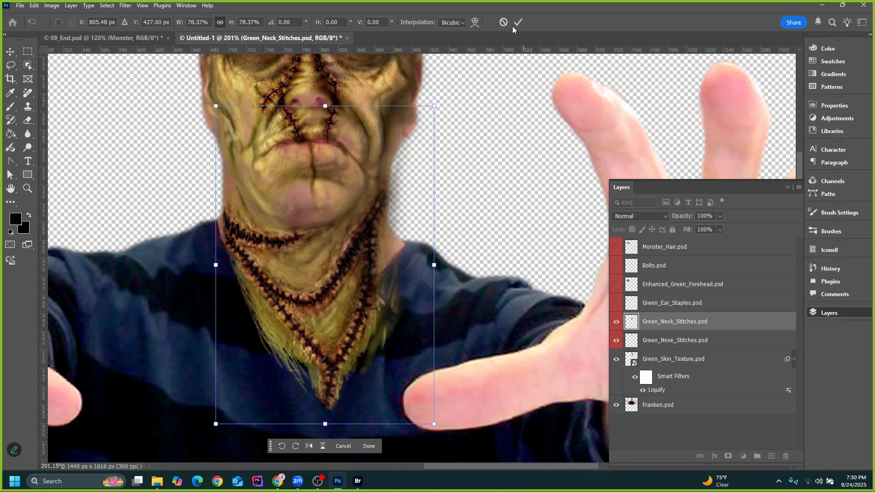
{"action": "left_click", "coordinate": [518, 21]}
{"action": "key", "text": "ctrl+0"}
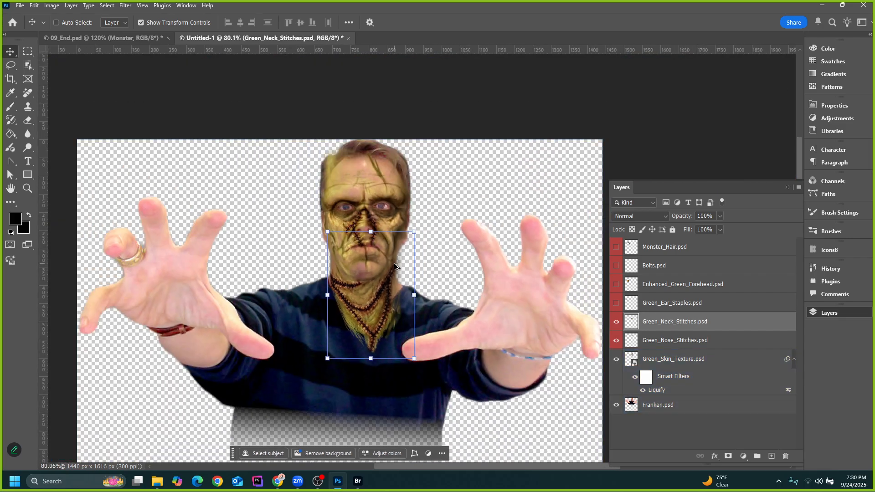
Select and show Green_Ear_Staples.psd, and move the staples beside the ear at the image-left side of the face
{"action": "scroll", "coordinate": [409, 314], "scroll_direction": "up", "scroll_amount": 2}
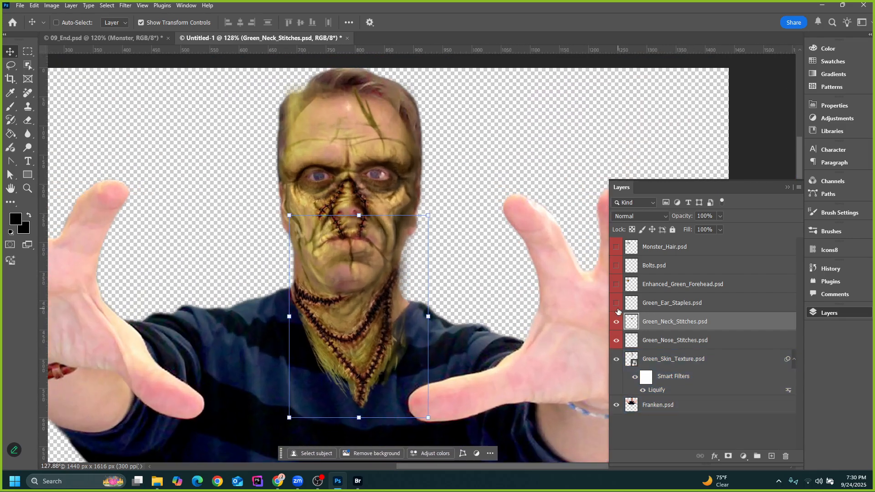
{"action": "left_click", "coordinate": [658, 303]}
{"action": "left_click", "coordinate": [617, 304]}
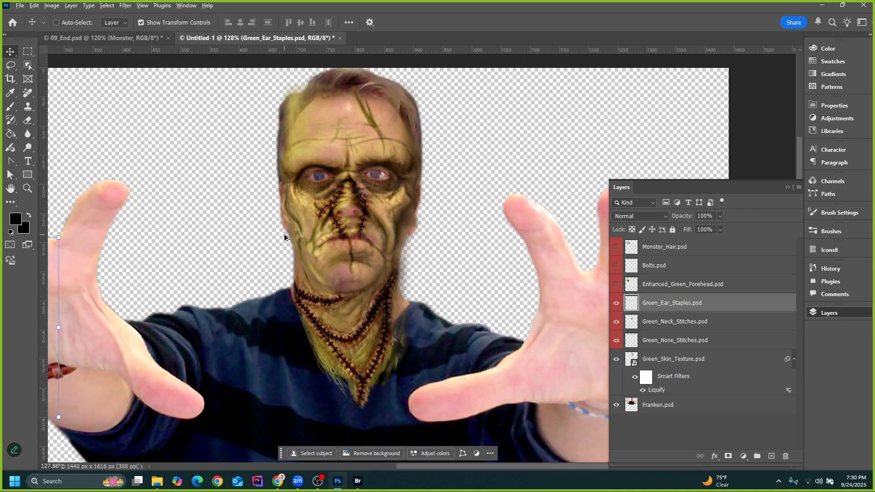
{"action": "scroll", "coordinate": [284, 237], "scroll_direction": "down", "scroll_amount": 3}
{"action": "left_click_drag", "start_coordinate": [171, 279], "coordinate": [329, 230]}
{"action": "scroll", "coordinate": [303, 214], "scroll_direction": "up", "scroll_amount": 5}
{"action": "scroll", "coordinate": [329, 230], "scroll_direction": "up", "scroll_amount": 2}
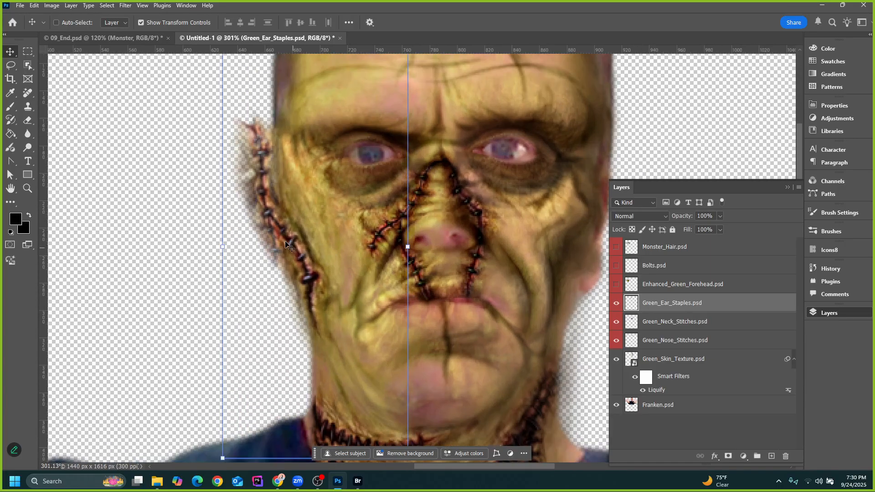
Scale the ear staples down to about 69.4%, fit them along the face's edge in front of the ear, and commit the transform
{"action": "left_click_drag", "start_coordinate": [223, 246], "coordinate": [269, 245]}
{"action": "left_click_drag", "start_coordinate": [333, 243], "coordinate": [314, 259]}
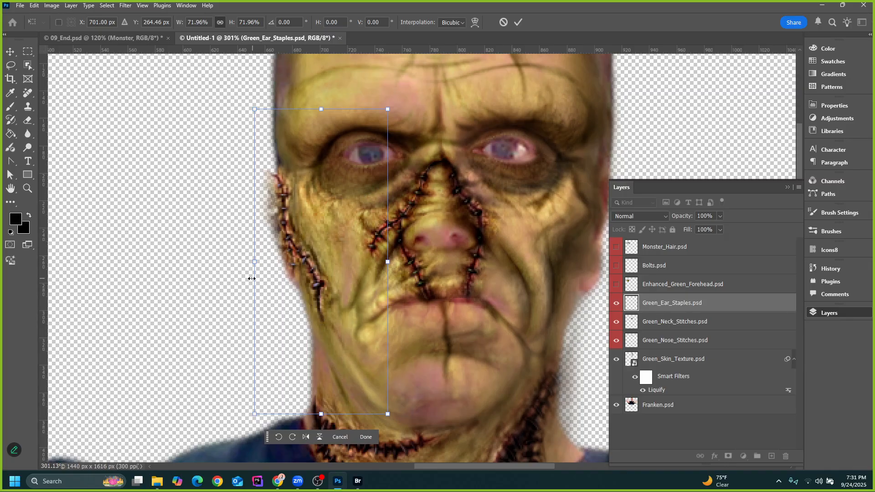
{"action": "left_click_drag", "start_coordinate": [252, 279], "coordinate": [246, 261]}
{"action": "left_click_drag", "start_coordinate": [252, 101], "coordinate": [272, 140]}
{"action": "left_click_drag", "start_coordinate": [306, 255], "coordinate": [296, 168]}
{"action": "scroll", "coordinate": [306, 233], "scroll_direction": "up", "scroll_amount": 4}
{"action": "left_click_drag", "start_coordinate": [309, 270], "coordinate": [303, 198]}
{"action": "scroll", "coordinate": [304, 199], "scroll_direction": "down", "scroll_amount": 3}
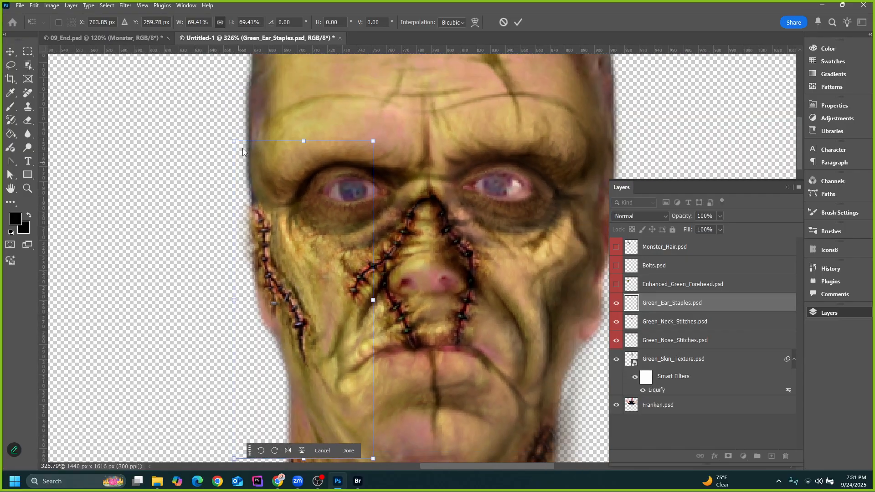
{"action": "scroll", "coordinate": [300, 284], "scroll_direction": "down", "scroll_amount": 2}
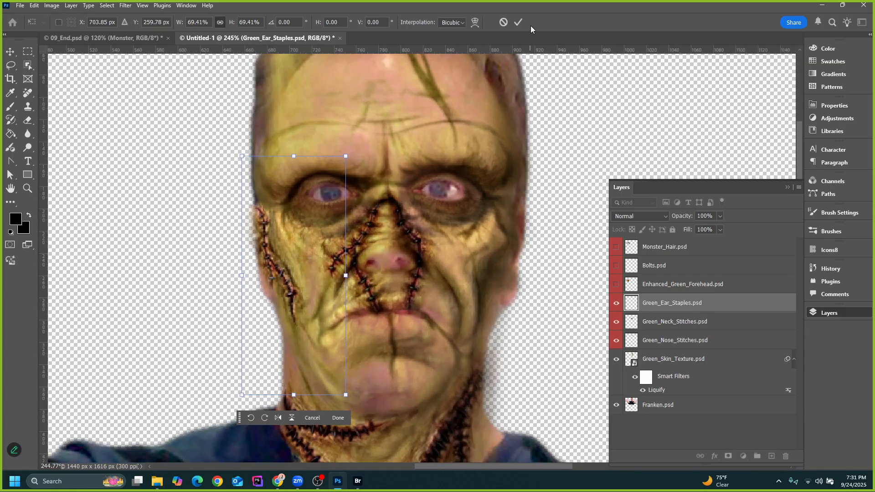
{"action": "left_click", "coordinate": [518, 22]}
Compare the ear staples' placement with the finished monster in 09_End.psd, and return to the Untitled-1 document
{"action": "left_click", "coordinate": [108, 38]}
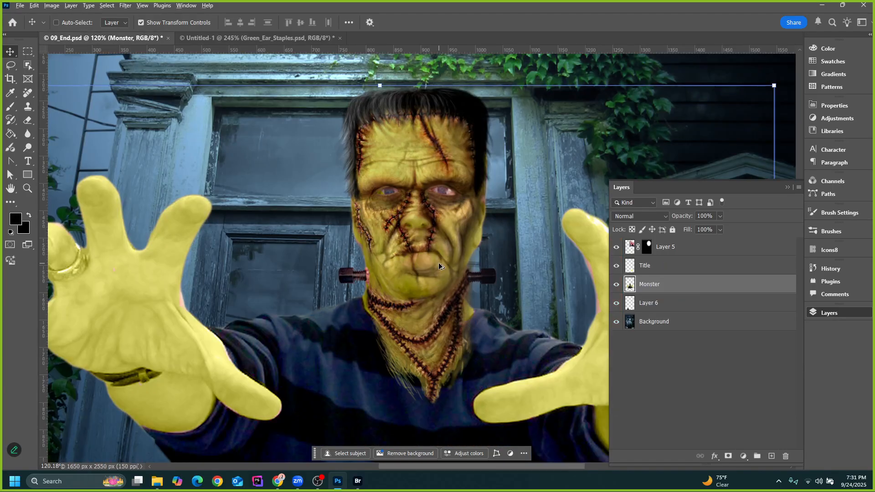
{"action": "scroll", "coordinate": [439, 265], "scroll_direction": "up", "scroll_amount": 4}
{"action": "key", "text": "alt+comma"}
{"action": "scroll", "coordinate": [363, 245], "scroll_direction": "up", "scroll_amount": 1}
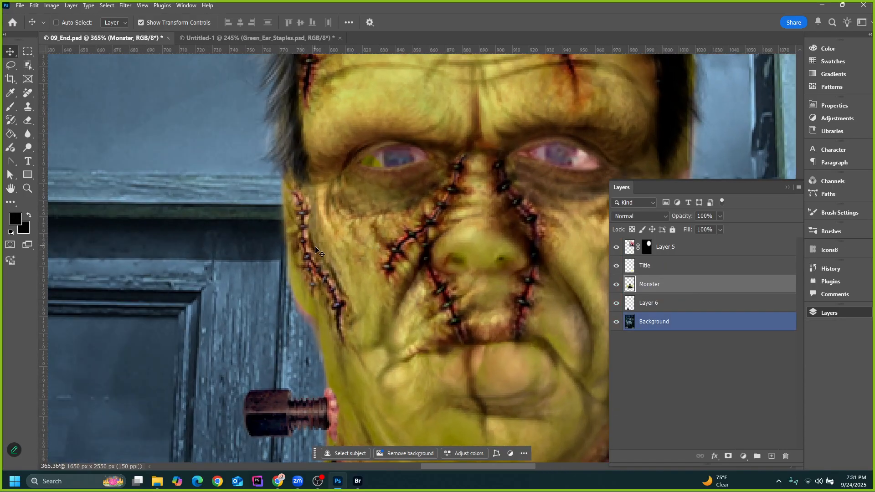
{"action": "left_click", "coordinate": [211, 38]}
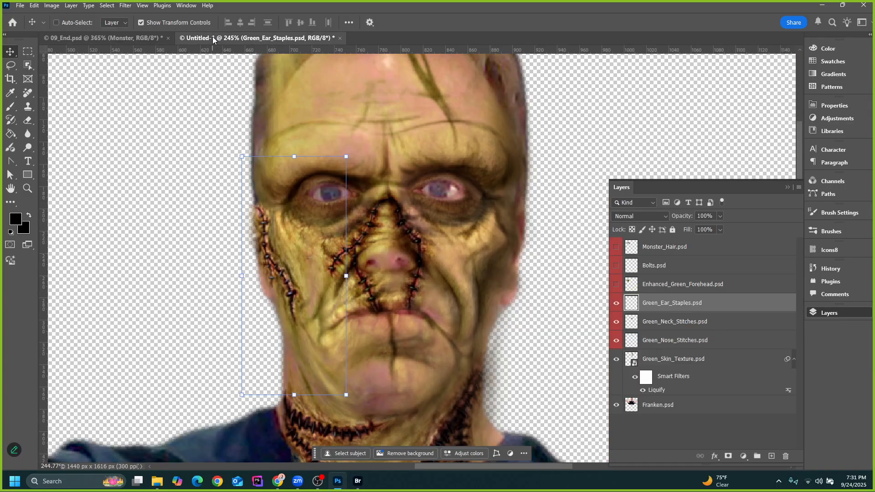
{"action": "left_click", "coordinate": [112, 38]}
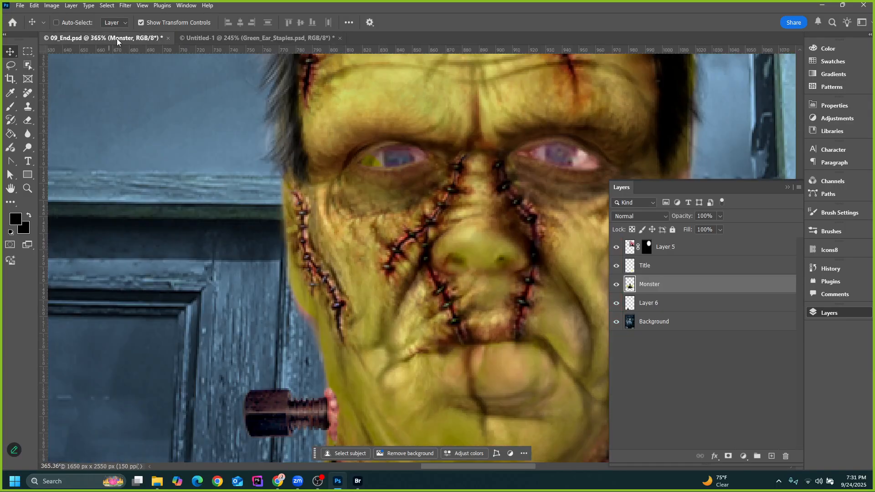
{"action": "left_click", "coordinate": [230, 38]}
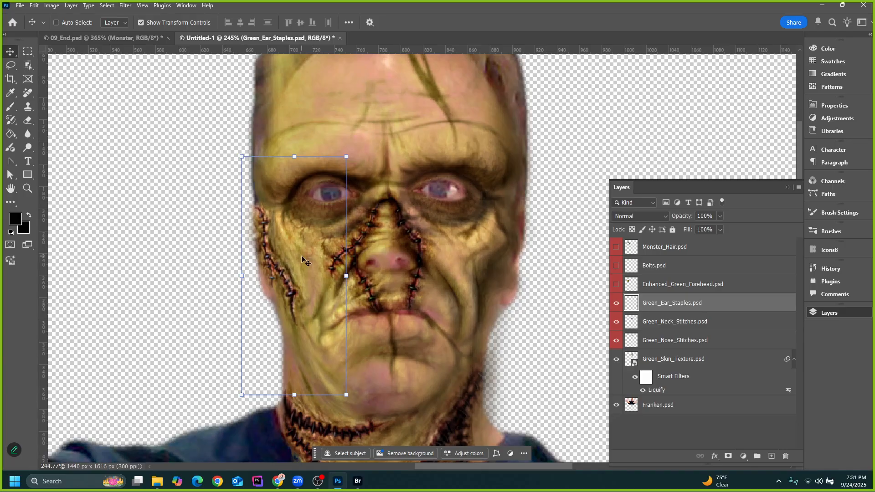
{"action": "left_click", "coordinate": [320, 145], "text": "ctrl"}
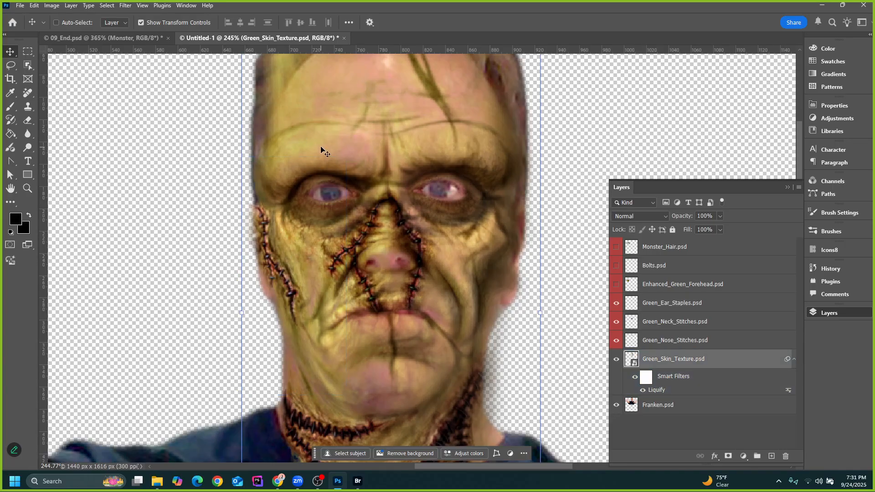
{"action": "left_click_drag", "start_coordinate": [320, 145], "coordinate": [290, 144]}
{"action": "key", "text": "ctrl+z"}
{"action": "scroll", "coordinate": [314, 242], "scroll_direction": "up", "scroll_amount": 3}
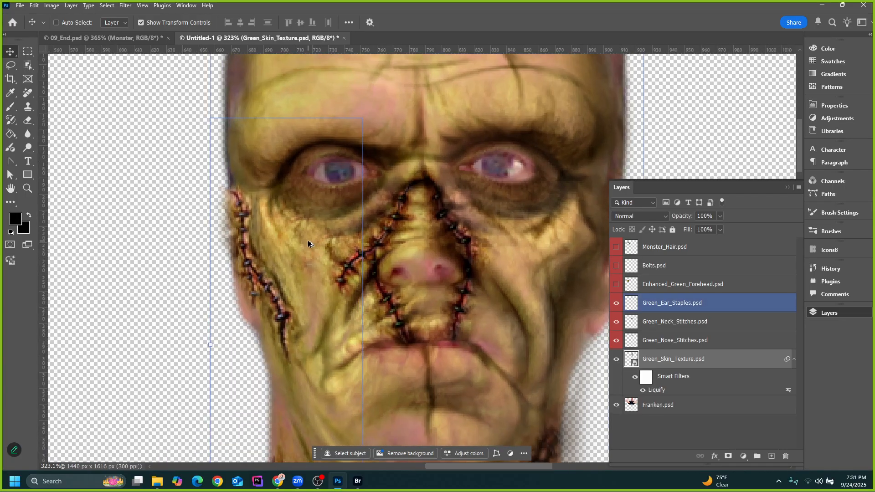
{"action": "scroll", "coordinate": [314, 243], "scroll_direction": "down", "scroll_amount": 1}
{"action": "scroll", "coordinate": [385, 173], "scroll_direction": "down", "scroll_amount": 8}
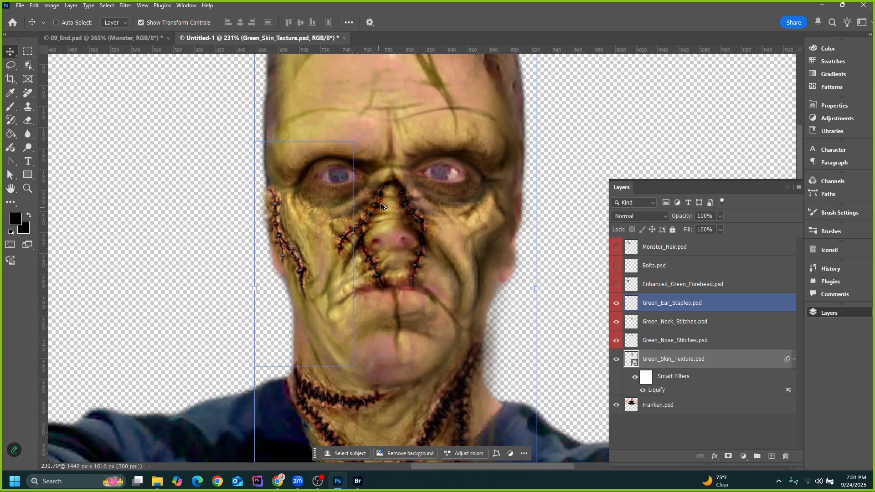
{"action": "scroll", "coordinate": [360, 244], "scroll_direction": "down", "scroll_amount": 2}
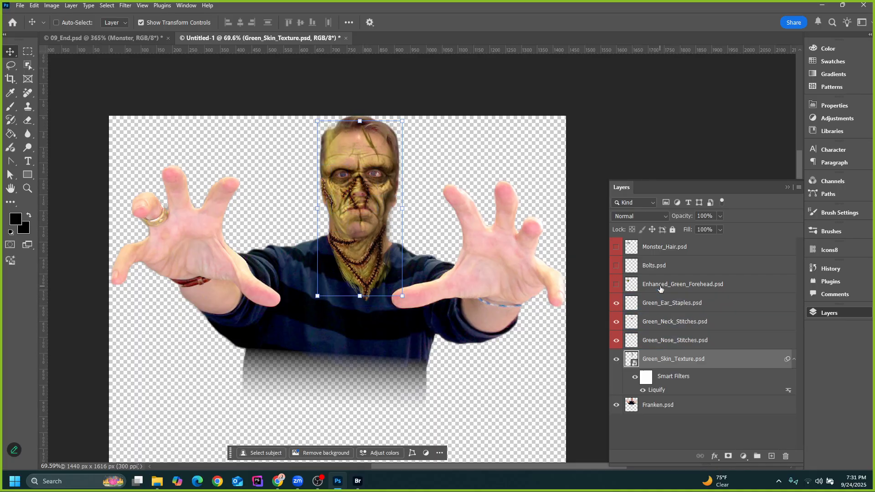
Select Enhanced_Green_Forehead.psd, examine the finished monster's forehead in 09_End.psd, and return to the Untitled-1 document
{"action": "left_click", "coordinate": [660, 288]}
{"action": "left_click", "coordinate": [664, 302]}
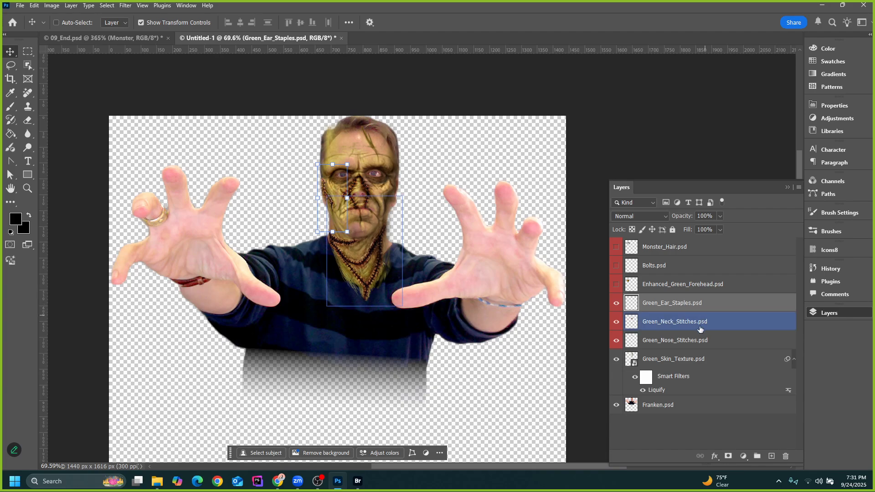
{"action": "left_click", "coordinate": [615, 304]}
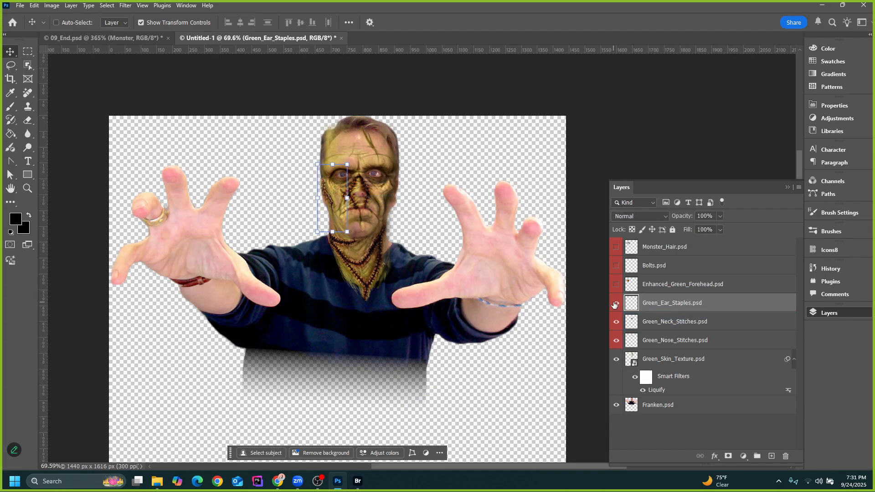
{"action": "left_click", "coordinate": [662, 287]}
{"action": "left_click", "coordinate": [132, 38]}
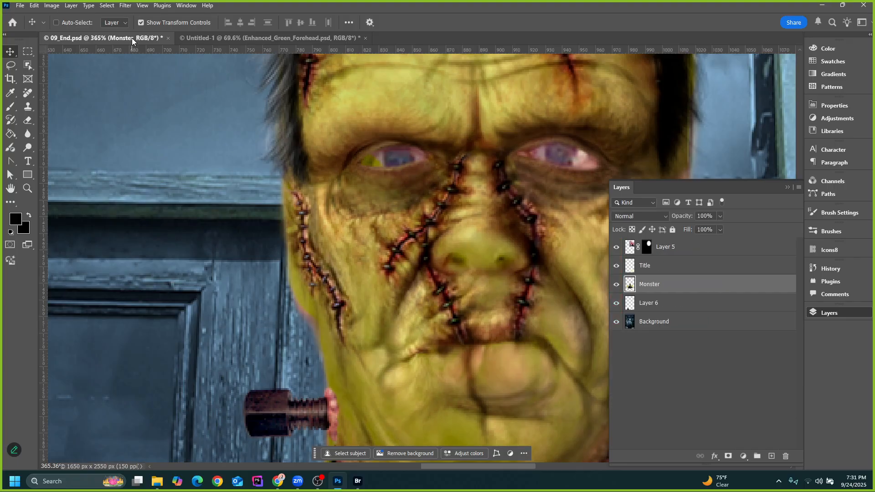
{"action": "scroll", "coordinate": [453, 216], "scroll_direction": "down", "scroll_amount": 5}
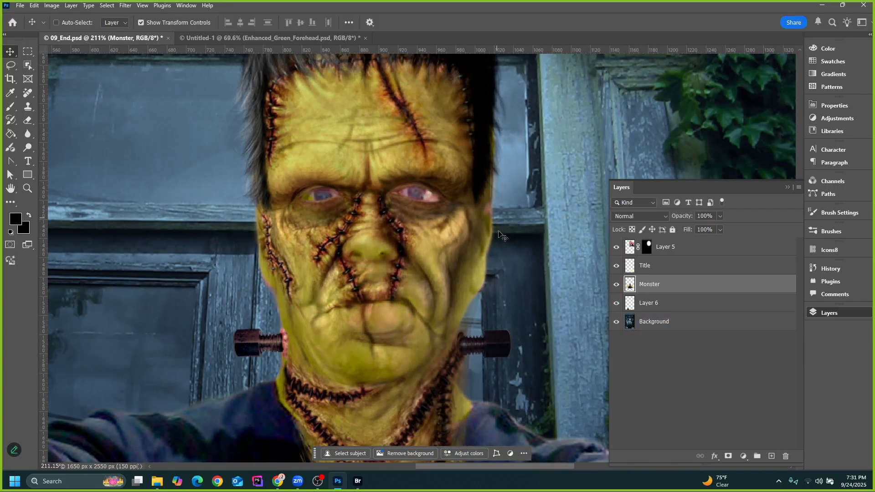
{"action": "left_click", "coordinate": [268, 37]}
{"action": "scroll", "coordinate": [344, 176], "scroll_direction": "up", "scroll_amount": 3}
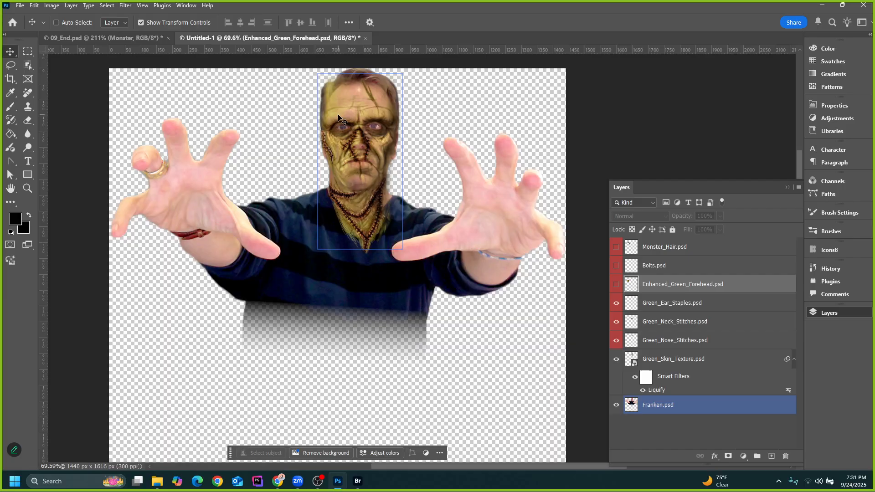
{"action": "scroll", "coordinate": [342, 175], "scroll_direction": "up", "scroll_amount": 8}
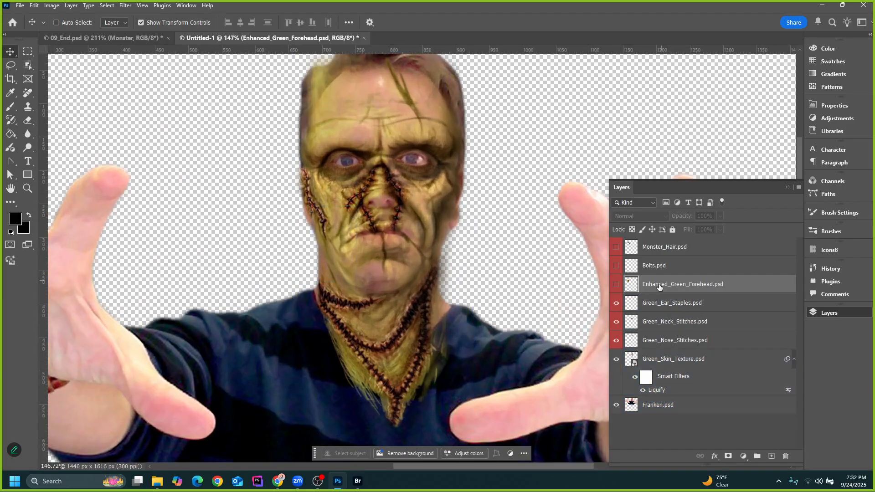
Show Enhanced_Green_Forehead.psd and move the stitched forehead from the hand onto the top of the man's head
{"action": "left_click", "coordinate": [616, 287]}
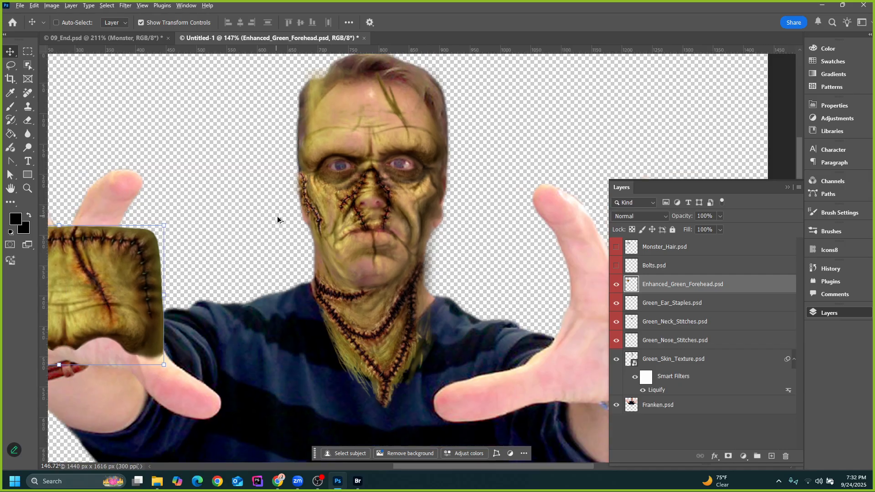
{"action": "scroll", "coordinate": [269, 214], "scroll_direction": "down", "scroll_amount": 5}
{"action": "left_click_drag", "start_coordinate": [170, 254], "coordinate": [387, 132]}
{"action": "scroll", "coordinate": [410, 136], "scroll_direction": "up", "scroll_amount": 5}
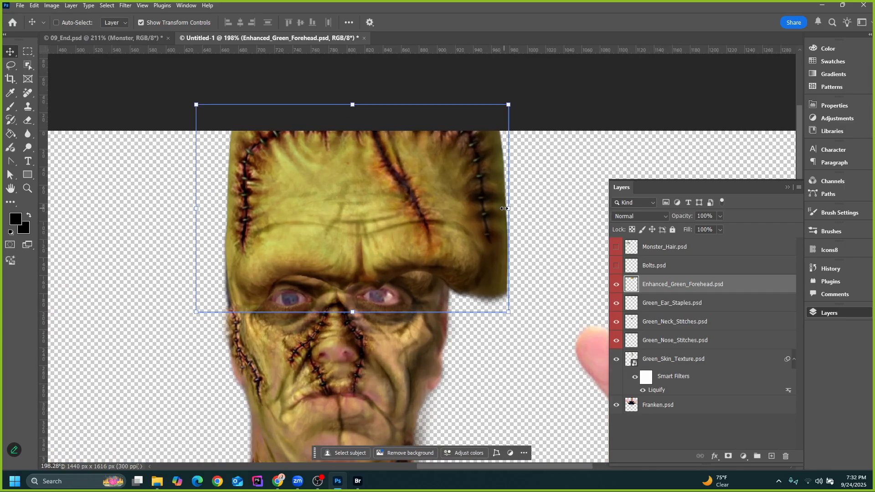
{"action": "left_click_drag", "start_coordinate": [504, 208], "coordinate": [434, 215]}
{"action": "left_click_drag", "start_coordinate": [312, 201], "coordinate": [381, 201]}
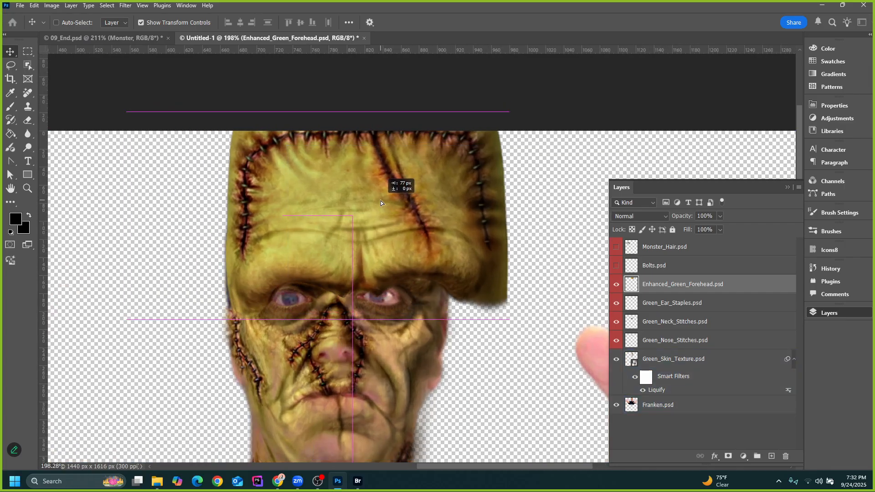
Scale the stitched forehead down to about 80.2%, align it with the man's brow and head sides, and commit the transform
{"action": "key", "text": "ctrl+t"}
{"action": "left_click_drag", "start_coordinate": [517, 215], "coordinate": [415, 210]}
{"action": "left_click_drag", "start_coordinate": [344, 214], "coordinate": [363, 237]}
{"action": "mouse_move", "coordinate": [438, 242]}
{"action": "left_mouse_down"}
{"action": "mouse_move", "coordinate": [449, 242]}
{"action": "mouse_move", "coordinate": [408, 245]}
{"action": "mouse_move", "coordinate": [457, 245]}
{"action": "mouse_move", "coordinate": [420, 242]}
{"action": "mouse_move", "coordinate": [451, 231]}
{"action": "left_mouse_up"}
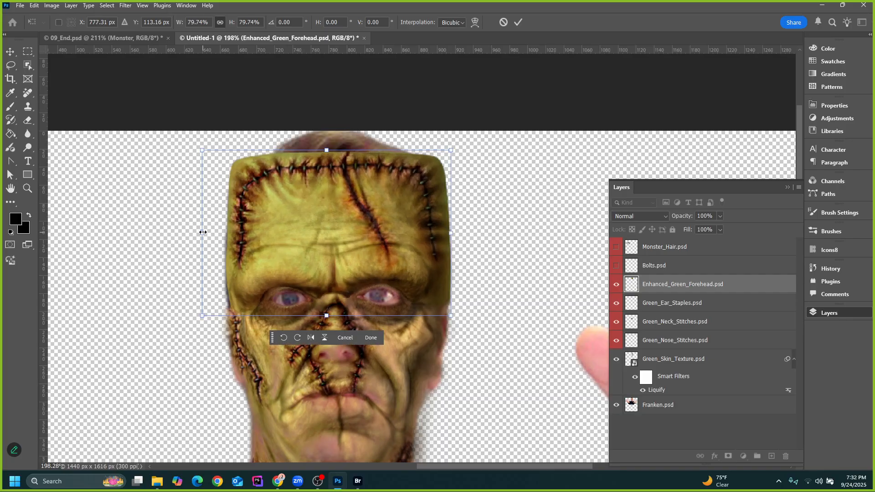
{"action": "left_click_drag", "start_coordinate": [203, 232], "coordinate": [201, 232]}
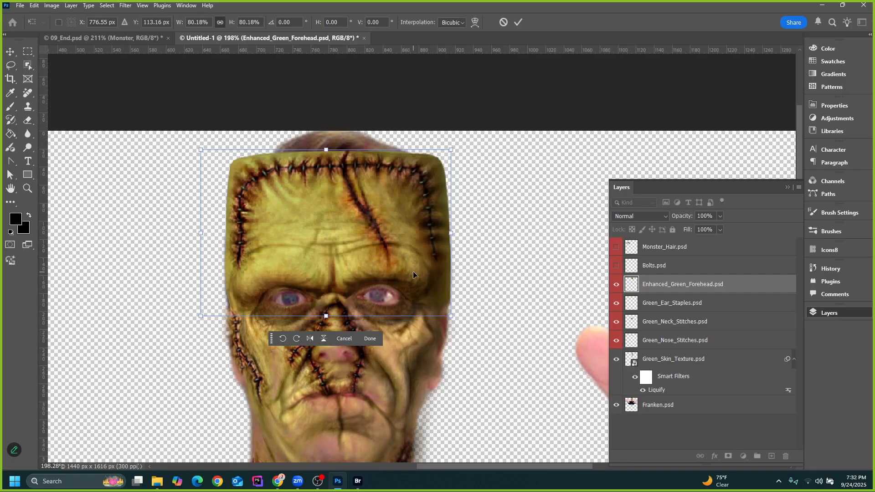
{"action": "key", "text": "Up"}
{"action": "key", "text": "Up"}
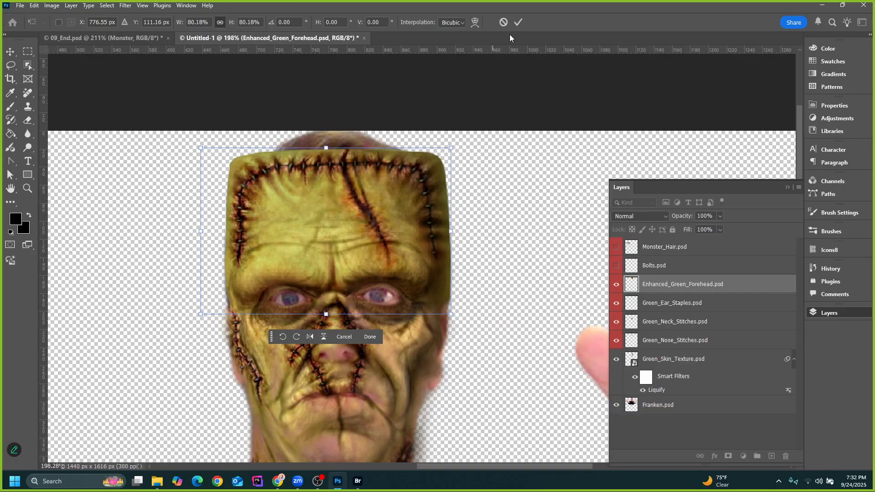
{"action": "left_click", "coordinate": [518, 22]}
Compare the forehead's placement with the finished monster in 09_End.psd, and return to the Untitled-1 document
{"action": "left_click", "coordinate": [108, 40]}
{"action": "scroll", "coordinate": [335, 260], "scroll_direction": "up", "scroll_amount": 5}
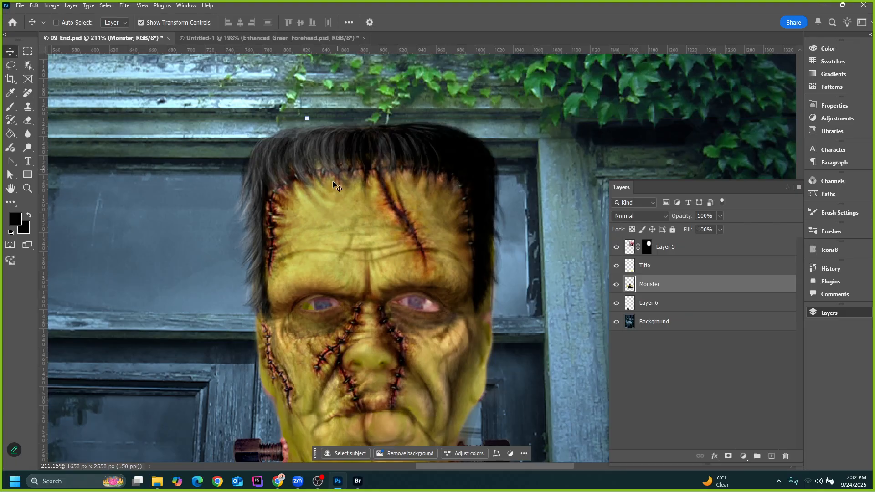
{"action": "left_click", "coordinate": [283, 38]}
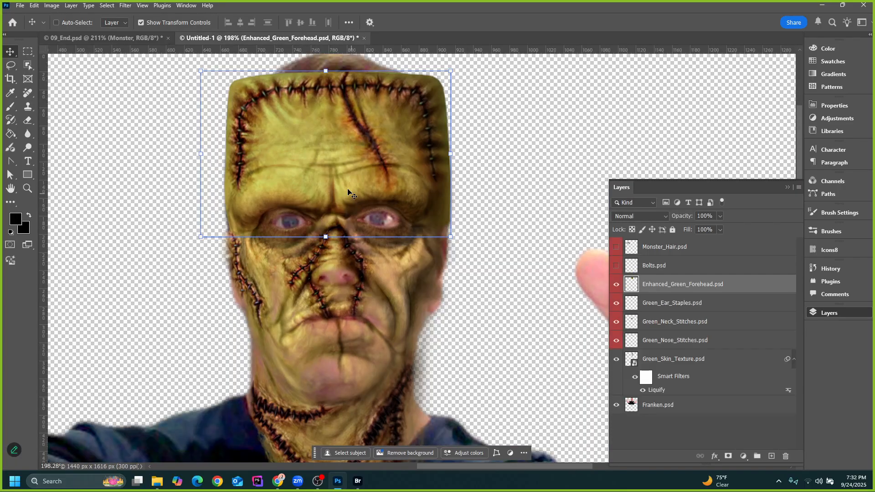
{"action": "scroll", "coordinate": [350, 254], "scroll_direction": "up", "scroll_amount": 2}
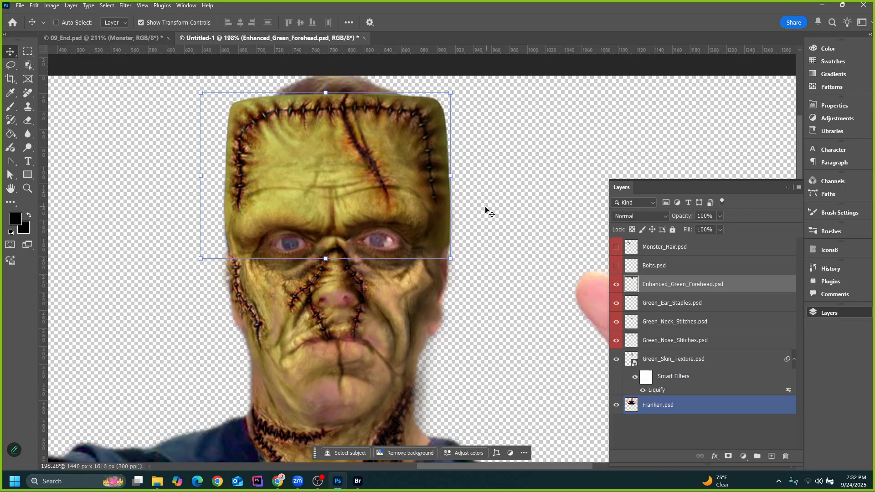
Show Bolts.psd, move the bolts from the hand to the man's neck, and try scaling them down to the neck's width
{"action": "left_click", "coordinate": [616, 265]}
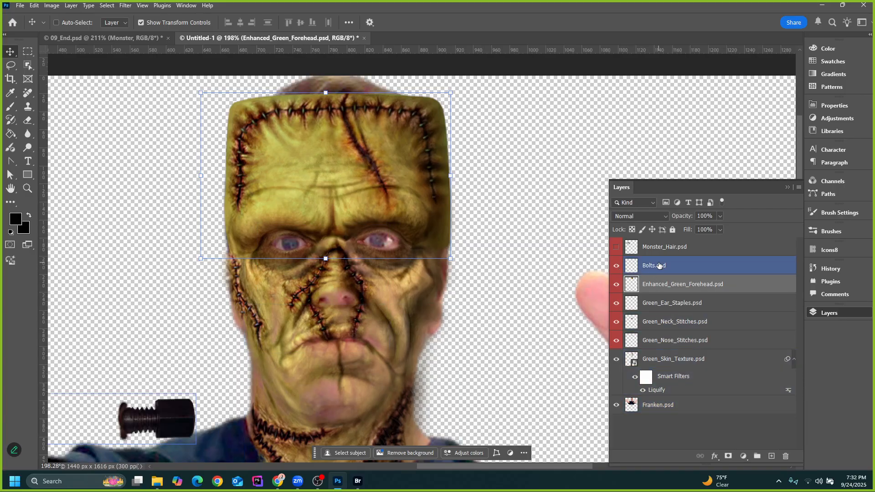
{"action": "left_click", "coordinate": [659, 265]}
{"action": "scroll", "coordinate": [214, 357], "scroll_direction": "down", "scroll_amount": 2}
{"action": "left_click_drag", "start_coordinate": [188, 368], "coordinate": [380, 354]}
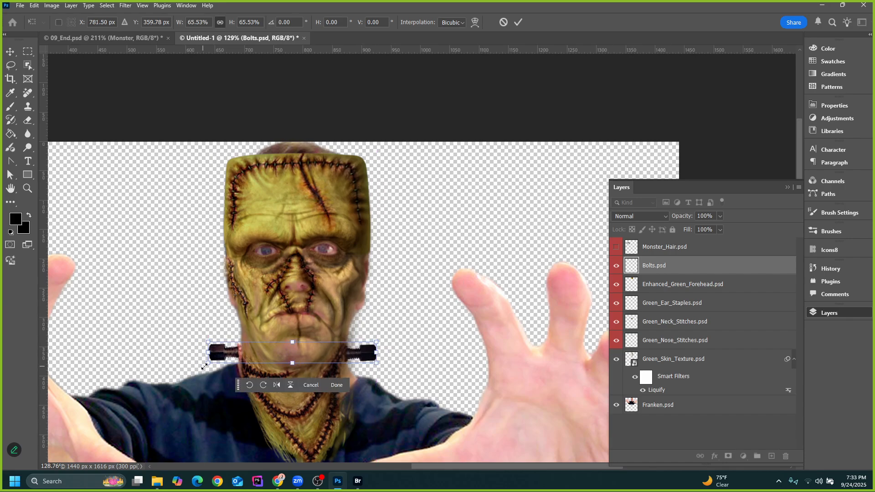
{"action": "left_click_drag", "start_coordinate": [207, 355], "coordinate": [212, 356]}
{"action": "left_click_drag", "start_coordinate": [380, 357], "coordinate": [371, 357]}
Examine where the bolts meet the finished monster's neck in 09_End.psd, and return to the Untitled-1 document
{"action": "left_click", "coordinate": [110, 39]}
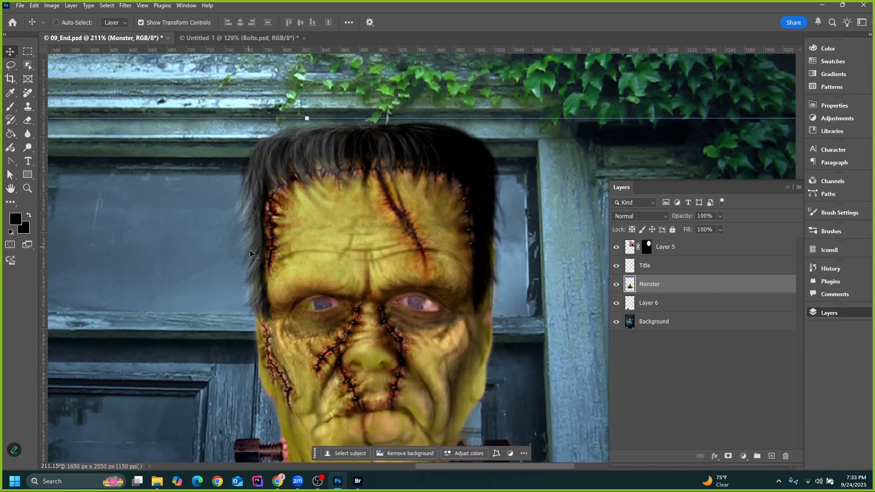
{"action": "scroll", "coordinate": [226, 236], "scroll_direction": "down", "scroll_amount": 3}
{"action": "scroll", "coordinate": [228, 242], "scroll_direction": "down", "scroll_amount": 3}
{"action": "scroll", "coordinate": [294, 348], "scroll_direction": "up", "scroll_amount": 3}
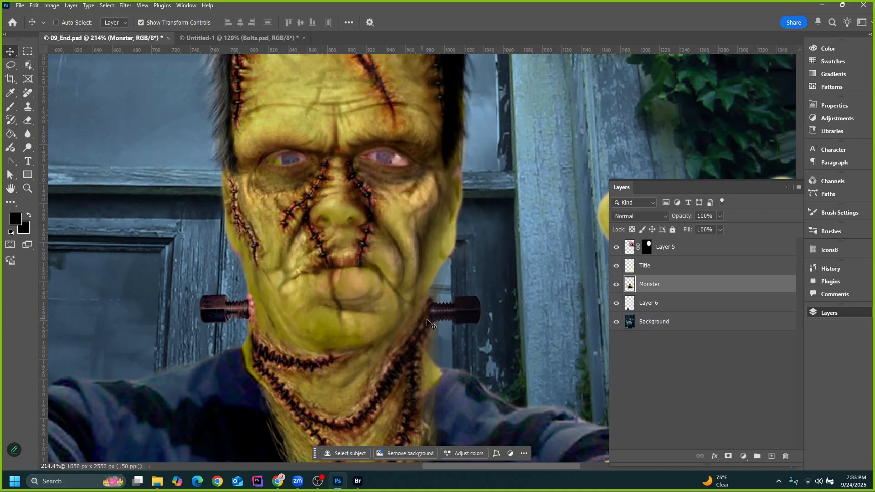
{"action": "left_click", "coordinate": [207, 38]}
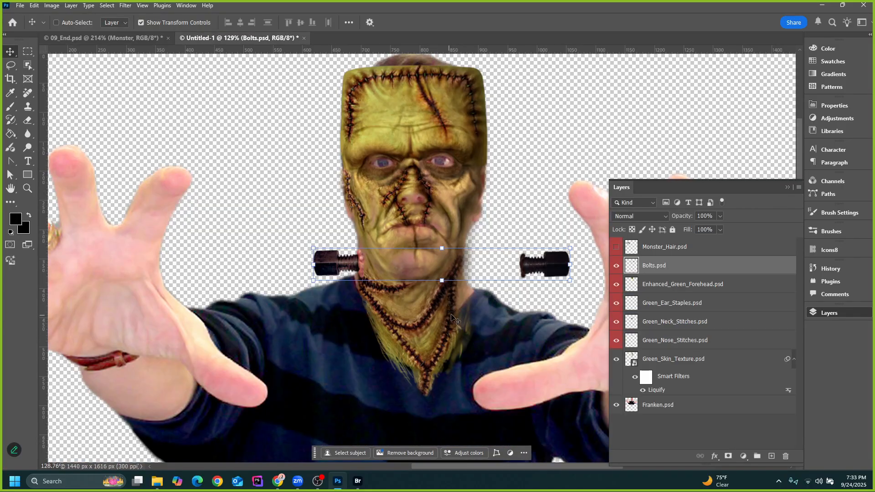
Scale the neck bolts down to about 60%, fit them against both sides of the neck, and commit the transform
{"action": "scroll", "coordinate": [462, 265], "scroll_direction": "up", "scroll_amount": 5}
{"action": "left_click_drag", "start_coordinate": [124, 265], "coordinate": [157, 267]}
{"action": "scroll", "coordinate": [502, 286], "scroll_direction": "down", "scroll_amount": 2}
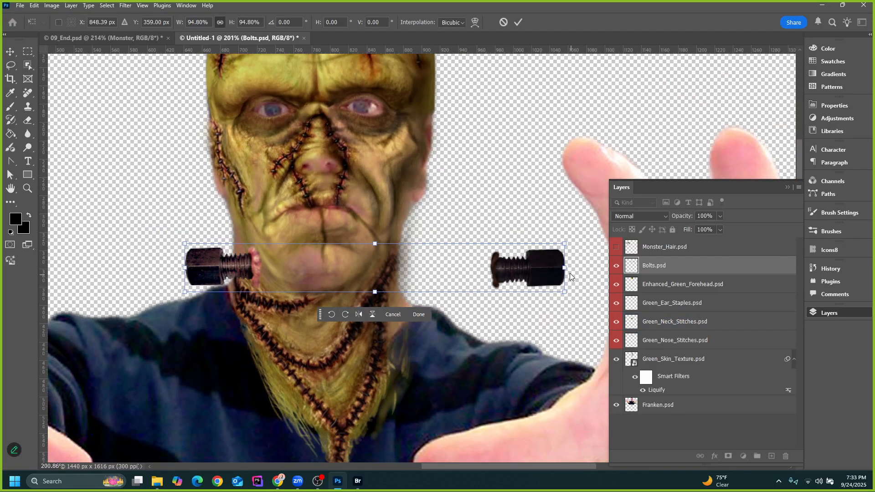
{"action": "left_click_drag", "start_coordinate": [570, 276], "coordinate": [425, 268]}
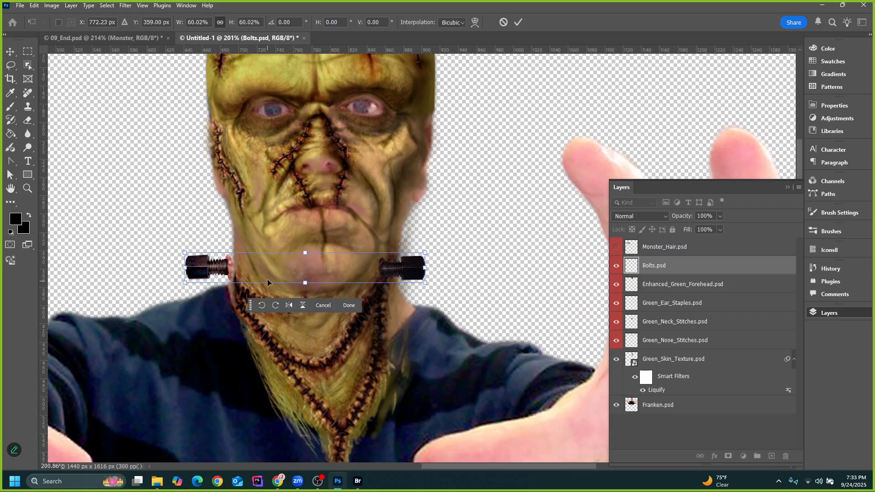
{"action": "left_click_drag", "start_coordinate": [245, 274], "coordinate": [256, 274]}
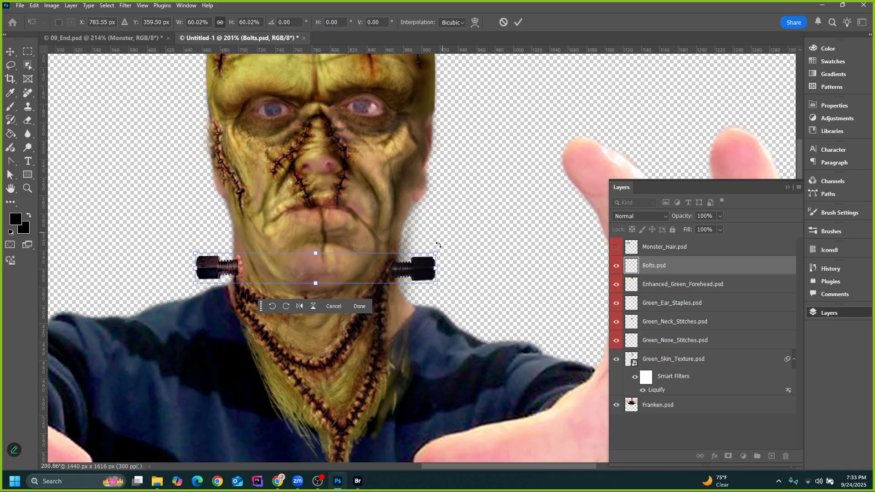
{"action": "left_click", "coordinate": [520, 21]}
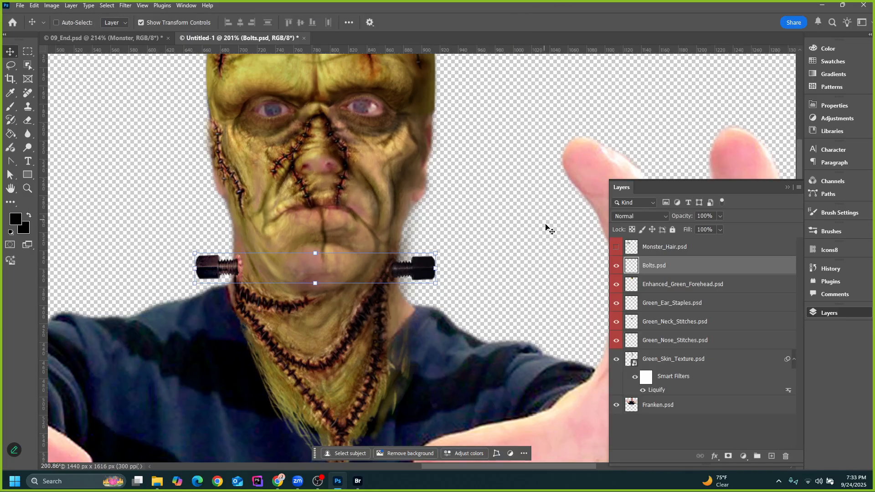
Show Monster_Hair.psd and move the black hair from the hand onto the top of the man's head
{"action": "left_click", "coordinate": [616, 254]}
{"action": "left_click", "coordinate": [661, 249]}
{"action": "scroll", "coordinate": [187, 267], "scroll_direction": "down", "scroll_amount": 5}
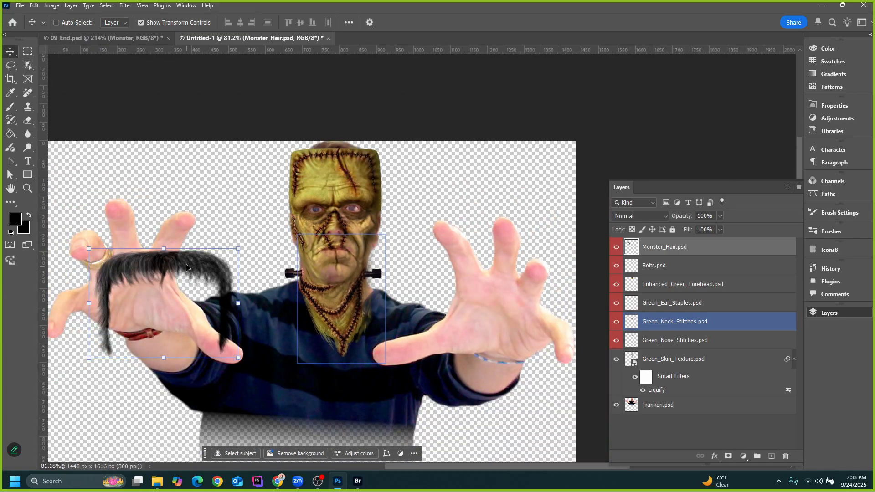
{"action": "left_click_drag", "start_coordinate": [186, 267], "coordinate": [378, 150]}
Scale the monster hair down to about 74.6% and fit it around the top and sides of the stitched forehead
{"action": "scroll", "coordinate": [387, 144], "scroll_direction": "up", "scroll_amount": 2}
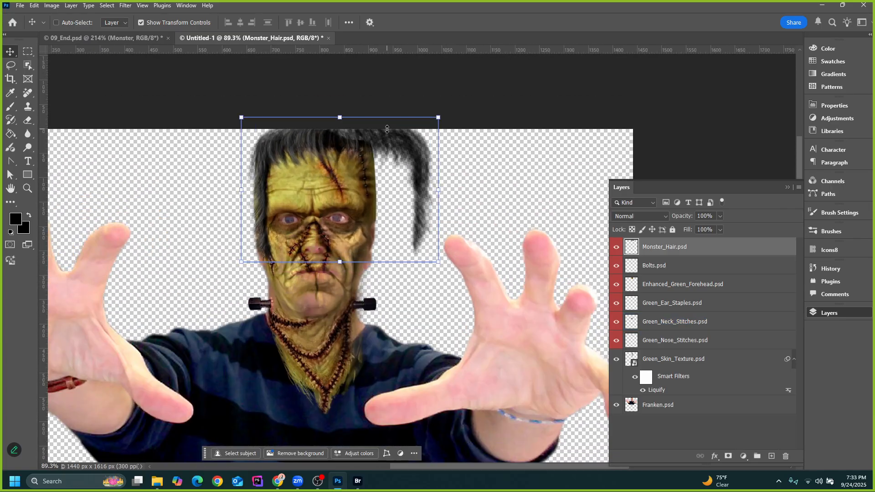
{"action": "scroll", "coordinate": [387, 129], "scroll_direction": "up", "scroll_amount": 3}
{"action": "key", "text": "ctrl+t"}
{"action": "left_click_drag", "start_coordinate": [463, 222], "coordinate": [375, 223]}
{"action": "left_click_drag", "start_coordinate": [321, 206], "coordinate": [321, 187]}
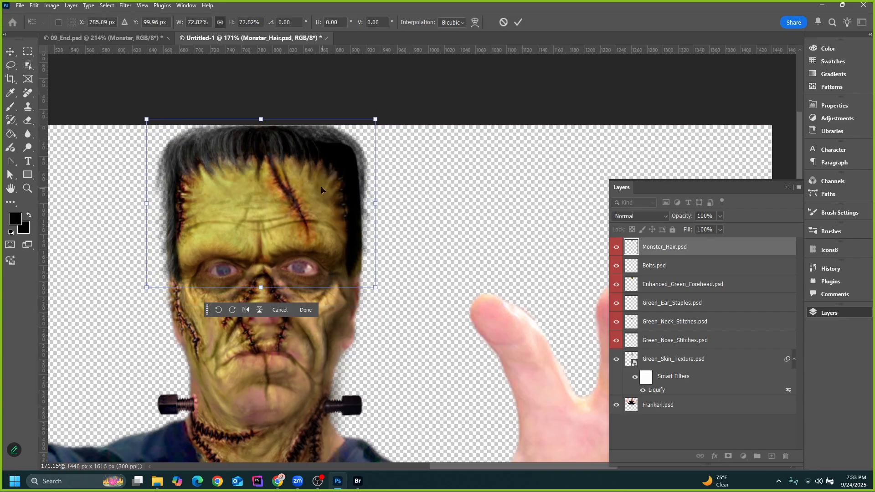
{"action": "mouse_move", "coordinate": [146, 202]}
{"action": "left_mouse_down"}
{"action": "mouse_move", "coordinate": [156, 202]}
{"action": "mouse_move", "coordinate": [147, 203]}
{"action": "left_mouse_up"}
{"action": "left_click_drag", "start_coordinate": [377, 206], "coordinate": [382, 204]}
{"action": "scroll", "coordinate": [322, 198], "scroll_direction": "up", "scroll_amount": 4}
{"action": "left_click_drag", "start_coordinate": [349, 175], "coordinate": [348, 185]}
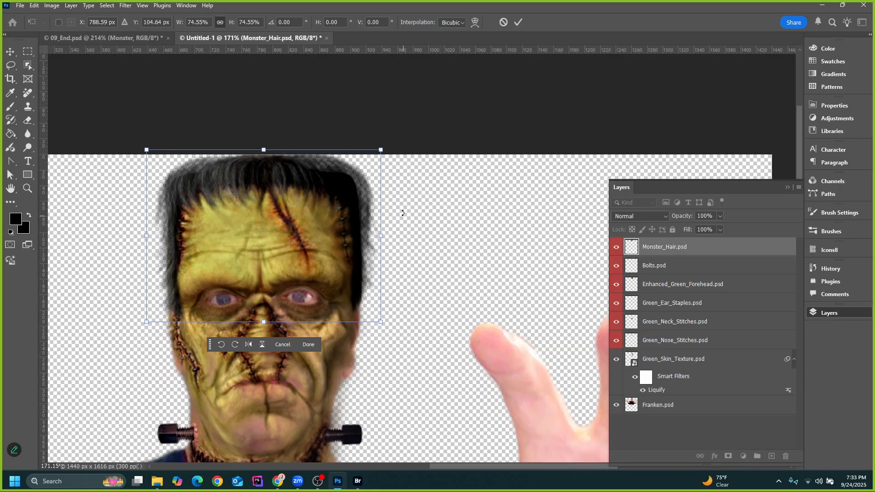
Compare with 09_End.psd, then scale the Monster_Hair.psd layer to 73.39% so it fits the head and commit the transform
{"action": "left_click", "coordinate": [128, 39]}
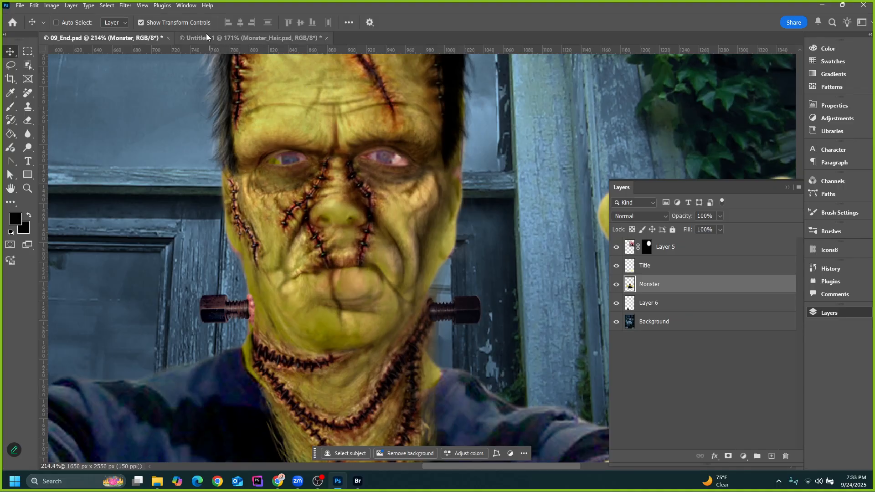
{"action": "left_click", "coordinate": [250, 37]}
{"action": "left_click_drag", "start_coordinate": [482, 154], "coordinate": [401, 147]}
{"action": "left_click_drag", "start_coordinate": [321, 102], "coordinate": [345, 108]}
{"action": "scroll", "coordinate": [335, 119], "scroll_direction": "up", "scroll_amount": 3}
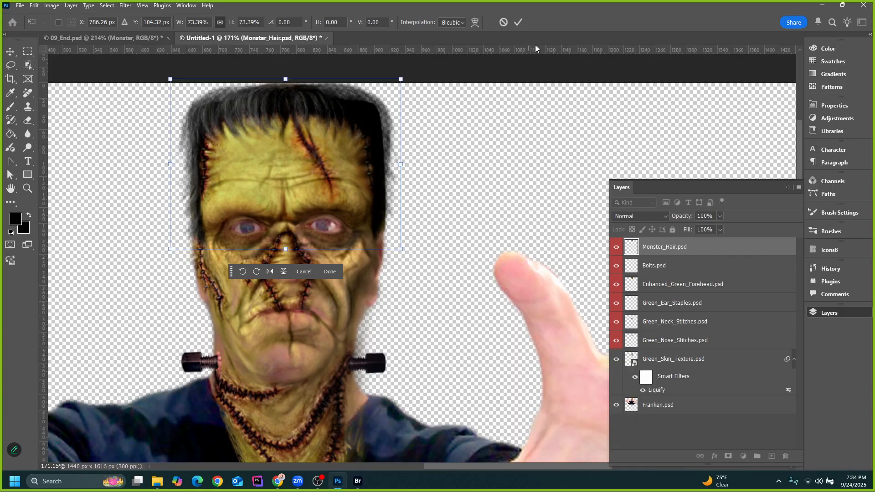
{"action": "left_click", "coordinate": [517, 22]}
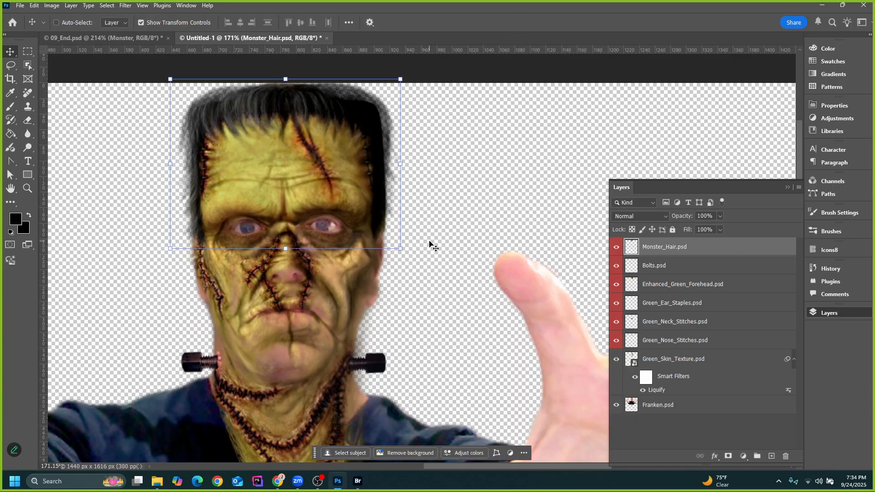
Deselect the hair layer and hide every layer except Franken.psd
{"action": "left_click", "coordinate": [450, 214]}
{"action": "scroll", "coordinate": [474, 227], "scroll_direction": "down", "scroll_amount": 5}
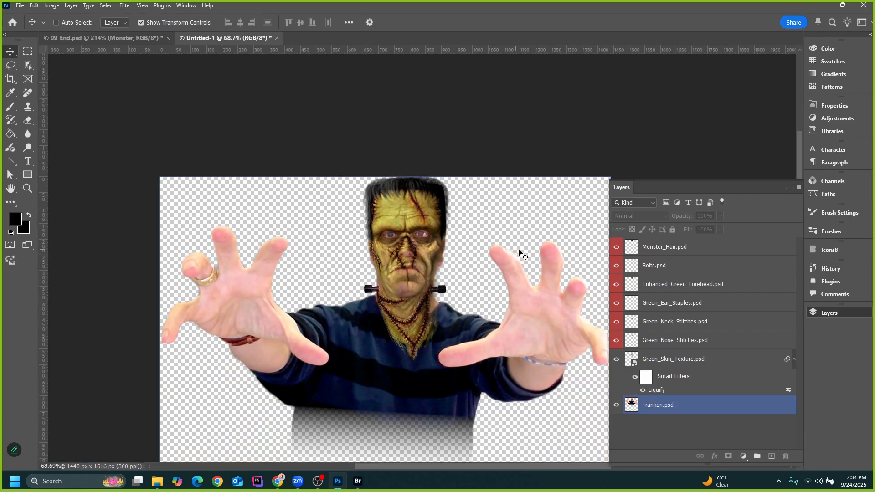
{"action": "scroll", "coordinate": [510, 292], "scroll_direction": "up", "scroll_amount": 2}
{"action": "scroll", "coordinate": [484, 283], "scroll_direction": "down", "scroll_amount": 4}
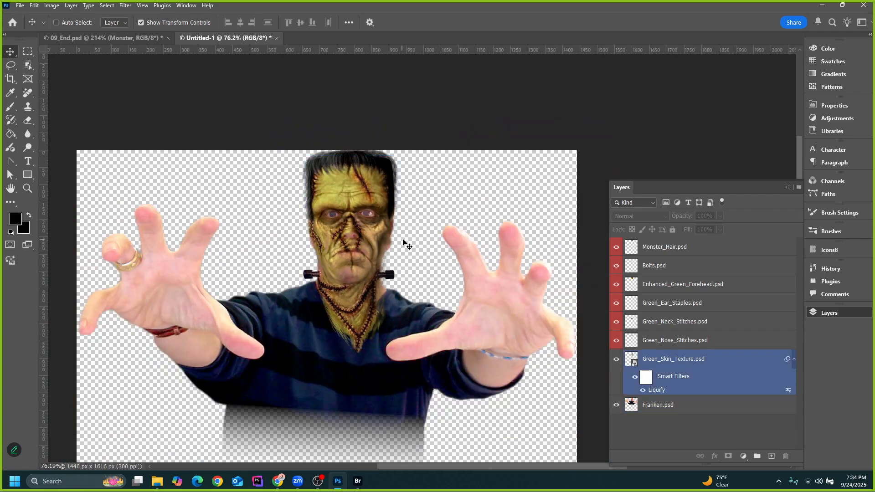
{"action": "scroll", "coordinate": [422, 273], "scroll_direction": "up", "scroll_amount": 4}
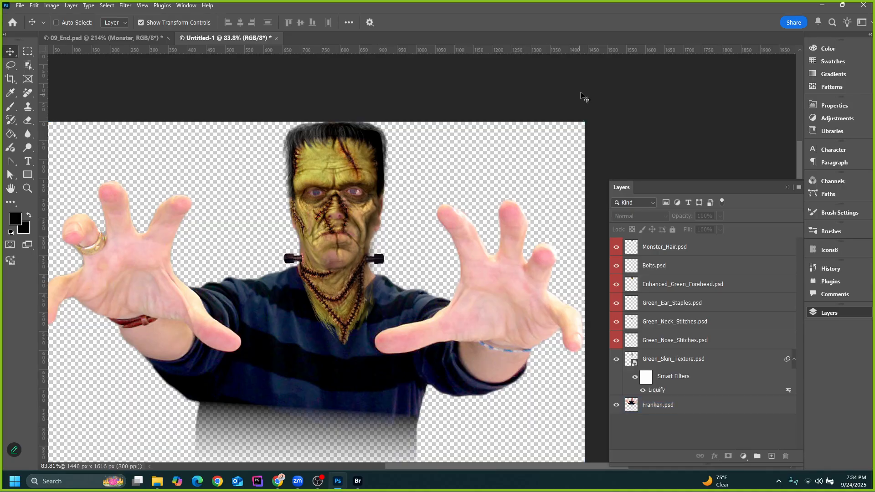
{"action": "left_click", "coordinate": [667, 300]}
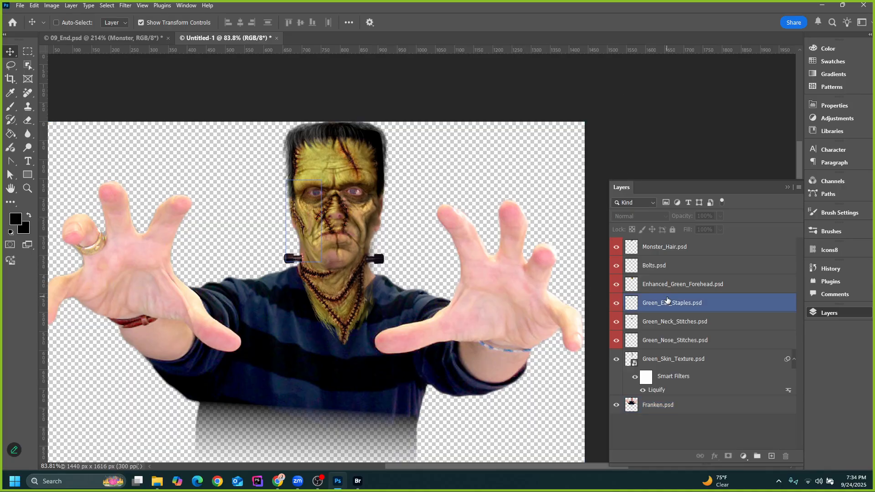
{"action": "left_click", "coordinate": [623, 266]}
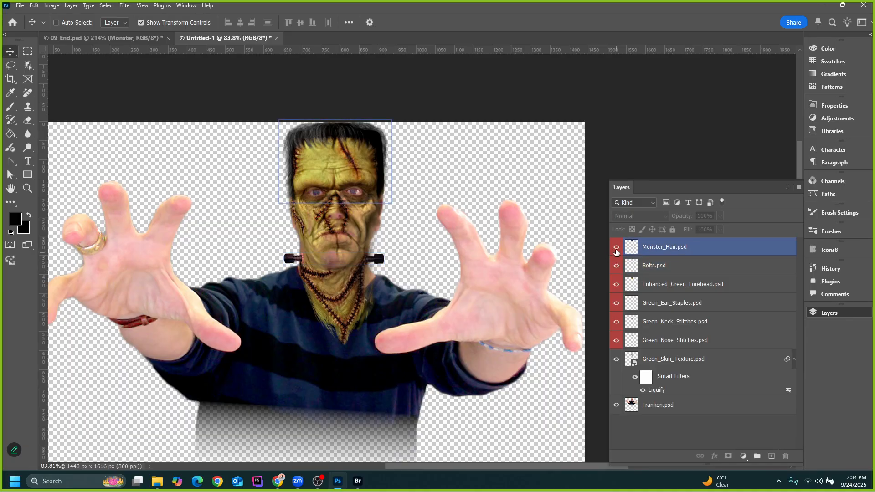
{"action": "left_click", "coordinate": [623, 404]}
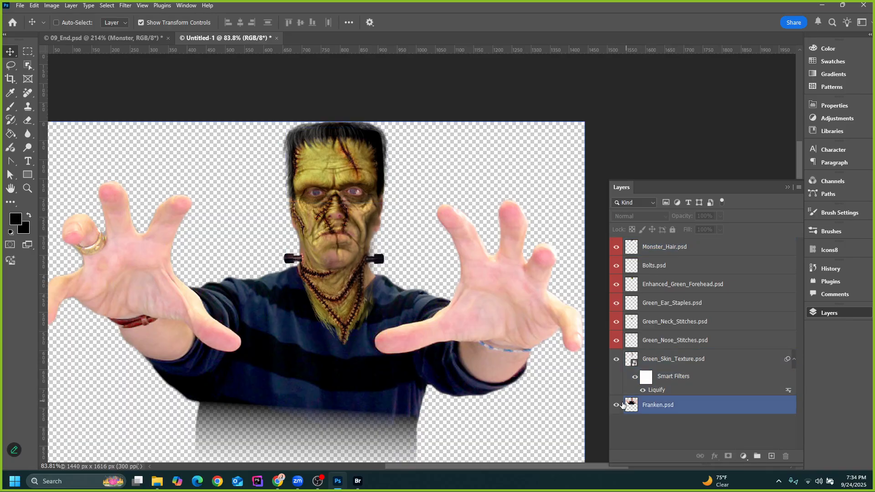
{"action": "left_click", "coordinate": [615, 409], "text": "alt"}
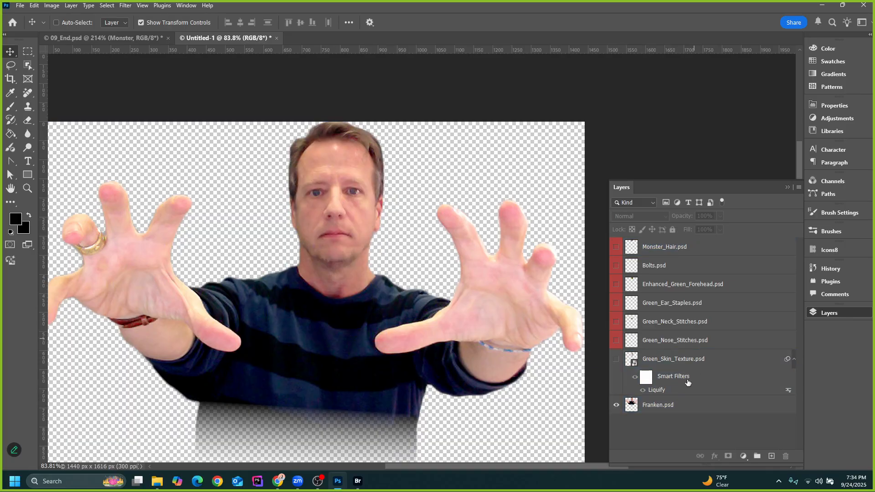
Select a rectangle around the man's head on Franken.psd and run Generative Fill with the prompt "frankenstein head"
{"action": "left_click", "coordinate": [27, 52]}
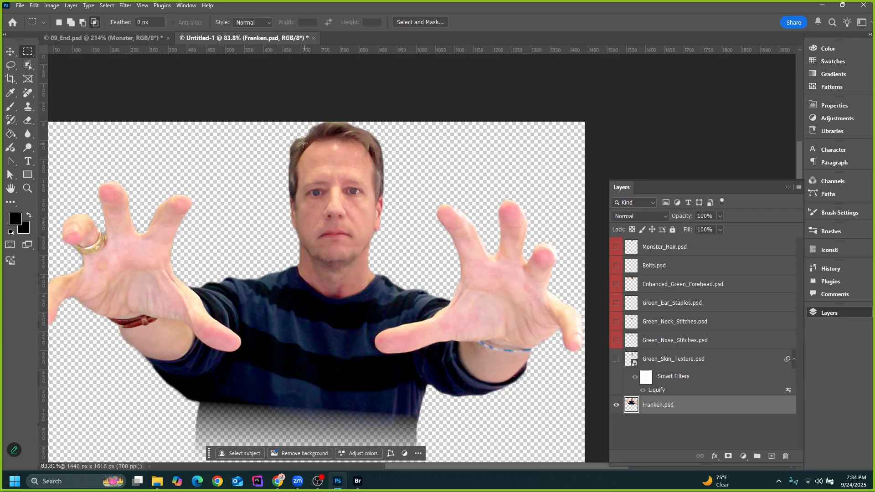
{"action": "left_click_drag", "start_coordinate": [265, 122], "coordinate": [406, 276]}
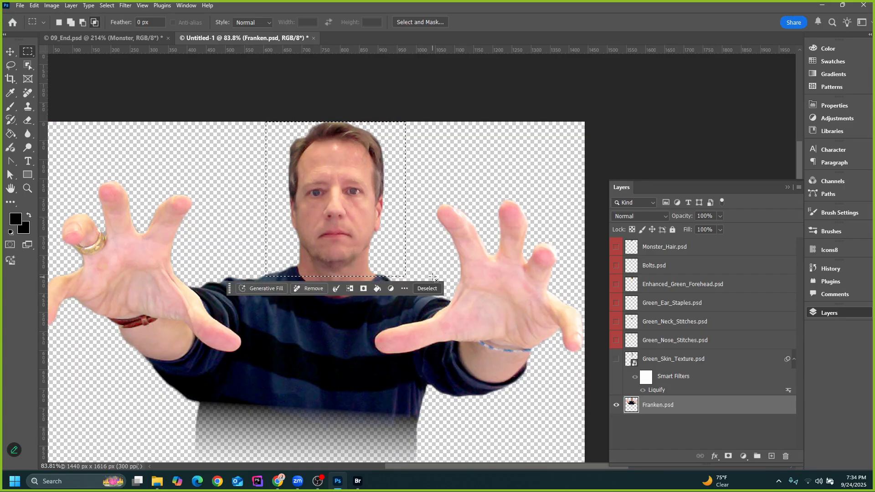
{"action": "left_click", "coordinate": [269, 289]}
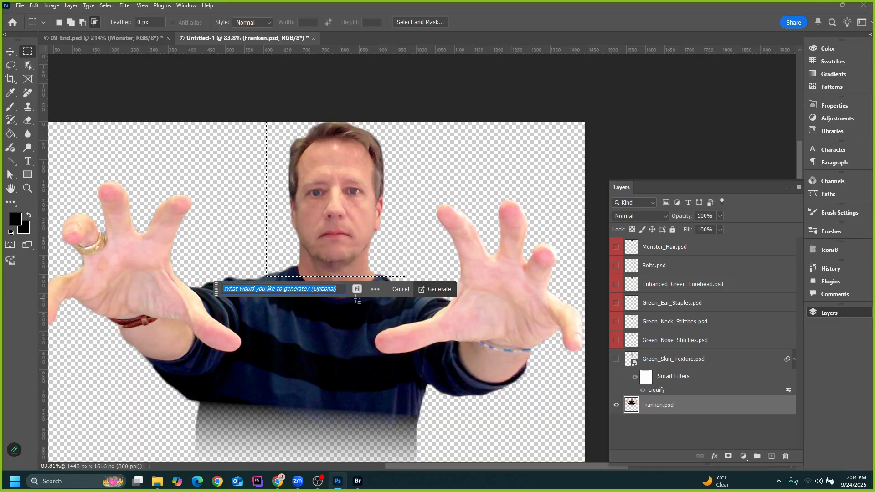
{"action": "type", "text": "fran"}
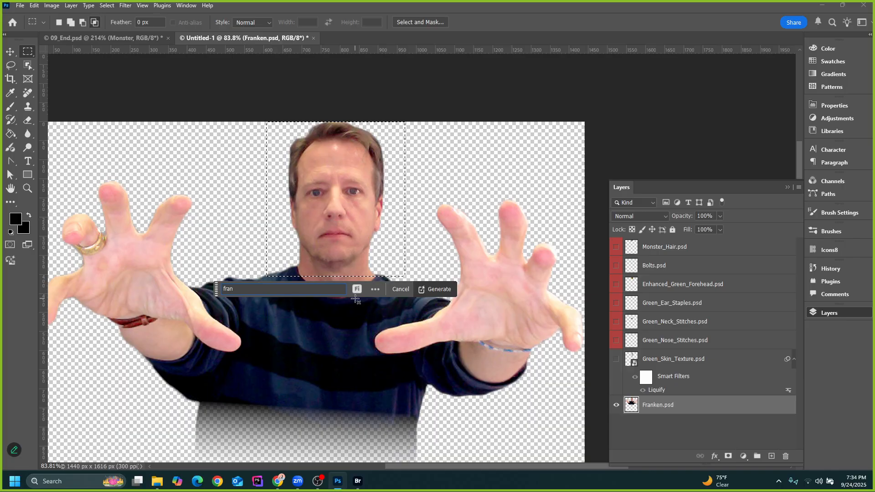
{"action": "type", "text": "kenstein"}
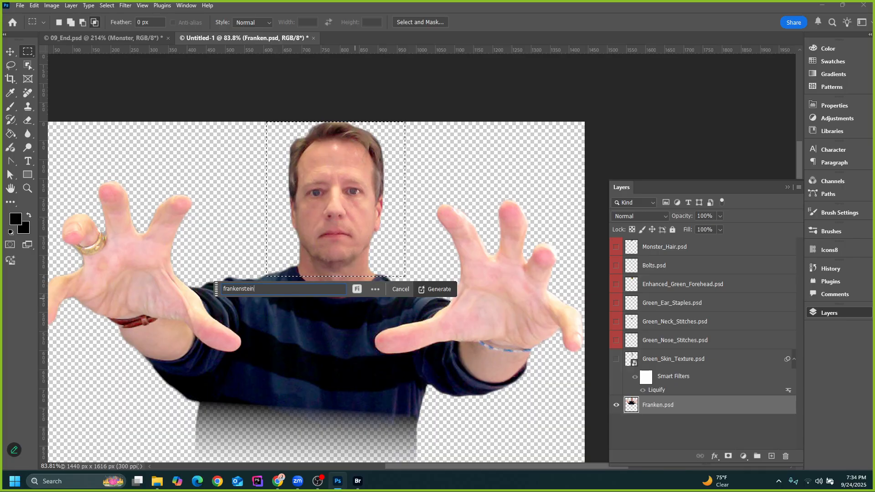
{"action": "type", "text": " head"}
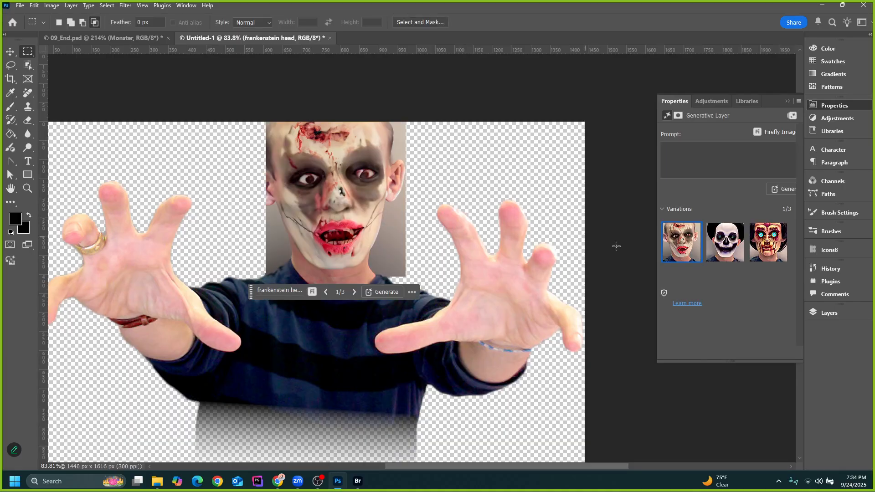
Compare the three generated variations of the Frankenstein head
{"action": "left_click", "coordinate": [716, 253]}
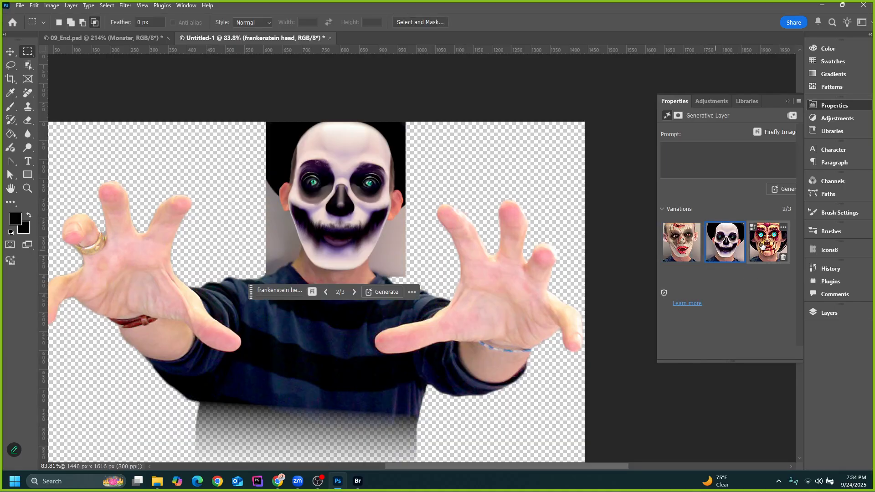
{"action": "left_click", "coordinate": [768, 243]}
{"action": "left_click", "coordinate": [677, 250]}
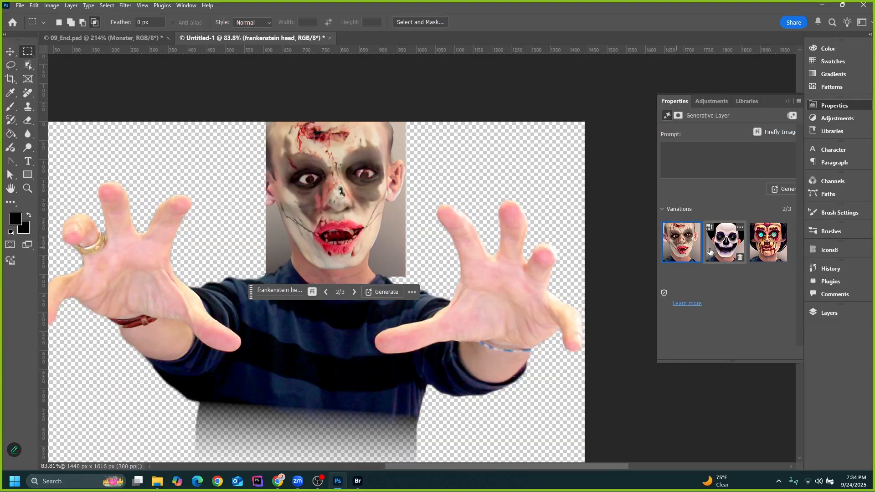
{"action": "left_click", "coordinate": [709, 251]}
{"action": "left_click", "coordinate": [768, 243]}
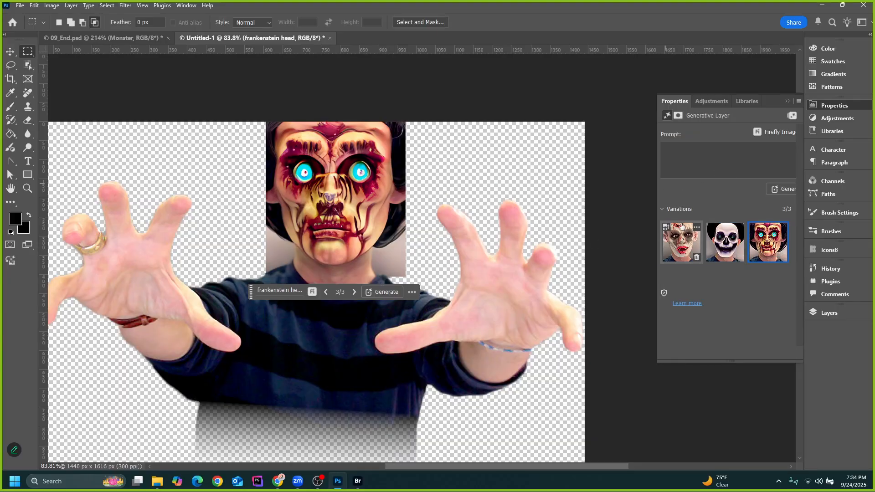
Undo the generated head, the rectangular selection and the hiding of the other layers
{"action": "key", "text": "ctrl+z"}
{"action": "key", "text": "ctrl+z"}
{"action": "key", "text": "ctrl+z"}
{"action": "key", "text": "ctrl+shift+z"}
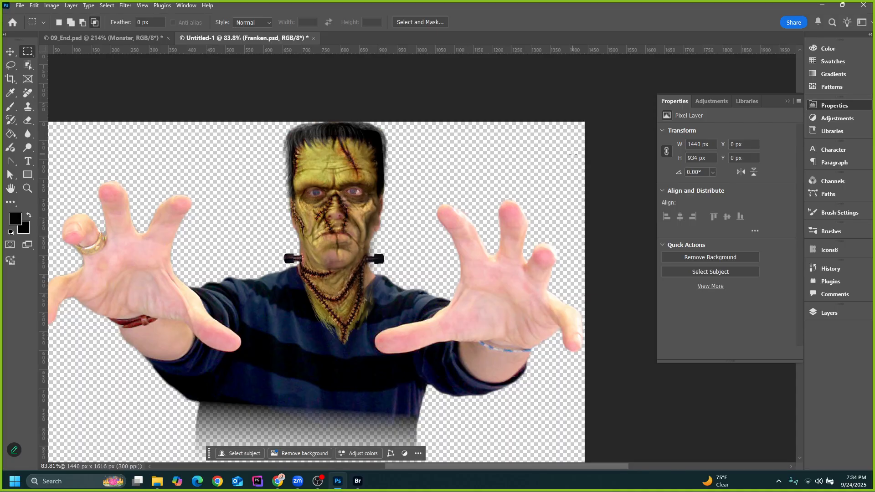
Clear the open panels off the canvas, activate the Move tool and examine the complete monster figure
{"action": "left_click", "coordinate": [787, 101]}
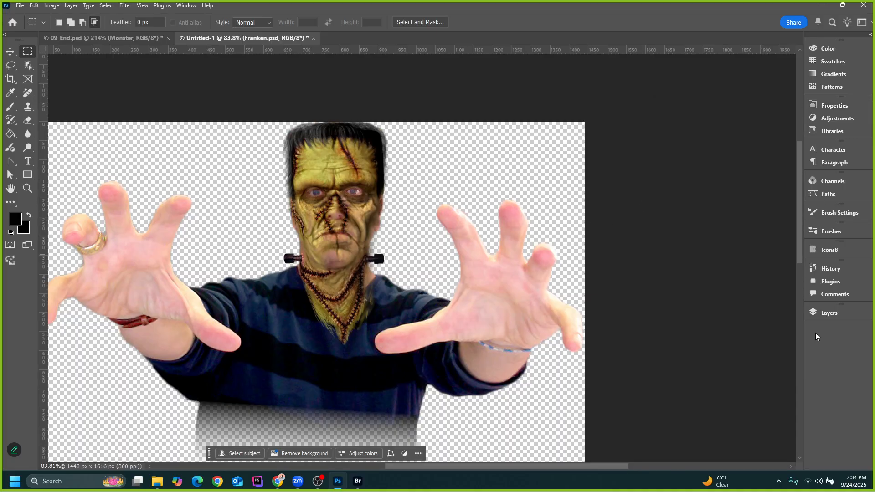
{"action": "left_click", "coordinate": [828, 312]}
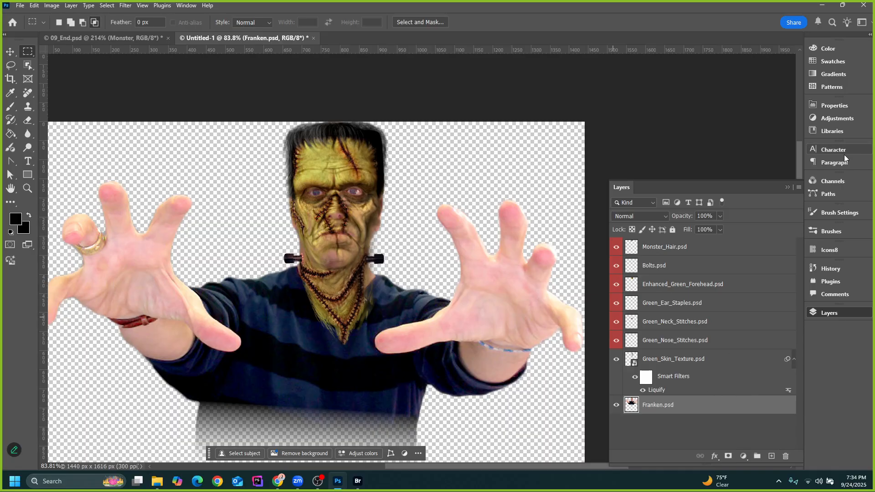
{"action": "left_click", "coordinate": [788, 187]}
{"action": "scroll", "coordinate": [440, 269], "scroll_direction": "down", "scroll_amount": 7}
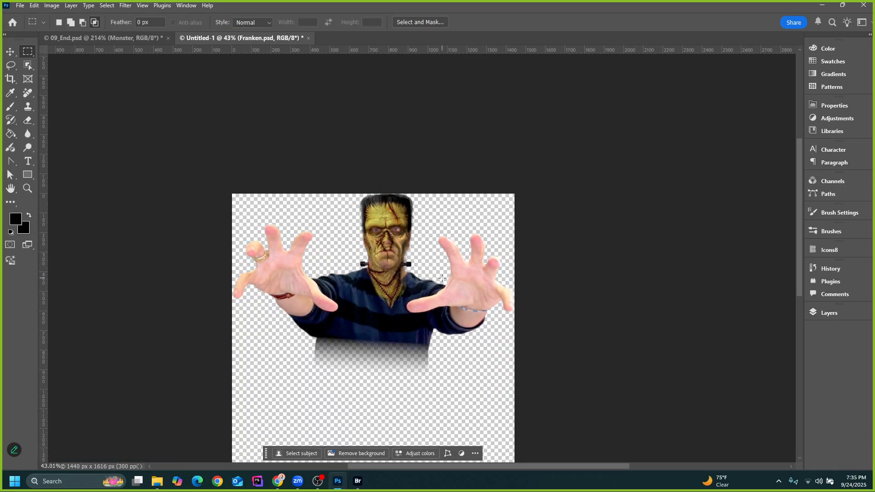
{"action": "scroll", "coordinate": [491, 283], "scroll_direction": "up", "scroll_amount": 2}
{"action": "scroll", "coordinate": [495, 241], "scroll_direction": "down", "scroll_amount": 1}
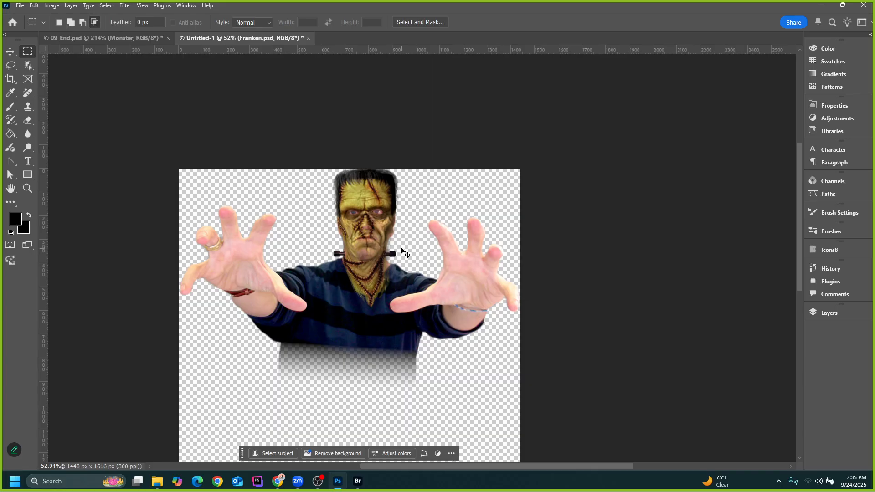
{"action": "scroll", "coordinate": [408, 243], "scroll_direction": "up", "scroll_amount": 3}
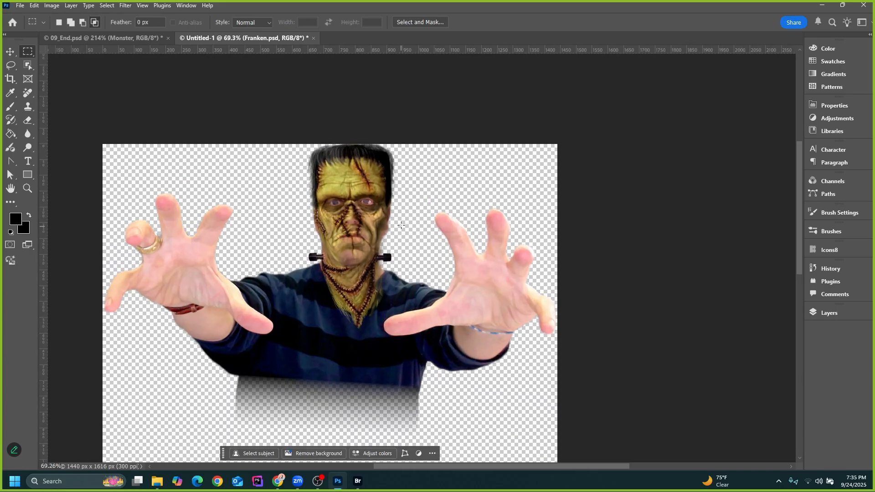
{"action": "left_click", "coordinate": [11, 51]}
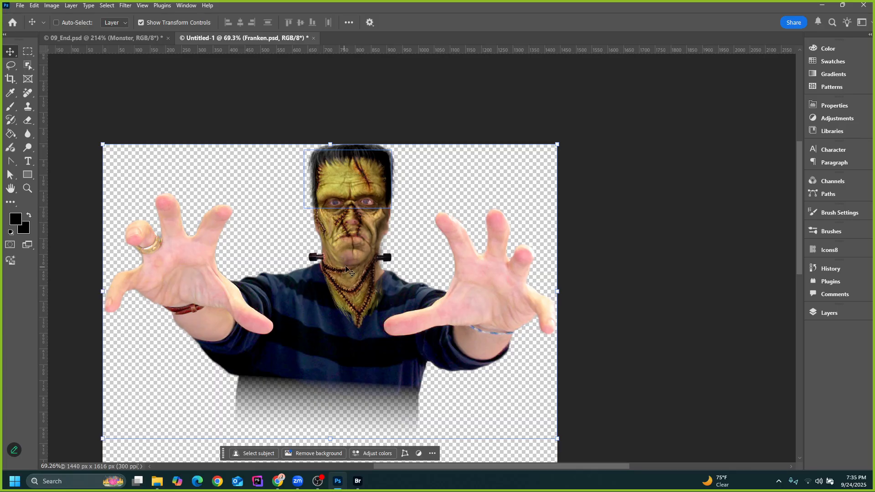
{"action": "scroll", "coordinate": [380, 220], "scroll_direction": "up", "scroll_amount": 4}
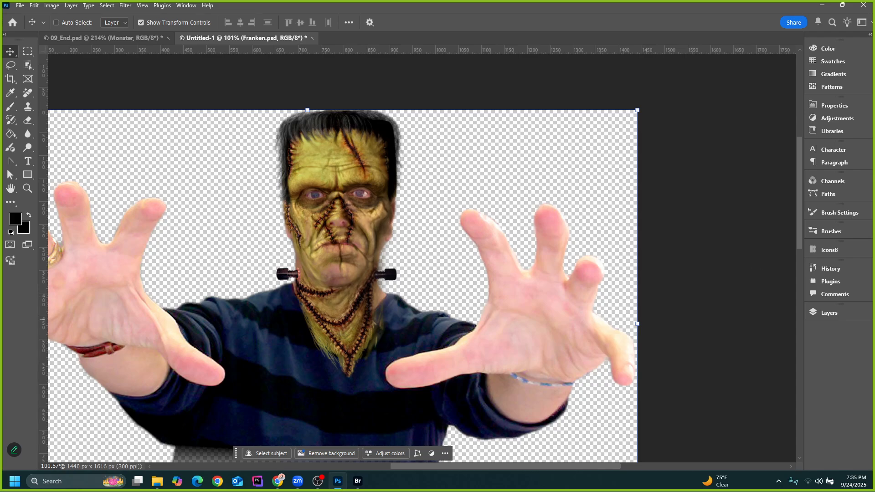
{"action": "key", "text": "alt+Tab"}
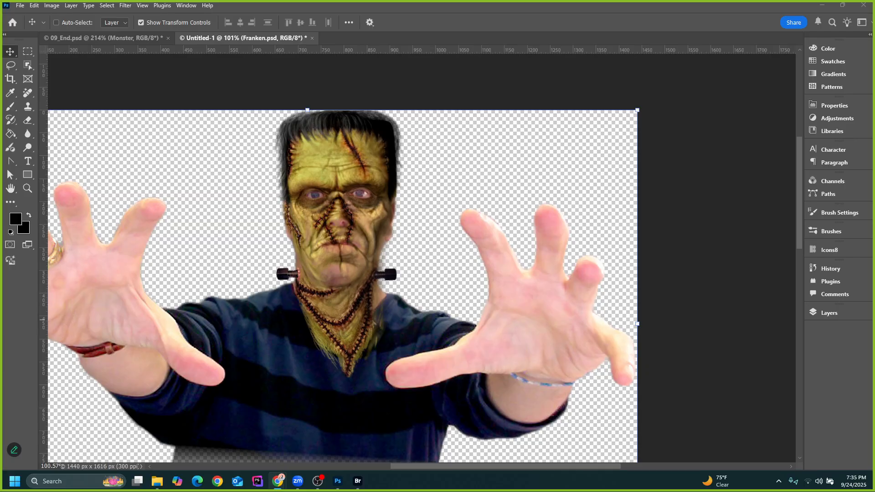
{"action": "left_click", "coordinate": [318, 481]}
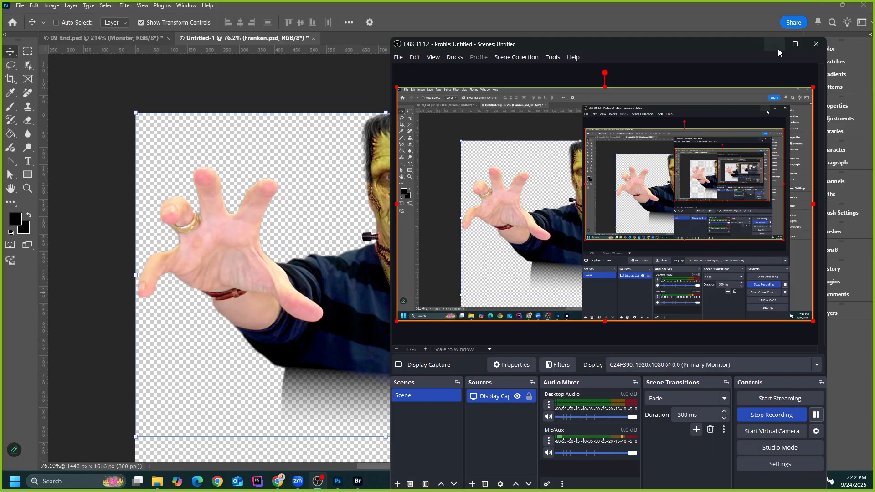
{"action": "left_click", "coordinate": [775, 46]}
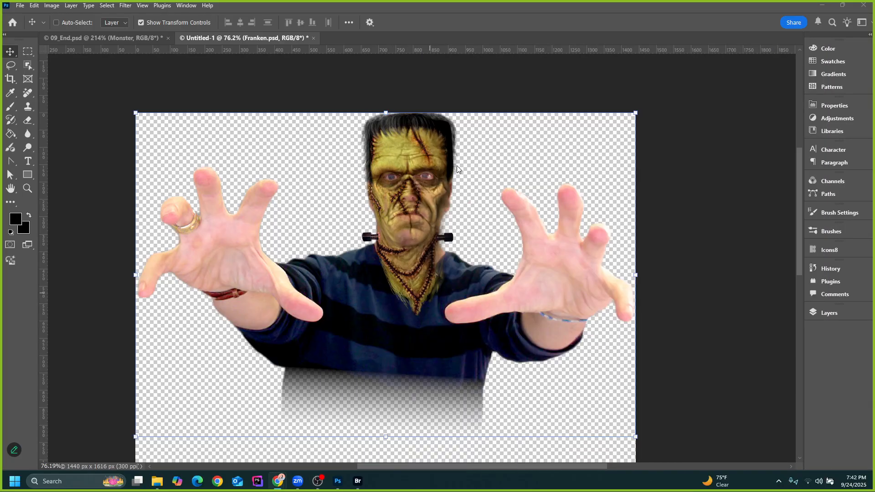
Reopen the Liquify smart filter on the Green_Skin_Texture.psd layer for editing
{"action": "scroll", "coordinate": [458, 175], "scroll_direction": "up", "scroll_amount": 8}
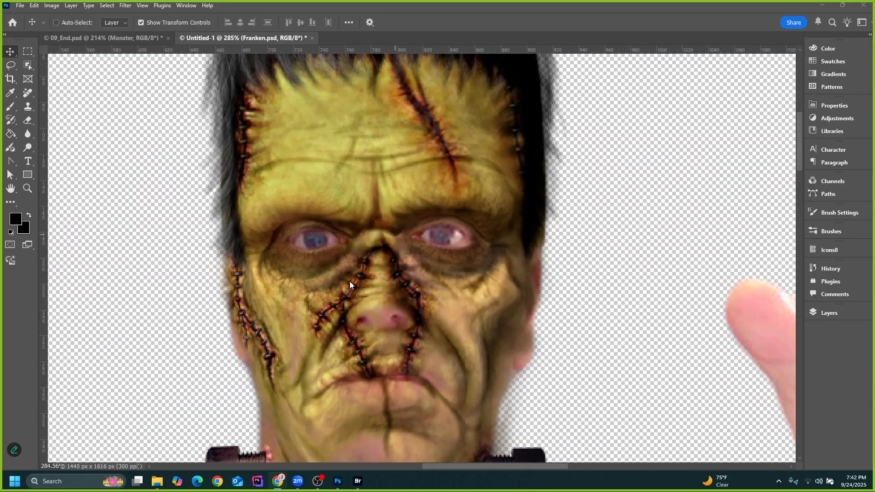
{"action": "scroll", "coordinate": [367, 248], "scroll_direction": "up", "scroll_amount": 3}
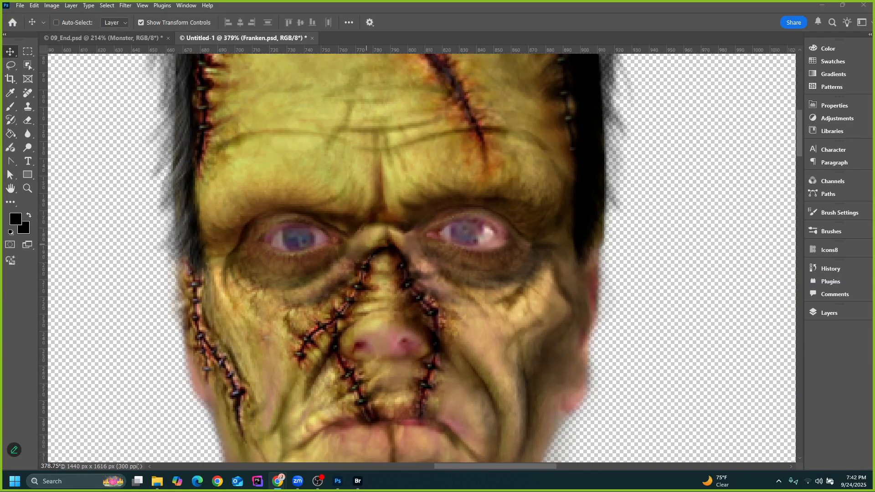
{"action": "left_click", "coordinate": [836, 313]}
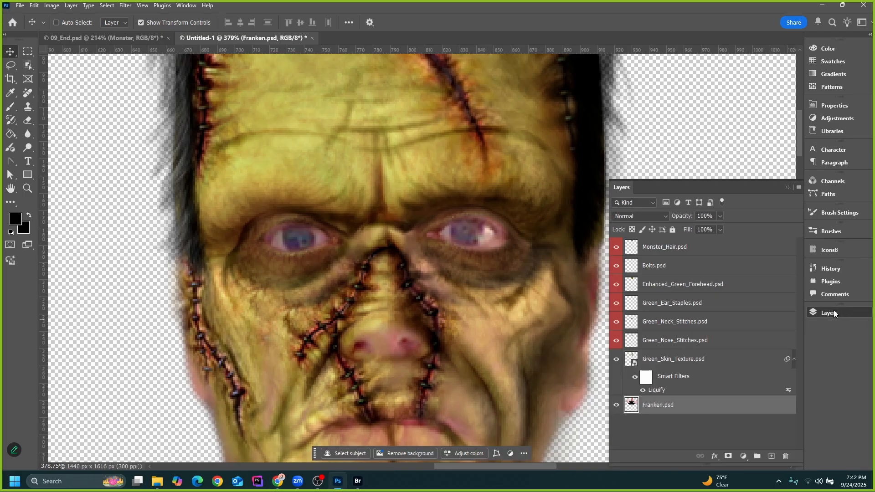
{"action": "left_click", "coordinate": [658, 377]}
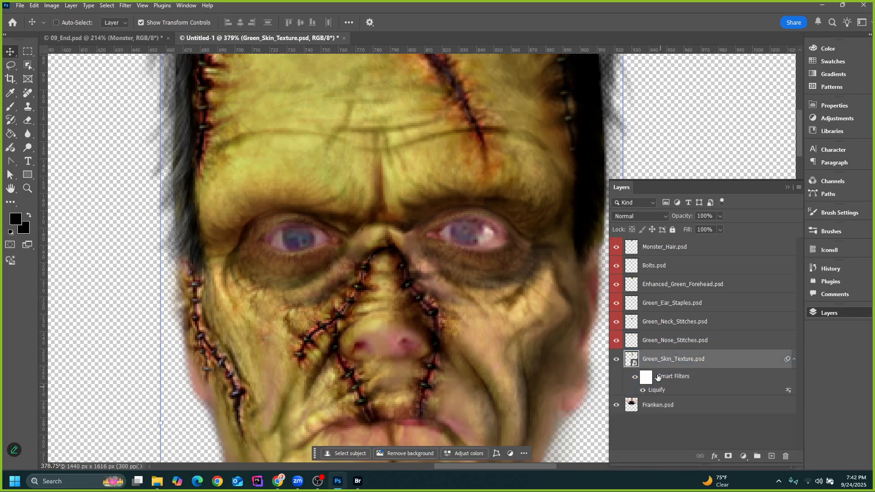
{"action": "double_click", "coordinate": [657, 389]}
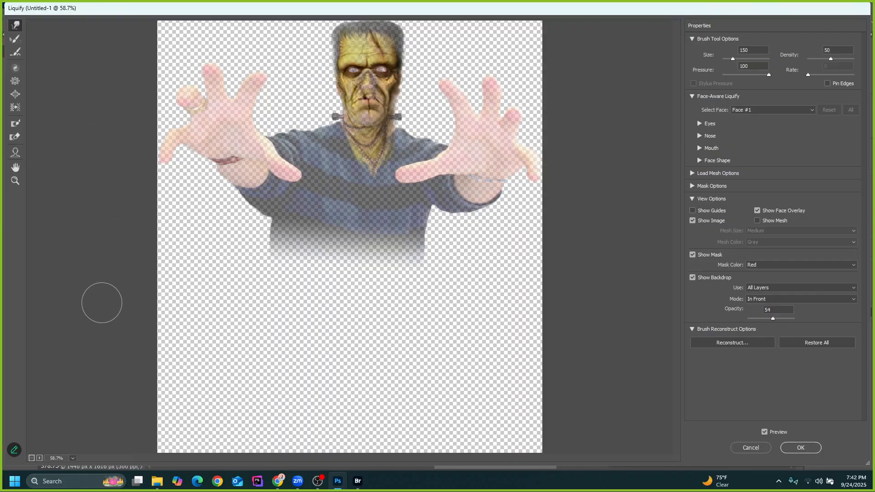
Raise the Liquify backdrop opacity to 100 for a close view of the monster's eyes
{"action": "left_click", "coordinate": [14, 182]}
{"action": "left_click", "coordinate": [361, 64]}
{"action": "left_click", "coordinate": [360, 67]}
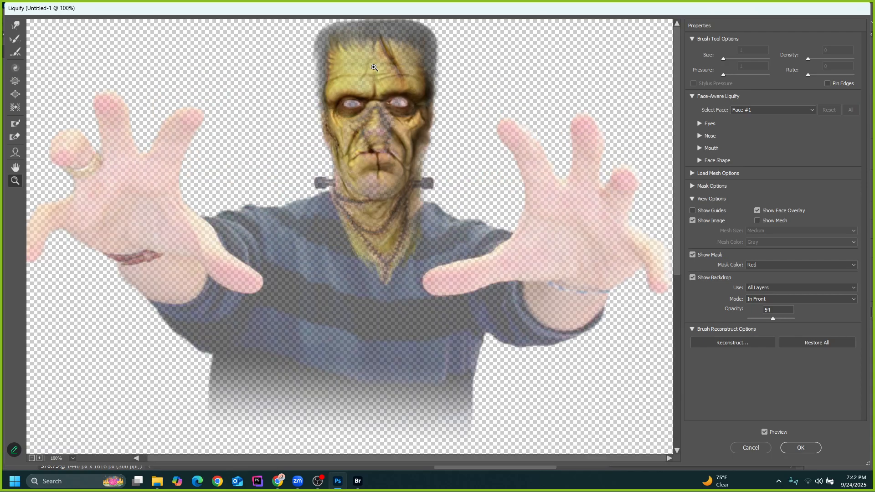
{"action": "left_click", "coordinate": [340, 68]}
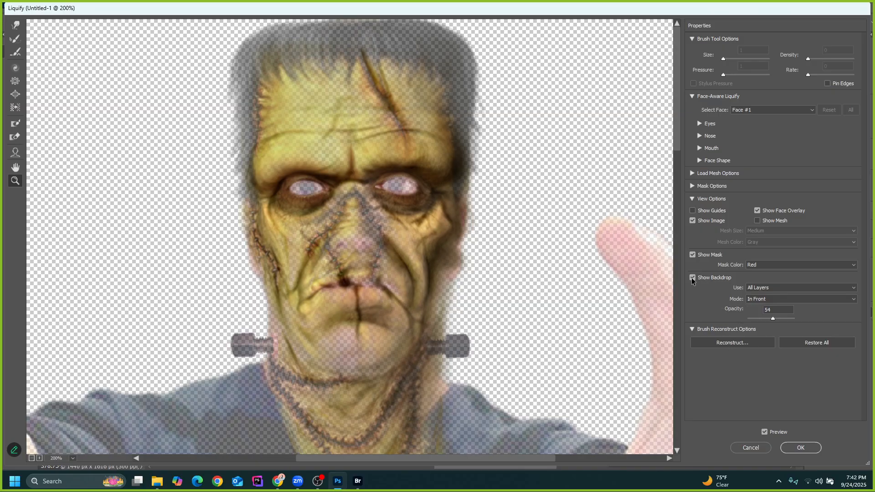
{"action": "left_click_drag", "start_coordinate": [773, 319], "coordinate": [798, 326]}
{"action": "scroll", "coordinate": [435, 159], "scroll_direction": "up", "scroll_amount": 8}
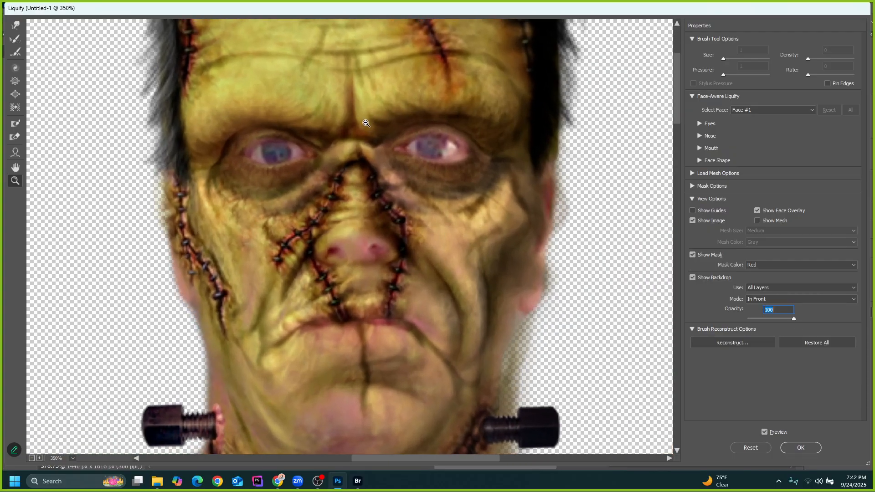
{"action": "scroll", "coordinate": [366, 124], "scroll_direction": "up", "scroll_amount": 5}
{"action": "scroll", "coordinate": [372, 321], "scroll_direction": "up", "scroll_amount": 1}
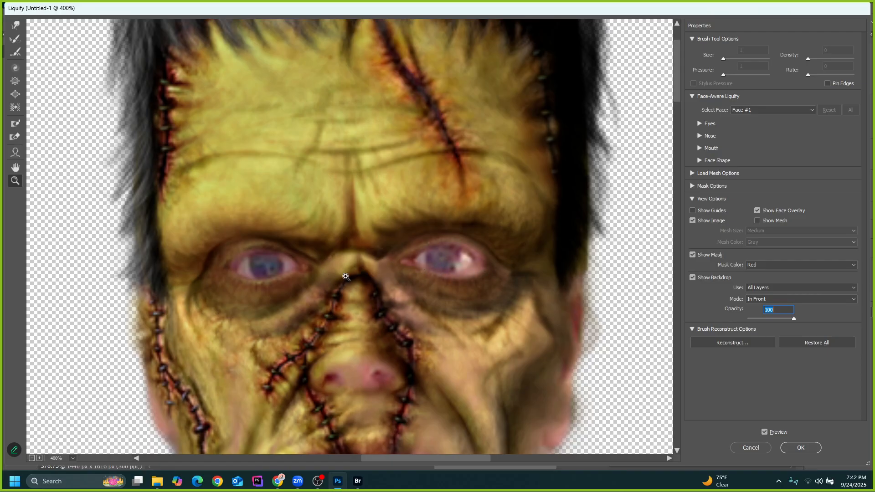
{"action": "scroll", "coordinate": [482, 274], "scroll_direction": "up", "scroll_amount": 2}
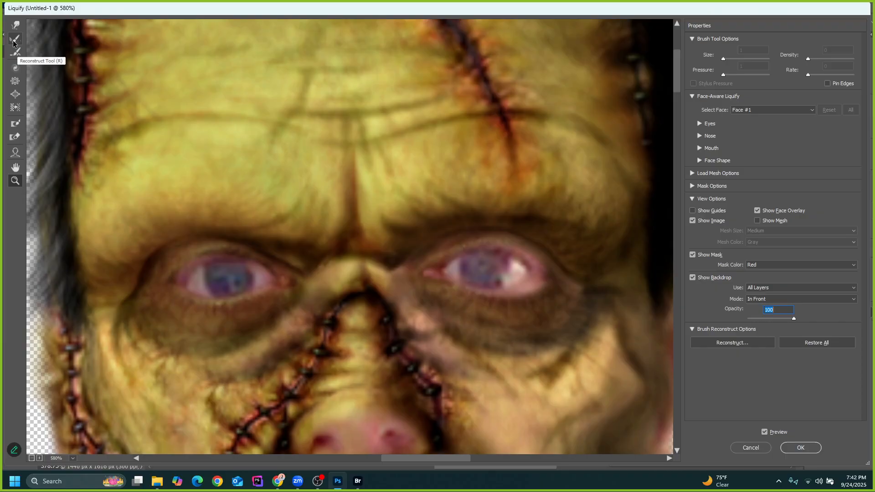
Activate the Pucker tool, try it on the eye below the forehead scar and dismiss the backdrop notice
{"action": "left_click", "coordinate": [13, 84]}
{"action": "left_click", "coordinate": [517, 278]}
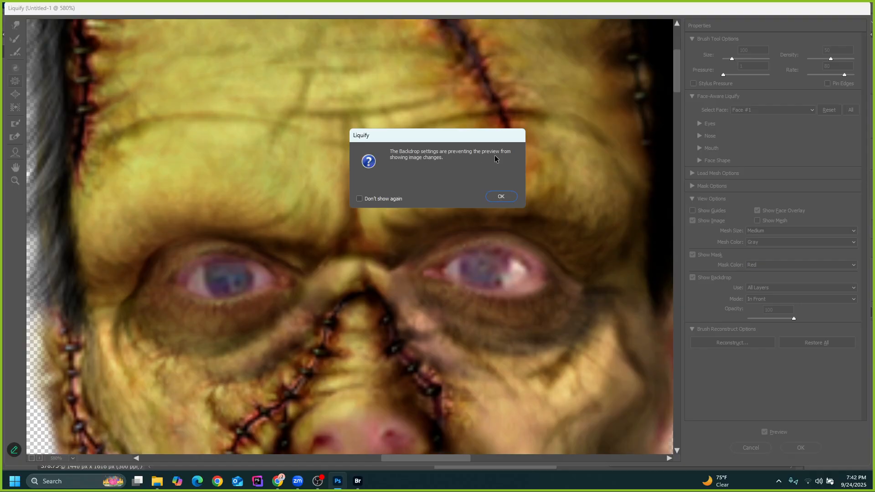
{"action": "left_click", "coordinate": [501, 197]}
Compare the eye area with the backdrop hidden and shown
{"action": "left_click", "coordinate": [706, 277]}
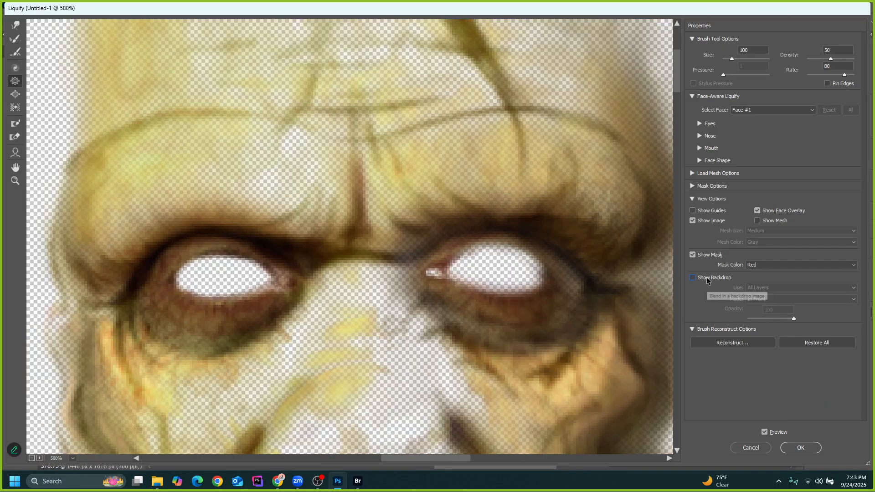
{"action": "left_click", "coordinate": [704, 278]}
{"action": "left_click", "coordinate": [705, 278]}
{"action": "left_click", "coordinate": [704, 278]}
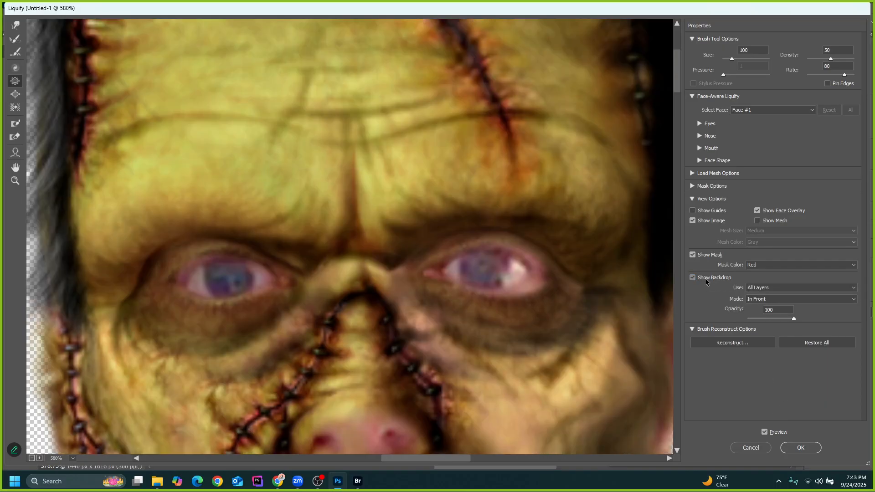
{"action": "left_click", "coordinate": [704, 278]}
{"action": "left_click", "coordinate": [693, 277]}
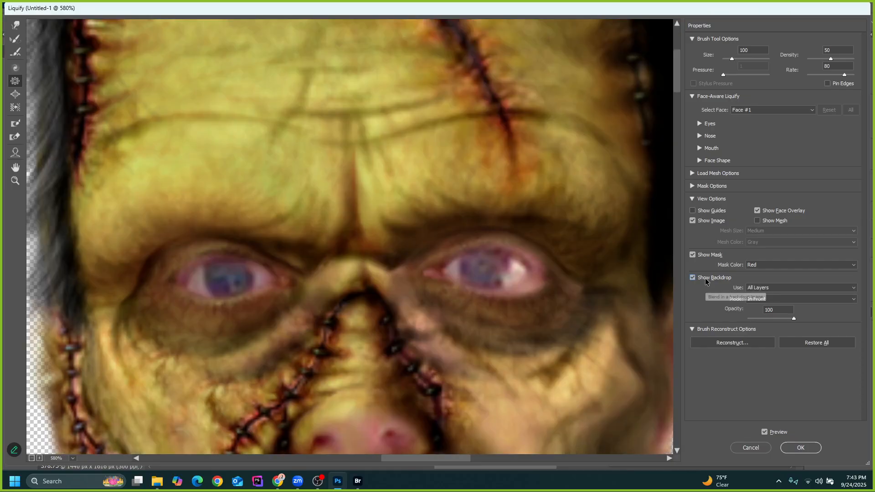
Set the backdrop opacity to 78 and its mode to Behind, and compare the face with the backdrop hidden and shown
{"action": "left_click_drag", "start_coordinate": [794, 318], "coordinate": [783, 297]}
{"action": "left_click", "coordinate": [785, 297]}
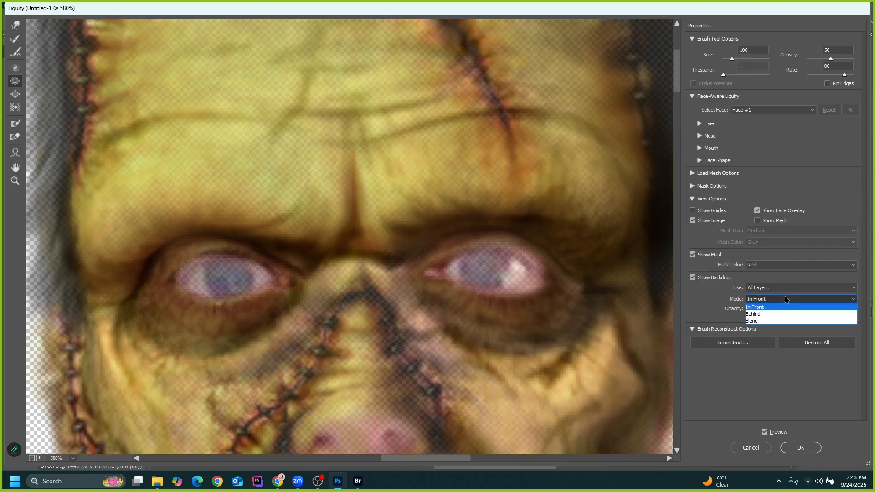
{"action": "left_click", "coordinate": [772, 319]}
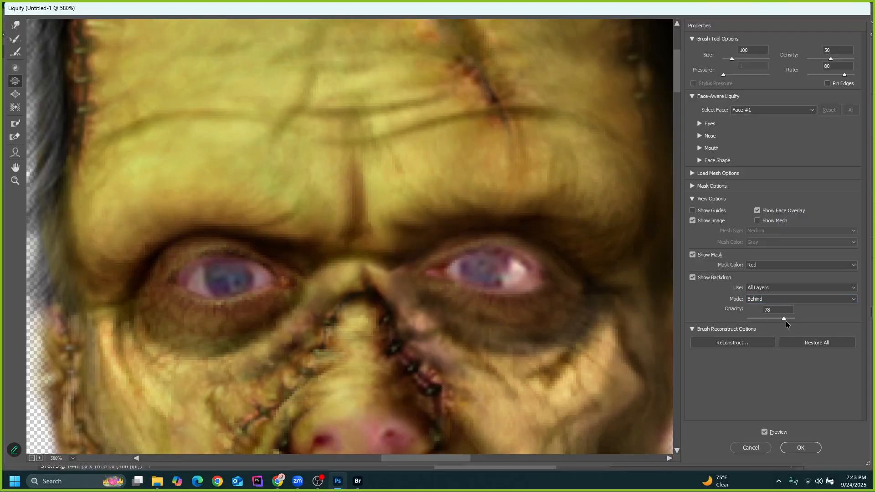
{"action": "left_click", "coordinate": [704, 277]}
{"action": "left_click", "coordinate": [706, 278]}
{"action": "left_click", "coordinate": [706, 276]}
{"action": "left_click", "coordinate": [707, 276]}
Try the In Front backdrop mode, return to Behind and set the backdrop opacity to 100
{"action": "left_click", "coordinate": [767, 300]}
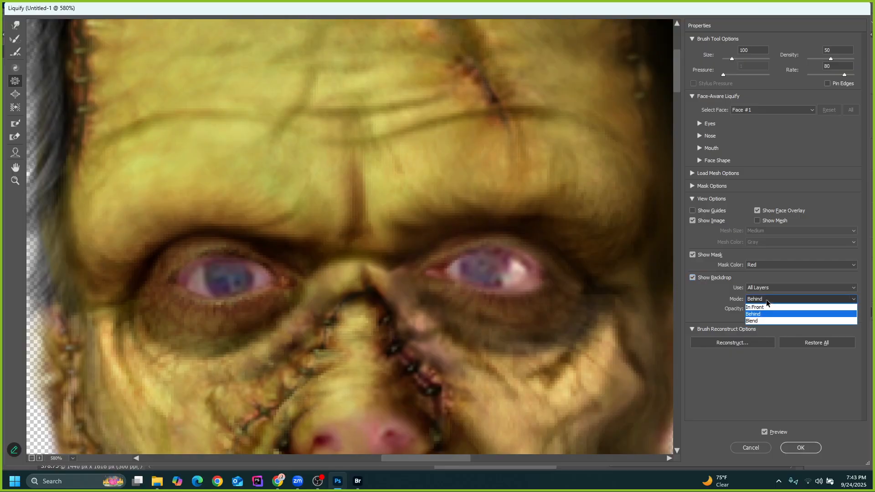
{"action": "left_click", "coordinate": [764, 307]}
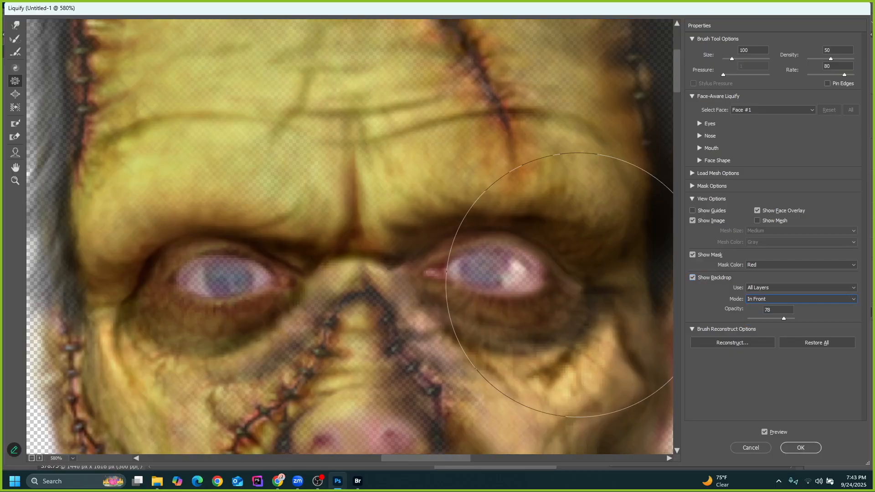
{"action": "key", "text": "ctrl+alt+space"}
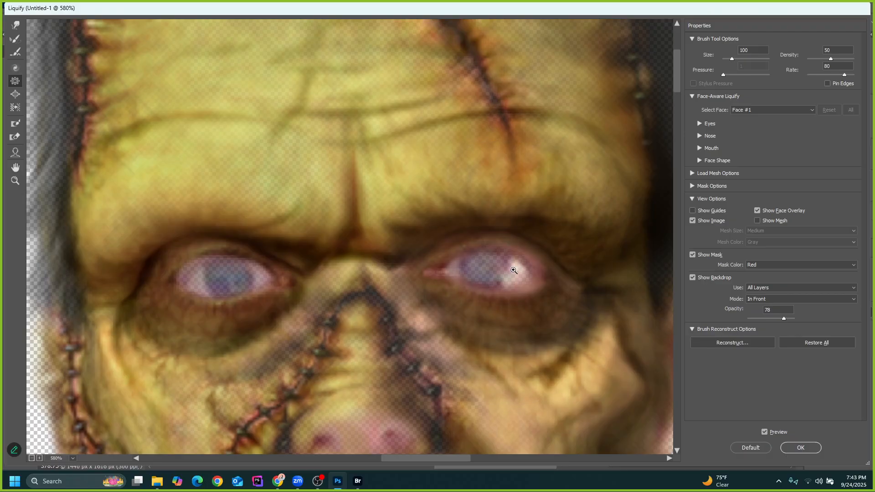
{"action": "left_click", "coordinate": [769, 304]}
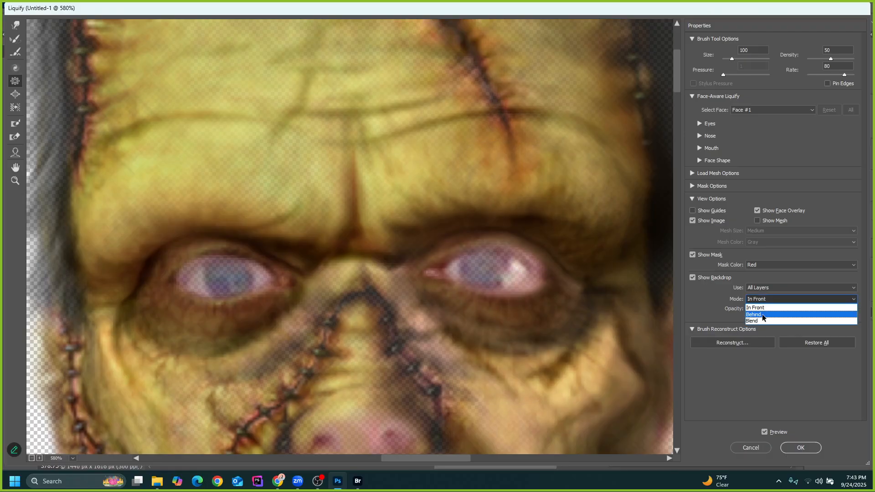
{"action": "left_click", "coordinate": [770, 308]}
{"action": "left_click_drag", "start_coordinate": [784, 318], "coordinate": [804, 318]}
Try puckering the eye below the forehead scar several times at density 50 and rate 80, undoing each attempt
{"action": "left_click", "coordinate": [514, 289]}
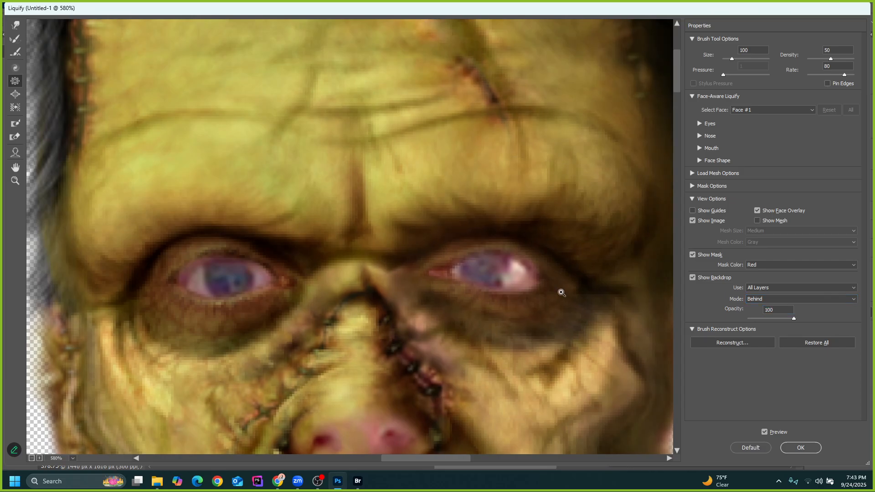
{"action": "key", "text": "ctrl+z"}
{"action": "left_click", "coordinate": [469, 272]}
{"action": "key", "text": "ctrl+z"}
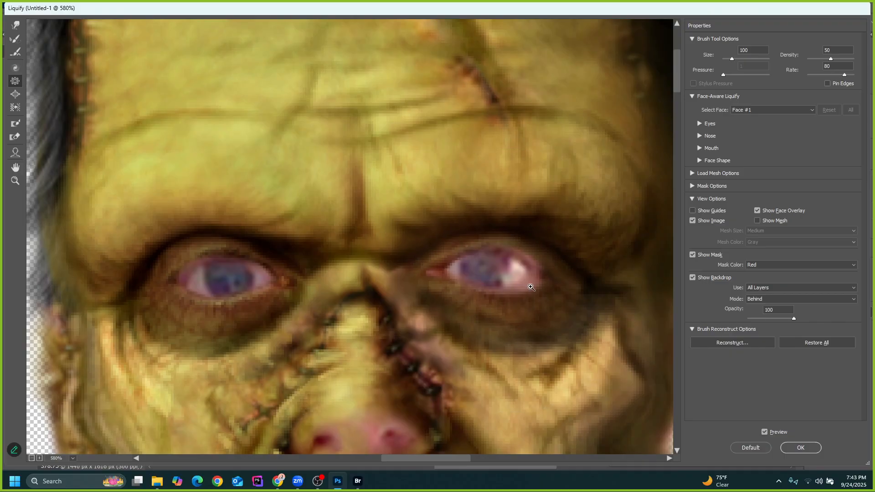
{"action": "left_click", "coordinate": [549, 289]}
{"action": "key", "text": "ctrl+z"}
{"action": "left_click", "coordinate": [490, 268]}
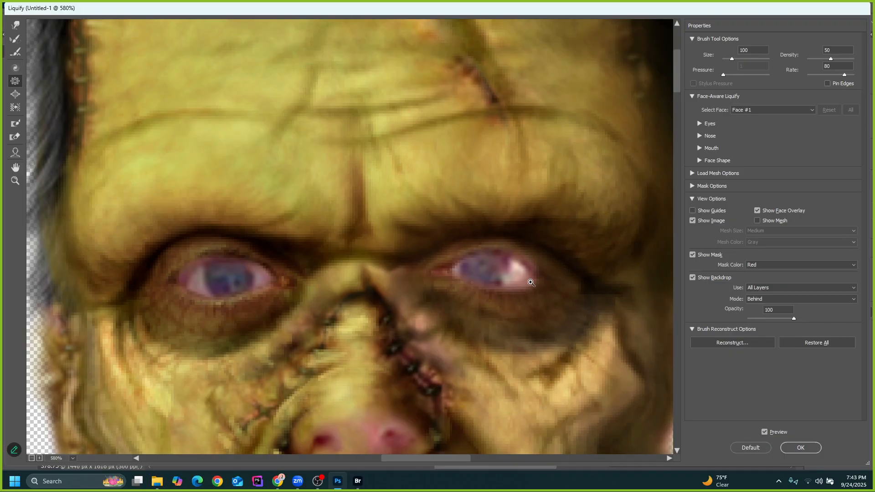
{"action": "key", "text": "ctrl+z"}
{"action": "left_click", "coordinate": [498, 265]}
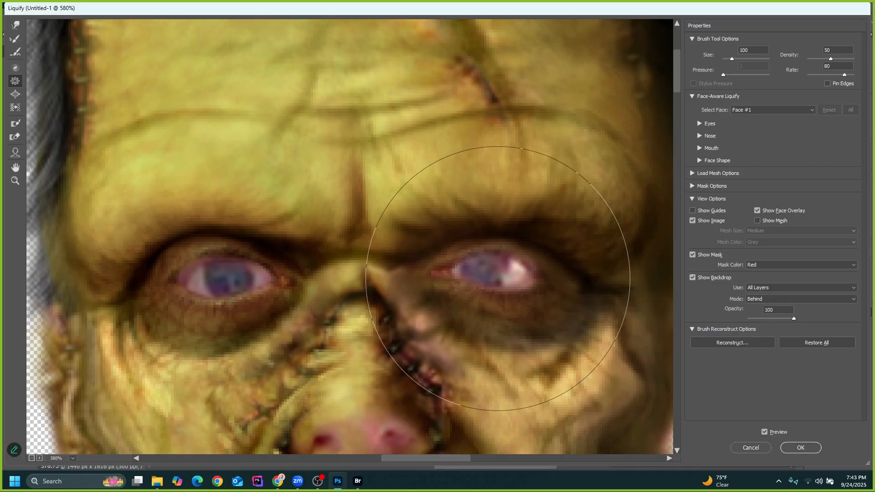
{"action": "key", "text": "ctrl+z"}
{"action": "left_click", "coordinate": [499, 268]}
{"action": "key", "text": "ctrl+z"}
{"action": "left_click", "coordinate": [476, 271]}
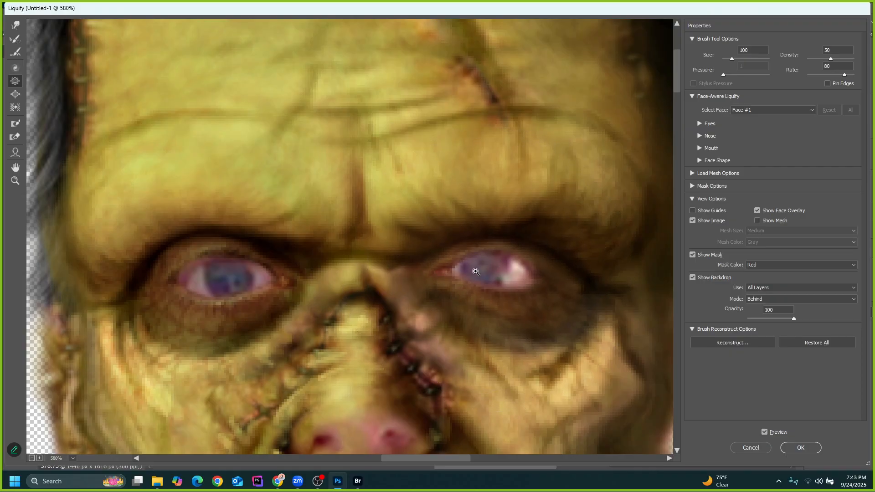
{"action": "key", "text": "ctrl+z"}
{"action": "left_click", "coordinate": [476, 271]}
{"action": "key", "text": "ctrl+z"}
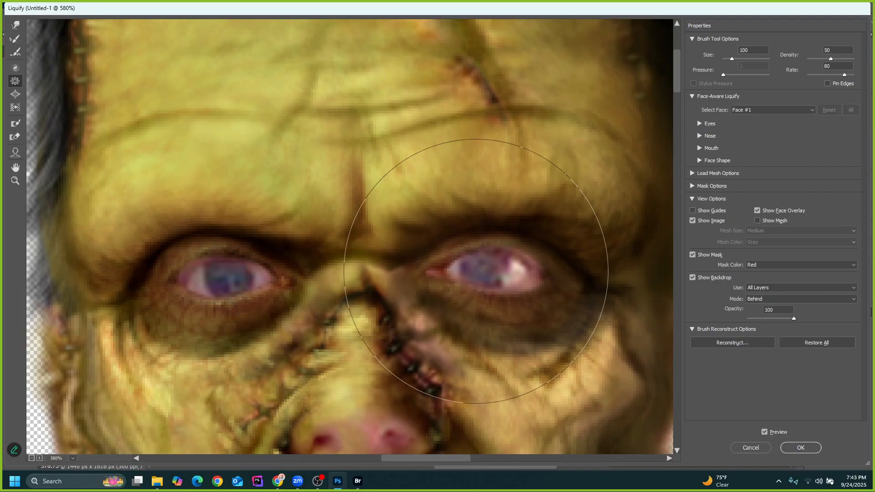
{"action": "left_click", "coordinate": [476, 272]}
{"action": "key", "text": "ctrl+z"}
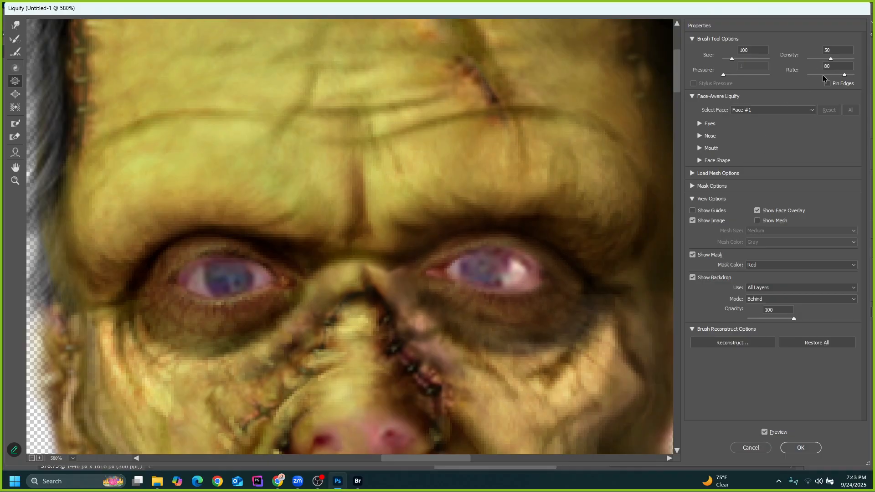
Try puckering the same eye with density 11 and with the rate reduced to 45, undoing each attempt
{"action": "left_click_drag", "start_coordinate": [815, 59], "coordinate": [812, 59]}
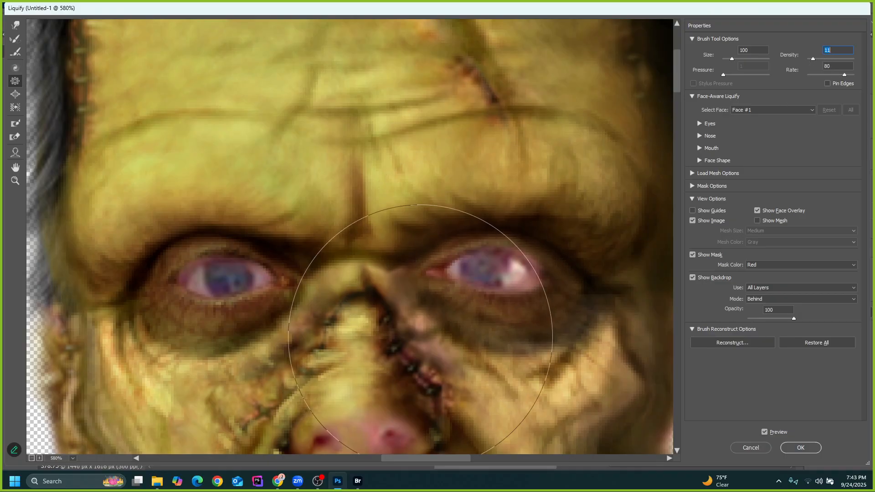
{"action": "left_click", "coordinate": [511, 273]}
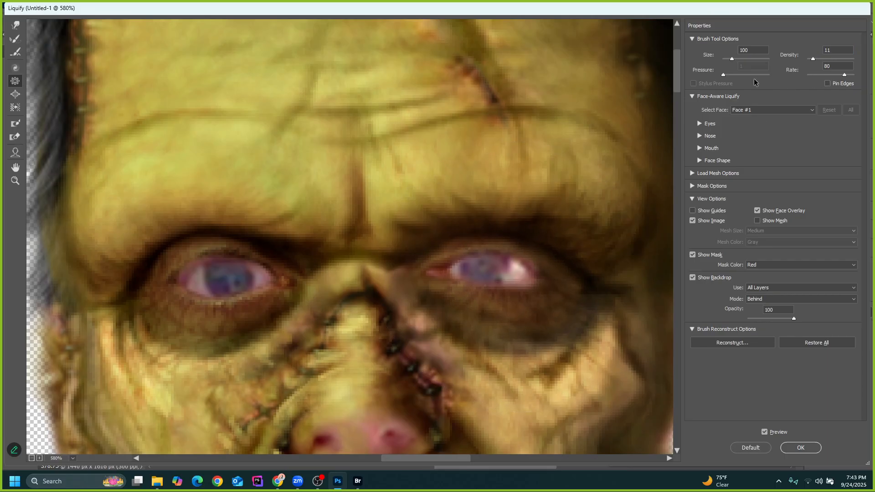
{"action": "key", "text": "ctrl+z"}
{"action": "left_click_drag", "start_coordinate": [835, 74], "coordinate": [828, 75]}
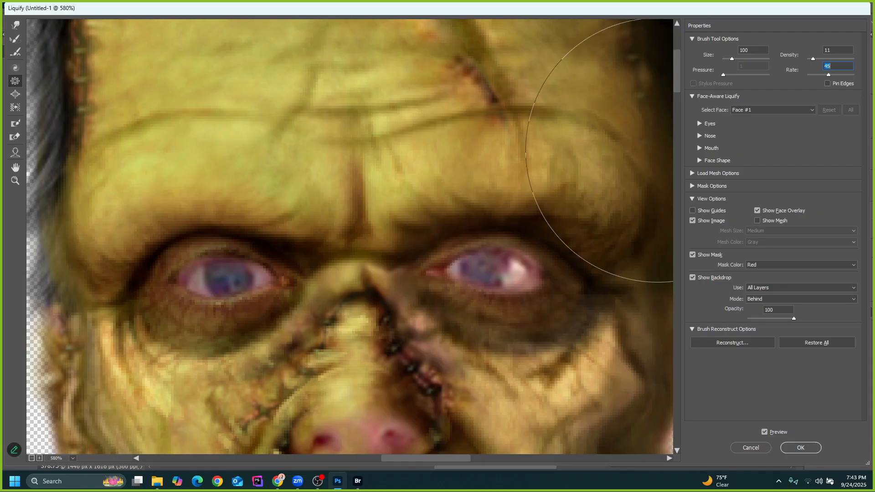
{"action": "key", "text": "ctrl+z"}
{"action": "left_click", "coordinate": [511, 281]}
{"action": "key", "text": "ctrl+z"}
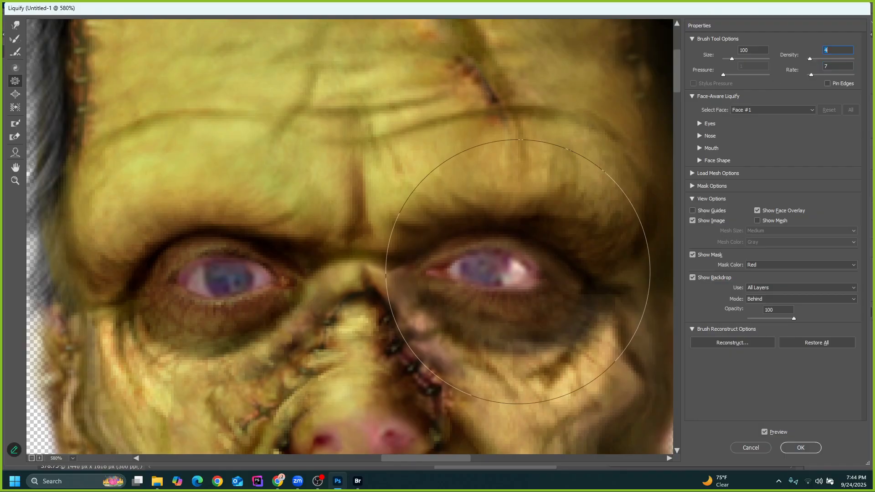
Try a gentler pucker on the eye below the scar with density 4 and rate 7, and undo it
{"action": "left_click", "coordinate": [517, 273]}
{"action": "key", "text": "ctrl+z"}
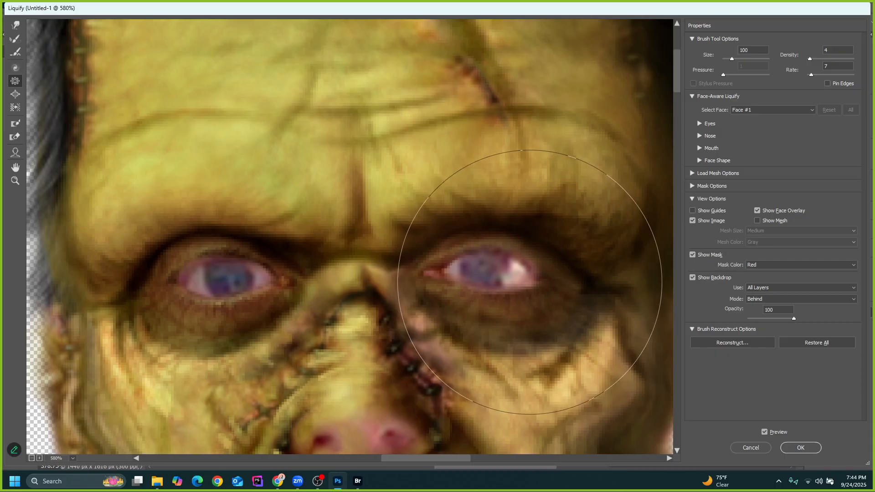
{"action": "key", "text": "ctrl+z"}
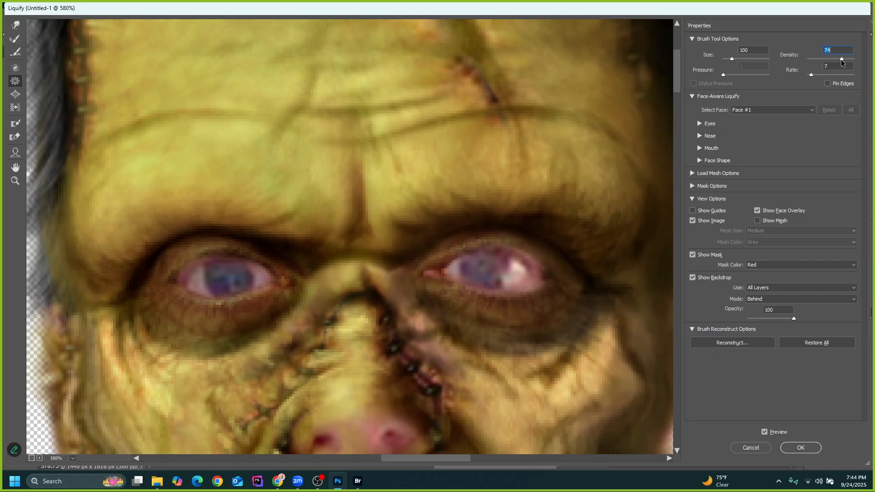
Try a strong pucker on the eye below the scar with density 75 and rate 100, and undo it
{"action": "left_click_drag", "start_coordinate": [836, 75], "coordinate": [854, 75]}
{"action": "mouse_move", "coordinate": [512, 225]}
{"action": "left_mouse_down"}
{"action": "mouse_move", "coordinate": [473, 277]}
{"action": "mouse_move", "coordinate": [492, 283]}
{"action": "left_mouse_up"}
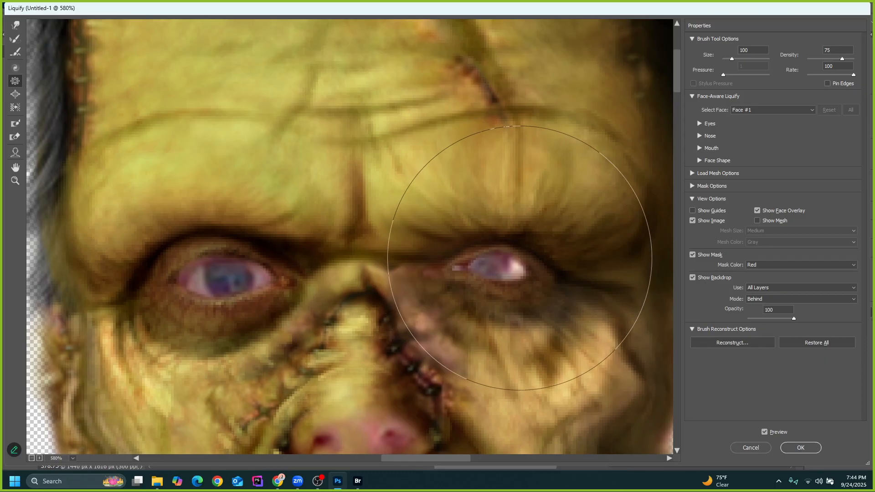
{"action": "key", "text": "ctrl+z"}
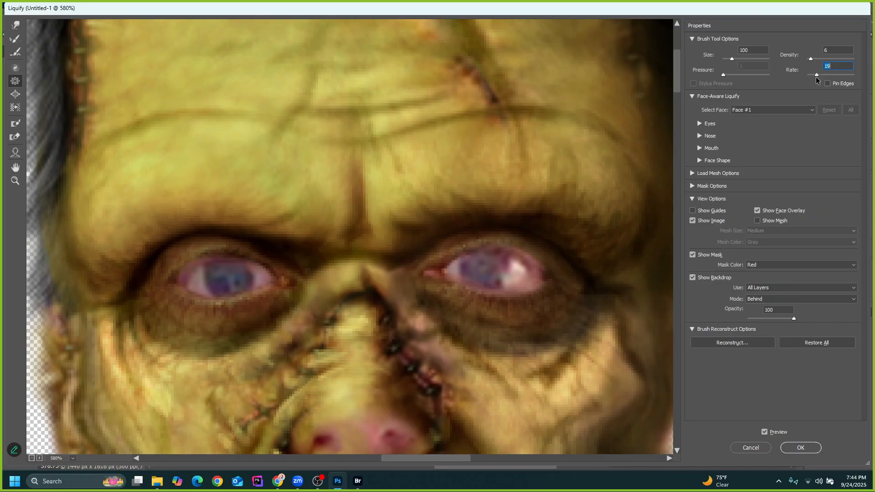
Set the pucker density to 6 and the rate to 7, and gently shrink the skin openings around both eyes
{"action": "type", "text": "7"}
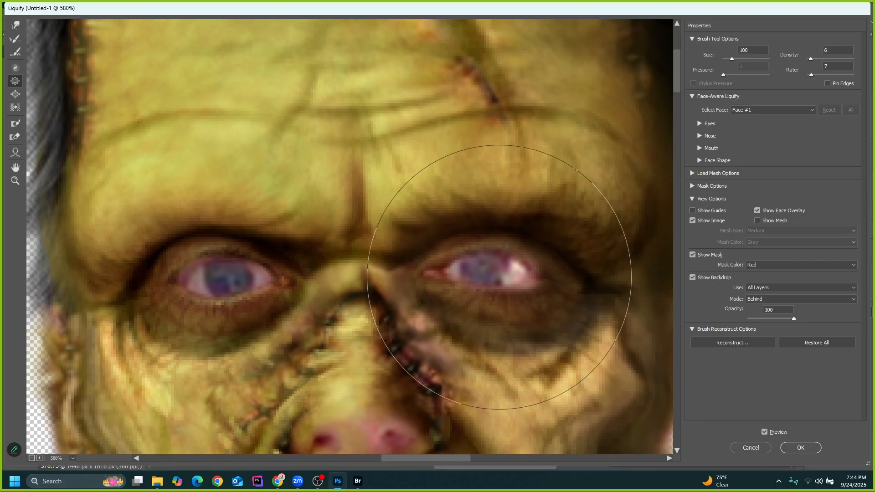
{"action": "key", "text": "ctrl"}
{"action": "left_click", "coordinate": [490, 271]}
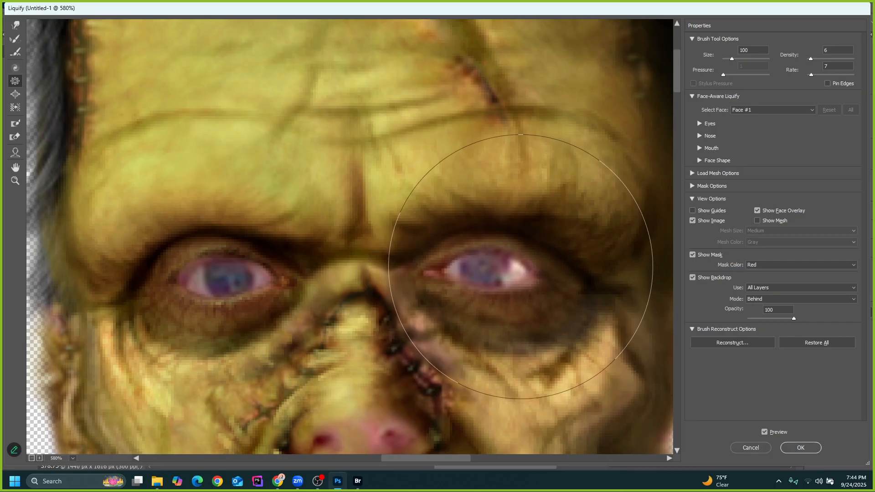
{"action": "mouse_move", "coordinate": [236, 293]}
{"action": "left_mouse_down"}
{"action": "mouse_move", "coordinate": [210, 280]}
{"action": "mouse_move", "coordinate": [232, 298]}
{"action": "left_mouse_up"}
{"action": "scroll", "coordinate": [392, 282], "scroll_direction": "down", "scroll_amount": 5}
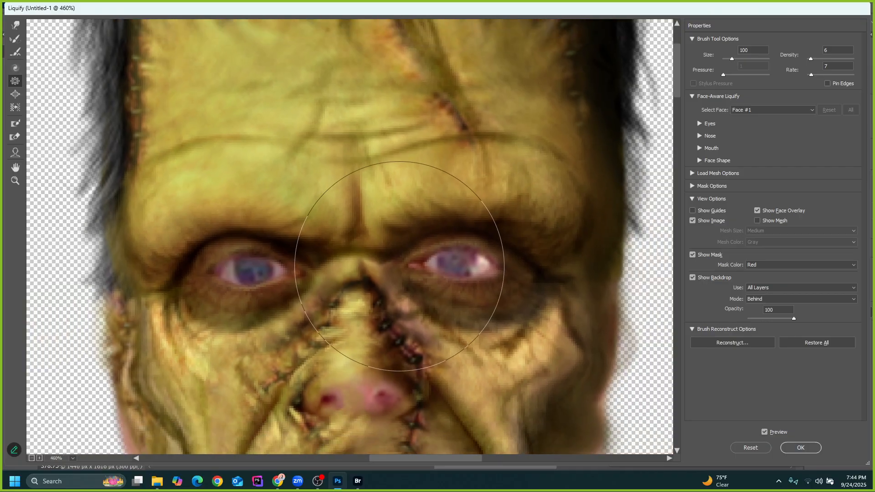
{"action": "scroll", "coordinate": [399, 264], "scroll_direction": "down", "scroll_amount": 4}
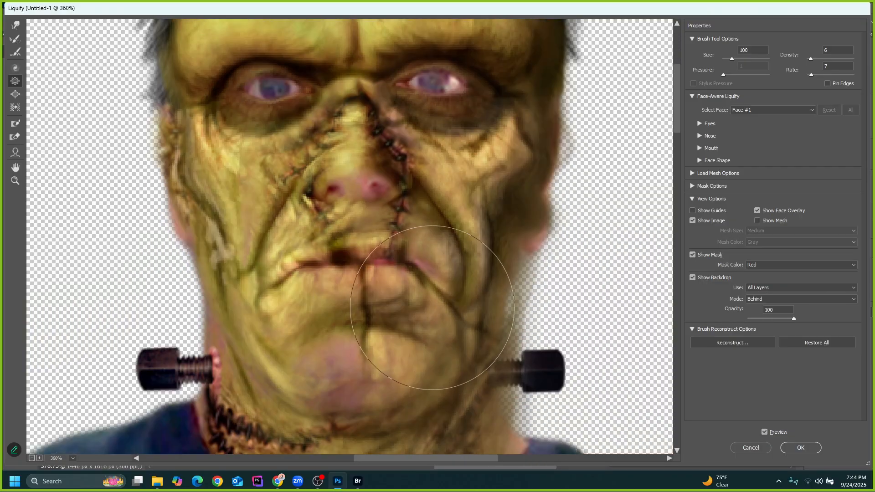
{"action": "scroll", "coordinate": [410, 296], "scroll_direction": "up", "scroll_amount": 1}
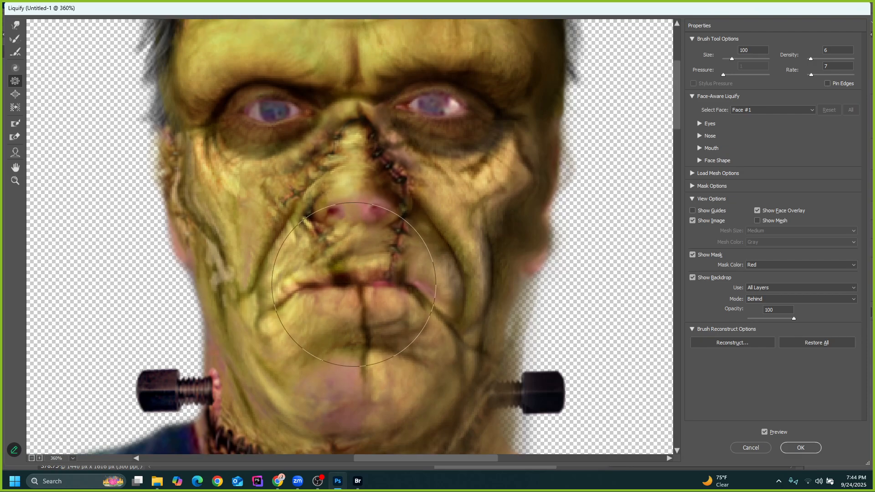
Apply the Liquify adjustments to the green skin texture after checking the whole face
{"action": "scroll", "coordinate": [356, 304], "scroll_direction": "down", "scroll_amount": 6}
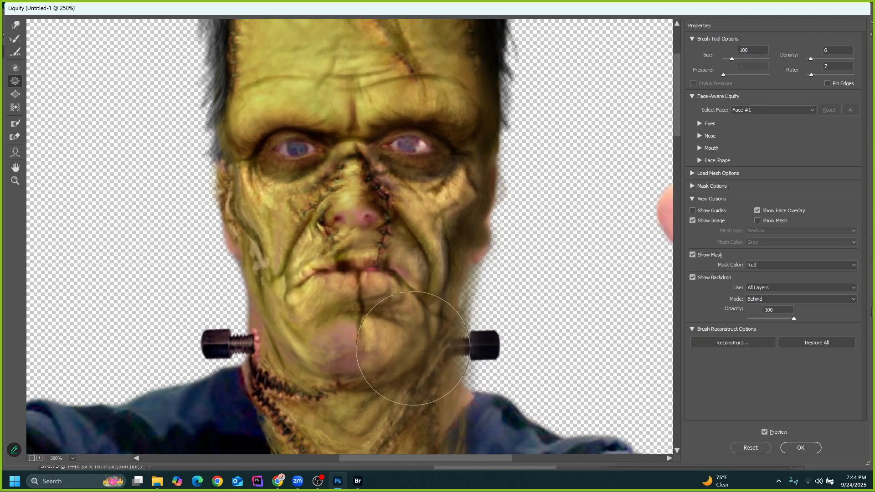
{"action": "scroll", "coordinate": [414, 351], "scroll_direction": "down", "scroll_amount": 2}
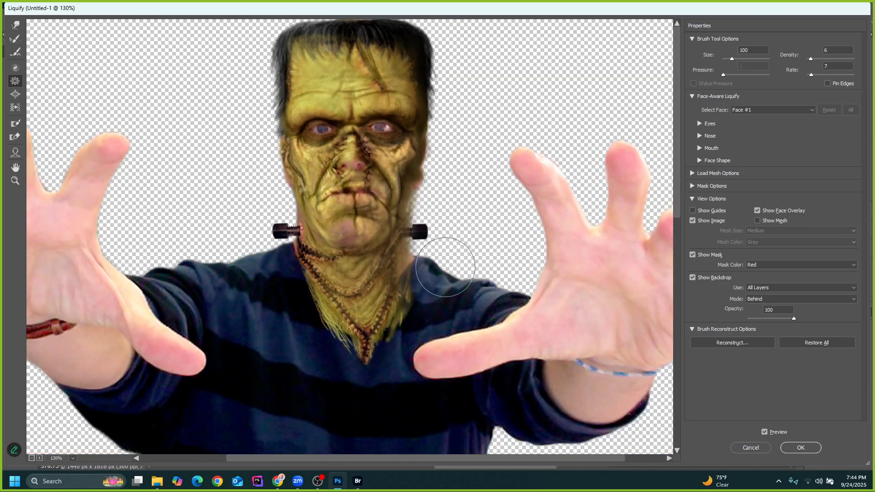
{"action": "scroll", "coordinate": [401, 215], "scroll_direction": "up", "scroll_amount": 4}
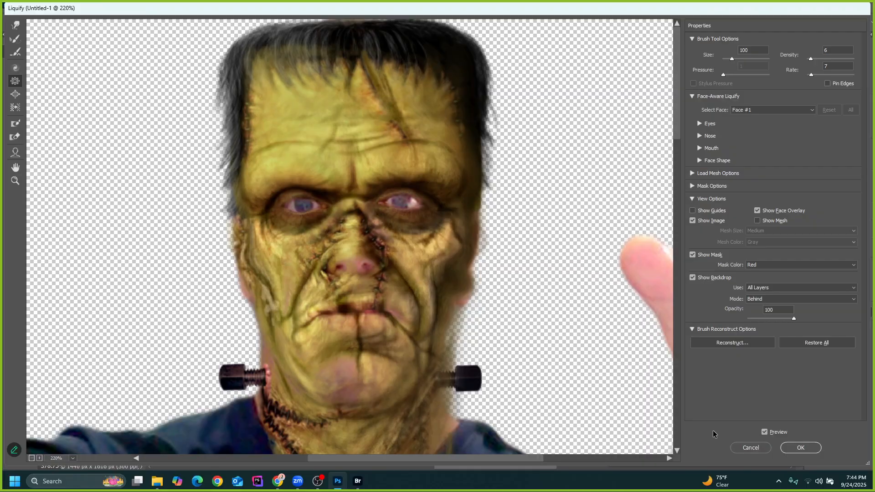
{"action": "left_click", "coordinate": [788, 448]}
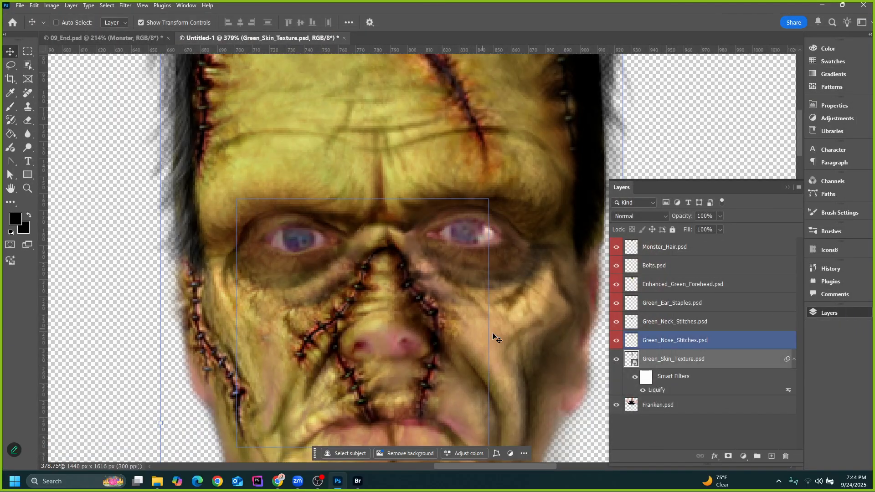
Compare the eyes before and after the Liquify adjustments by repeatedly undoing and redoing them
{"action": "scroll", "coordinate": [317, 188], "scroll_direction": "down", "scroll_amount": 6}
{"action": "scroll", "coordinate": [314, 196], "scroll_direction": "up", "scroll_amount": 8}
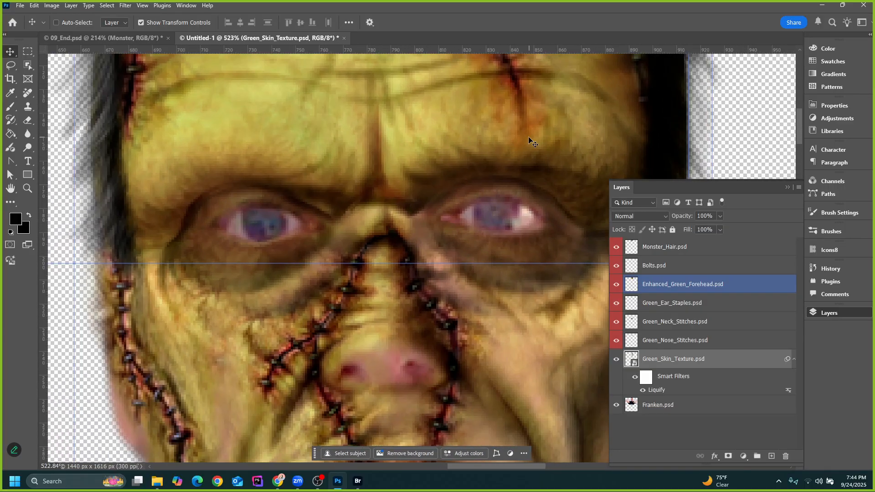
{"action": "key", "text": "ctrl+z"}
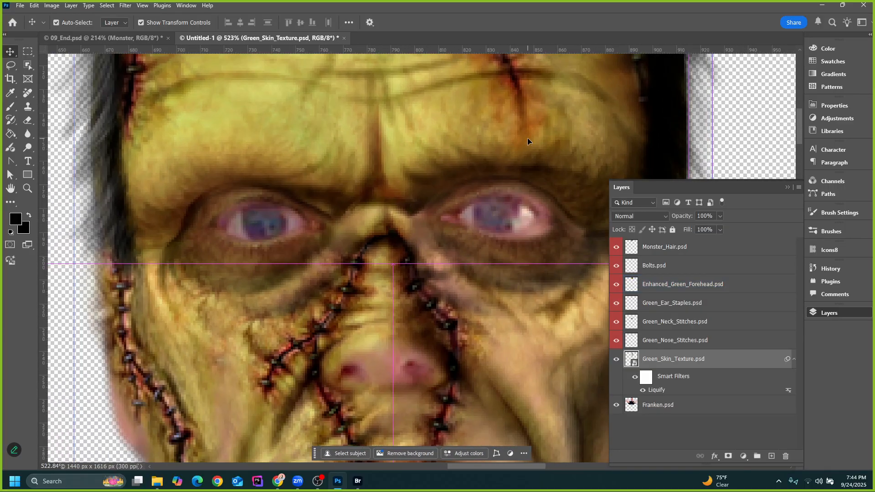
{"action": "key", "text": "ctrl+shift+z"}
{"action": "key", "text": "ctrl+z"}
{"action": "key", "text": "ctrl+shift+z"}
{"action": "key", "text": "ctrl+z"}
{"action": "key", "text": "ctrl+shift+z"}
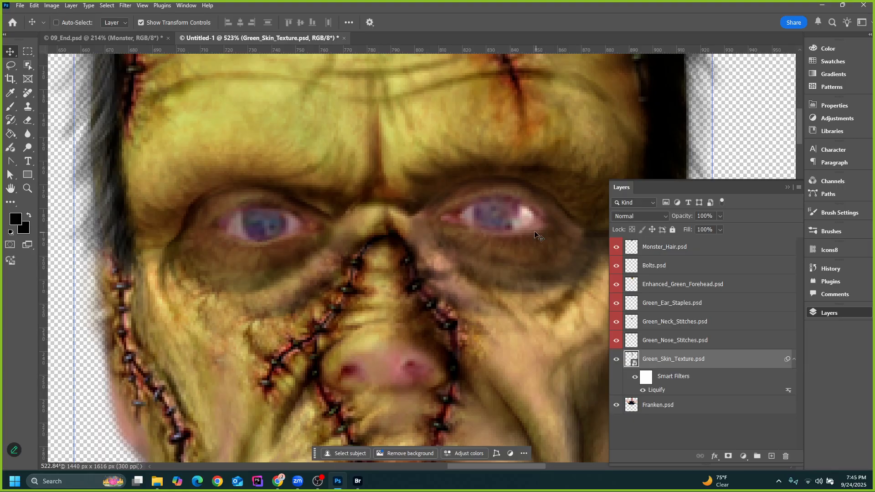
Examine the full monster figure, and compare it with the coloured hands and their edges in the finished 09_End.psd poster
{"action": "scroll", "coordinate": [422, 237], "scroll_direction": "down", "scroll_amount": 8}
{"action": "scroll", "coordinate": [370, 285], "scroll_direction": "up", "scroll_amount": 1}
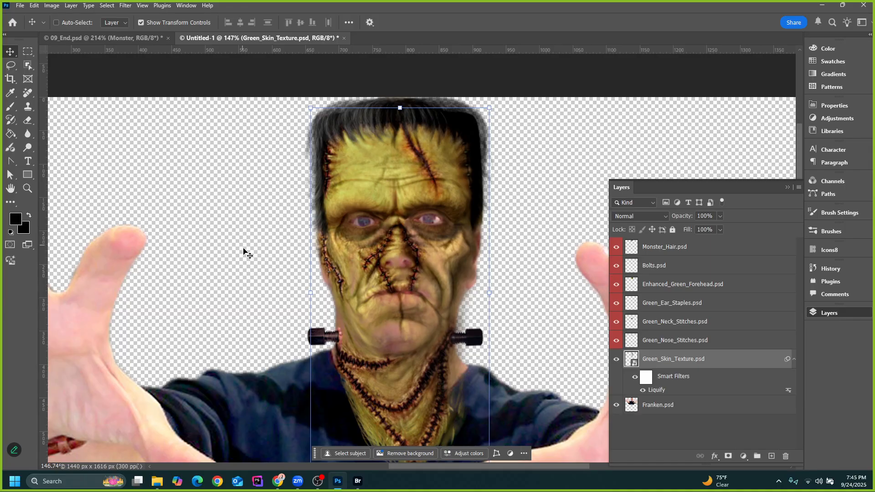
{"action": "scroll", "coordinate": [365, 273], "scroll_direction": "down", "scroll_amount": 4}
{"action": "scroll", "coordinate": [483, 305], "scroll_direction": "up", "scroll_amount": 1}
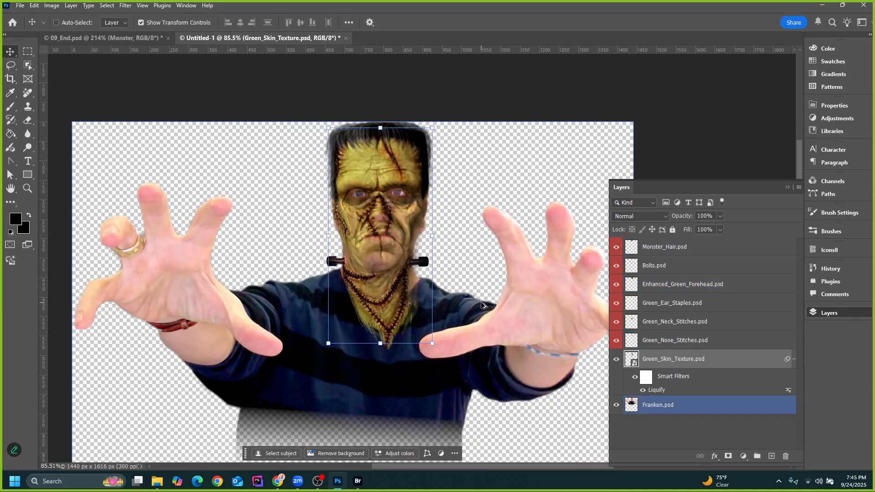
{"action": "left_click", "coordinate": [101, 38]}
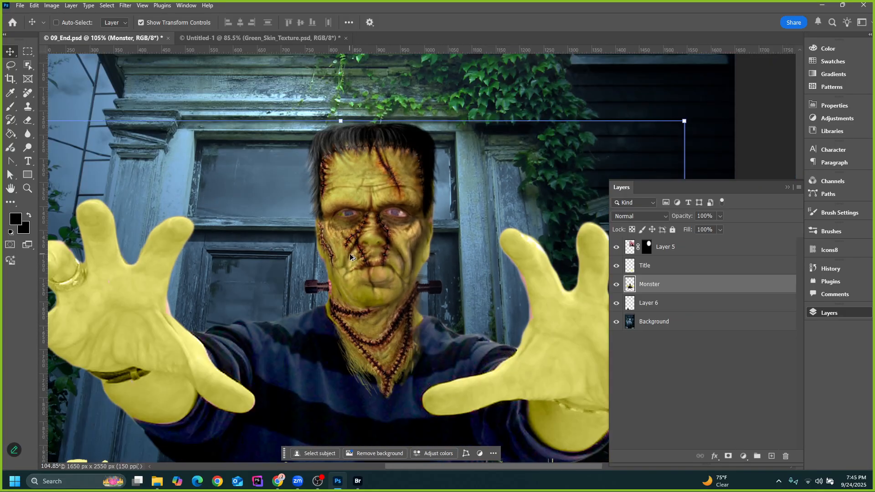
{"action": "scroll", "coordinate": [350, 256], "scroll_direction": "down", "scroll_amount": 2}
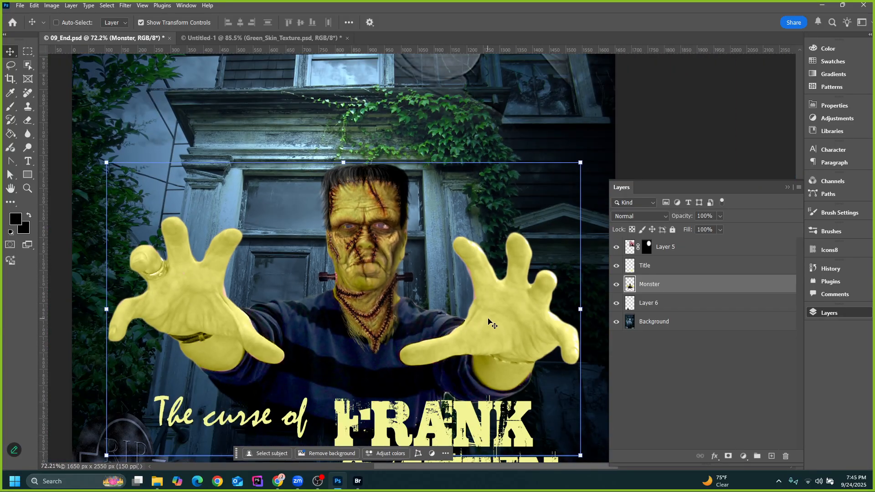
{"action": "scroll", "coordinate": [501, 338], "scroll_direction": "up", "scroll_amount": 2}
{"action": "scroll", "coordinate": [495, 341], "scroll_direction": "up", "scroll_amount": 1}
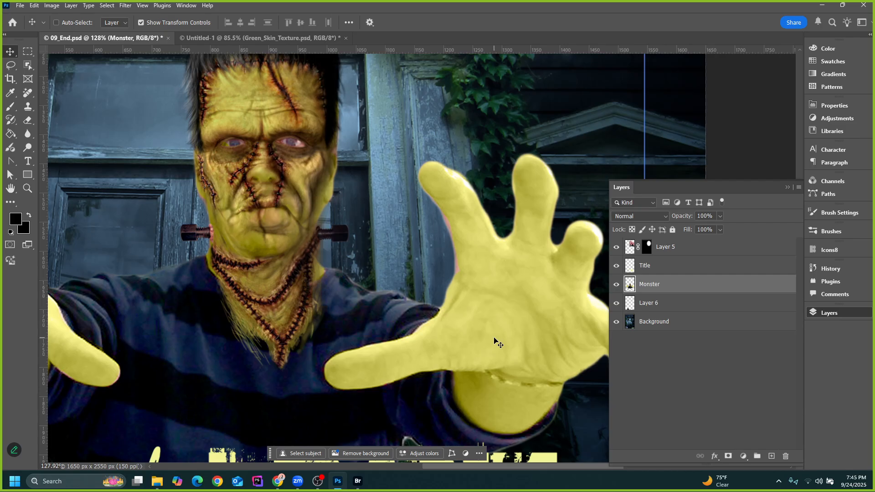
{"action": "scroll", "coordinate": [495, 341], "scroll_direction": "up", "scroll_amount": 6}
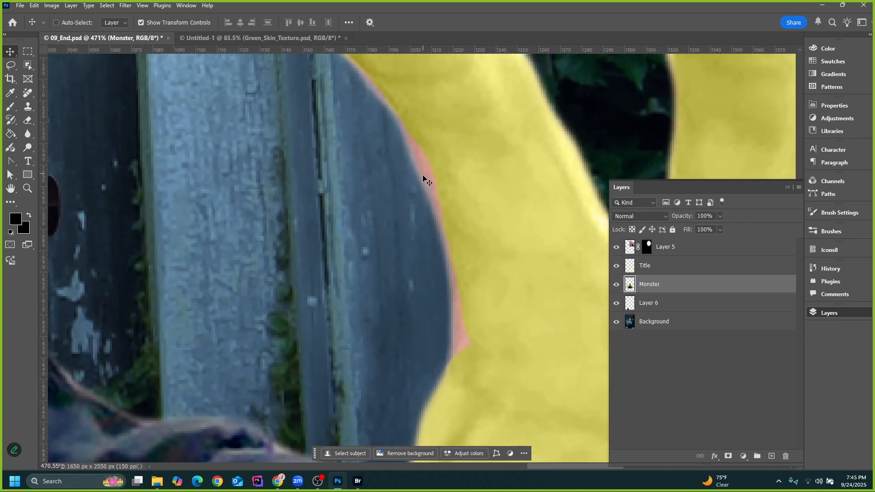
{"action": "scroll", "coordinate": [488, 328], "scroll_direction": "down", "scroll_amount": 8}
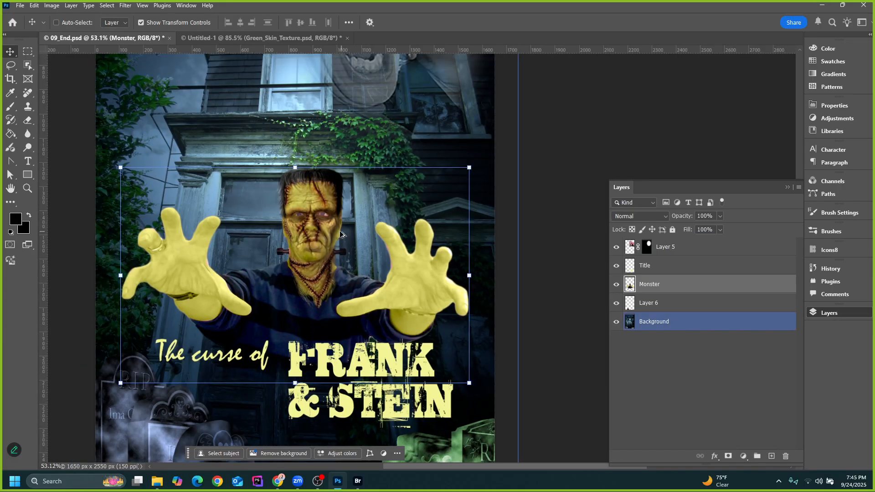
Return to the Untitled-1 document with the whole figure in view
{"action": "left_click", "coordinate": [246, 38]}
{"action": "scroll", "coordinate": [346, 276], "scroll_direction": "down", "scroll_amount": 2}
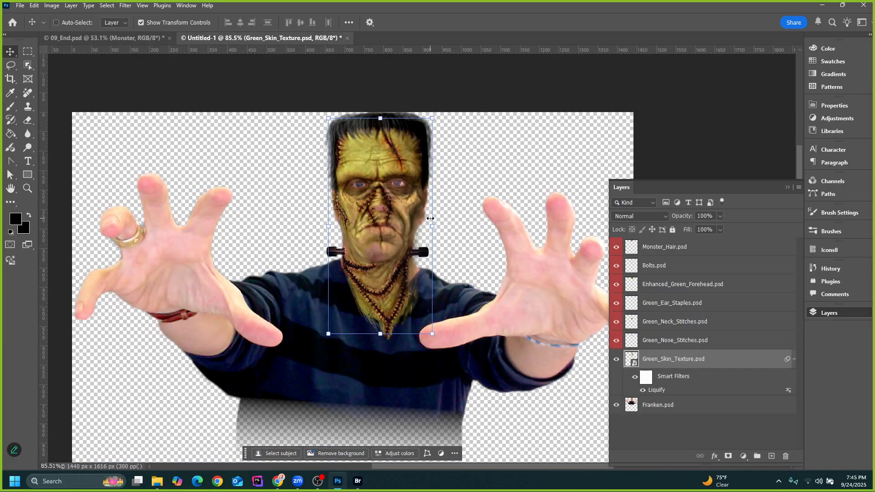
{"action": "scroll", "coordinate": [347, 276], "scroll_direction": "up", "scroll_amount": 2}
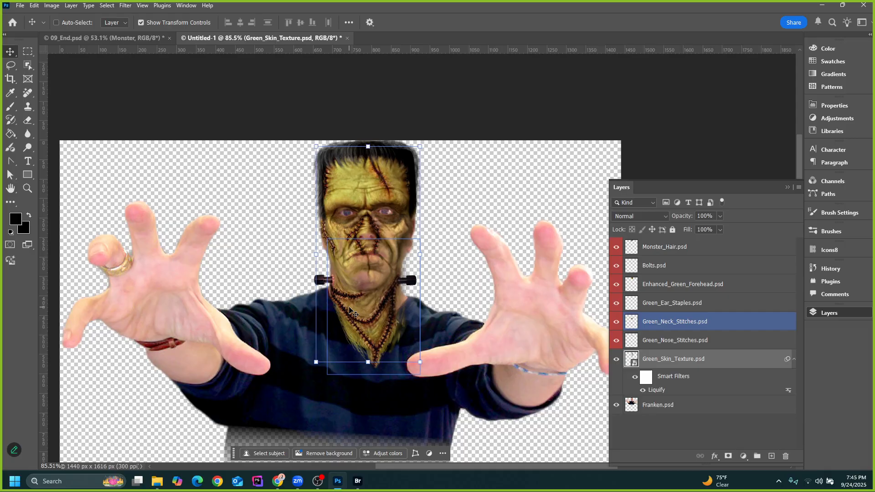
{"action": "scroll", "coordinate": [349, 308], "scroll_direction": "down", "scroll_amount": 3}
{"action": "key", "text": "alt+bracketright"}
{"action": "key", "text": "alt+bracketright"}
{"action": "key", "text": "alt+bracketright"}
{"action": "key", "text": "alt+bracketright"}
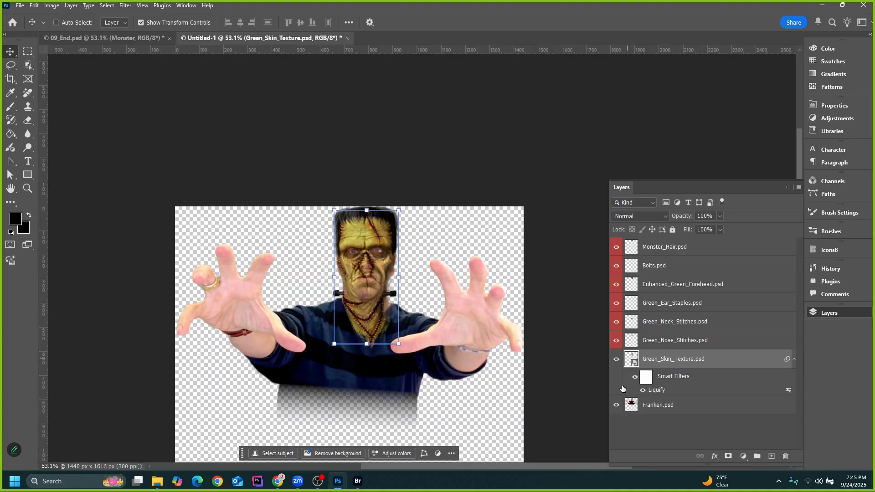
Hide every layer except Franken.psd and load that layer's outline as a selection
{"action": "left_click", "coordinate": [685, 412]}
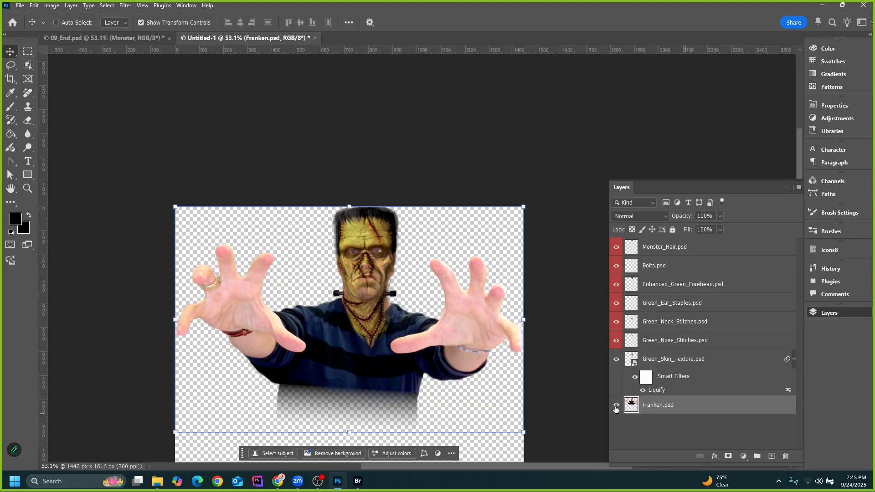
{"action": "left_click", "coordinate": [615, 409], "text": "alt"}
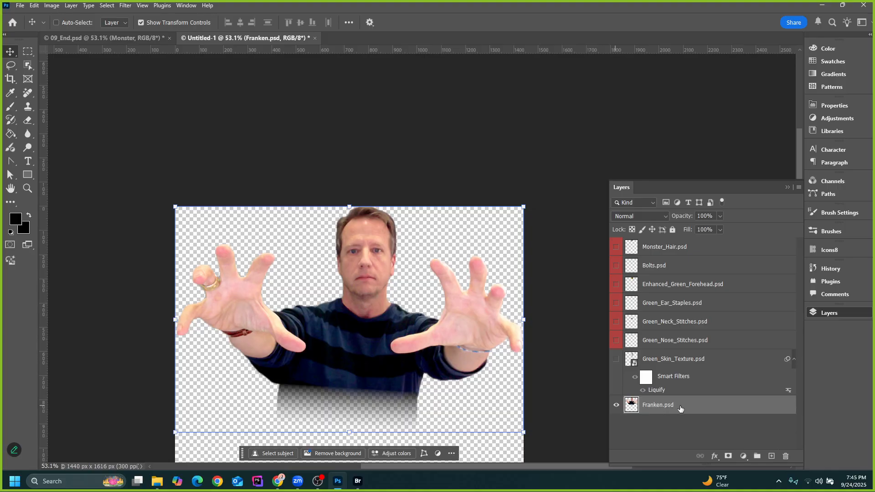
{"action": "scroll", "coordinate": [424, 291], "scroll_direction": "down", "scroll_amount": 2}
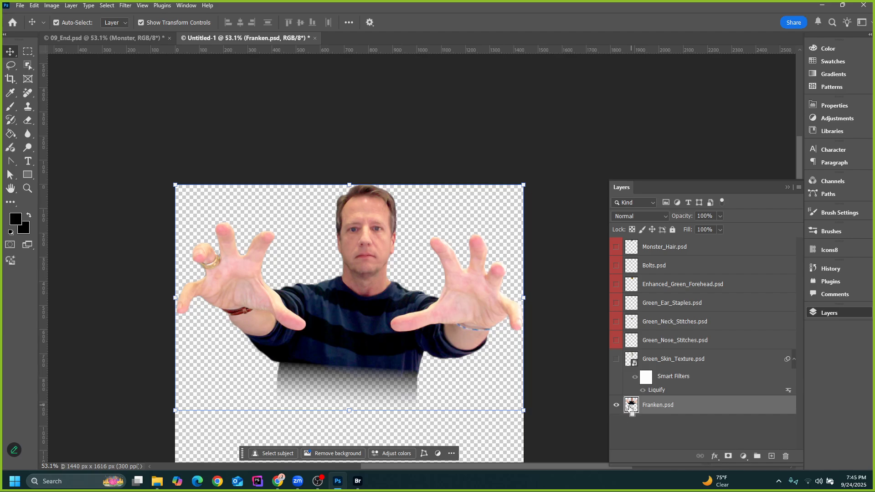
{"action": "left_click", "coordinate": [631, 407], "text": "ctrl"}
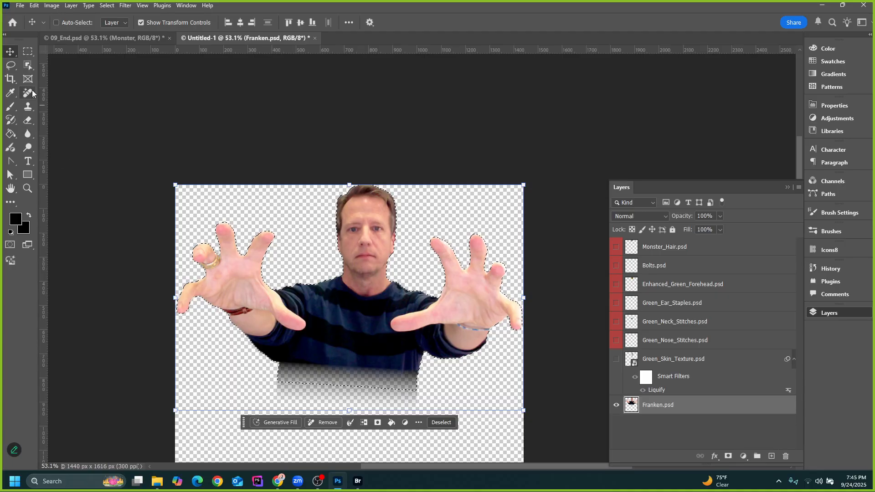
Try painting the selected man black with a 200 px brush directly on the Franken.psd layer, and undo it
{"action": "left_click", "coordinate": [10, 106]}
{"action": "mouse_move", "coordinate": [237, 269]}
{"action": "left_mouse_down"}
{"action": "mouse_move", "coordinate": [283, 230]}
{"action": "mouse_move", "coordinate": [284, 265]}
{"action": "mouse_move", "coordinate": [230, 324]}
{"action": "mouse_move", "coordinate": [518, 340]}
{"action": "mouse_move", "coordinate": [326, 293]}
{"action": "mouse_move", "coordinate": [455, 189]}
{"action": "mouse_move", "coordinate": [267, 391]}
{"action": "mouse_move", "coordinate": [500, 370]}
{"action": "left_mouse_up"}
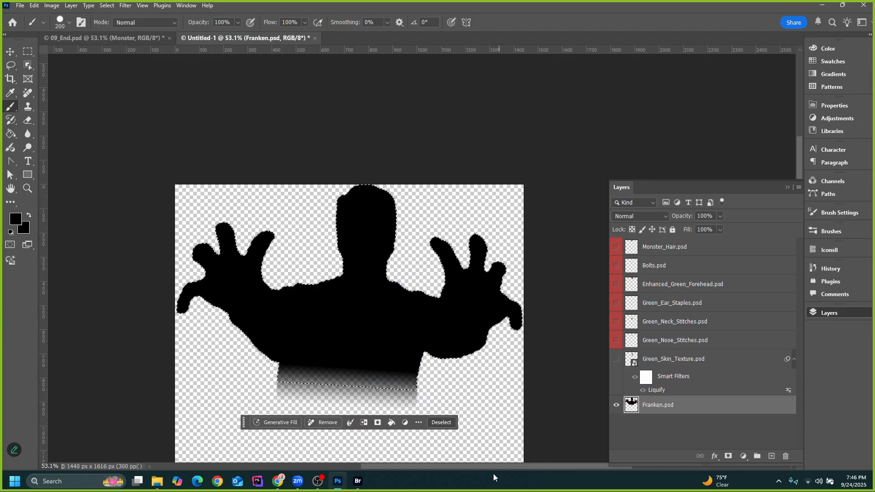
{"action": "key", "text": "ctrl+z"}
{"action": "key", "text": "ctrl+z"}
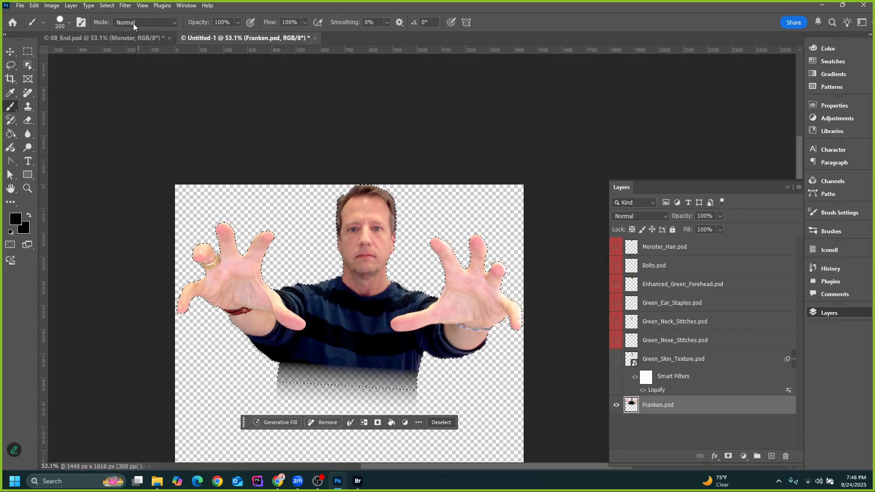
Try a brush stroke with the selection cleared, undo it, and reload the Franken.psd outline as a selection
{"action": "left_click", "coordinate": [106, 5]}
{"action": "left_click", "coordinate": [115, 23]}
{"action": "mouse_move", "coordinate": [292, 215]}
{"action": "left_mouse_down"}
{"action": "mouse_move", "coordinate": [199, 297]}
{"action": "mouse_move", "coordinate": [360, 372]}
{"action": "mouse_move", "coordinate": [460, 297]}
{"action": "mouse_move", "coordinate": [504, 296]}
{"action": "left_mouse_up"}
{"action": "key", "text": "ctrl+z"}
{"action": "left_click", "coordinate": [631, 406], "text": "ctrl"}
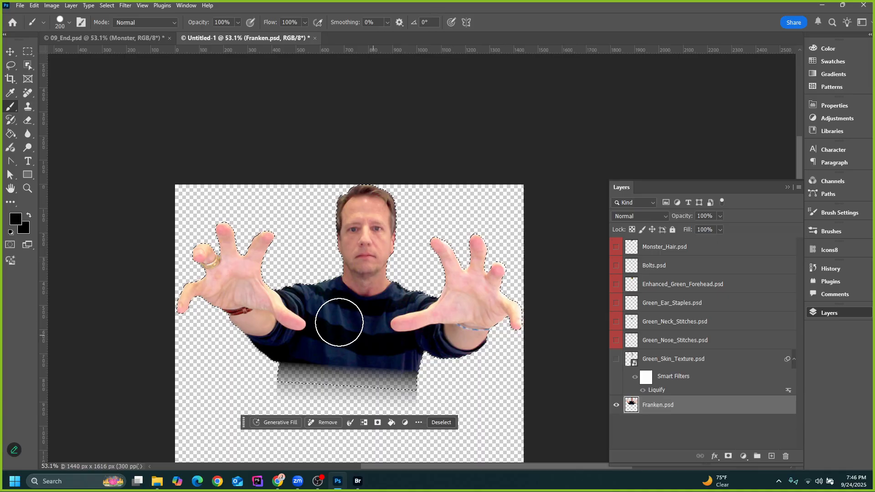
Try painting across the hands and torso inside the reloaded selection, and undo it
{"action": "left_click_drag", "start_coordinate": [222, 228], "coordinate": [263, 235]}
{"action": "left_click_drag", "start_coordinate": [301, 275], "coordinate": [434, 290]}
{"action": "left_click_drag", "start_coordinate": [319, 318], "coordinate": [589, 351]}
{"action": "key", "text": "ctrl+z"}
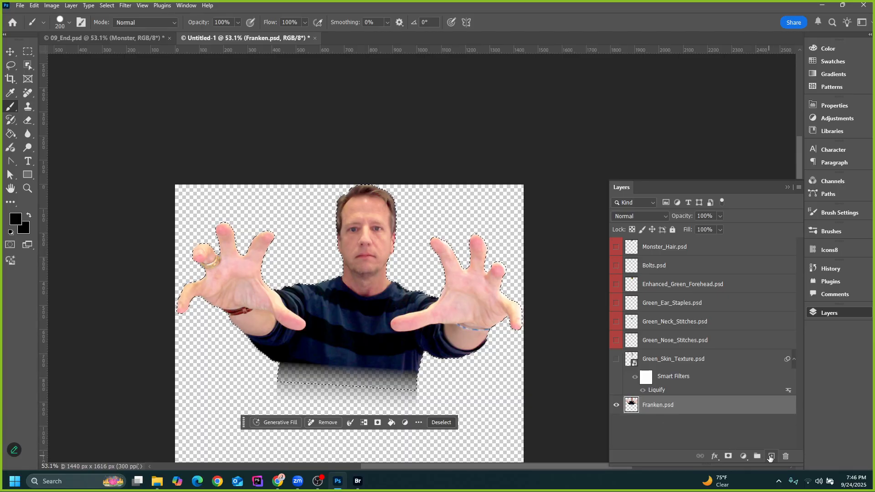
Add a new layer above Franken.psd and try painting the selected figure black on it
{"action": "left_click", "coordinate": [771, 456]}
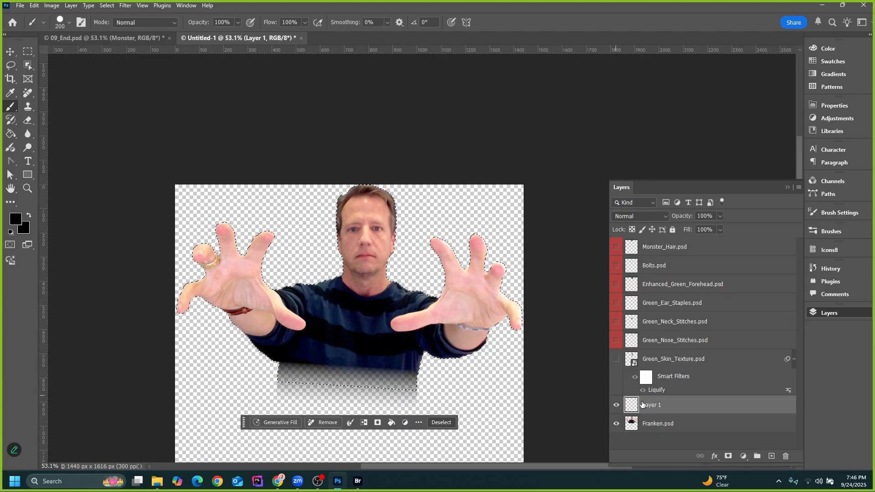
{"action": "key", "text": "ctrl+z"}
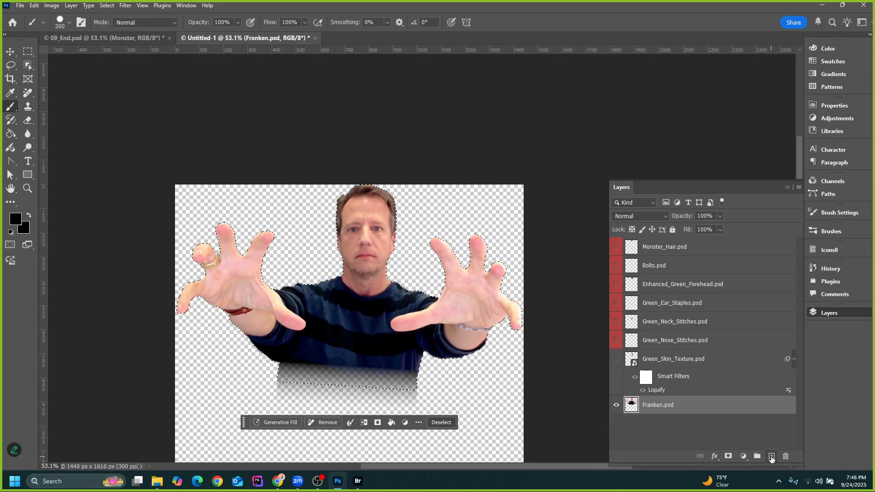
{"action": "left_click", "coordinate": [772, 456]}
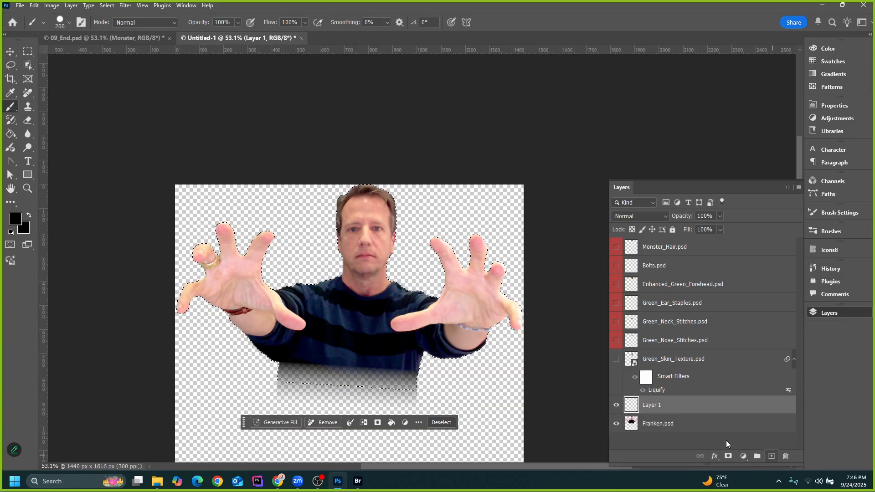
{"action": "left_click", "coordinate": [661, 425]}
{"action": "left_click", "coordinate": [659, 407]}
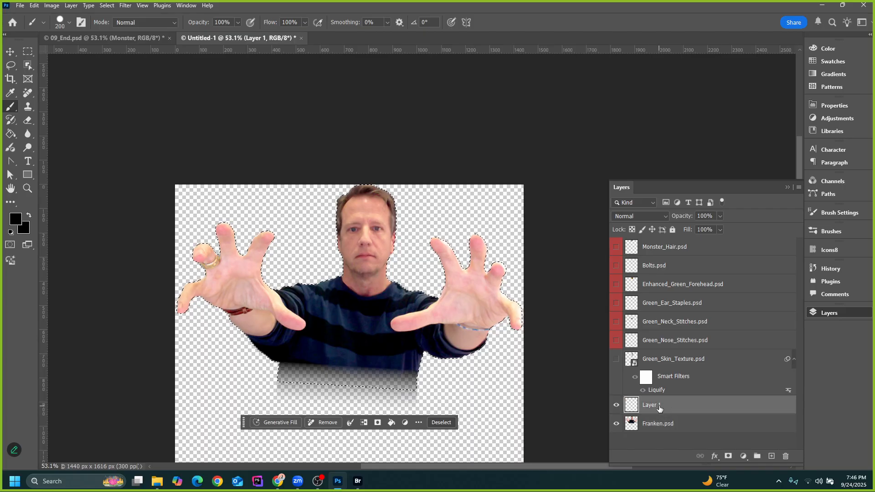
{"action": "left_click_drag", "start_coordinate": [291, 227], "coordinate": [249, 208]}
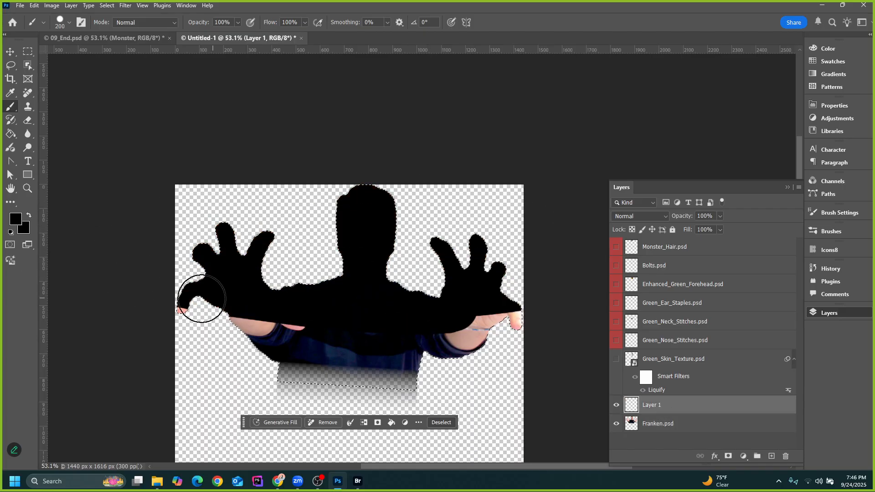
{"action": "left_click_drag", "start_coordinate": [202, 299], "coordinate": [274, 266]}
Try moving the black silhouette sideways away from the man, and undo the move
{"action": "left_click", "coordinate": [13, 57]}
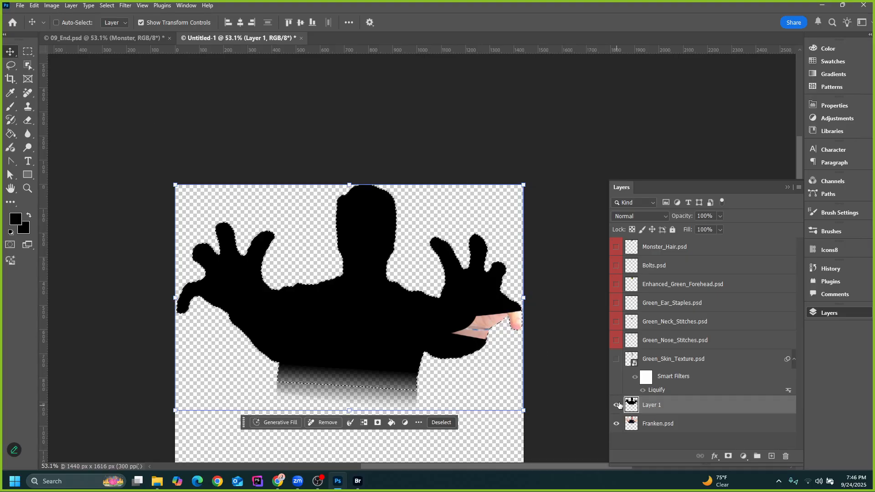
{"action": "mouse_move", "coordinate": [352, 271]}
{"action": "left_mouse_down"}
{"action": "mouse_move", "coordinate": [365, 272]}
{"action": "mouse_move", "coordinate": [284, 246]}
{"action": "mouse_move", "coordinate": [337, 272]}
{"action": "left_mouse_up"}
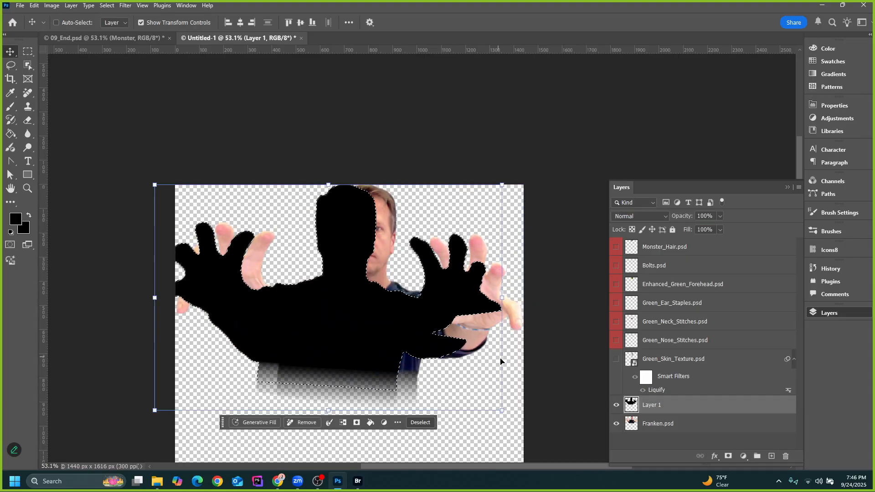
{"action": "key", "text": "ctrl+z"}
Clear the selection, and undo back past the black painting to before the new layer was added
{"action": "left_click", "coordinate": [107, 5]}
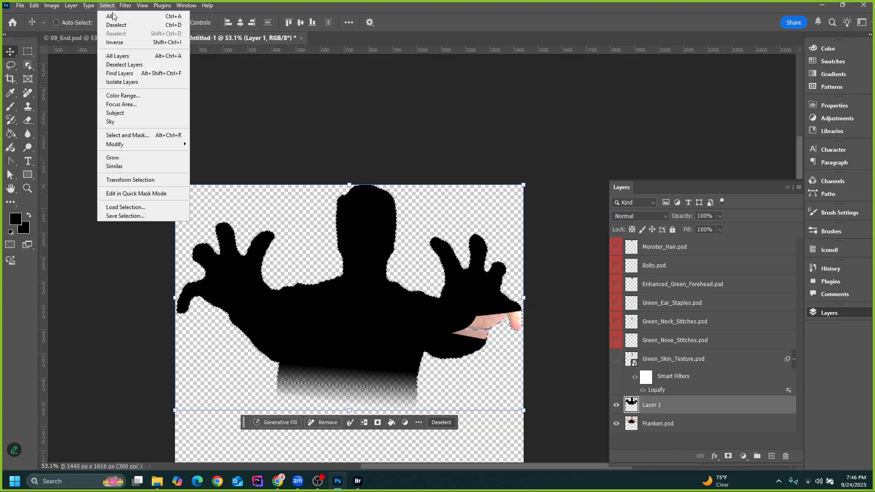
{"action": "left_click", "coordinate": [110, 24]}
{"action": "key", "text": "ctrl+z"}
{"action": "key", "text": "ctrl+z"}
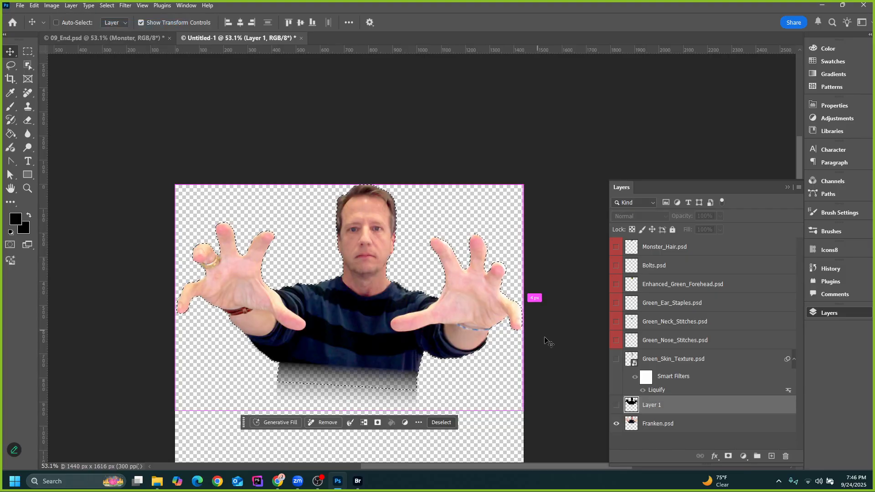
{"action": "key", "text": "ctrl+z"}
{"action": "key", "text": "ctrl+z"}
{"action": "key", "text": "ctrl+z"}
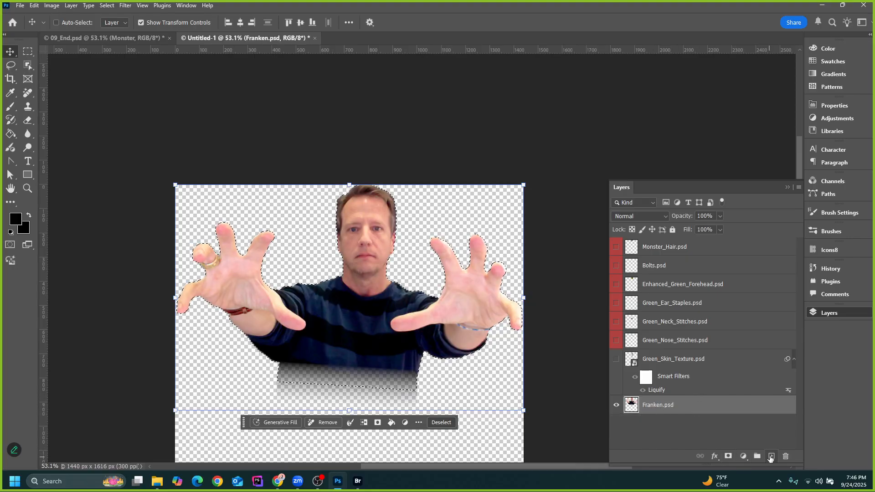
Add a new layer above Franken.psd and set its blend mode to Color
{"action": "left_click", "coordinate": [771, 456]}
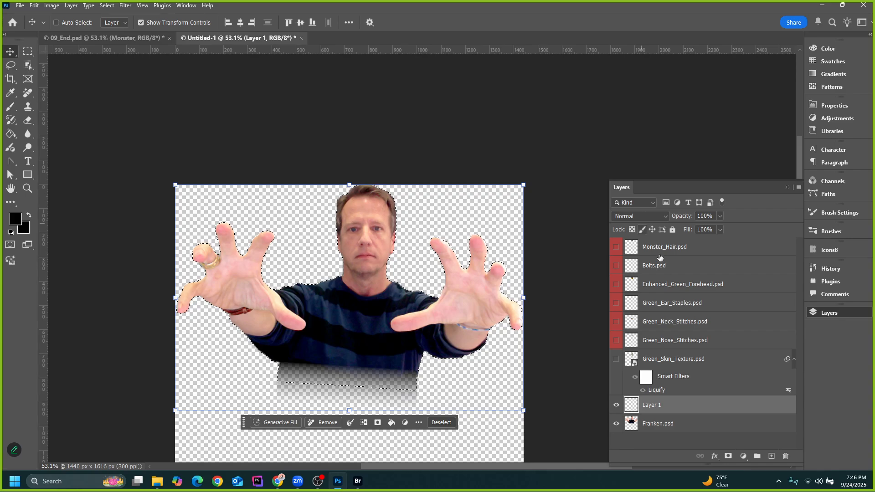
{"action": "left_click", "coordinate": [626, 220]}
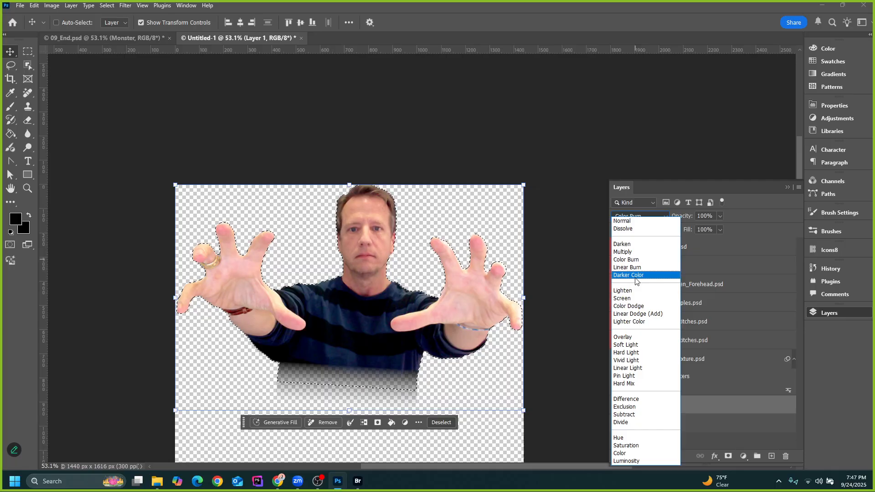
{"action": "left_click", "coordinate": [629, 454]}
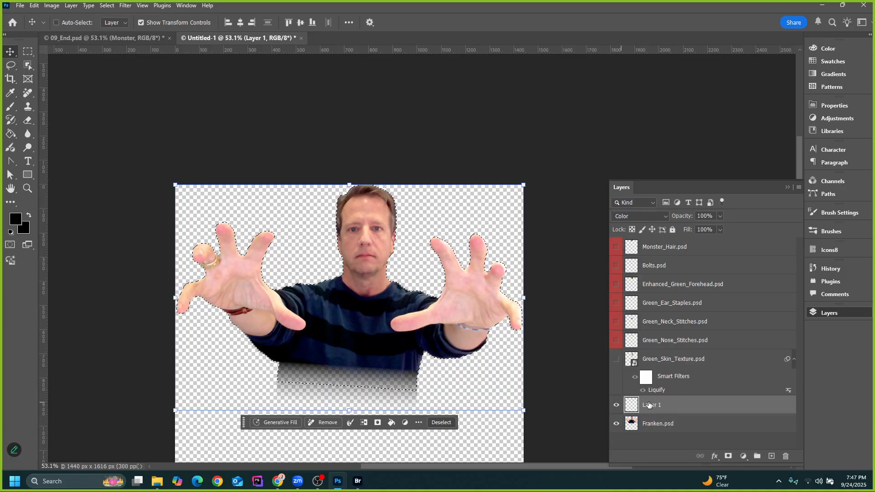
Set the foreground colour to a strong green, 17a000
{"action": "left_click", "coordinate": [15, 219]}
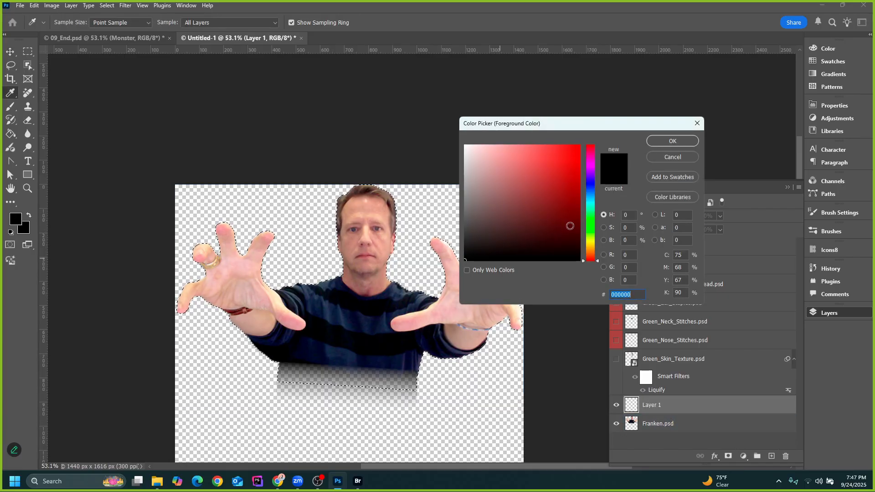
{"action": "left_click", "coordinate": [590, 226]}
{"action": "left_click", "coordinate": [581, 188]}
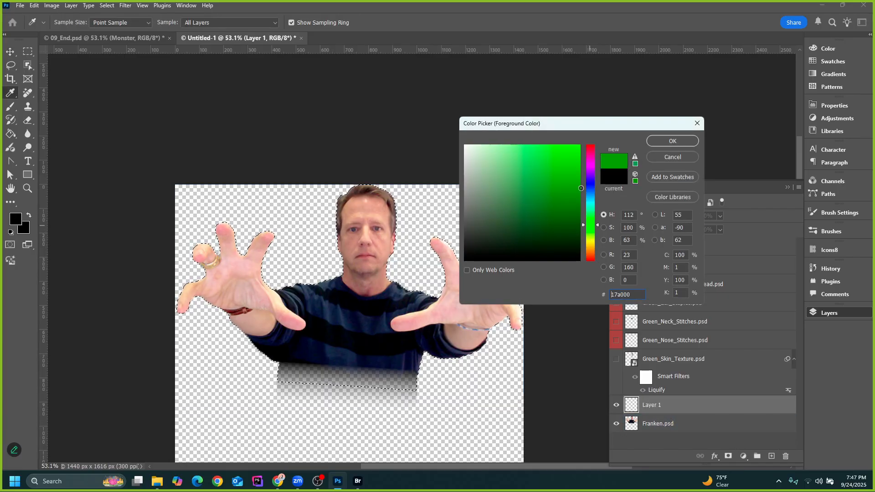
{"action": "left_click", "coordinate": [654, 143]}
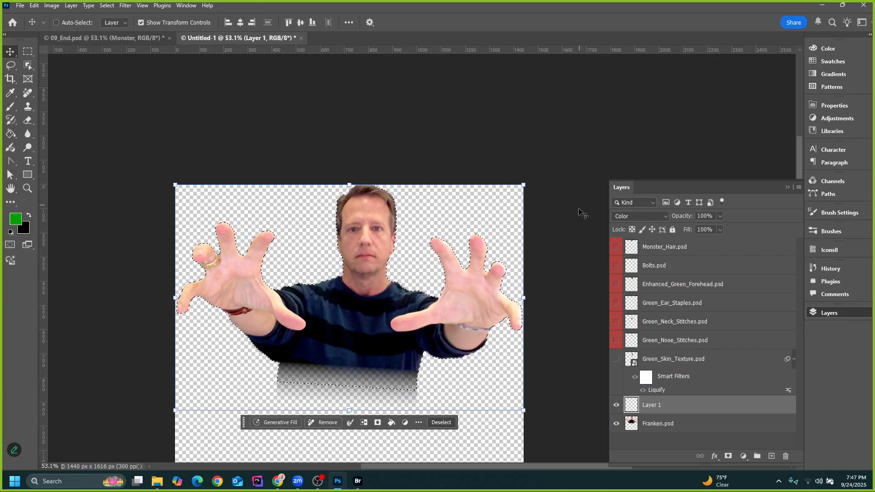
Try painting green across the hands and torso directly on the Franken.psd layer, and undo it
{"action": "left_click", "coordinate": [616, 404]}
{"action": "left_click", "coordinate": [631, 423]}
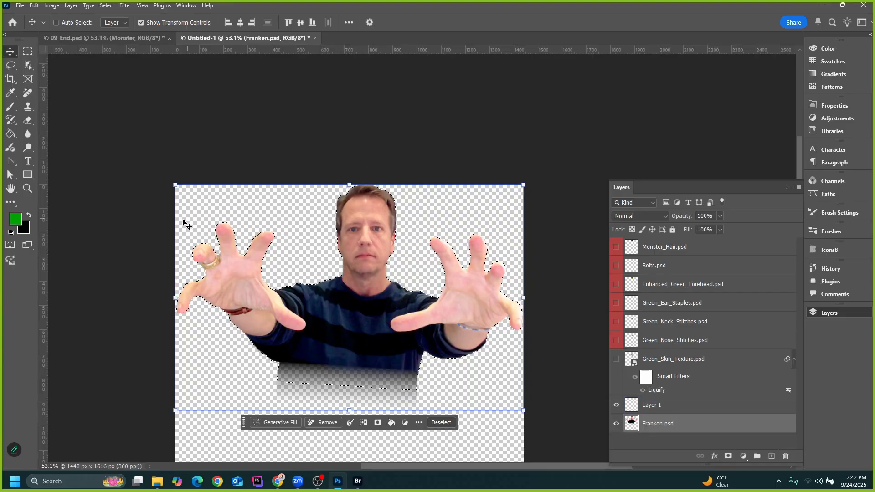
{"action": "key", "text": "b"}
{"action": "mouse_move", "coordinate": [205, 253]}
{"action": "left_mouse_down"}
{"action": "mouse_move", "coordinate": [224, 303]}
{"action": "mouse_move", "coordinate": [368, 358]}
{"action": "mouse_move", "coordinate": [525, 305]}
{"action": "left_mouse_up"}
{"action": "key", "text": "ctrl+z"}
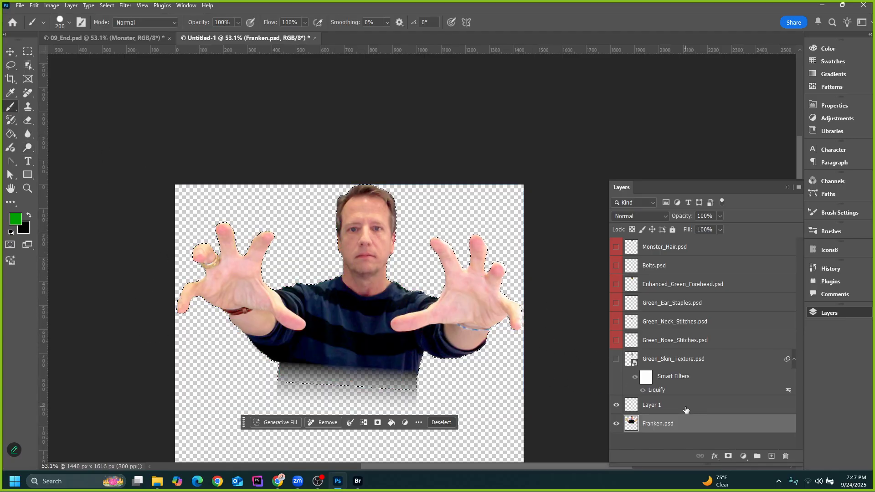
Paint the selected figure green on Layer 1, covering the hands, face and sweater
{"action": "left_click", "coordinate": [632, 406]}
{"action": "mouse_move", "coordinate": [186, 248]}
{"action": "left_mouse_down"}
{"action": "mouse_move", "coordinate": [271, 323]}
{"action": "mouse_move", "coordinate": [341, 297]}
{"action": "mouse_move", "coordinate": [268, 331]}
{"action": "mouse_move", "coordinate": [546, 297]}
{"action": "mouse_move", "coordinate": [408, 250]}
{"action": "mouse_move", "coordinate": [483, 279]}
{"action": "mouse_move", "coordinate": [472, 347]}
{"action": "mouse_move", "coordinate": [363, 237]}
{"action": "mouse_move", "coordinate": [434, 285]}
{"action": "mouse_move", "coordinate": [329, 211]}
{"action": "mouse_move", "coordinate": [372, 252]}
{"action": "left_mouse_up"}
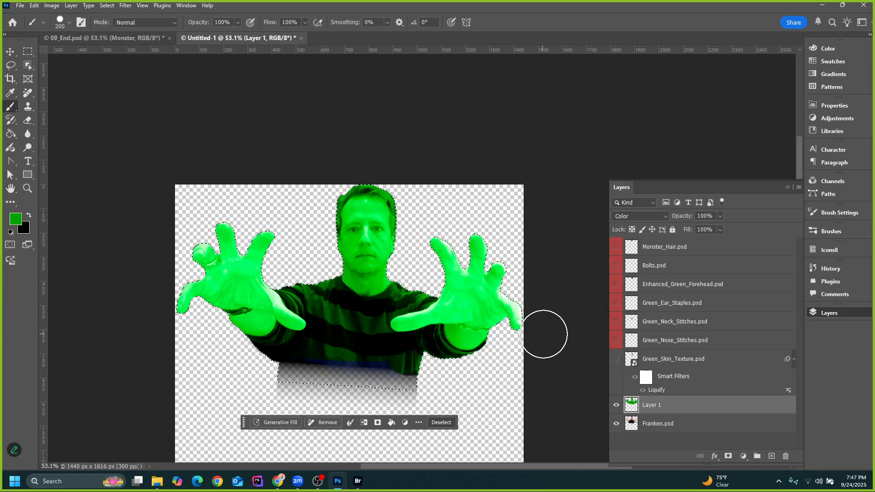
{"action": "scroll", "coordinate": [364, 224], "scroll_direction": "up", "scroll_amount": 1}
{"action": "scroll", "coordinate": [367, 221], "scroll_direction": "up", "scroll_amount": 14}
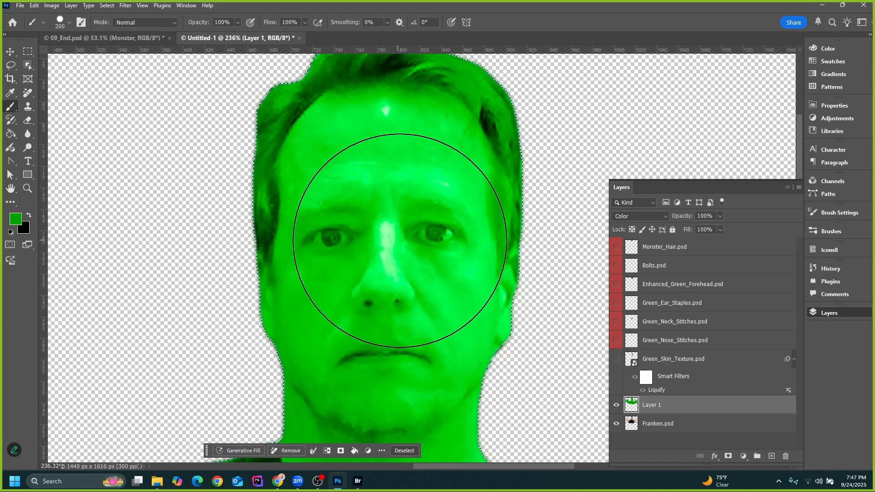
Try the Normal blend mode on Layer 1 and return it to Color
{"action": "left_click", "coordinate": [643, 216]}
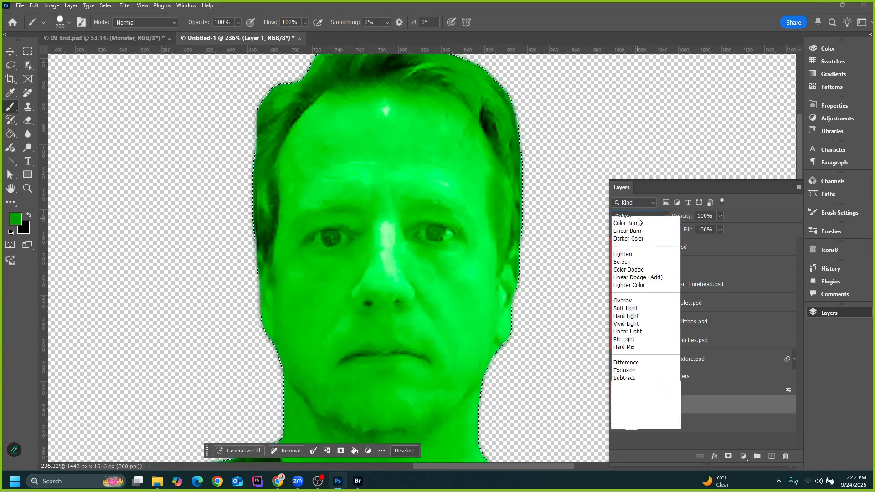
{"action": "left_click", "coordinate": [631, 222]}
{"action": "left_click", "coordinate": [634, 218]}
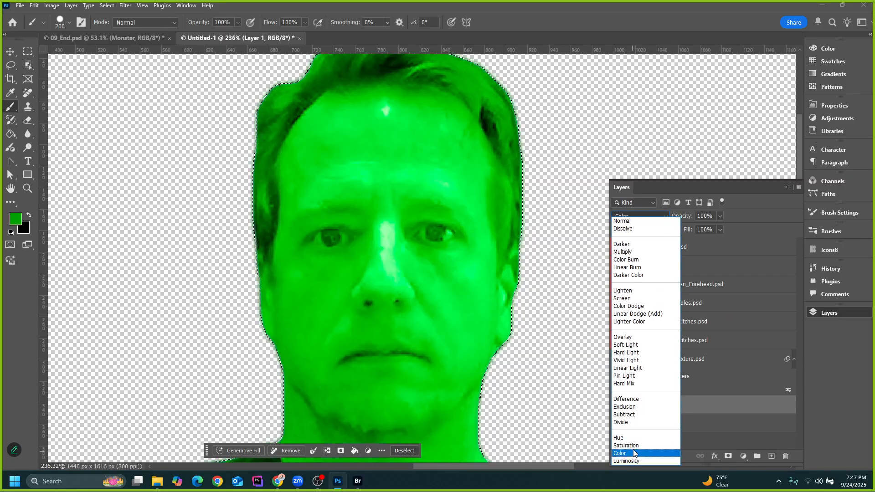
{"action": "left_click", "coordinate": [633, 454]}
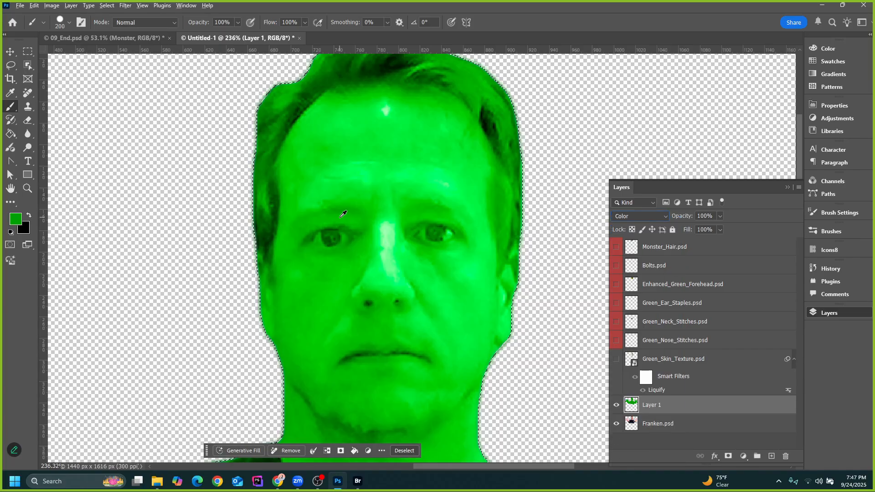
Try the Hue blend mode on Layer 1 and compare the skin colour with the monster in 09_End.psd
{"action": "scroll", "coordinate": [494, 308], "scroll_direction": "down", "scroll_amount": 5}
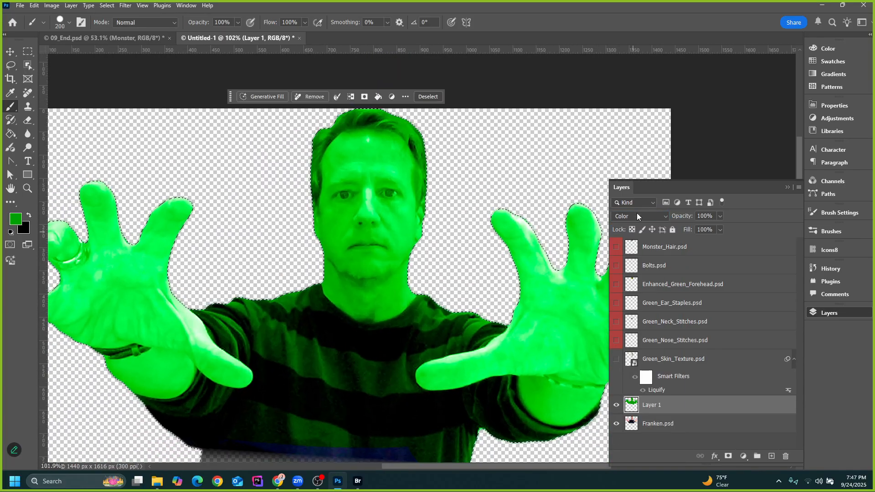
{"action": "left_click", "coordinate": [637, 216]}
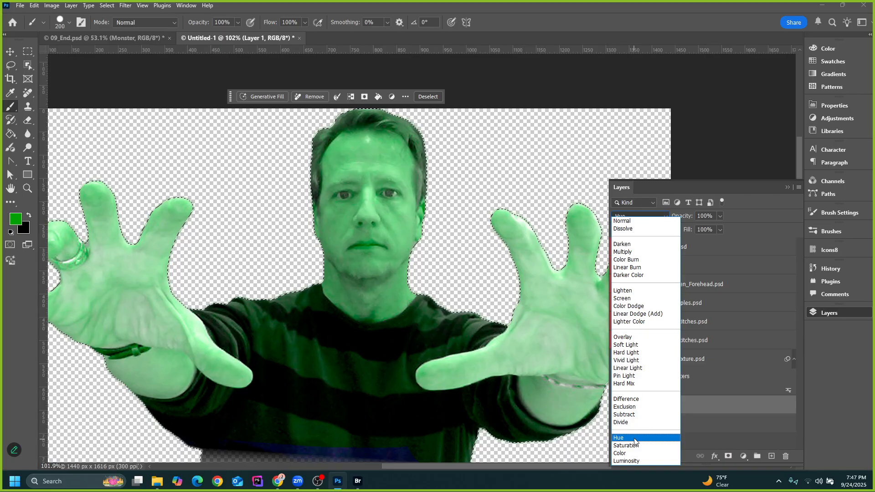
{"action": "left_click", "coordinate": [635, 441]}
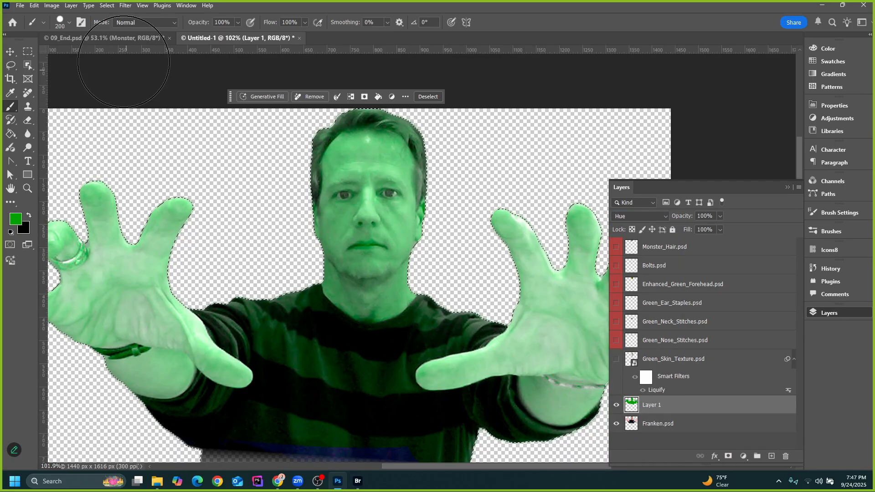
{"action": "left_click", "coordinate": [124, 38]}
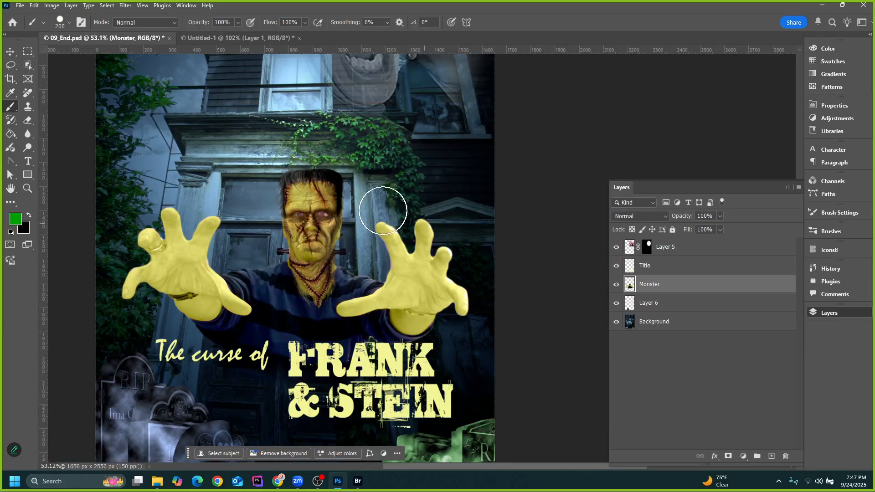
{"action": "left_click", "coordinate": [237, 38]}
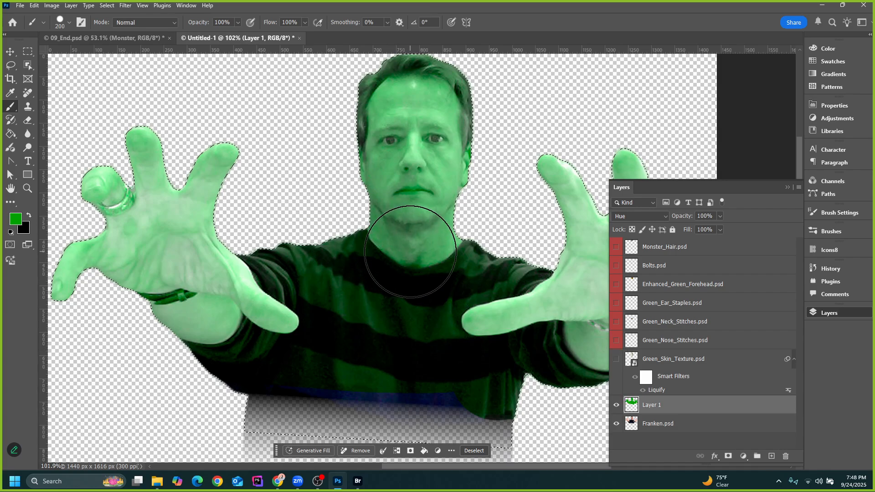
Undo the blend mode changes and the green painting on Layer 1
{"action": "key", "text": "ctrl+z"}
{"action": "key", "text": "ctrl+z"}
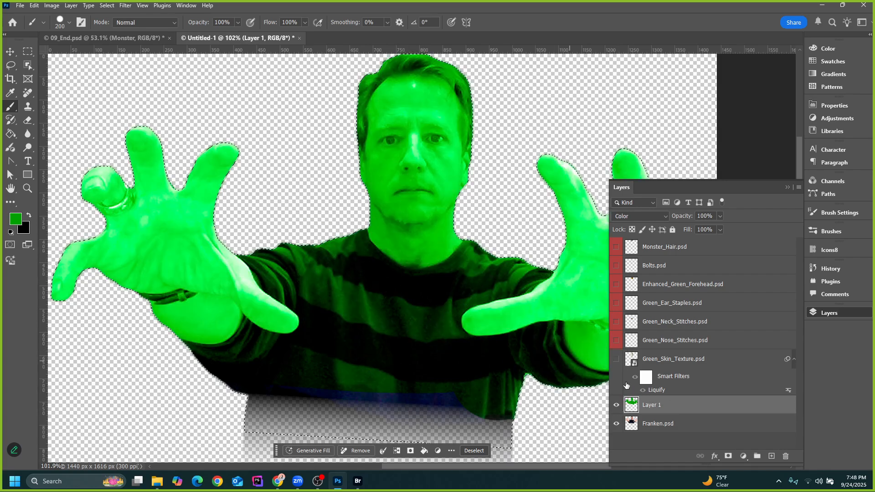
{"action": "scroll", "coordinate": [287, 318], "scroll_direction": "down", "scroll_amount": 3}
{"action": "scroll", "coordinate": [286, 318], "scroll_direction": "down", "scroll_amount": 1}
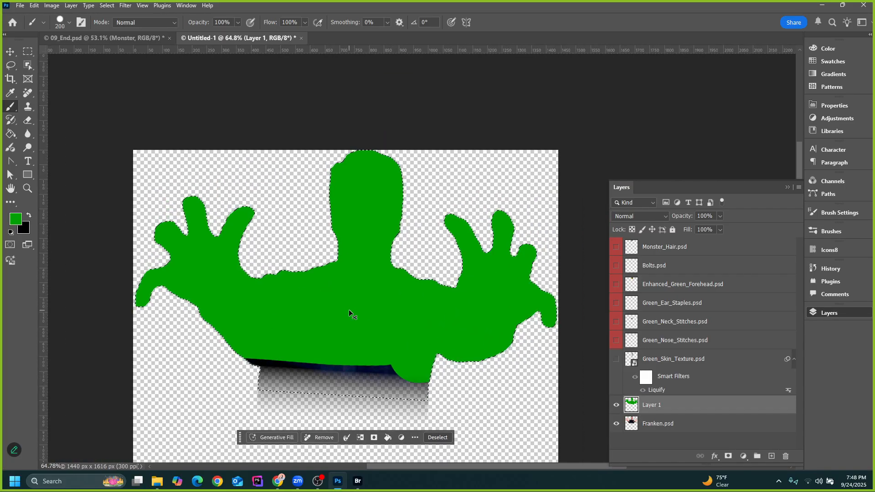
{"action": "key", "text": "ctrl+z"}
{"action": "key", "text": "ctrl+z"}
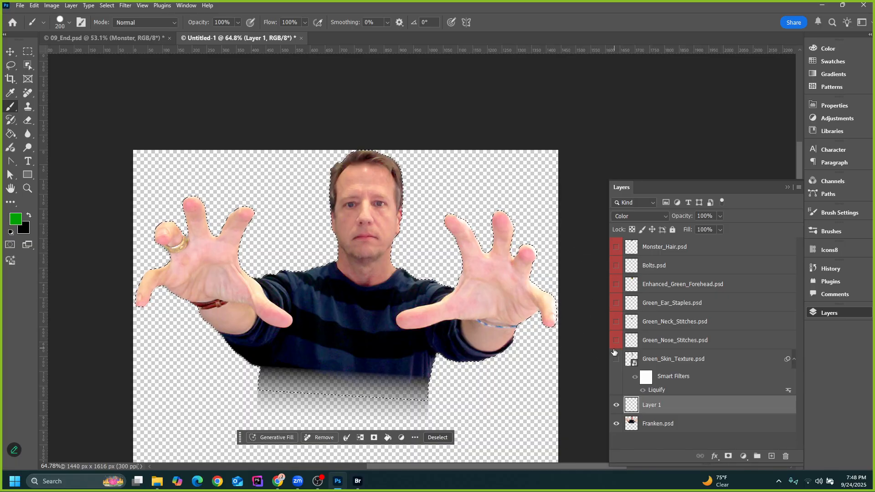
Show the Green_Skin_Texture.psd layer and all the monster layers above it, up to Monster_Hair.psd
{"action": "left_click", "coordinate": [616, 361]}
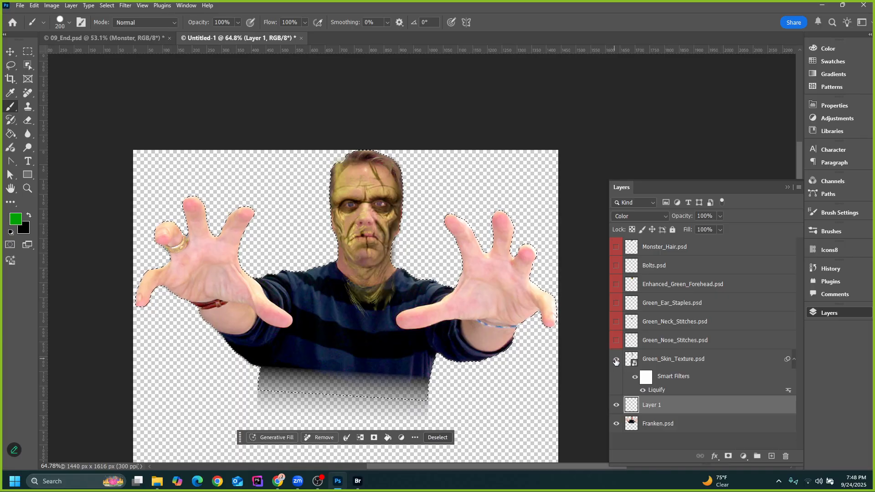
{"action": "left_click", "coordinate": [616, 360]}
{"action": "left_click", "coordinate": [616, 360]}
{"action": "left_click", "coordinate": [616, 360]}
{"action": "left_click", "coordinate": [616, 360]}
{"action": "left_click", "coordinate": [616, 322]}
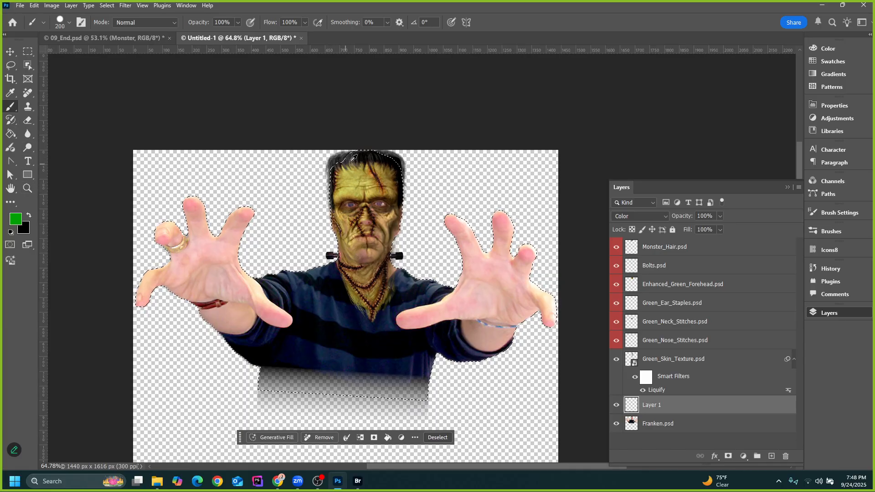
Sample the yellow-green skin tone from the monster's forehead as the foreground colour
{"action": "scroll", "coordinate": [339, 217], "scroll_direction": "up", "scroll_amount": 5}
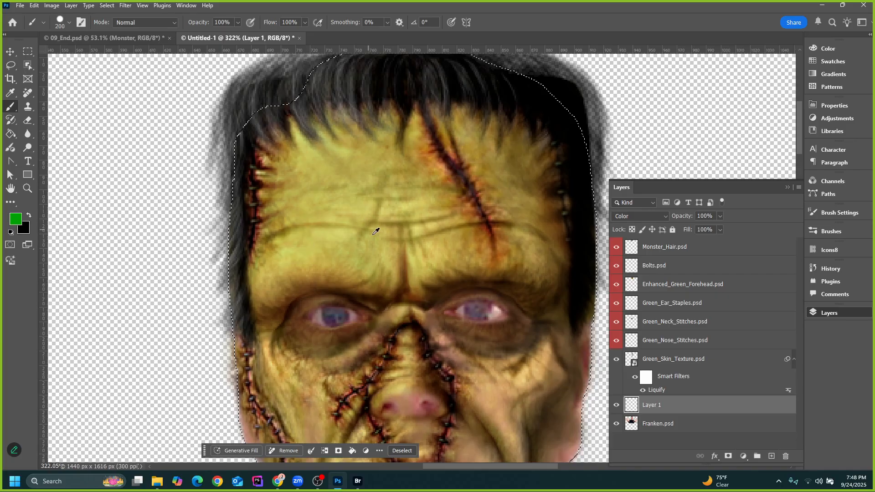
{"action": "left_click", "coordinate": [325, 244], "text": "alt"}
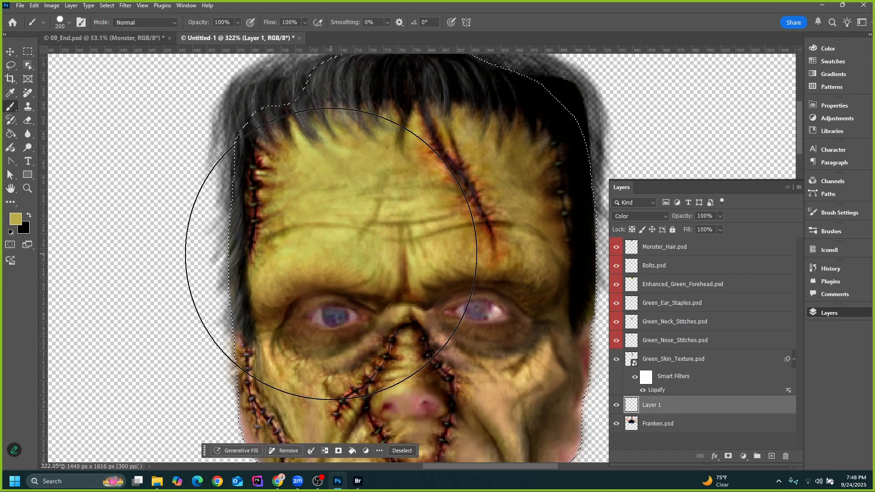
{"action": "scroll", "coordinate": [333, 232], "scroll_direction": "down", "scroll_amount": 5}
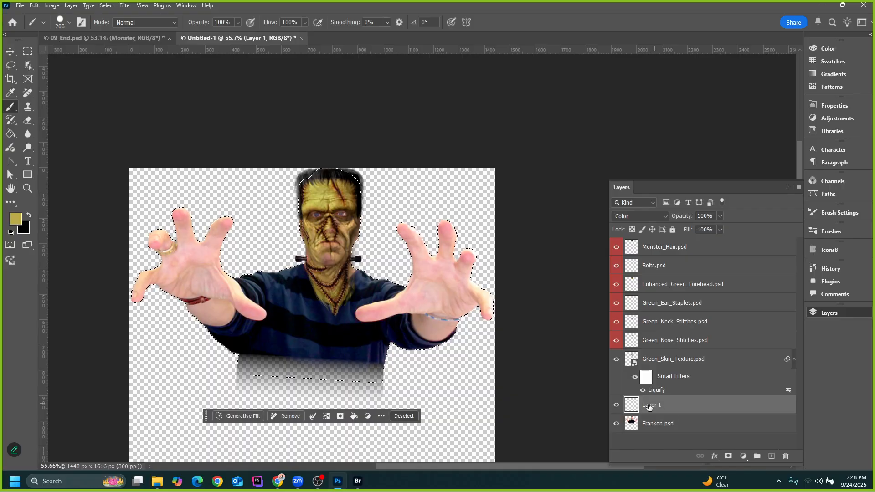
Paint the sampled yellow-green over the selected hands, face and sweater on Layer 1
{"action": "mouse_move", "coordinate": [146, 239]}
{"action": "left_mouse_down"}
{"action": "mouse_move", "coordinate": [227, 236]}
{"action": "mouse_move", "coordinate": [267, 261]}
{"action": "mouse_move", "coordinate": [290, 304]}
{"action": "mouse_move", "coordinate": [229, 332]}
{"action": "mouse_move", "coordinate": [364, 336]}
{"action": "mouse_move", "coordinate": [503, 249]}
{"action": "mouse_move", "coordinate": [326, 227]}
{"action": "mouse_move", "coordinate": [414, 346]}
{"action": "mouse_move", "coordinate": [333, 203]}
{"action": "mouse_move", "coordinate": [412, 217]}
{"action": "mouse_move", "coordinate": [235, 220]}
{"action": "left_mouse_up"}
{"action": "scroll", "coordinate": [297, 158], "scroll_direction": "up", "scroll_amount": 1}
{"action": "scroll", "coordinate": [305, 183], "scroll_direction": "up", "scroll_amount": 3}
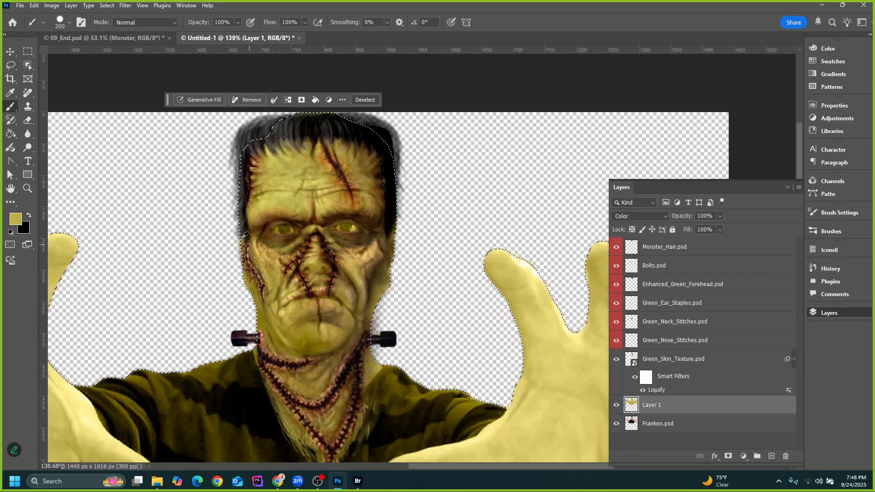
{"action": "scroll", "coordinate": [410, 219], "scroll_direction": "down", "scroll_amount": 3}
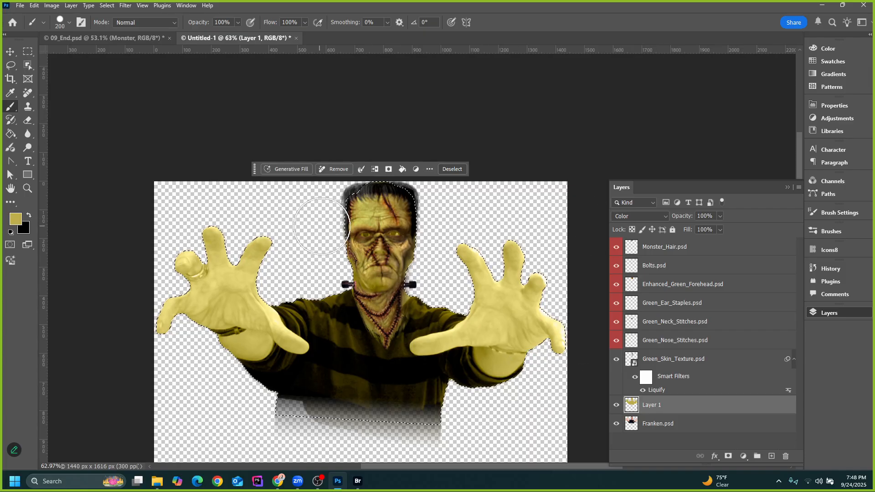
{"action": "scroll", "coordinate": [365, 240], "scroll_direction": "up", "scroll_amount": 2}
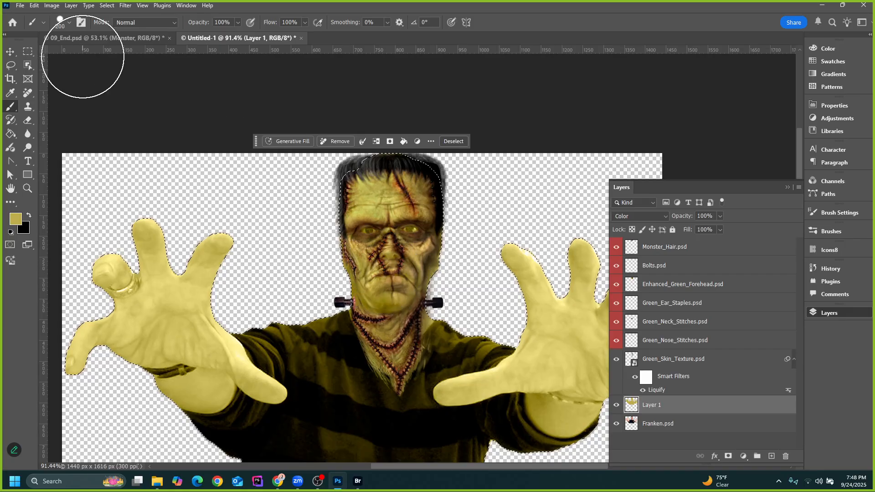
Clear the selection and examine the coloured sweater and the hand with the ring
{"action": "left_click", "coordinate": [107, 6]}
{"action": "left_click", "coordinate": [117, 24]}
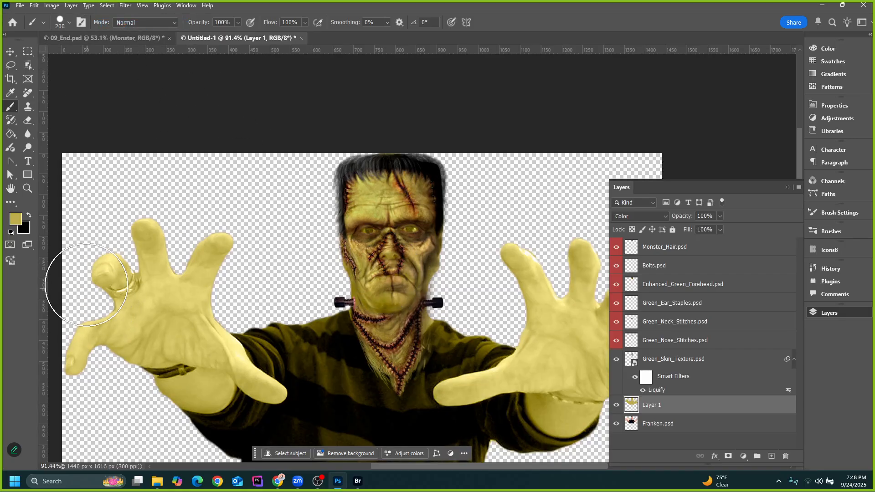
{"action": "scroll", "coordinate": [241, 281], "scroll_direction": "down", "scroll_amount": 2}
{"action": "scroll", "coordinate": [240, 280], "scroll_direction": "down", "scroll_amount": 2}
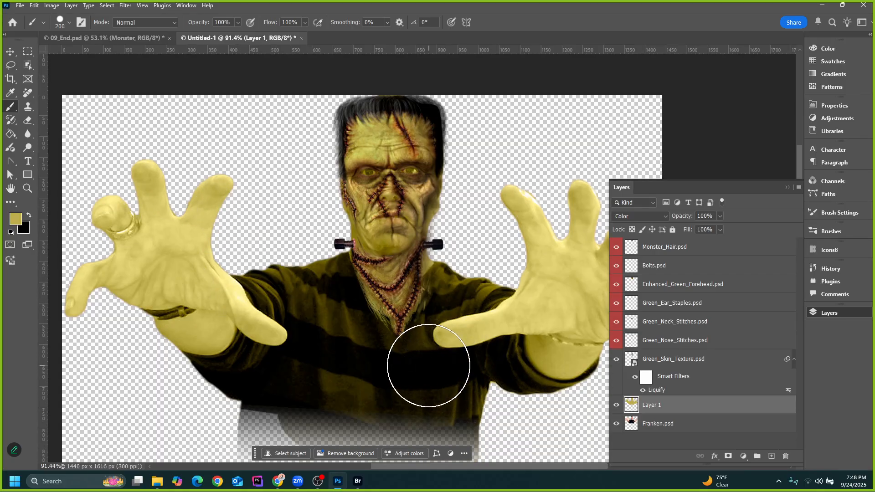
{"action": "scroll", "coordinate": [227, 271], "scroll_direction": "down", "scroll_amount": 3}
{"action": "scroll", "coordinate": [131, 224], "scroll_direction": "up", "scroll_amount": 7}
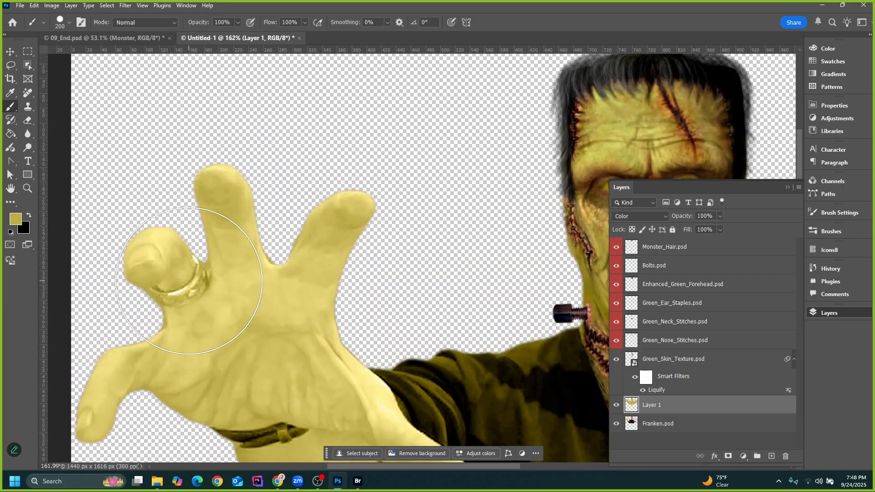
Undo the deselection and the yellow-green painting on Layer 1
{"action": "key", "text": "ctrl+z"}
{"action": "scroll", "coordinate": [160, 203], "scroll_direction": "down", "scroll_amount": 8}
{"action": "key", "text": "ctrl+z"}
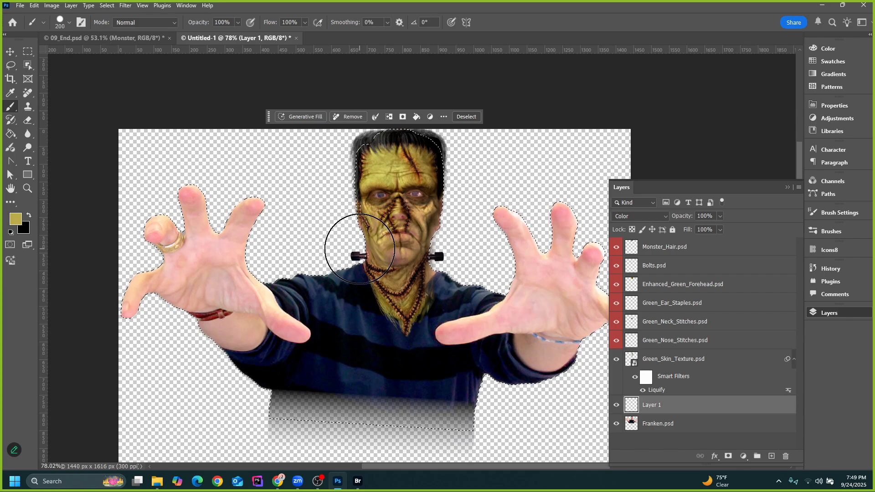
Try painting yellow-green from the neck across the sweater inside the selection, and undo it
{"action": "mouse_move", "coordinate": [360, 282]}
{"action": "left_mouse_down"}
{"action": "mouse_move", "coordinate": [358, 305]}
{"action": "mouse_move", "coordinate": [275, 347]}
{"action": "left_mouse_up"}
{"action": "key", "text": "ctrl+z"}
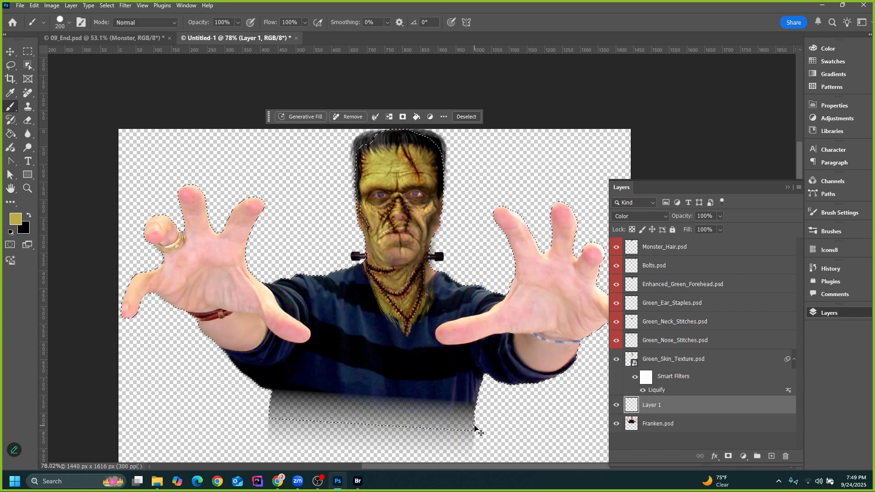
{"action": "scroll", "coordinate": [204, 235], "scroll_direction": "up", "scroll_amount": 3}
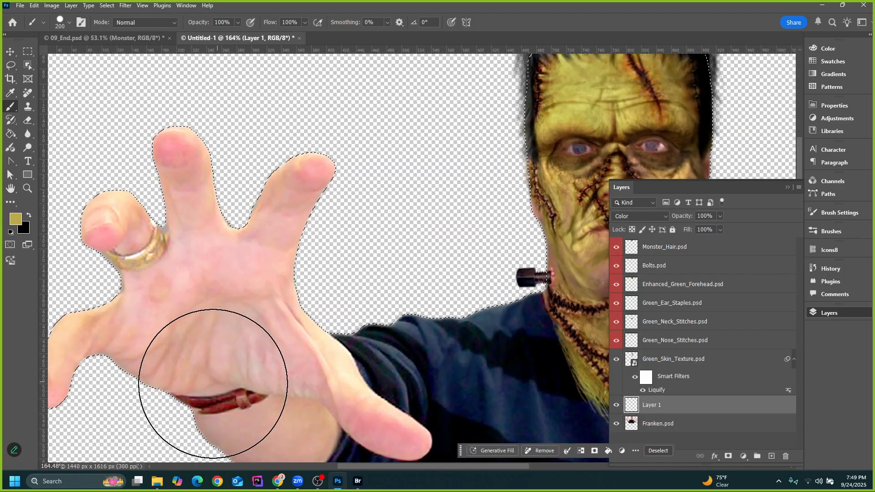
Try painting yellow-green over the palm and around the ring on Layer 1, and undo the strokes
{"action": "left_click_drag", "start_coordinate": [215, 381], "coordinate": [231, 401]}
{"action": "key", "text": "ctrl+z"}
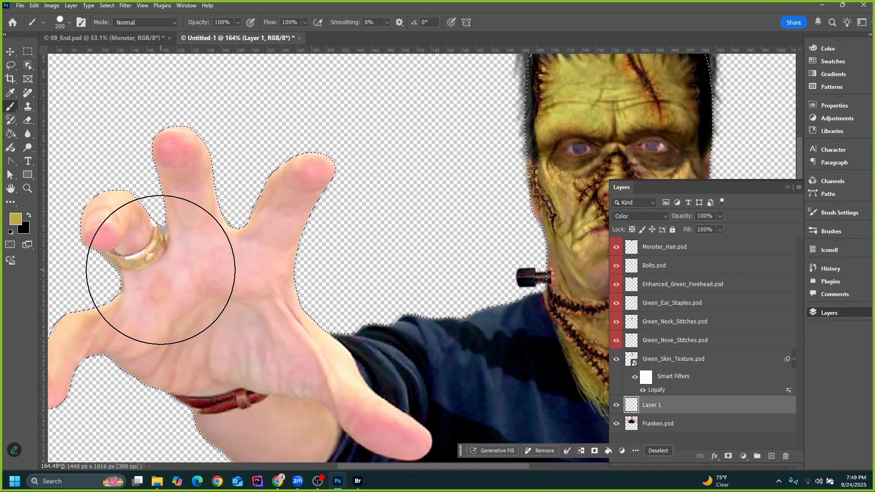
{"action": "left_click_drag", "start_coordinate": [160, 256], "coordinate": [132, 273]}
{"action": "key", "text": "ctrl+z"}
Start a Color Range selection with Sampled Colors and sample the skin on the palm of the hand with the ring
{"action": "scroll", "coordinate": [278, 386], "scroll_direction": "down", "scroll_amount": 5}
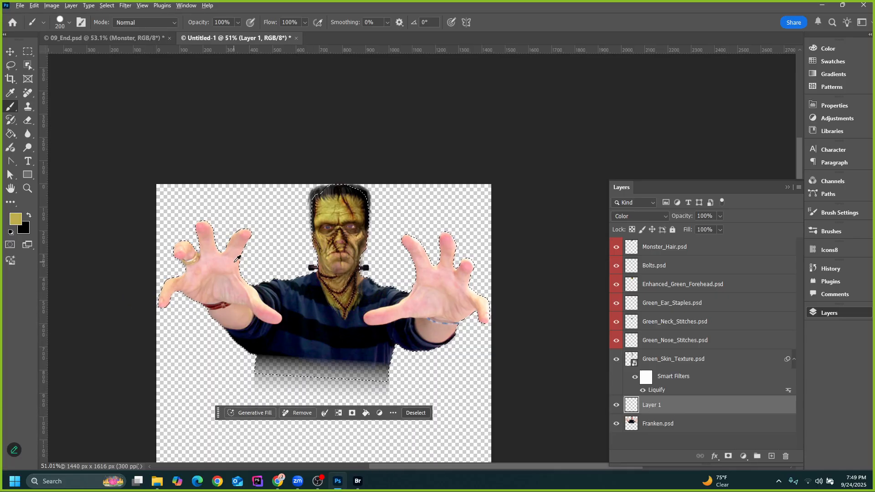
{"action": "scroll", "coordinate": [251, 280], "scroll_direction": "up", "scroll_amount": 3}
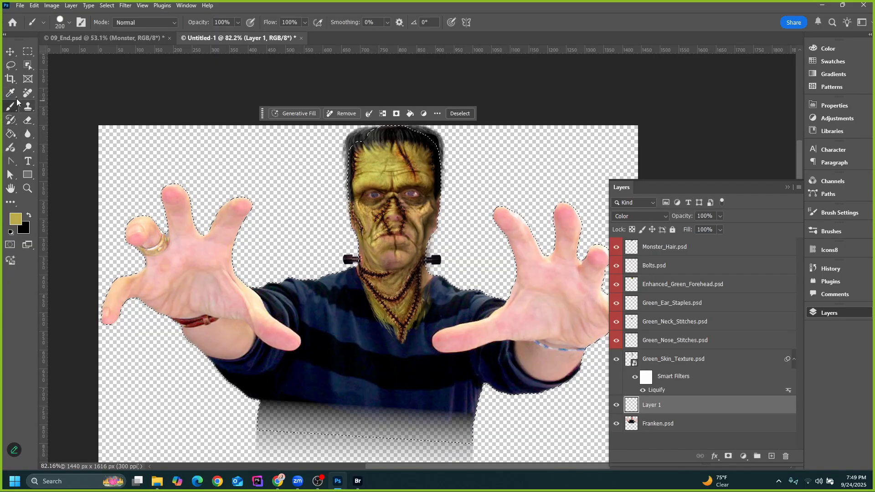
{"action": "left_click", "coordinate": [105, 6]}
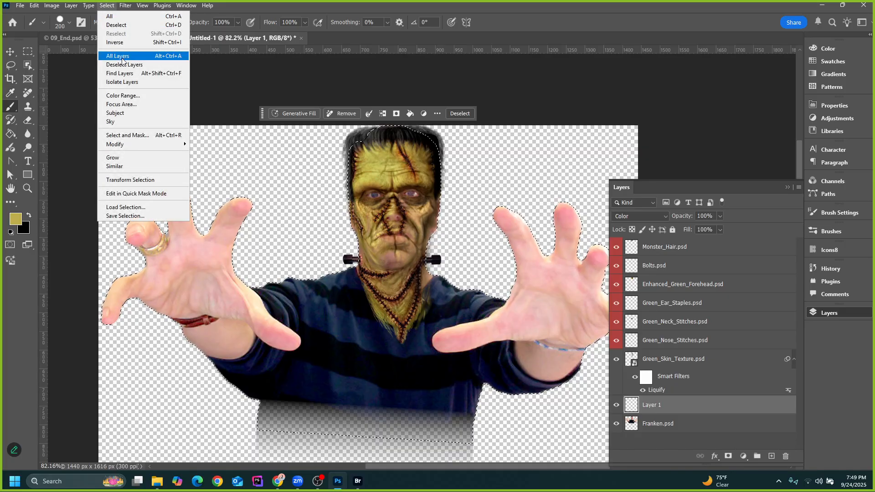
{"action": "left_click", "coordinate": [123, 96]}
{"action": "left_click_drag", "start_coordinate": [396, 87], "coordinate": [464, 109]}
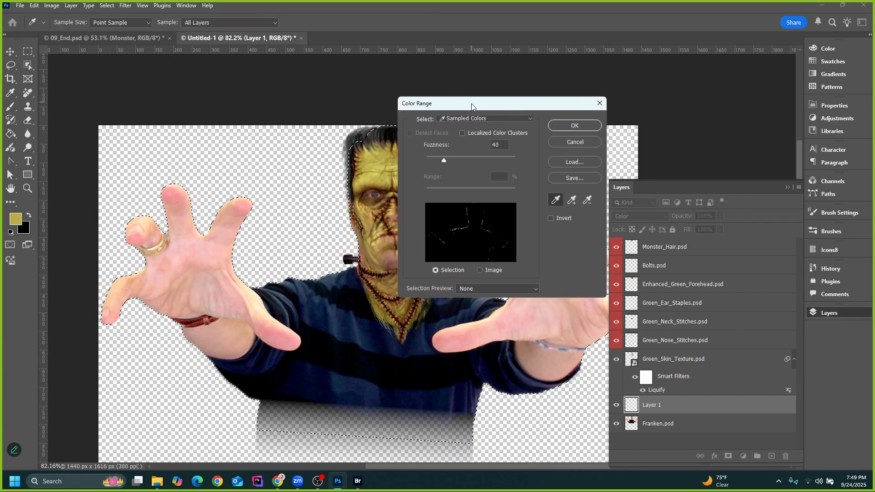
{"action": "left_click", "coordinate": [210, 250]}
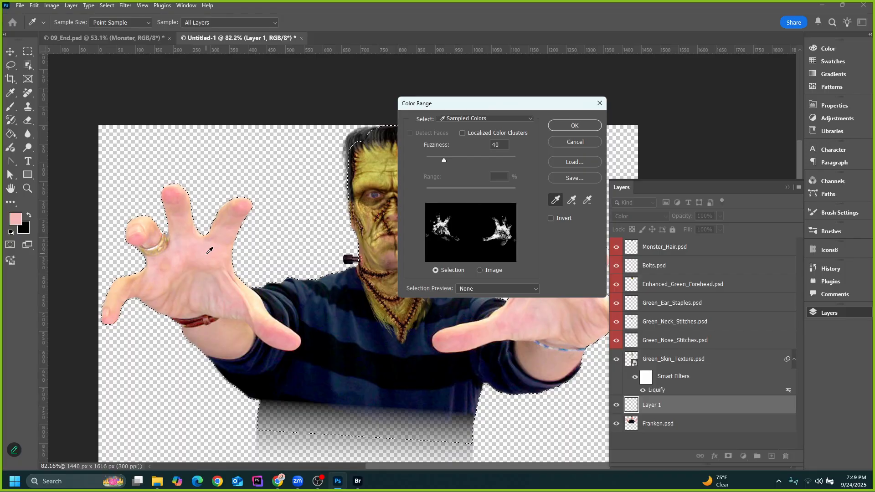
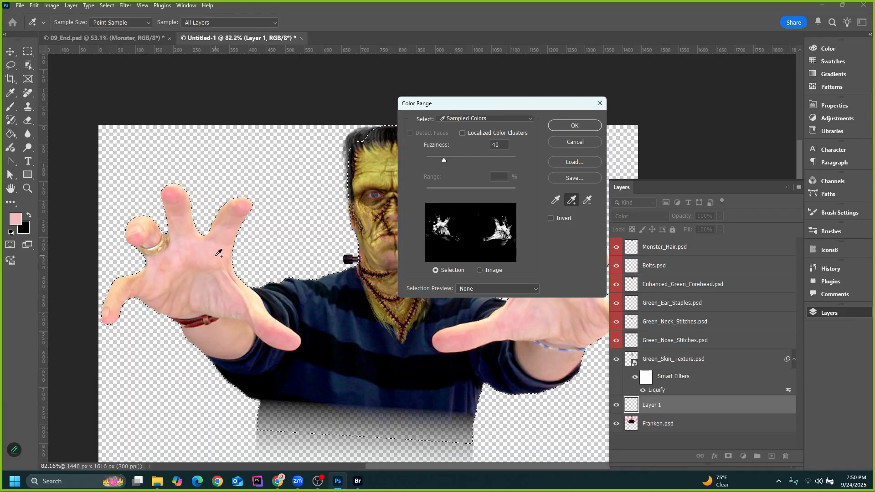
Add further skin tones from the fingers, palm and both wrists to the Color Range sample and apply the selection
{"action": "left_click", "coordinate": [231, 232]}
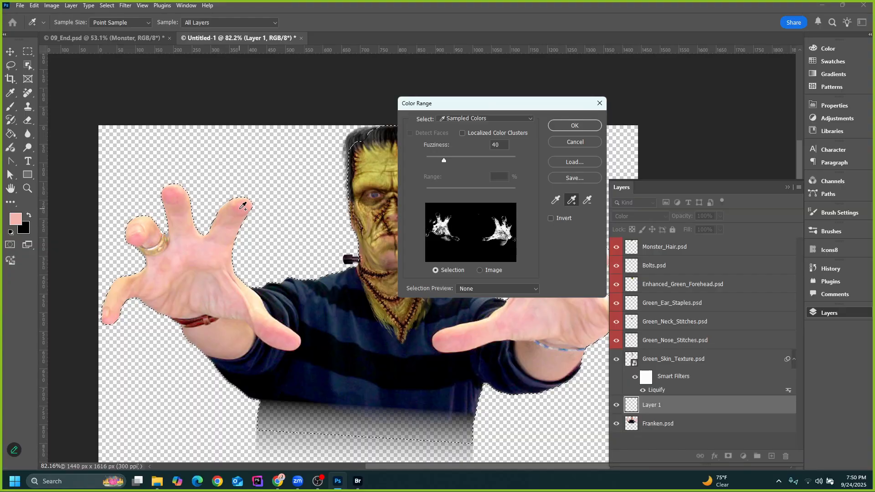
{"action": "left_click", "coordinate": [240, 213]}
{"action": "left_click", "coordinate": [184, 238]}
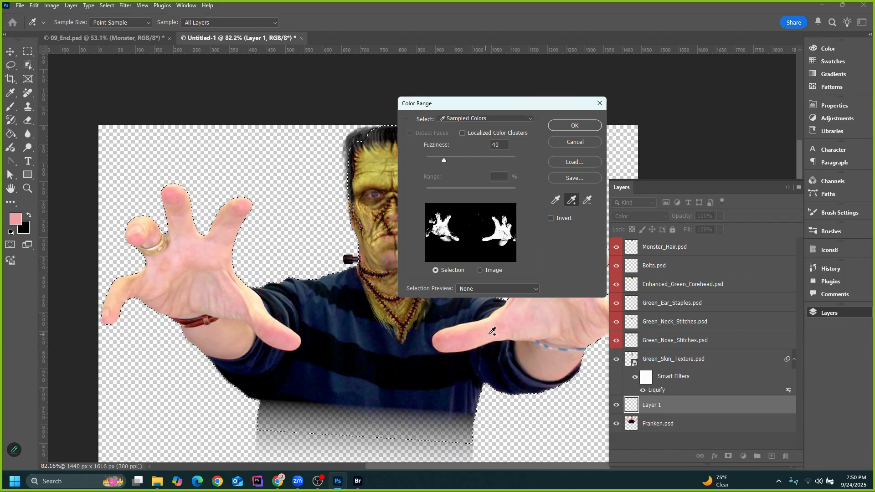
{"action": "left_click", "coordinate": [567, 344]}
{"action": "left_click", "coordinate": [553, 364]}
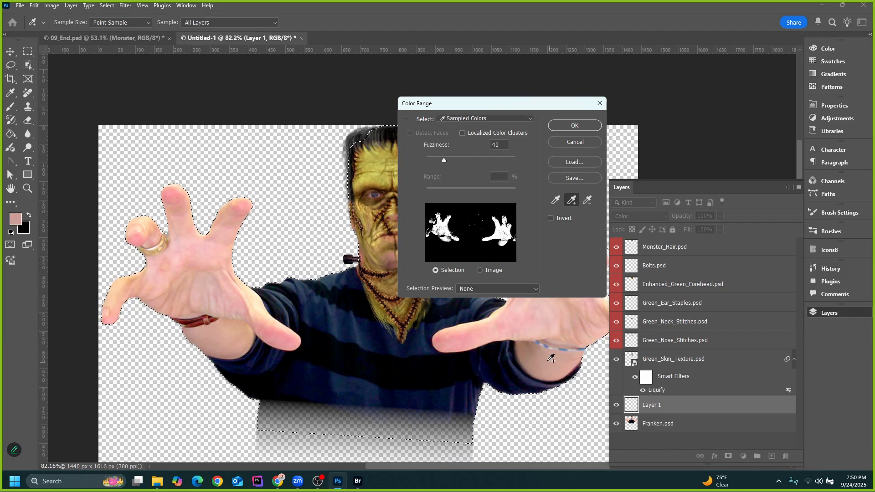
{"action": "left_click", "coordinate": [263, 325]}
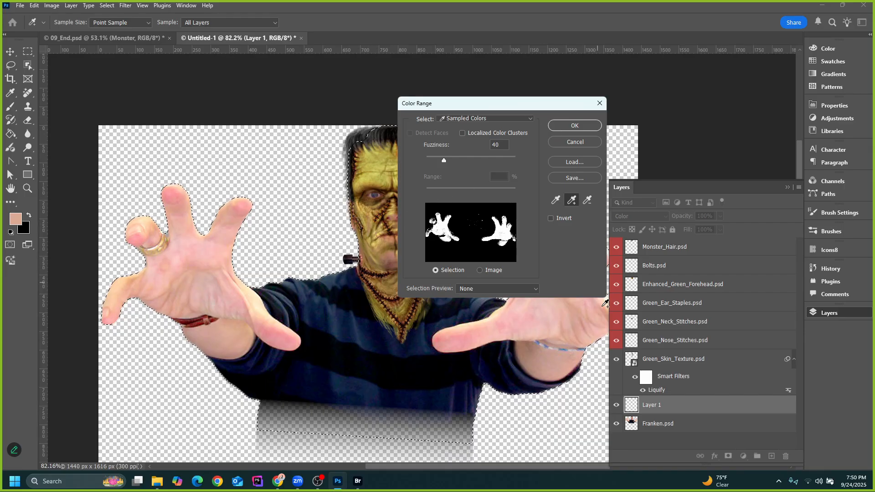
{"action": "left_click", "coordinate": [576, 126]}
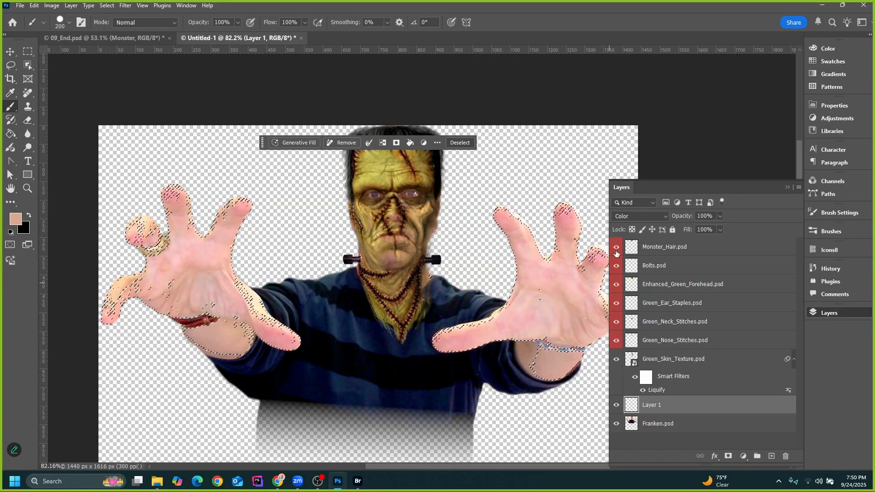
Hide all layers above Franken.psd and make Franken.psd the active layer
{"action": "left_click_drag", "start_coordinate": [618, 246], "coordinate": [614, 410]}
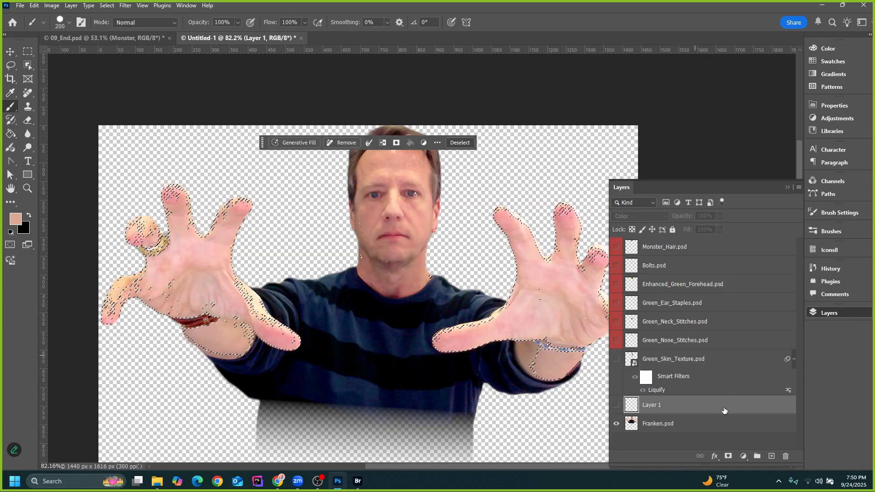
{"action": "left_click", "coordinate": [655, 424]}
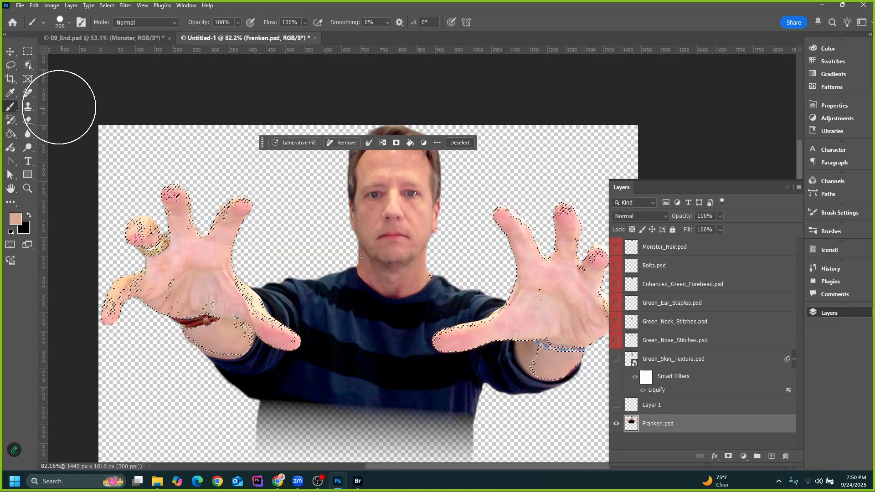
Make a new Color Range selection on Franken.psd, sampling skin tones from the man's cheek, forehead and neck
{"action": "left_click", "coordinate": [107, 6]}
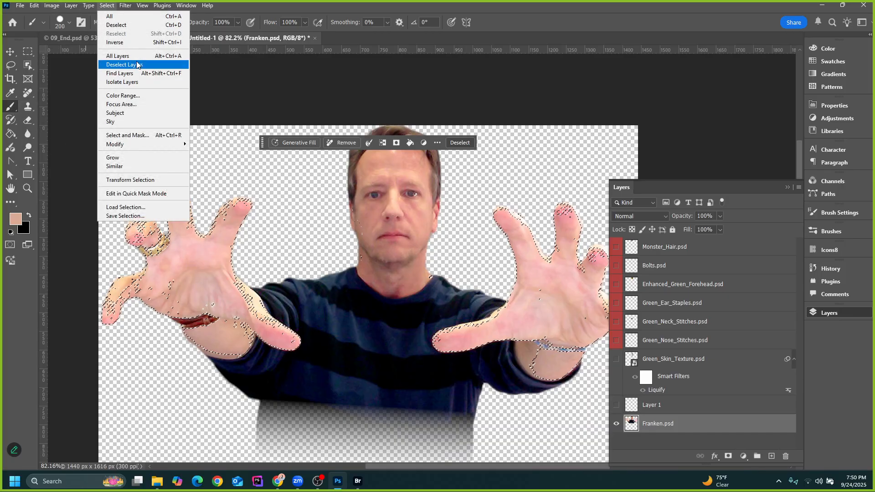
{"action": "left_click", "coordinate": [127, 96]}
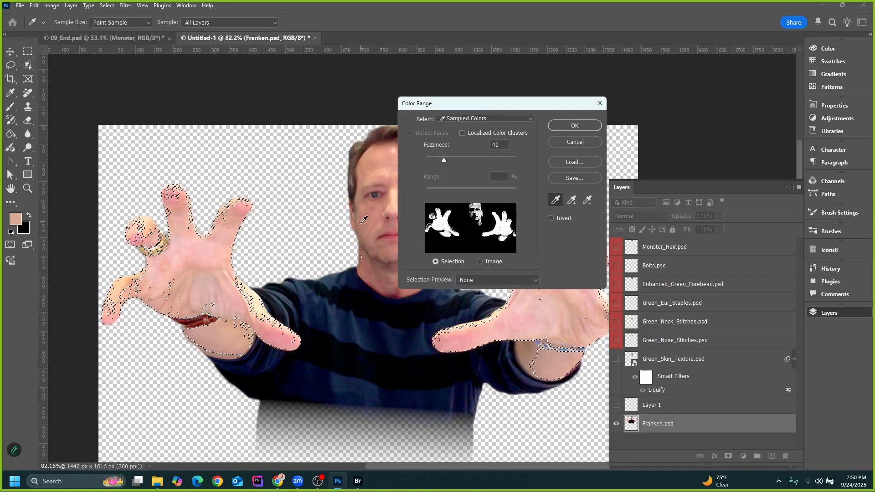
{"action": "left_click", "coordinate": [371, 217]}
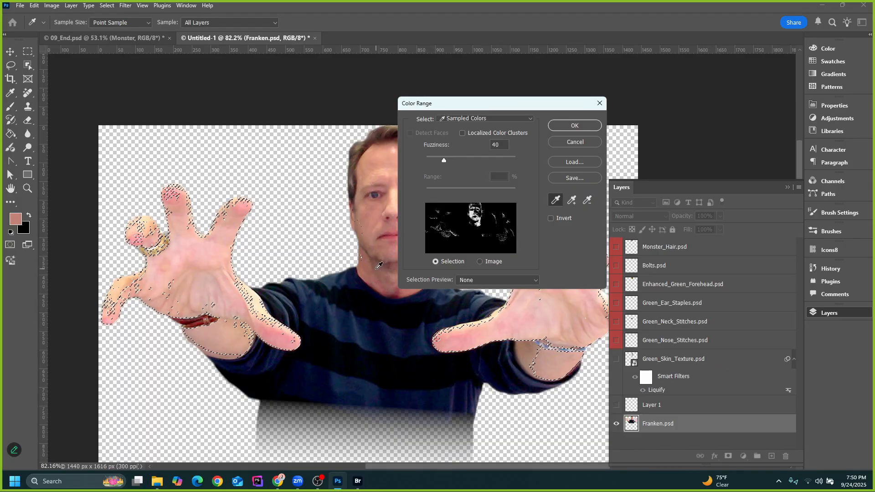
{"action": "left_click", "coordinate": [571, 200]}
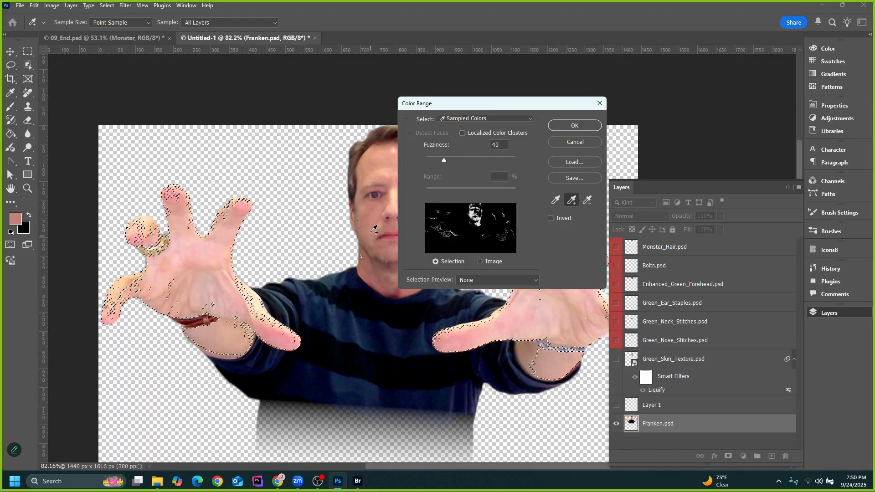
{"action": "left_click", "coordinate": [382, 158]}
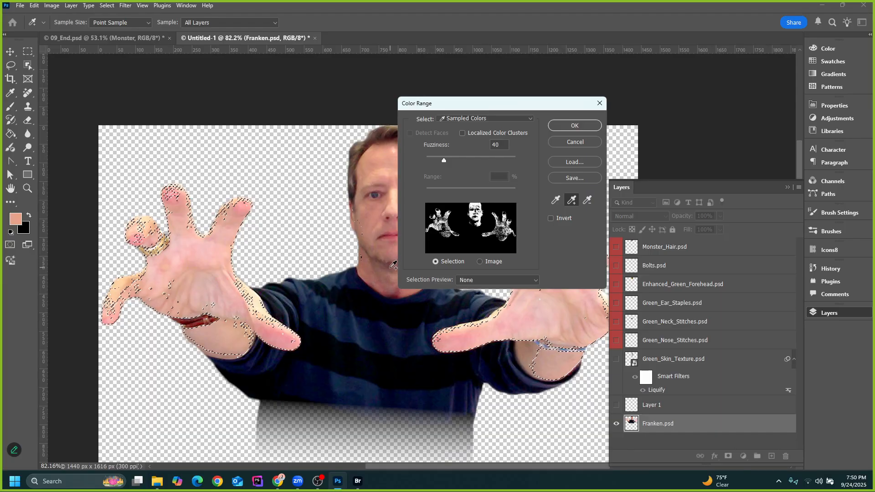
{"action": "left_click", "coordinate": [370, 268]}
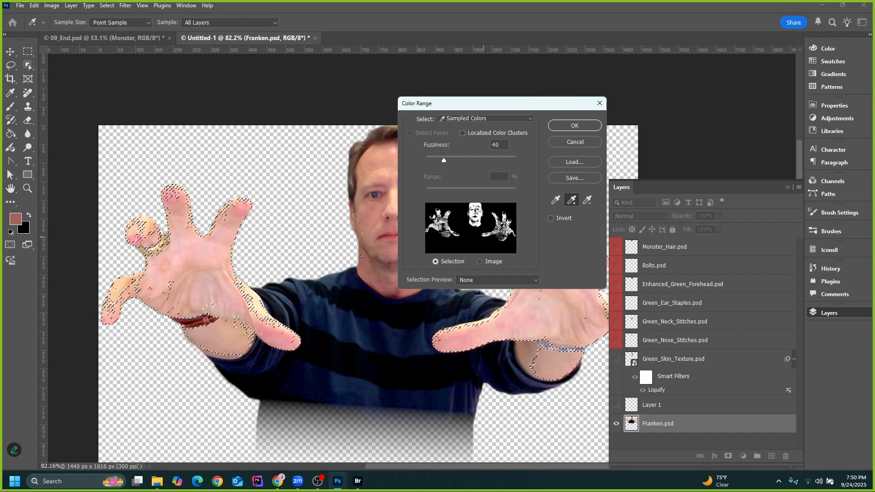
{"action": "left_click", "coordinate": [574, 126]}
{"action": "key", "text": "b"}
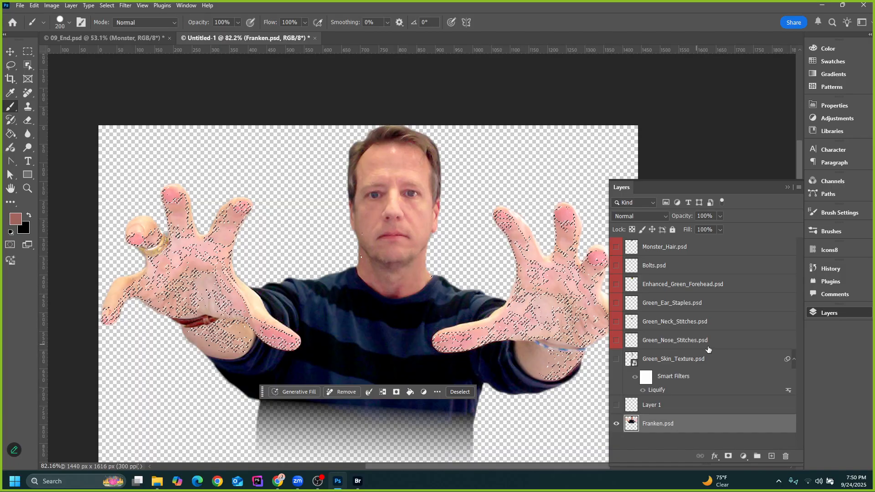
Make Layer 1 visible and active, and paint the selected skin of the hands with green #6d9360 as the foreground colour
{"action": "scroll", "coordinate": [510, 306], "scroll_direction": "down", "scroll_amount": 4}
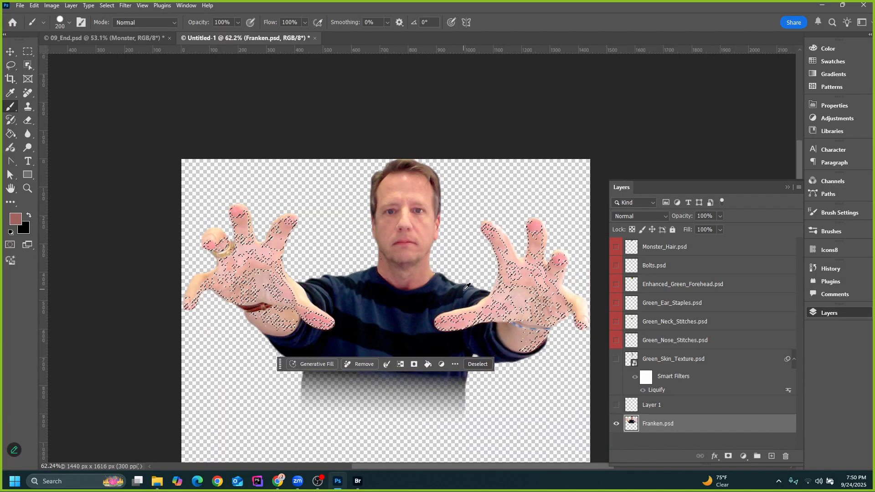
{"action": "scroll", "coordinate": [425, 244], "scroll_direction": "down", "scroll_amount": 2}
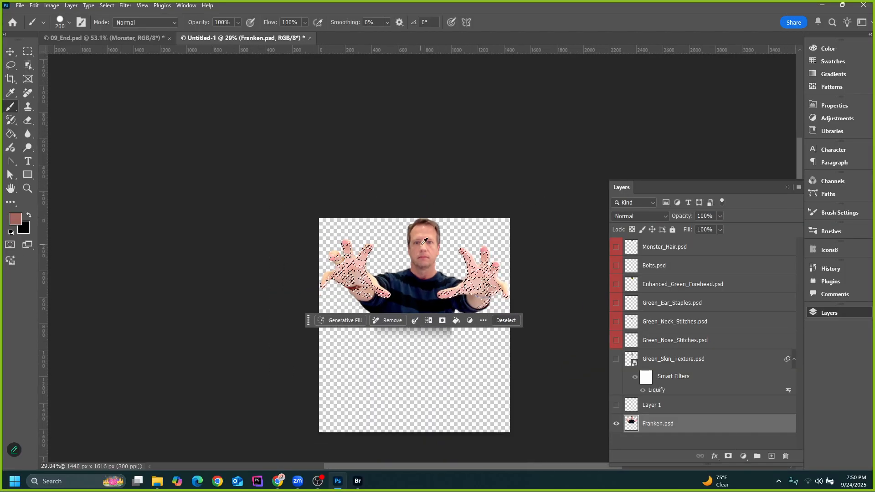
{"action": "scroll", "coordinate": [430, 238], "scroll_direction": "up", "scroll_amount": 3}
{"action": "scroll", "coordinate": [441, 262], "scroll_direction": "up", "scroll_amount": 3}
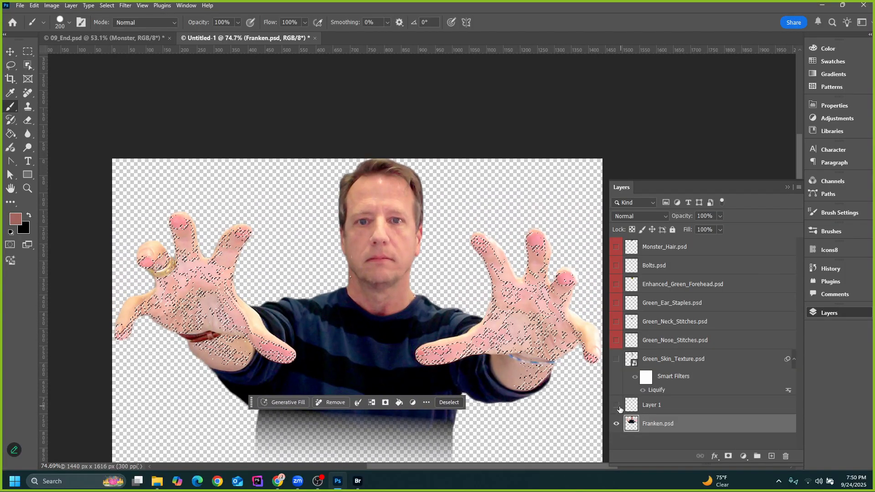
{"action": "left_click", "coordinate": [633, 407]}
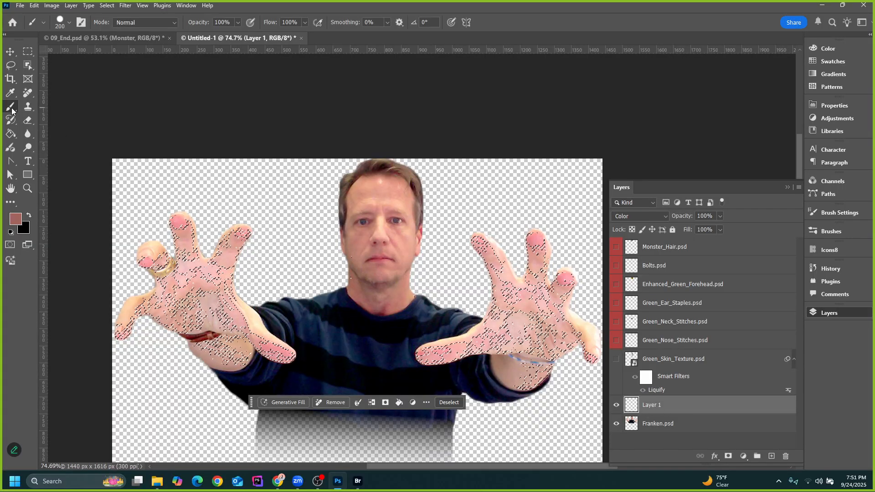
{"action": "left_click", "coordinate": [18, 222]}
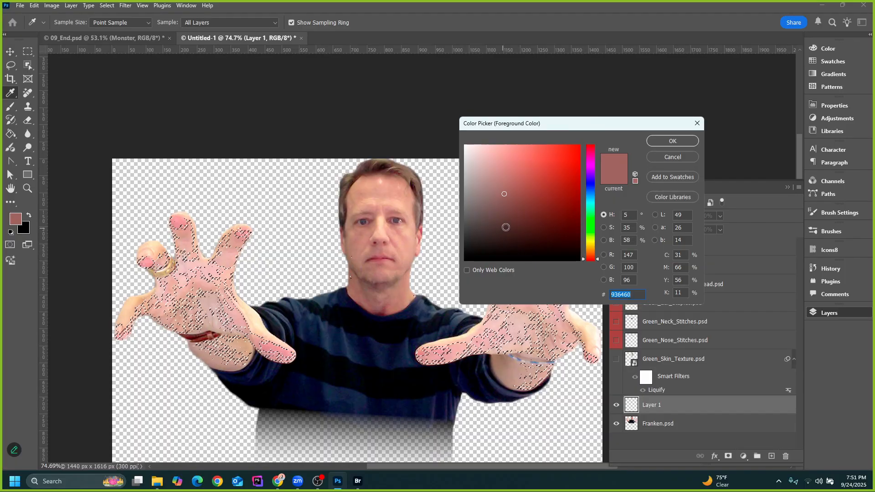
{"action": "left_click", "coordinate": [589, 227]}
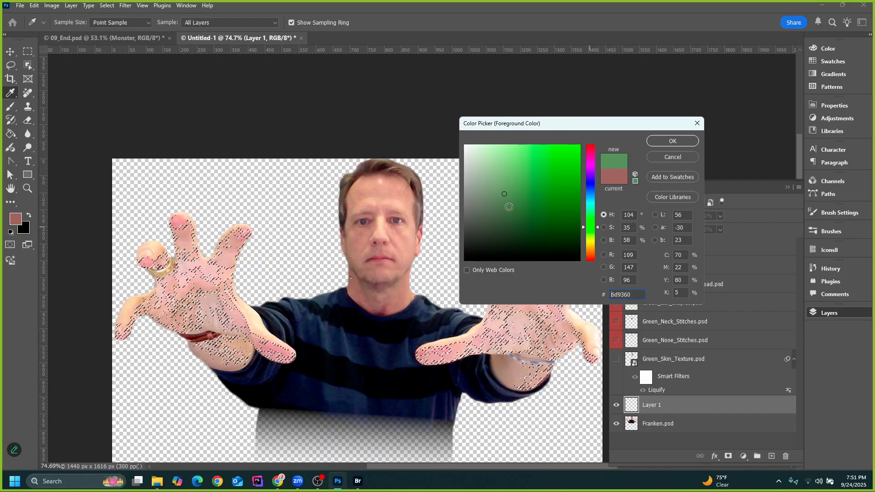
{"action": "left_click", "coordinate": [665, 142]}
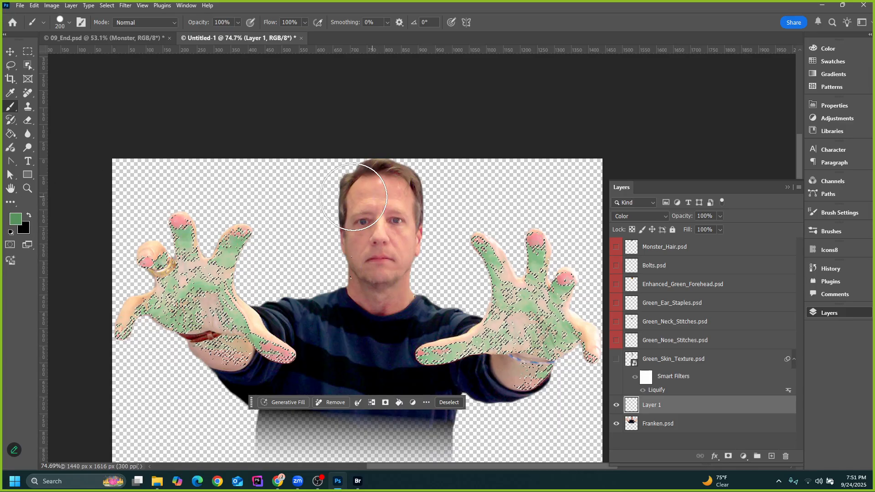
Undo the green painting, the second Color Range selection and the hiding of Layer 1 and Green_Skin_Texture.psd
{"action": "key", "text": "ctrl+z"}
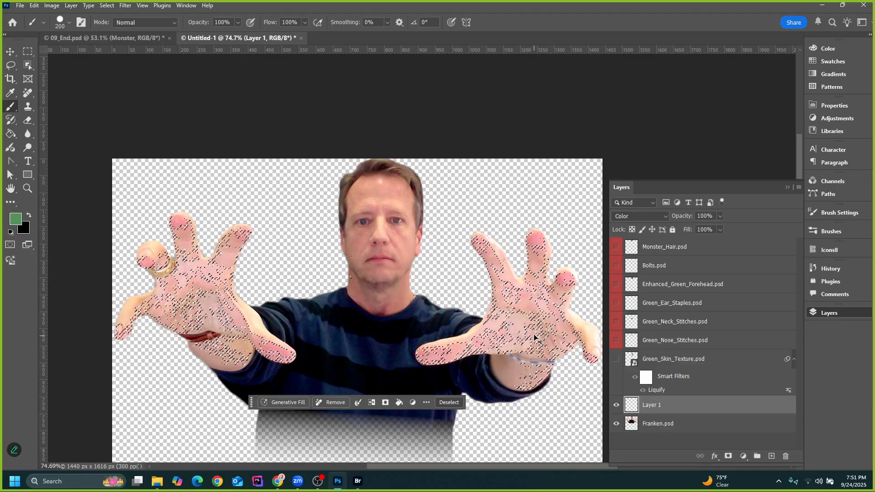
{"action": "key", "text": "ctrl+comma"}
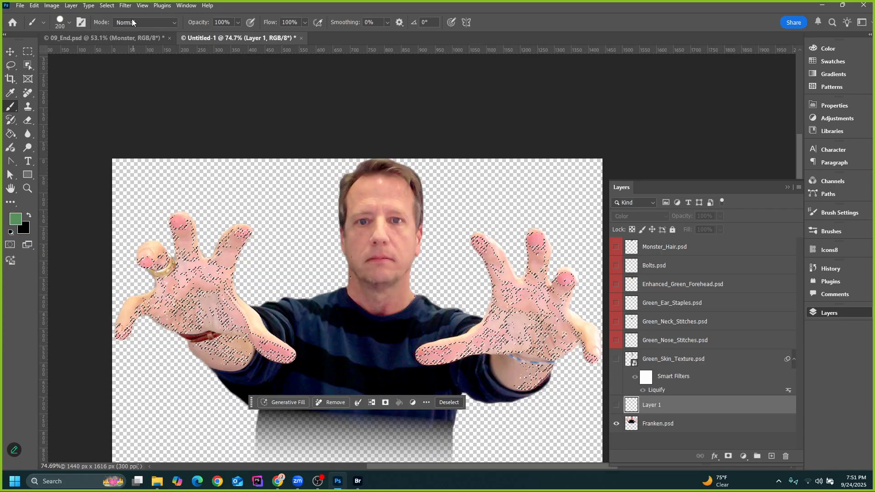
{"action": "key", "text": "ctrl+z"}
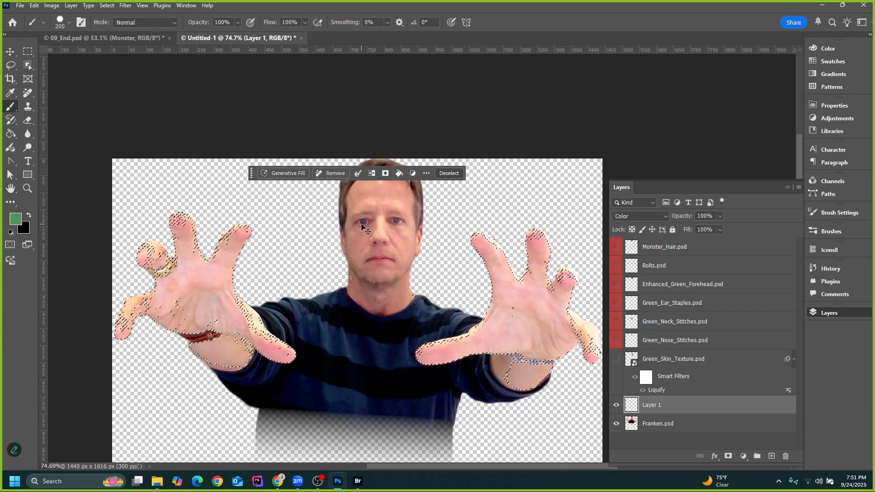
{"action": "key", "text": "ctrl+comma"}
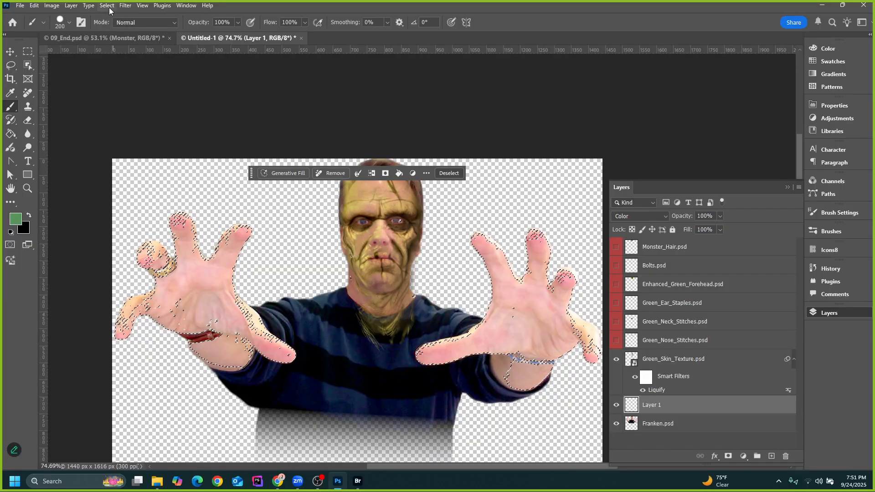
Clear the Color Range selection and load the outline of Franken.psd as the selection, keeping Layer 1 active
{"action": "left_click", "coordinate": [107, 6]}
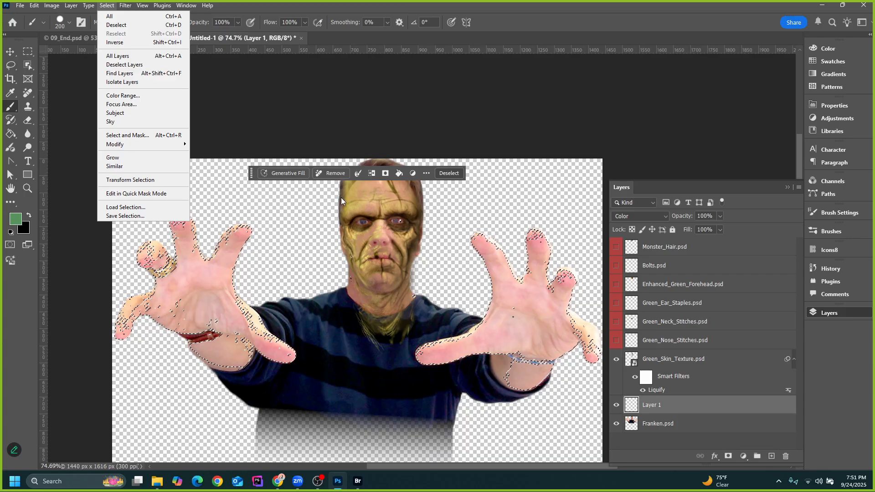
{"action": "left_click", "coordinate": [120, 27]}
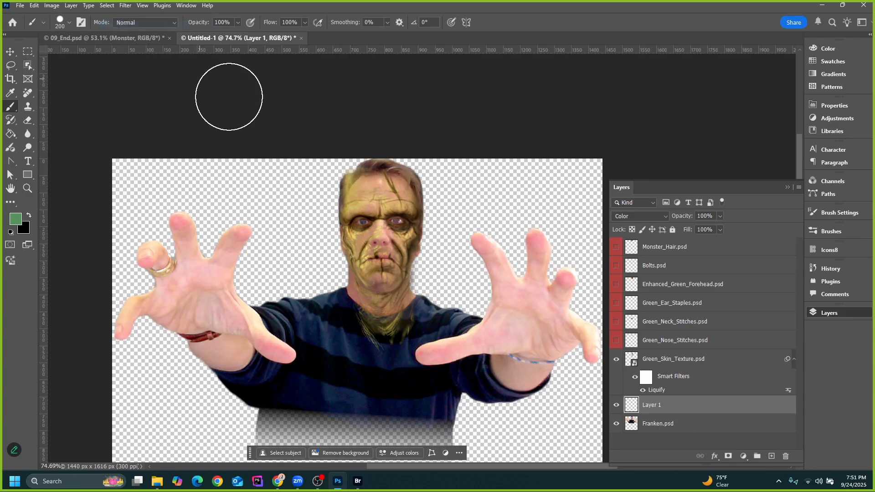
{"action": "left_click", "coordinate": [632, 427], "text": "ctrl"}
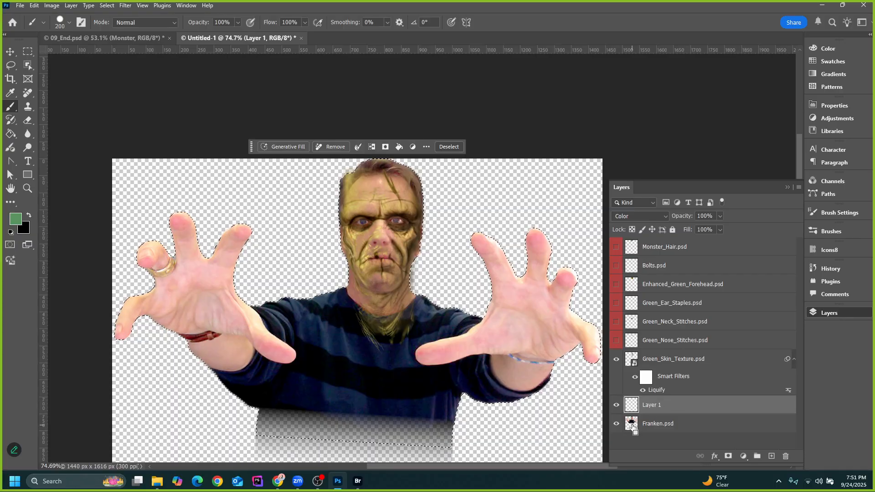
Make Franken.psd the active layer and hide the Green_Skin_Texture.psd layer
{"action": "left_click", "coordinate": [653, 426]}
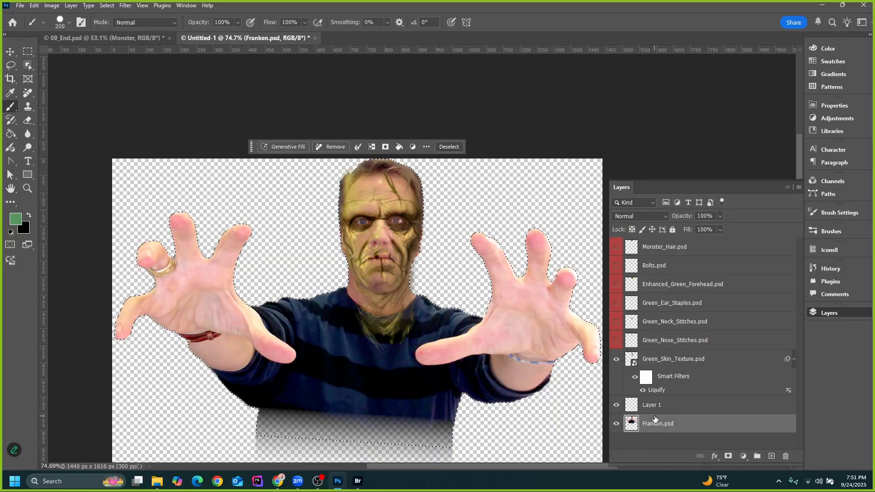
{"action": "left_click", "coordinate": [107, 5]}
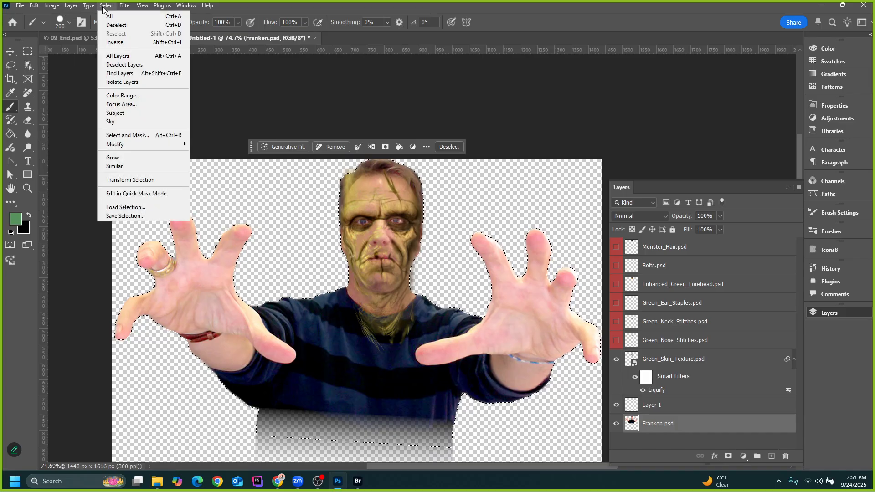
{"action": "left_click", "coordinate": [104, 7]}
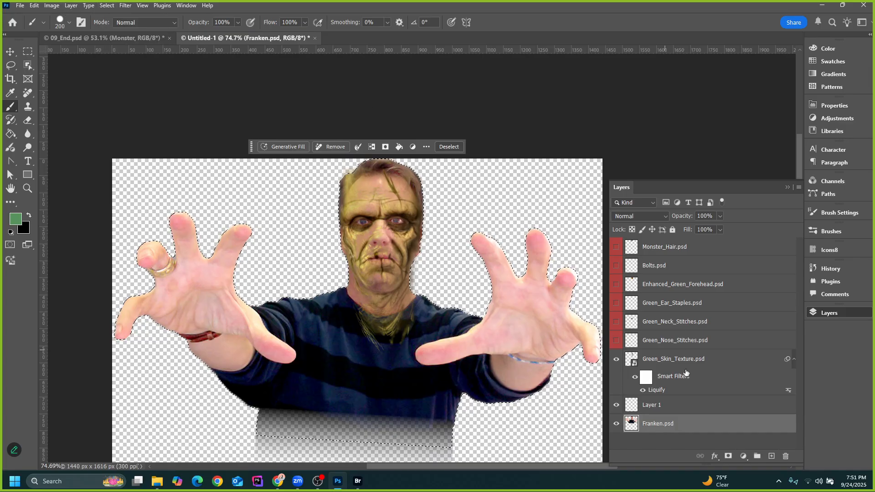
{"action": "left_click", "coordinate": [616, 359]}
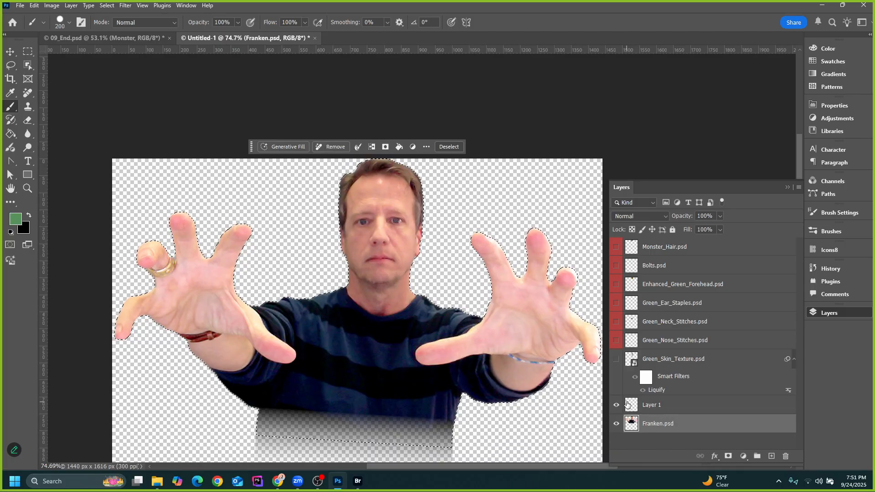
Make a Color Range selection on Franken.psd within the loaded outline, sampling skin tones from the palm, forehead and cheek
{"action": "left_click", "coordinate": [107, 6]}
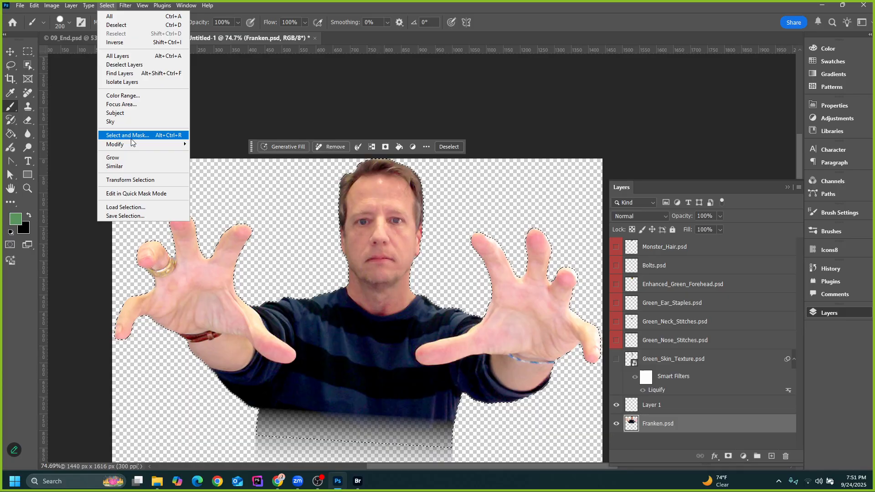
{"action": "left_click", "coordinate": [125, 95]}
{"action": "left_click_drag", "start_coordinate": [484, 103], "coordinate": [563, 96]}
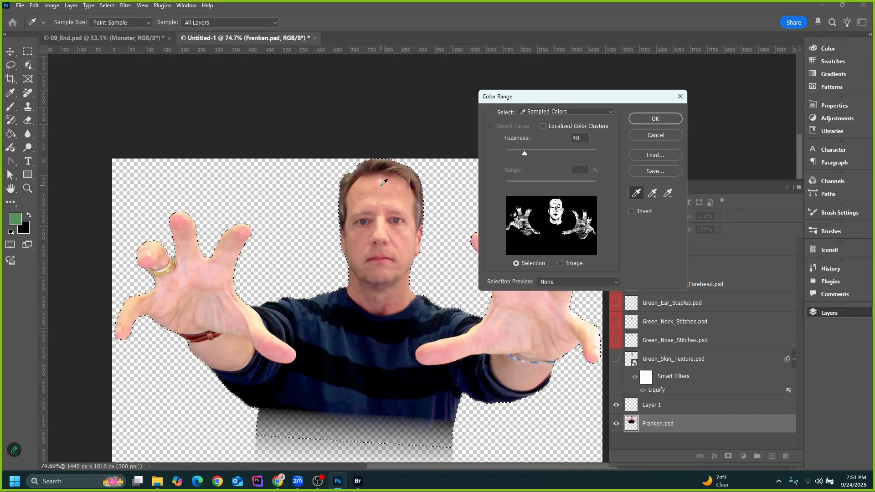
{"action": "left_click", "coordinate": [359, 197]}
{"action": "left_click", "coordinate": [370, 188]}
{"action": "left_click", "coordinate": [215, 273]}
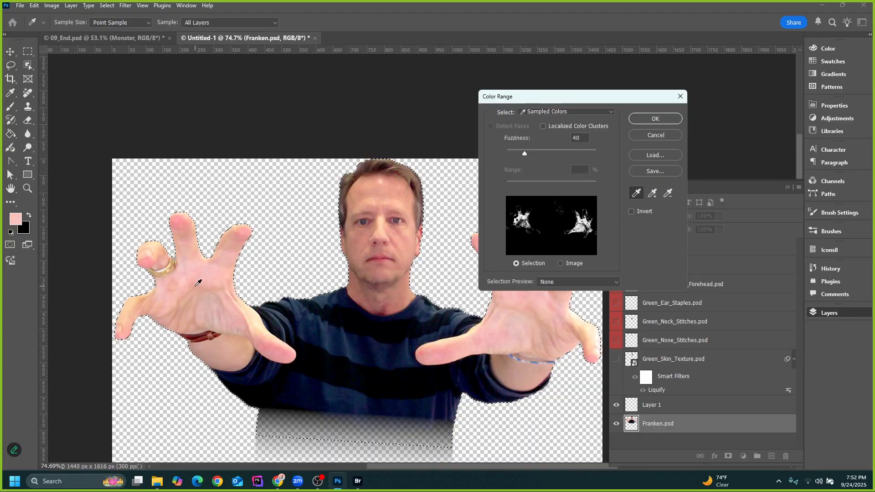
{"action": "left_click", "coordinate": [364, 200]}
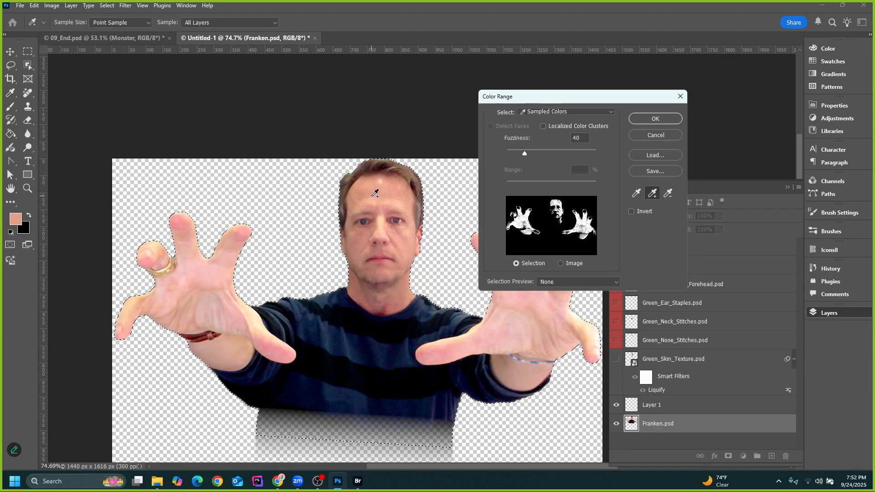
{"action": "left_click", "coordinate": [404, 187]}
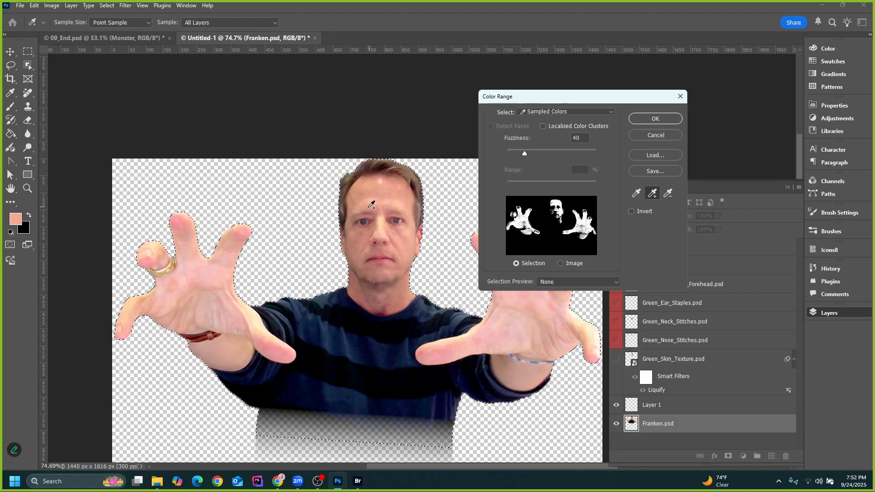
{"action": "left_click", "coordinate": [361, 244]}
{"action": "left_click", "coordinate": [363, 257]}
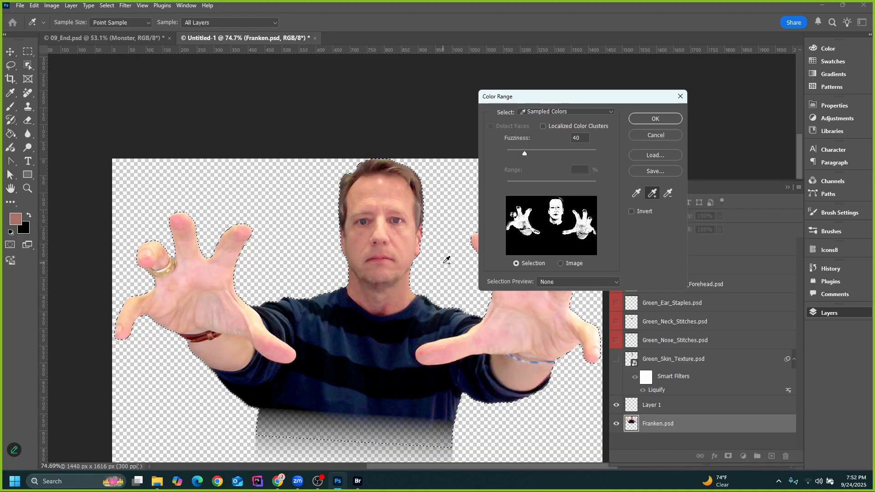
{"action": "key", "text": "b"}
{"action": "left_click", "coordinate": [657, 117]}
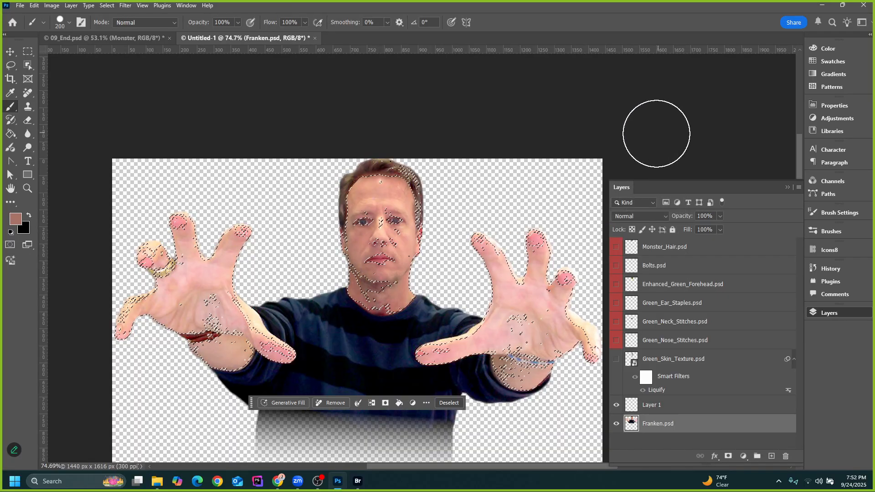
Set the foreground colour to bright green #4ed000
{"action": "left_click", "coordinate": [10, 92]}
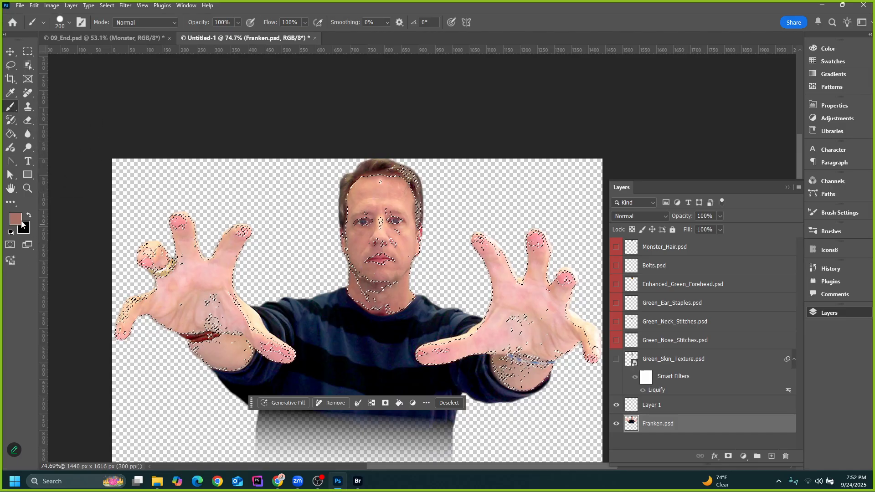
{"action": "left_click", "coordinate": [15, 218]}
{"action": "left_click", "coordinate": [591, 146]}
{"action": "left_click_drag", "start_coordinate": [575, 202], "coordinate": [581, 206]}
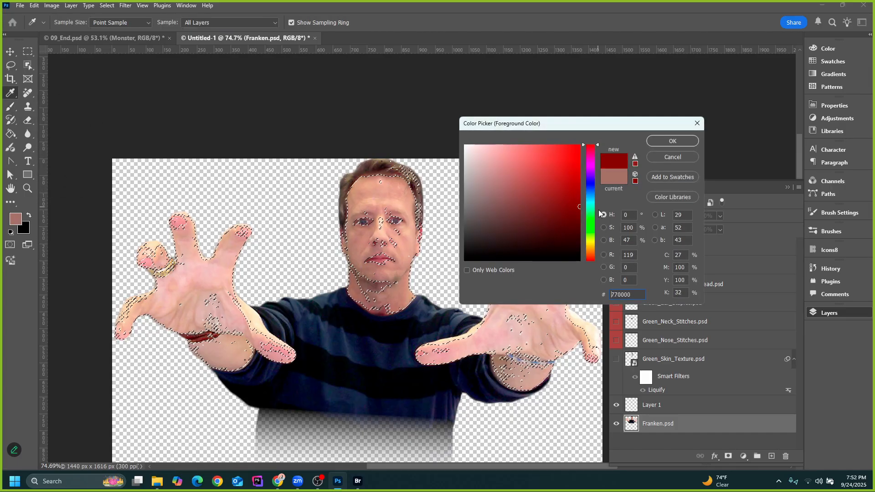
{"action": "left_click", "coordinate": [591, 229]}
{"action": "left_click", "coordinate": [568, 163]}
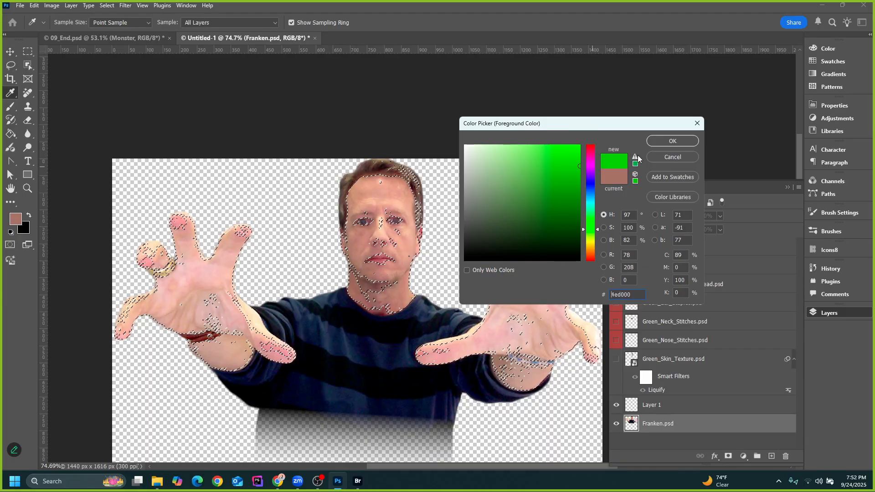
{"action": "left_click", "coordinate": [665, 141]}
Try painting the selected skin of the face and hands green on Layer 1, check the coverage, and remove the paint
{"action": "left_click", "coordinate": [651, 405]}
{"action": "mouse_move", "coordinate": [378, 214]}
{"action": "left_mouse_down"}
{"action": "mouse_move", "coordinate": [518, 172]}
{"action": "mouse_move", "coordinate": [283, 344]}
{"action": "mouse_move", "coordinate": [246, 249]}
{"action": "mouse_move", "coordinate": [298, 343]}
{"action": "left_mouse_up"}
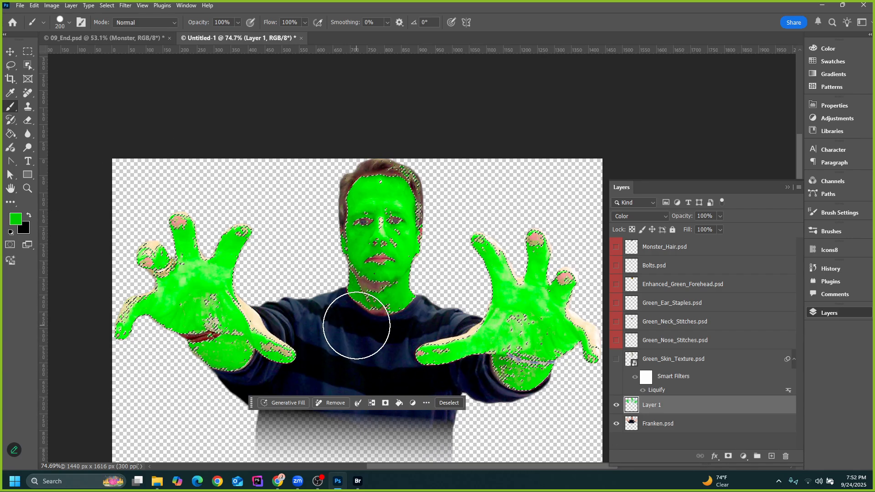
{"action": "scroll", "coordinate": [258, 312], "scroll_direction": "up", "scroll_amount": 8}
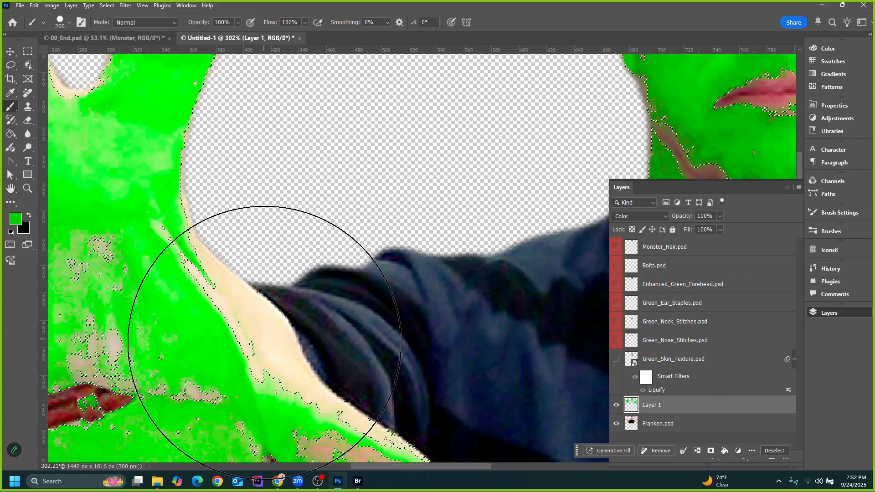
{"action": "scroll", "coordinate": [259, 311], "scroll_direction": "down", "scroll_amount": 5}
{"action": "scroll", "coordinate": [100, 192], "scroll_direction": "up", "scroll_amount": 3}
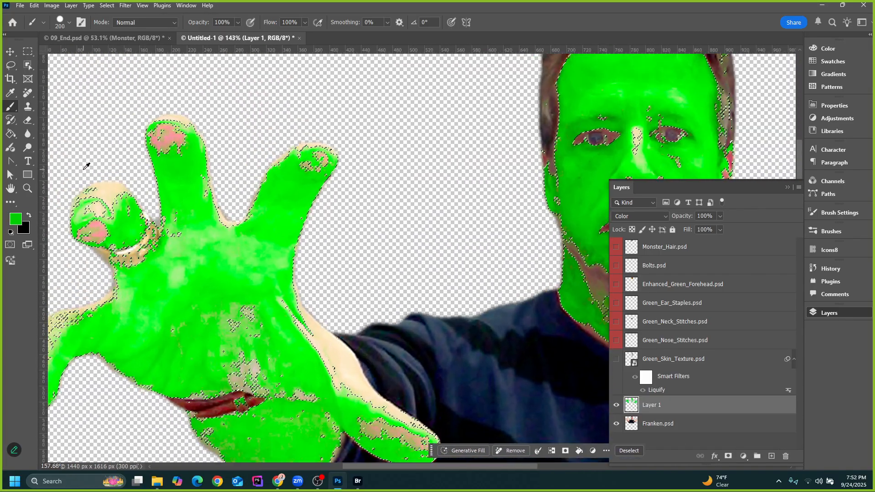
{"action": "scroll", "coordinate": [103, 189], "scroll_direction": "down", "scroll_amount": 5}
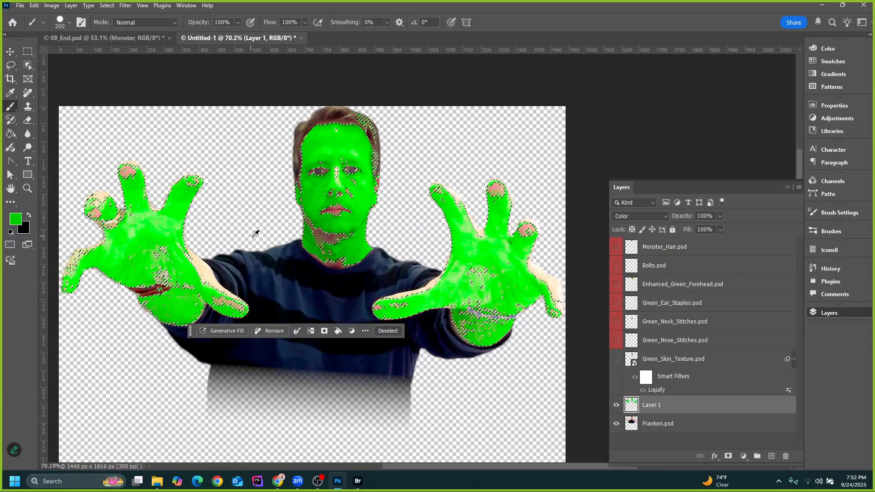
{"action": "key", "text": "Delete"}
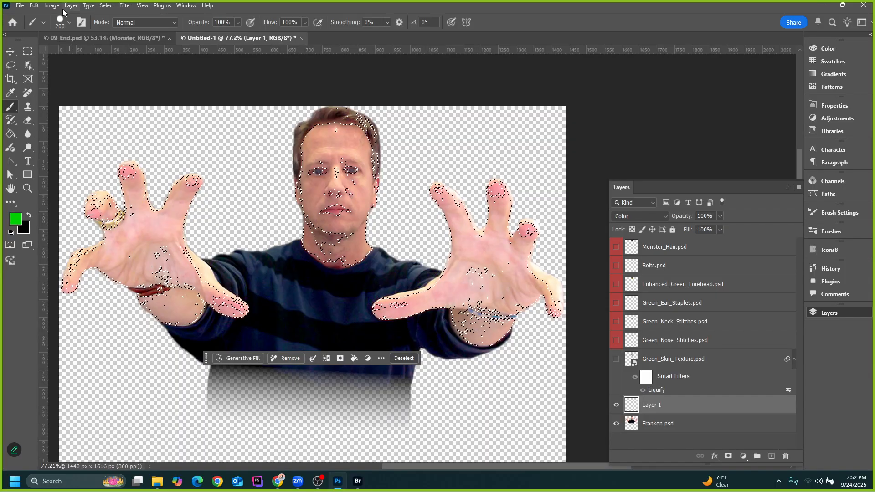
Try to extend the skin selection with a Color Range sample of the pale skin beside the thumb and the Grow command
{"action": "left_click", "coordinate": [107, 6]}
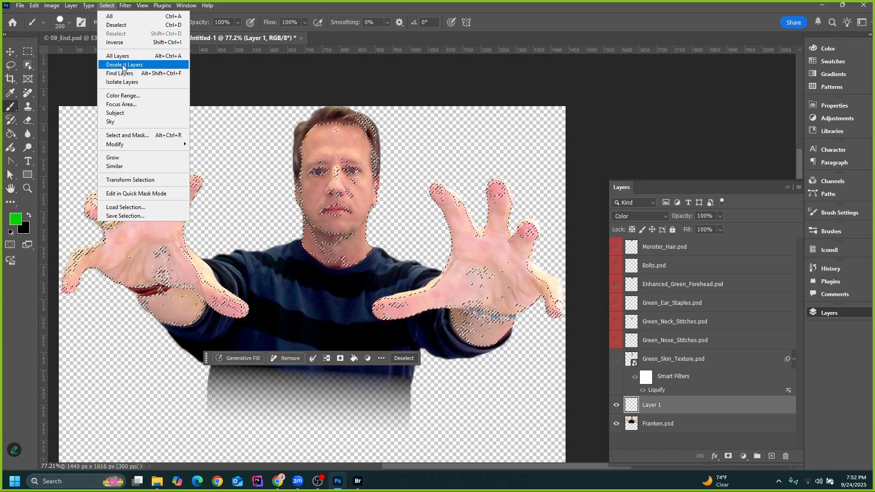
{"action": "left_click", "coordinate": [122, 95]}
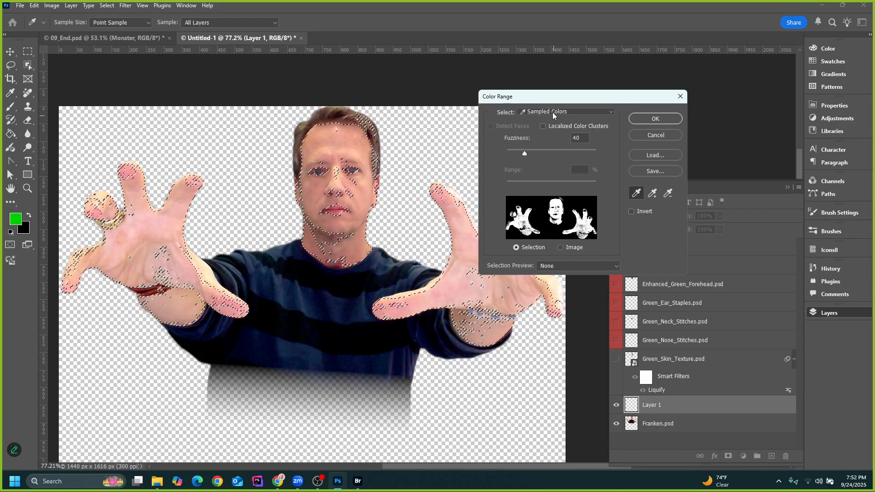
{"action": "left_click", "coordinate": [561, 247]}
{"action": "left_click", "coordinate": [516, 248]}
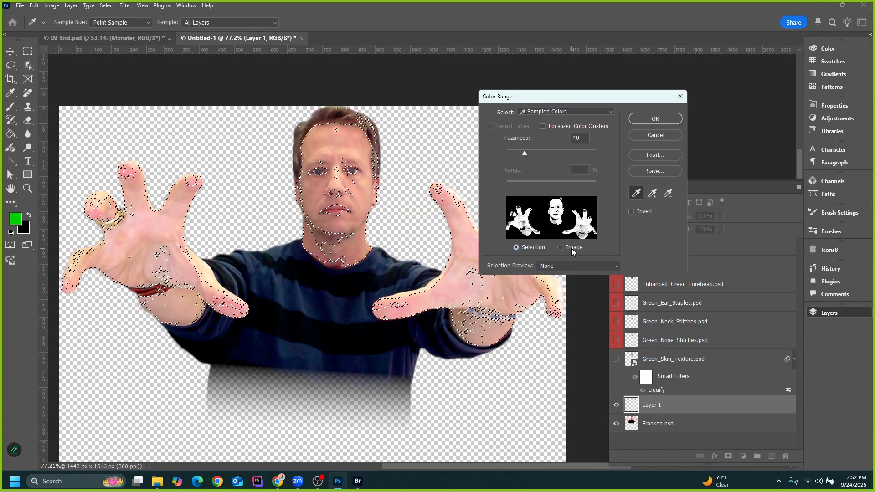
{"action": "left_click", "coordinate": [653, 194]}
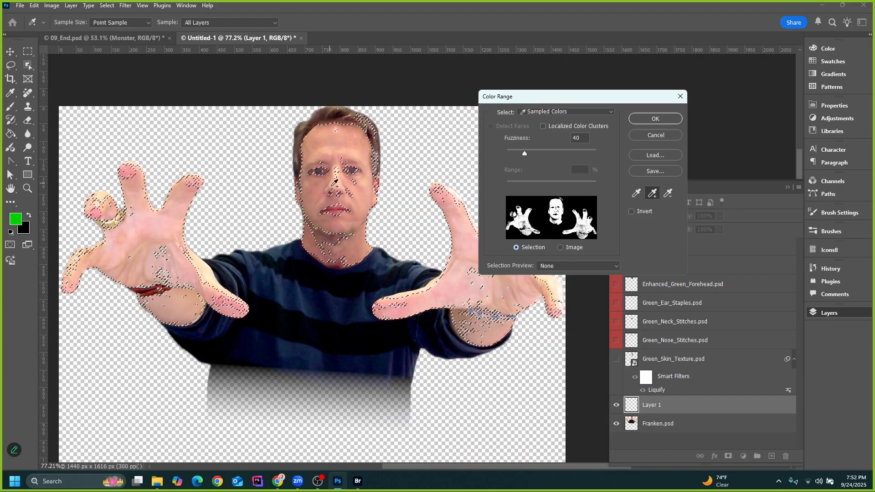
{"action": "left_click", "coordinate": [207, 273]}
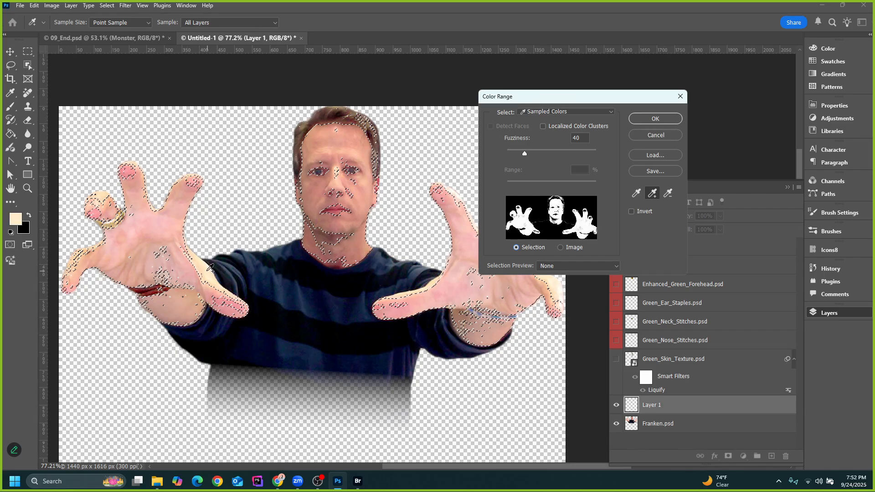
{"action": "left_click", "coordinate": [650, 120]}
{"action": "key", "text": "b"}
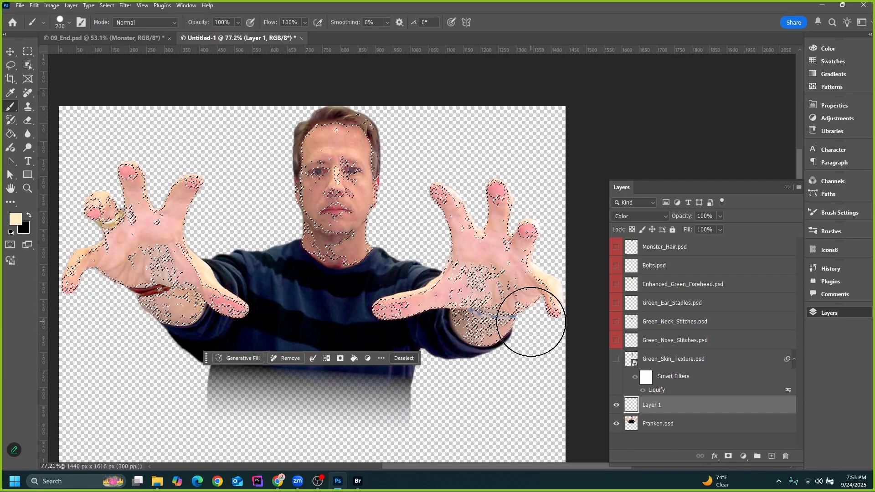
{"action": "left_click", "coordinate": [106, 6]}
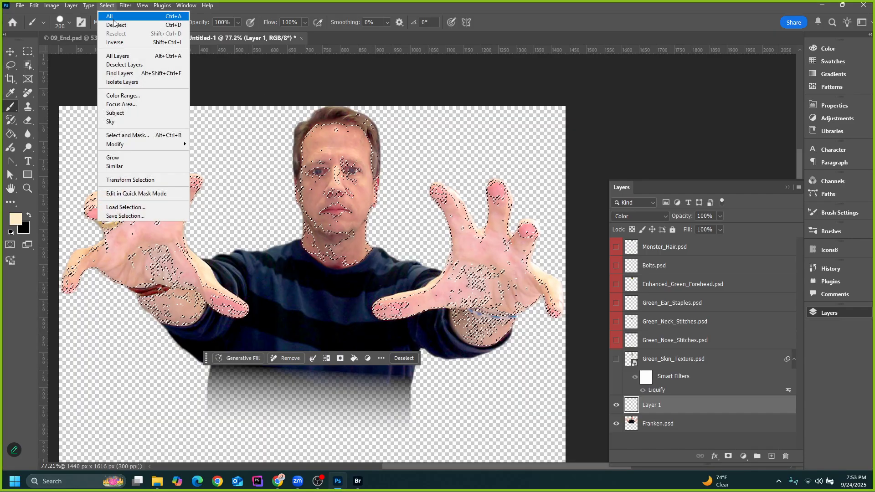
{"action": "left_click", "coordinate": [112, 158]}
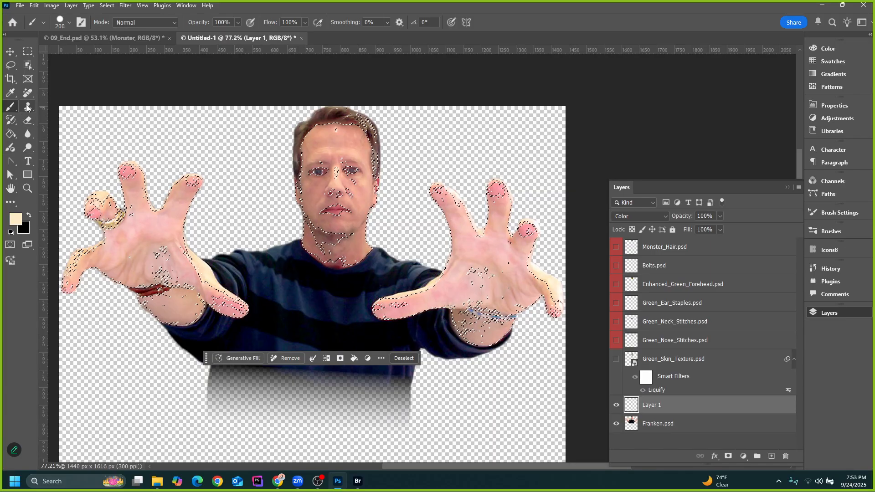
Switch to the Magic Wand tool and turn its Contiguous option off
{"action": "left_click", "coordinate": [28, 64]}
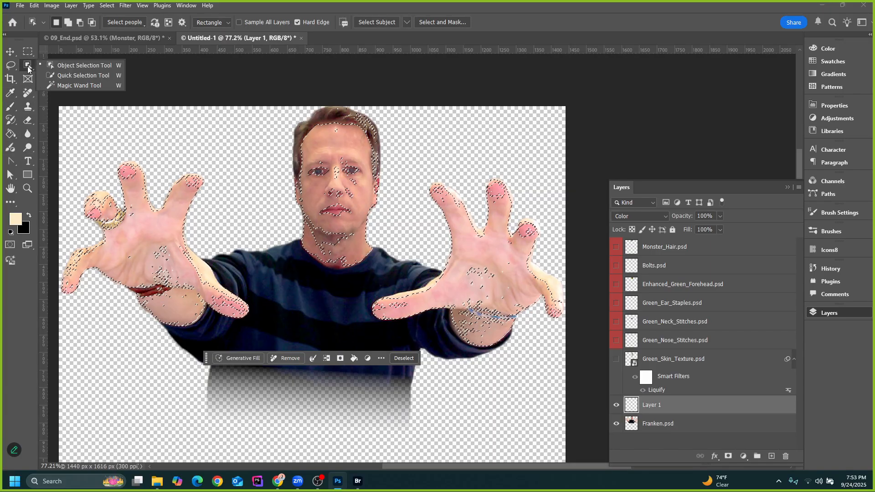
{"action": "left_click", "coordinate": [69, 85]}
{"action": "scroll", "coordinate": [184, 265], "scroll_direction": "up", "scroll_amount": 14}
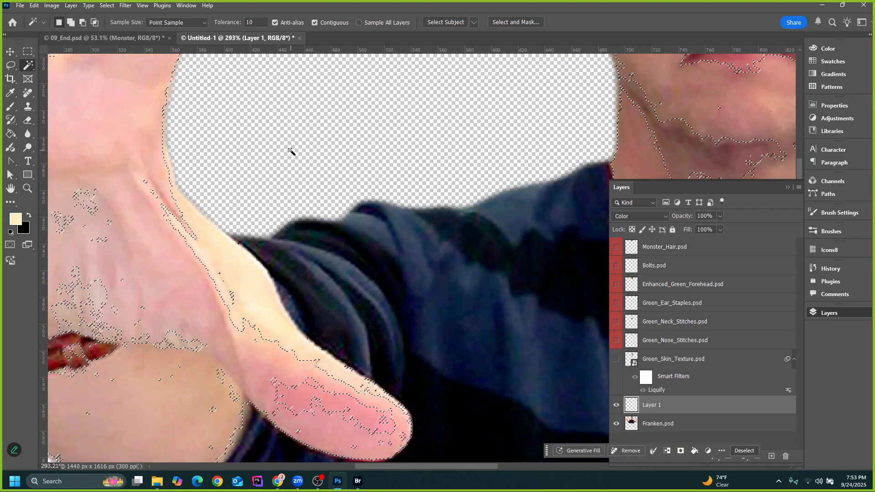
{"action": "left_click", "coordinate": [107, 5]}
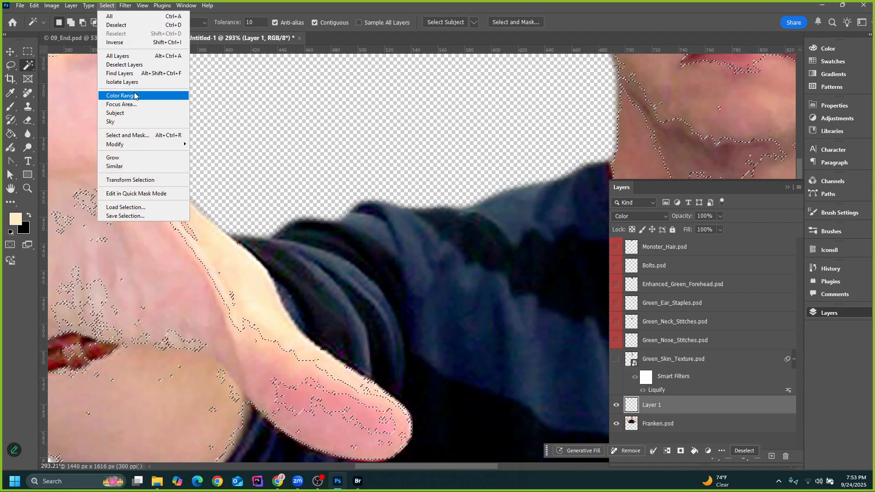
{"action": "left_click", "coordinate": [324, 4]}
{"action": "left_click", "coordinate": [318, 23]}
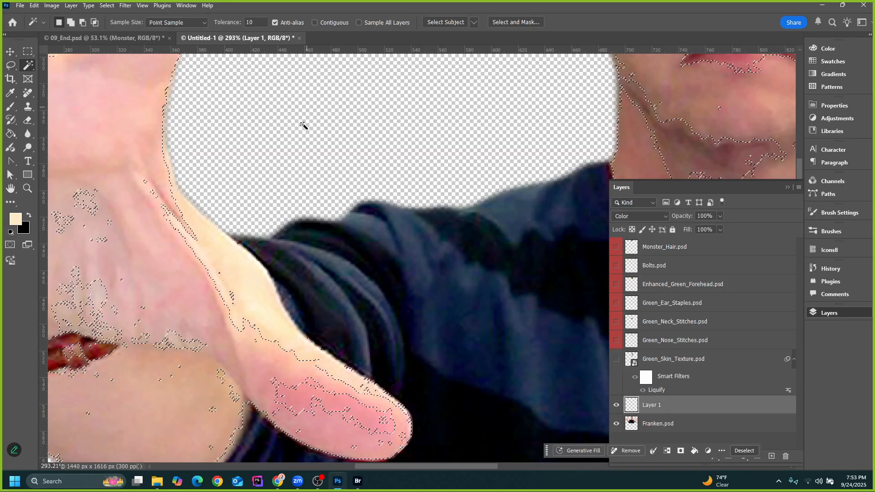
Activate the Franken.psd layer and add the pale skin beside the thumb to the selection with the Magic Wand
{"action": "scroll", "coordinate": [248, 283], "scroll_direction": "down", "scroll_amount": 5}
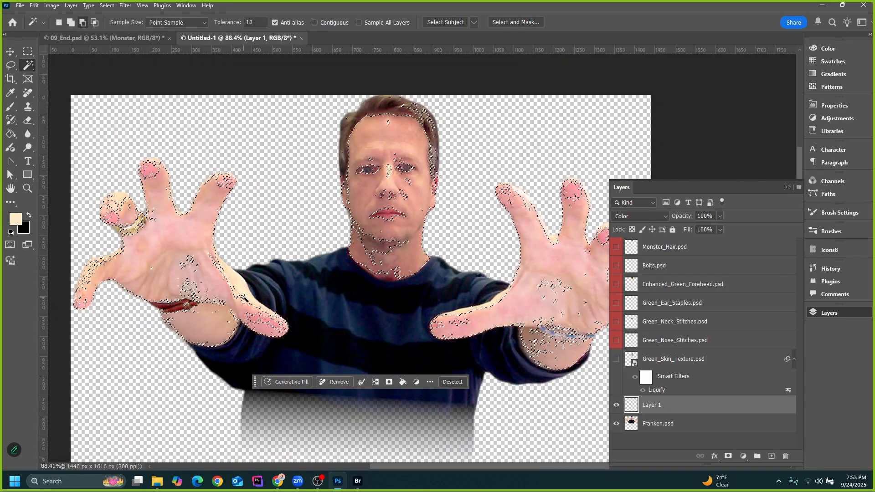
{"action": "scroll", "coordinate": [245, 298], "scroll_direction": "up", "scroll_amount": 2}
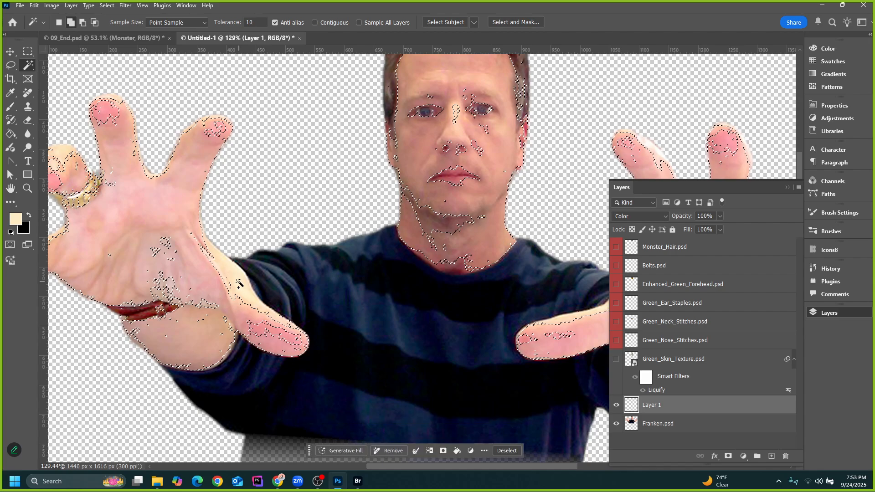
{"action": "left_click", "coordinate": [245, 281]}
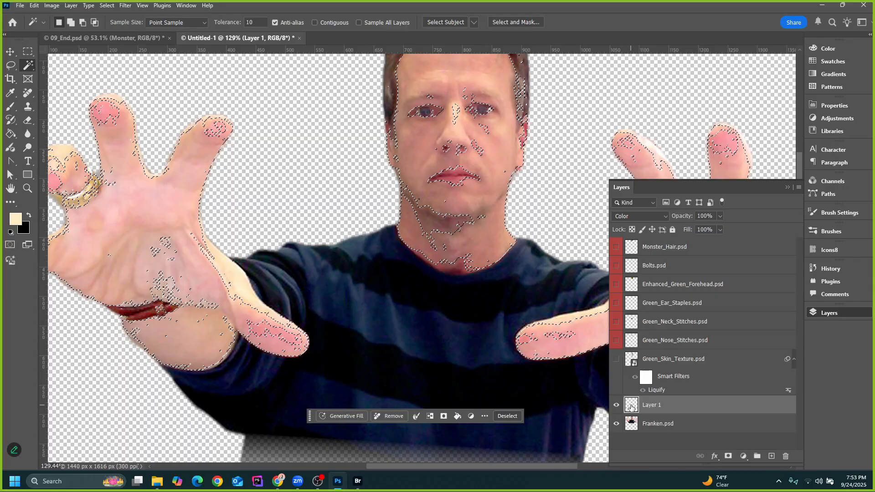
{"action": "key", "text": "alt+bracketleft"}
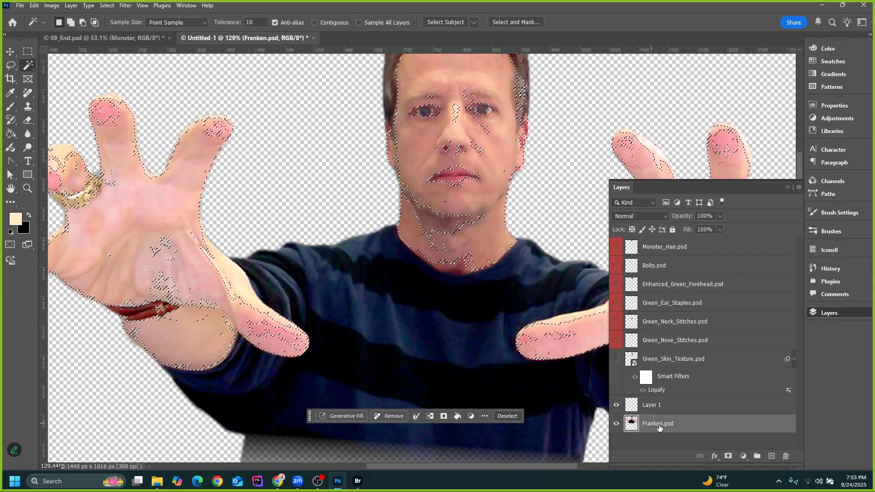
{"action": "left_click", "coordinate": [241, 285], "text": "shift"}
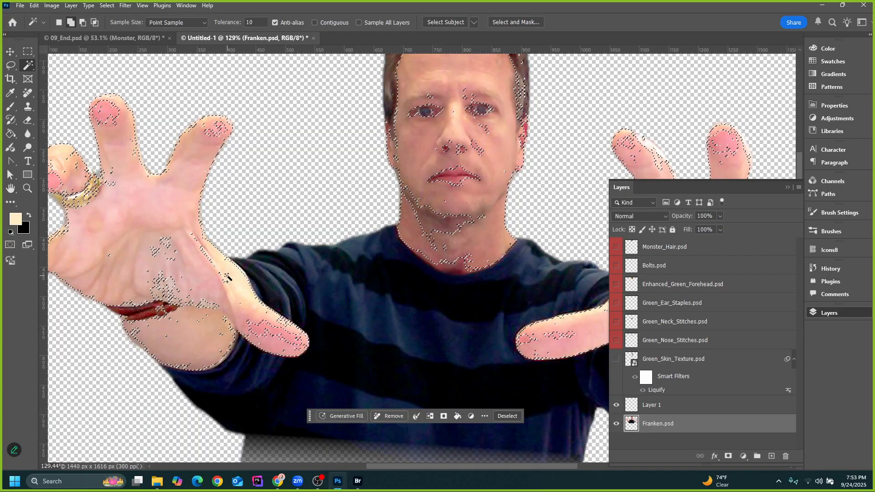
Add the pale fingertips, finger edges and highlights of the hand on the image's right side to the skin selection
{"action": "scroll", "coordinate": [239, 281], "scroll_direction": "down", "scroll_amount": 2, "text": "alt"}
{"action": "scroll", "coordinate": [236, 284], "scroll_direction": "down", "scroll_amount": 3, "text": "alt"}
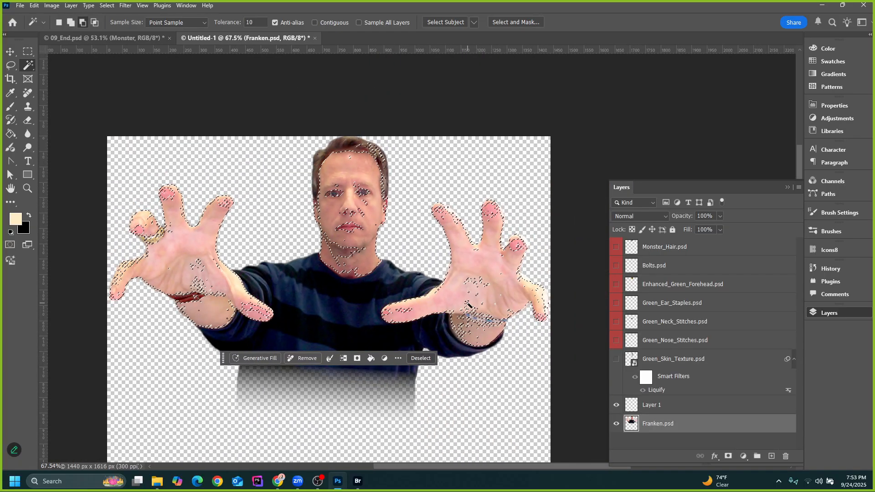
{"action": "scroll", "coordinate": [466, 304], "scroll_direction": "up", "scroll_amount": 3, "text": "alt"}
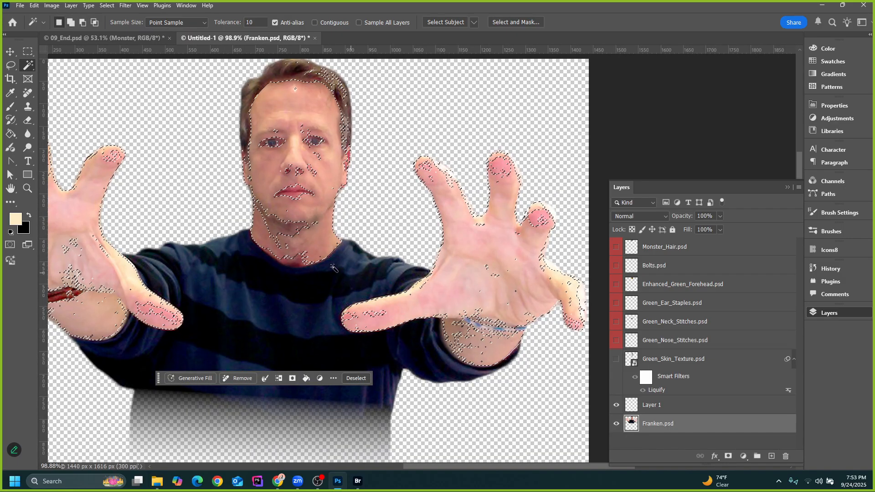
{"action": "scroll", "coordinate": [423, 291], "scroll_direction": "down", "scroll_amount": 2, "text": "alt"}
{"action": "scroll", "coordinate": [491, 334], "scroll_direction": "up", "scroll_amount": 1, "text": "alt"}
{"action": "scroll", "coordinate": [491, 333], "scroll_direction": "up", "scroll_amount": 2, "text": "alt"}
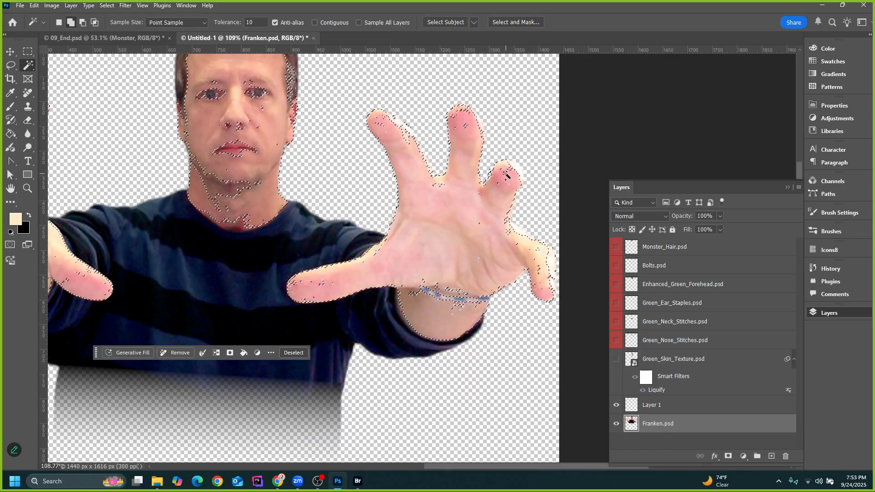
{"action": "scroll", "coordinate": [506, 176], "scroll_direction": "up", "scroll_amount": 6}
{"action": "key", "text": "shift"}
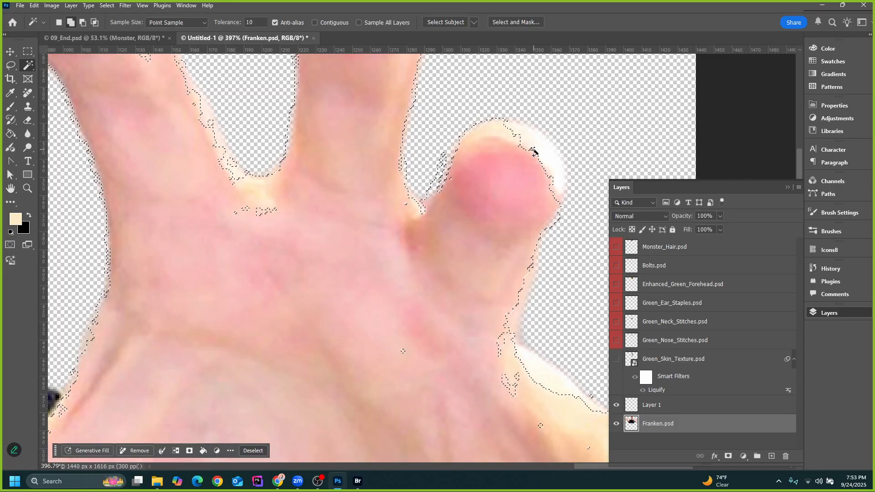
{"action": "left_click", "coordinate": [518, 161], "text": "shift"}
{"action": "scroll", "coordinate": [518, 160], "scroll_direction": "down", "scroll_amount": 7}
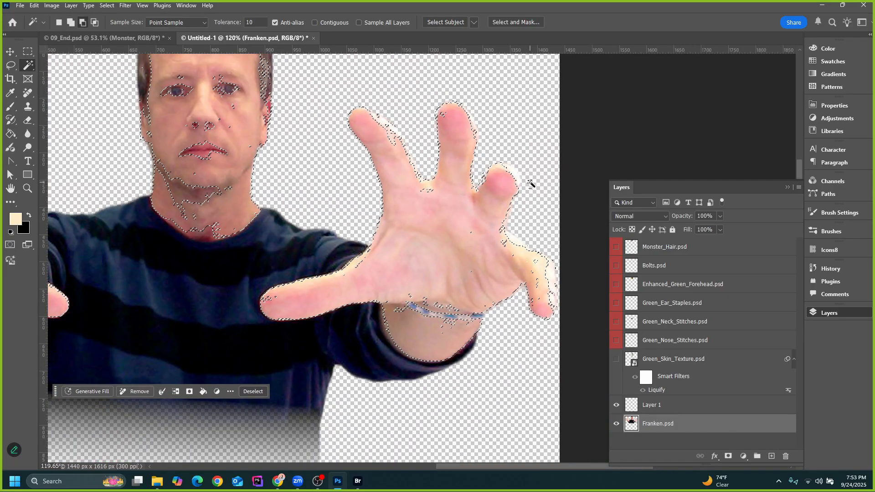
{"action": "scroll", "coordinate": [536, 185], "scroll_direction": "up", "scroll_amount": 6}
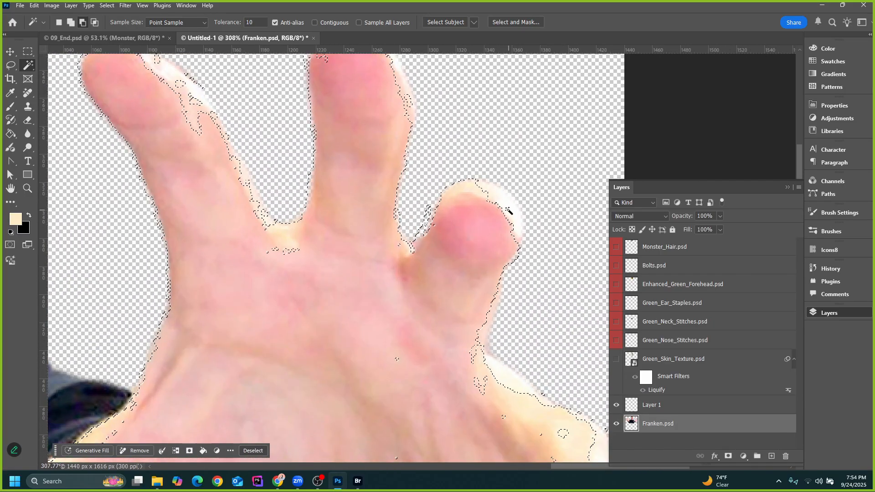
{"action": "left_click", "coordinate": [494, 198], "text": "shift"}
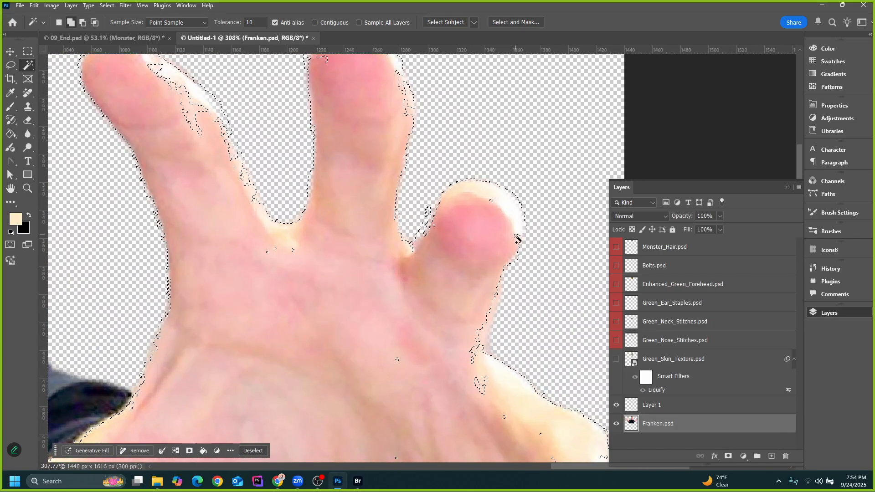
{"action": "left_click", "coordinate": [398, 264], "text": "shift"}
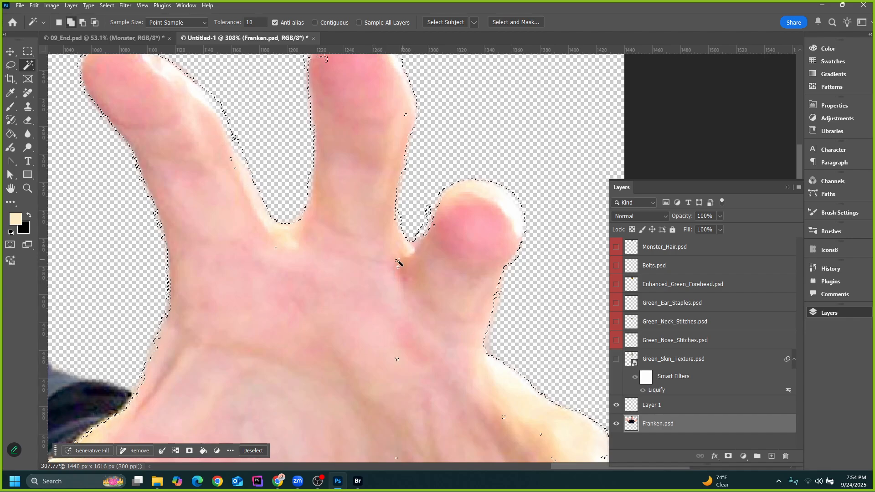
Add the unselected patches in the lower palm above the red bracelet to the skin selection
{"action": "scroll", "coordinate": [278, 251], "scroll_direction": "down", "scroll_amount": 5}
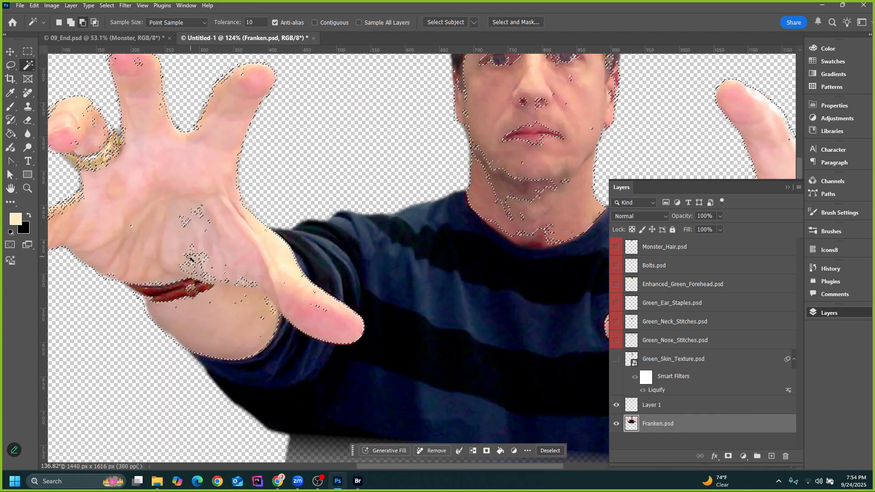
{"action": "left_click", "coordinate": [195, 224], "text": "shift"}
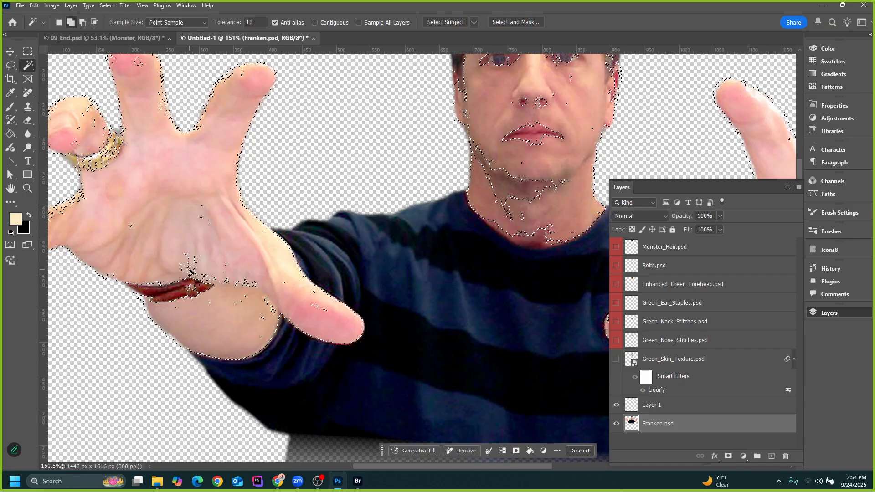
{"action": "left_click", "coordinate": [201, 262], "text": "shift"}
{"action": "scroll", "coordinate": [206, 225], "scroll_direction": "down", "scroll_amount": 4}
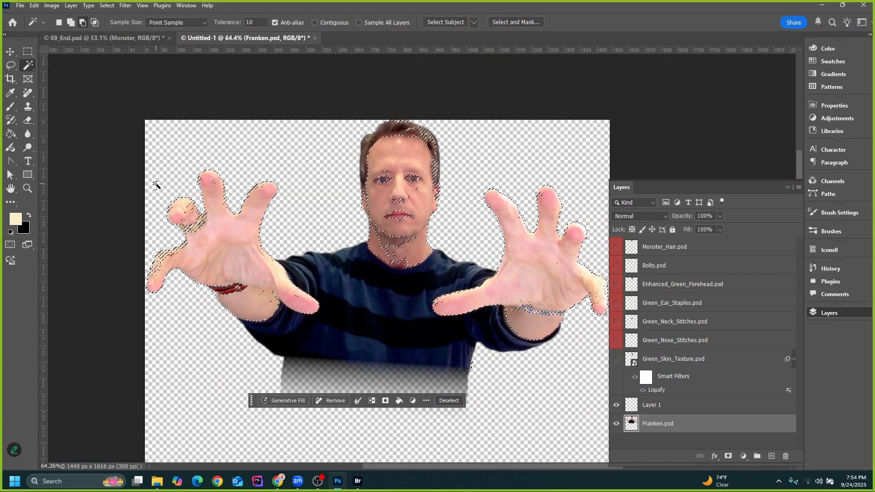
Add the unselected patches on the curled ring finger and the little finger of the same hand to the selection
{"action": "scroll", "coordinate": [217, 223], "scroll_direction": "up", "scroll_amount": 5}
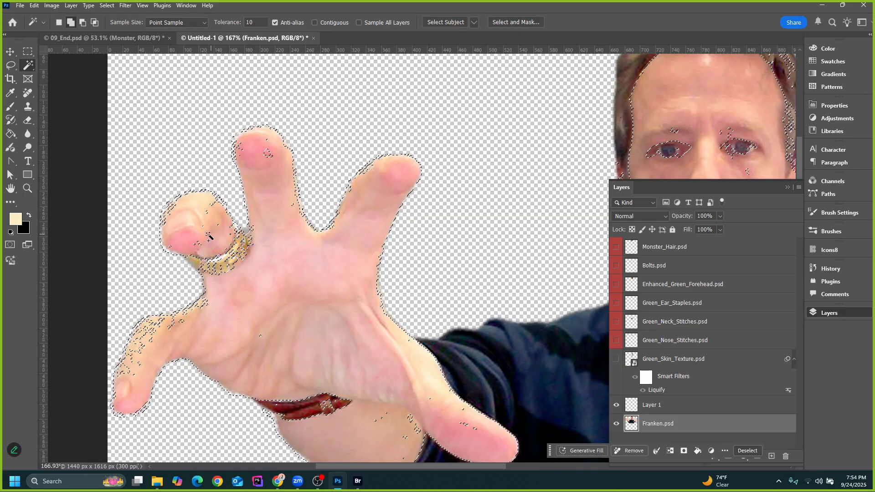
{"action": "left_click", "coordinate": [214, 242], "text": "shift"}
{"action": "left_click", "coordinate": [173, 210], "text": "shift"}
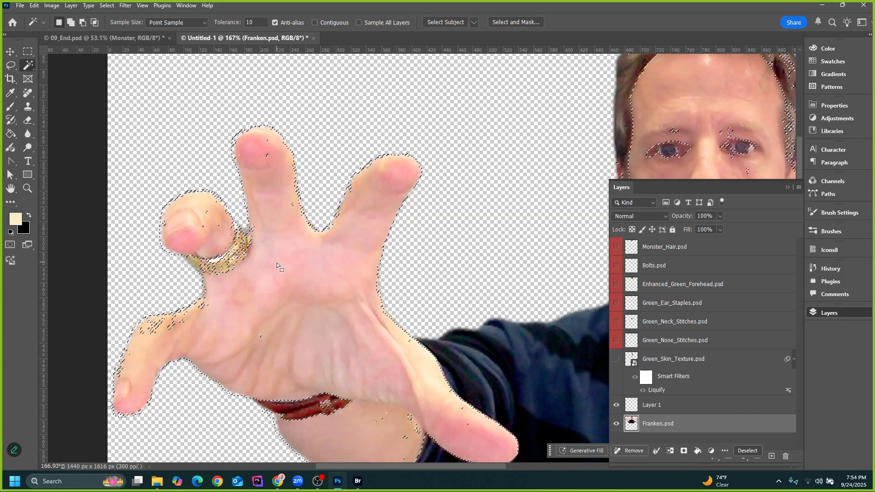
{"action": "left_click", "coordinate": [150, 335], "text": "shift"}
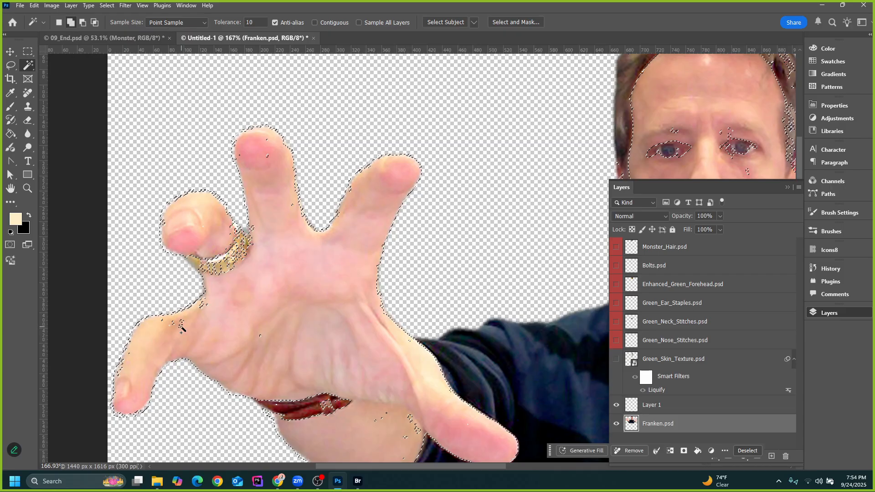
{"action": "scroll", "coordinate": [234, 298], "scroll_direction": "down", "scroll_amount": 6}
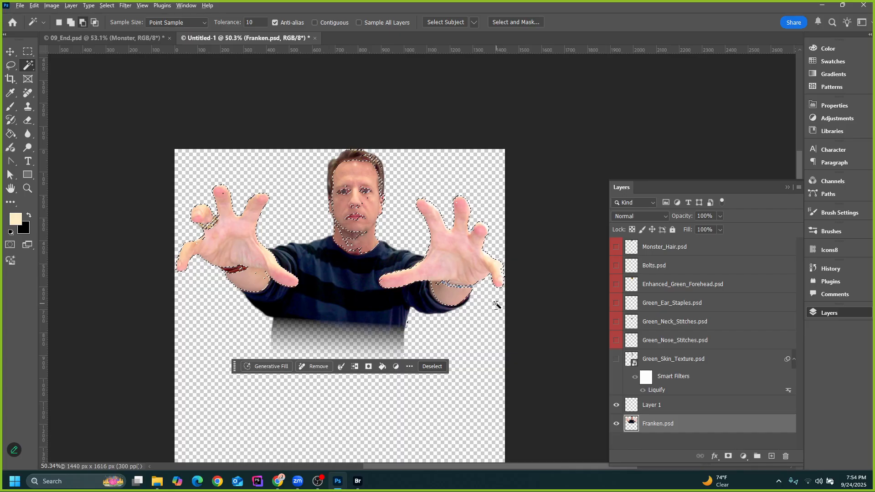
Add the shadowed neck skin below the chin to the selection with the Magic Wand
{"action": "scroll", "coordinate": [354, 238], "scroll_direction": "up", "scroll_amount": 4}
{"action": "scroll", "coordinate": [354, 238], "scroll_direction": "up", "scroll_amount": 2}
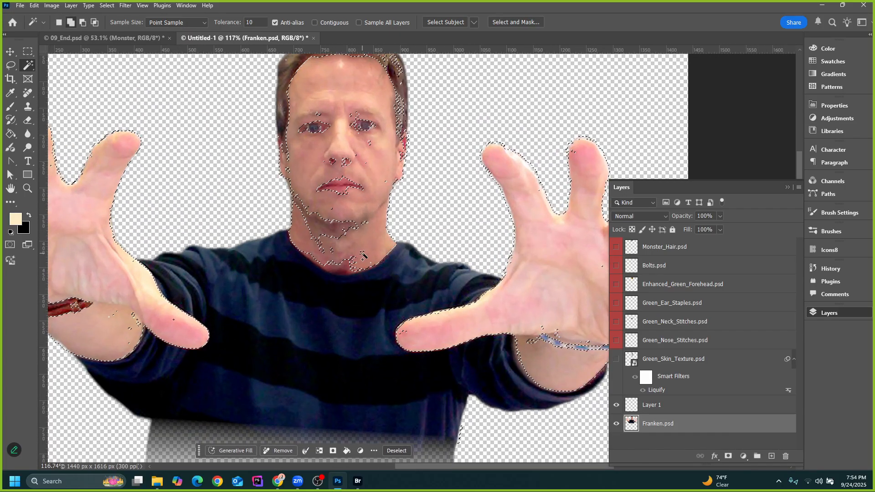
{"action": "left_click", "coordinate": [342, 234]}
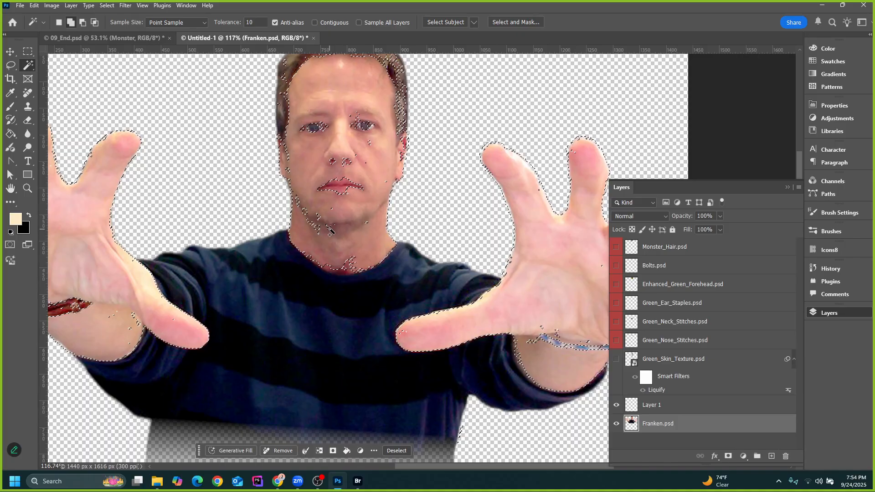
Use the Quick Selection tool to add the remaining gaps in the face and neck to the selection
{"action": "right_click", "coordinate": [27, 65]}
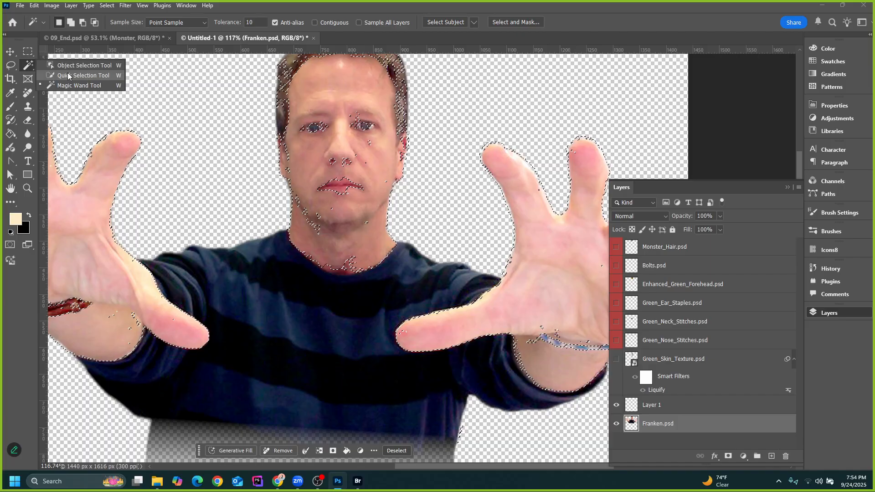
{"action": "left_click", "coordinate": [72, 75]}
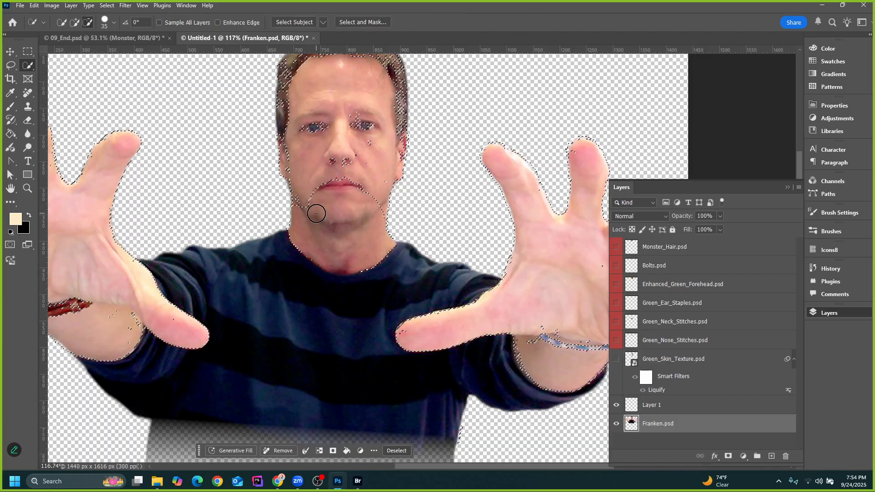
{"action": "mouse_move", "coordinate": [344, 233]}
{"action": "left_mouse_down"}
{"action": "mouse_move", "coordinate": [324, 236]}
{"action": "mouse_move", "coordinate": [314, 210]}
{"action": "mouse_move", "coordinate": [335, 224]}
{"action": "mouse_move", "coordinate": [337, 172]}
{"action": "mouse_move", "coordinate": [321, 204]}
{"action": "mouse_move", "coordinate": [309, 202]}
{"action": "mouse_move", "coordinate": [300, 163]}
{"action": "left_mouse_up"}
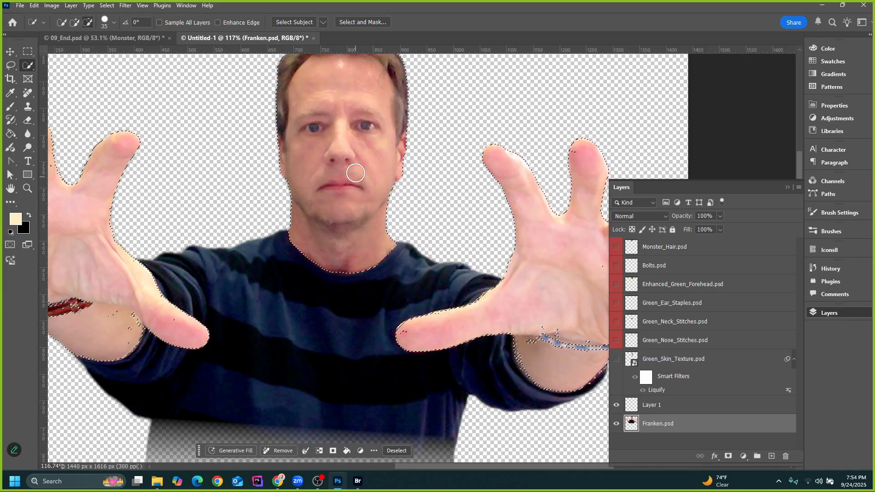
Brush across the palm above the red bracelet with Quick Selection to fill the remaining gaps in the hand's selection
{"action": "scroll", "coordinate": [338, 219], "scroll_direction": "down", "scroll_amount": 3}
{"action": "scroll", "coordinate": [364, 188], "scroll_direction": "up", "scroll_amount": 4}
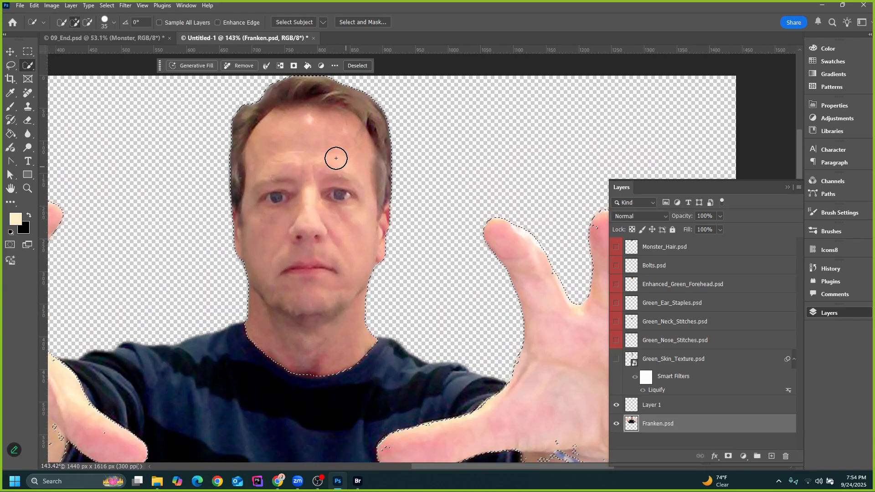
{"action": "scroll", "coordinate": [353, 195], "scroll_direction": "down", "scroll_amount": 4}
{"action": "scroll", "coordinate": [223, 246], "scroll_direction": "up", "scroll_amount": 2}
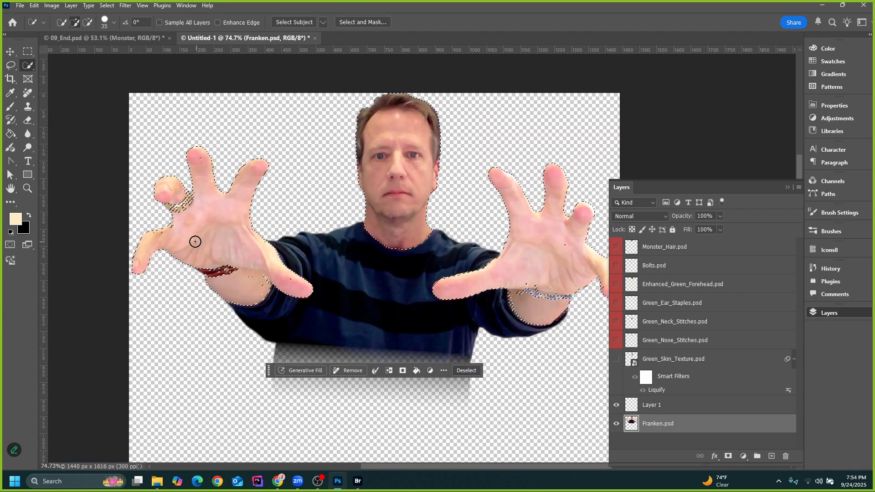
{"action": "left_click_drag", "start_coordinate": [194, 243], "coordinate": [260, 252]}
Try painting the selected skin with the pale foreground colour on the Franken.psd layer, and undo the paint
{"action": "scroll", "coordinate": [319, 322], "scroll_direction": "down", "scroll_amount": 2}
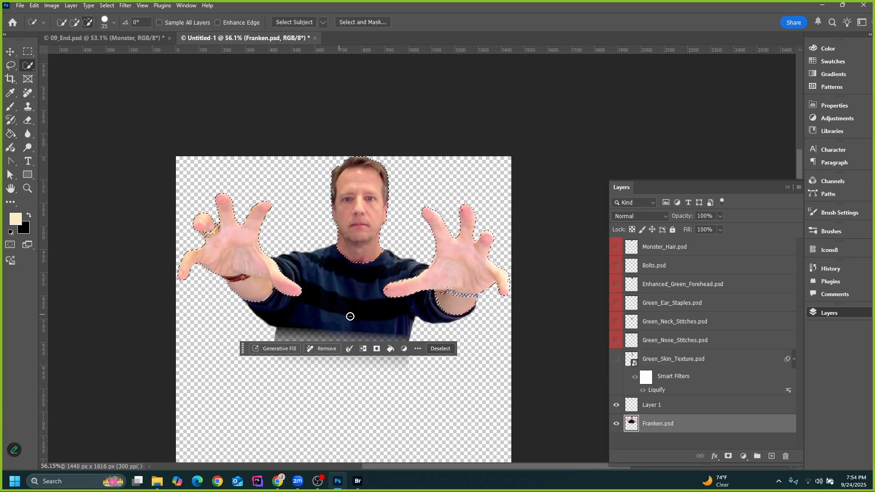
{"action": "scroll", "coordinate": [473, 319], "scroll_direction": "up", "scroll_amount": 4}
{"action": "scroll", "coordinate": [488, 287], "scroll_direction": "down", "scroll_amount": 3}
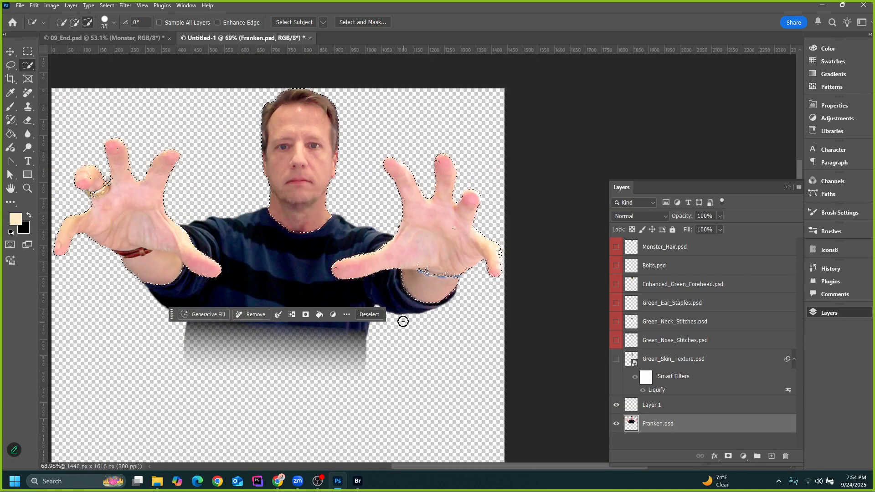
{"action": "scroll", "coordinate": [298, 264], "scroll_direction": "down", "scroll_amount": 1}
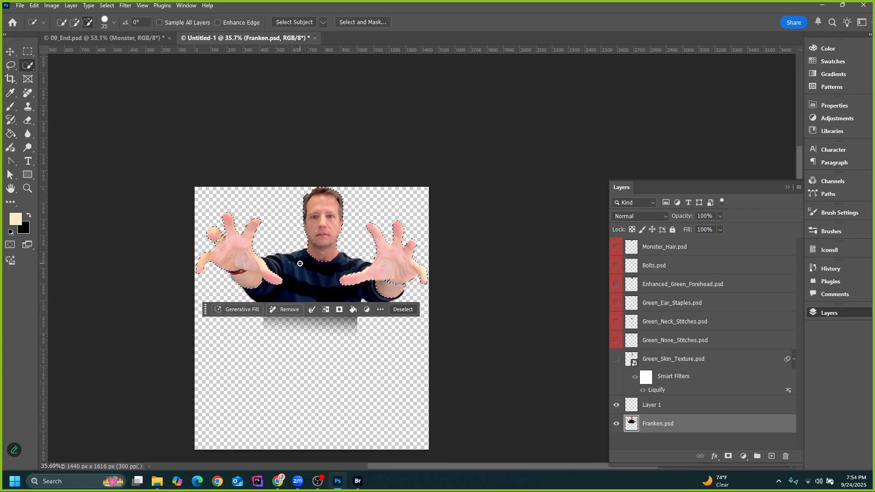
{"action": "scroll", "coordinate": [337, 266], "scroll_direction": "up", "scroll_amount": 2}
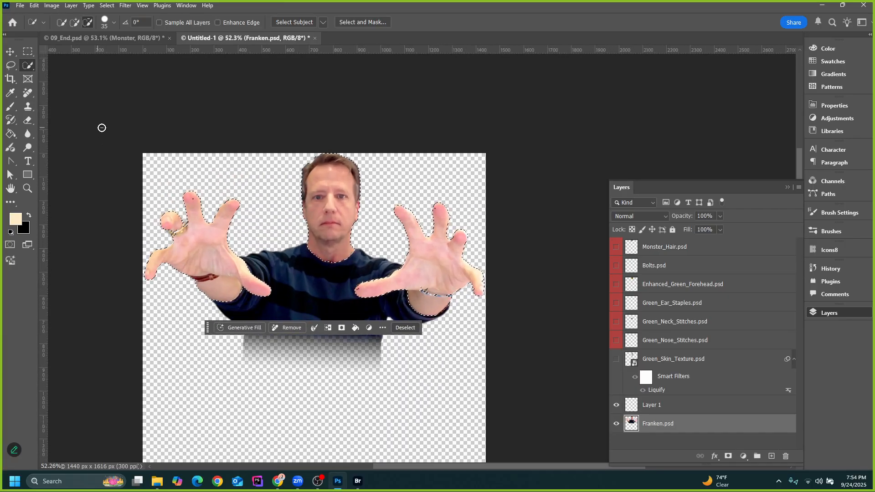
{"action": "scroll", "coordinate": [373, 222], "scroll_direction": "down", "scroll_amount": 3}
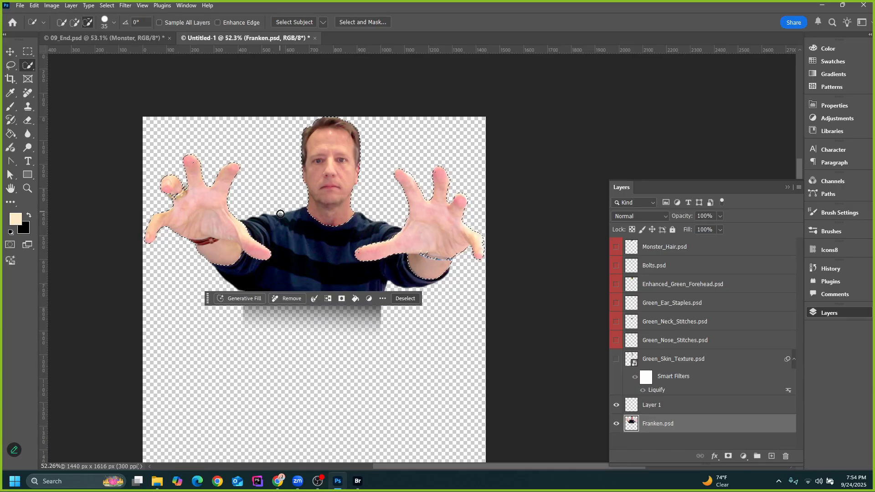
{"action": "key", "text": "b"}
{"action": "left_click", "coordinate": [239, 241]}
{"action": "mouse_move", "coordinate": [188, 235]}
{"action": "left_mouse_down"}
{"action": "mouse_move", "coordinate": [223, 161]}
{"action": "mouse_move", "coordinate": [461, 148]}
{"action": "mouse_move", "coordinate": [131, 263]}
{"action": "mouse_move", "coordinate": [282, 248]}
{"action": "mouse_move", "coordinate": [466, 185]}
{"action": "left_mouse_up"}
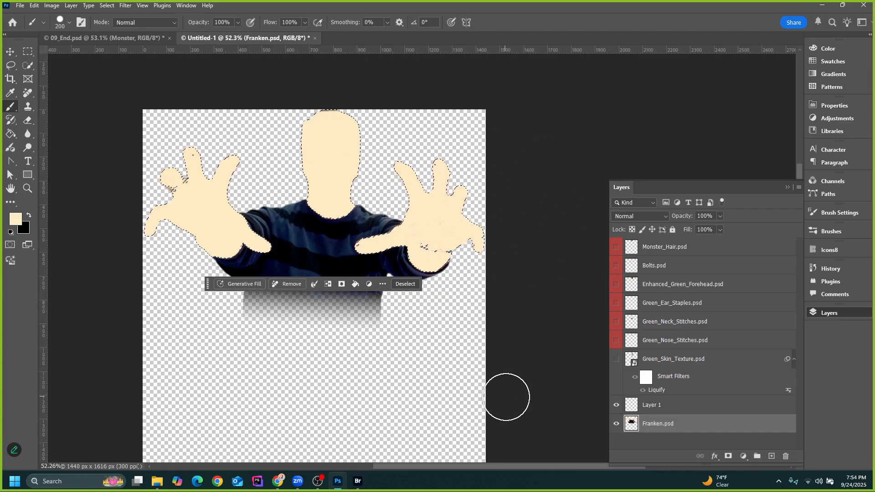
{"action": "key", "text": "ctrl+z"}
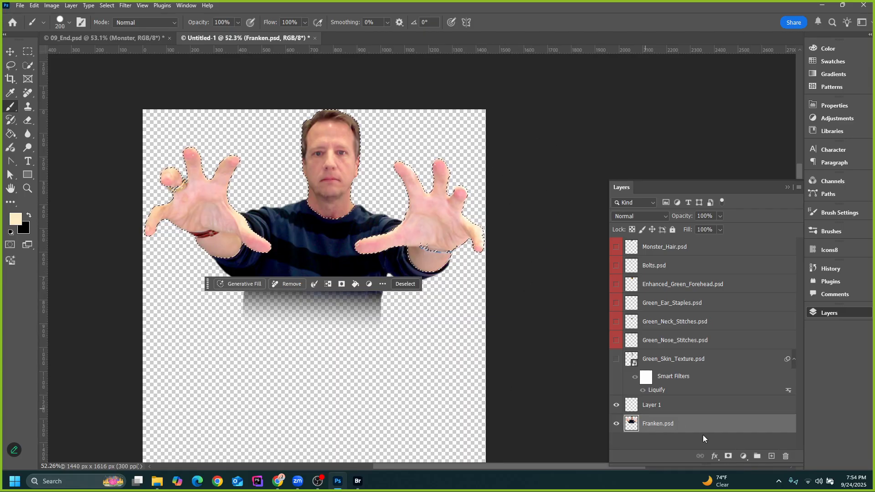
Make the Color-blended Layer 1 the active layer
{"action": "left_click", "coordinate": [660, 410]}
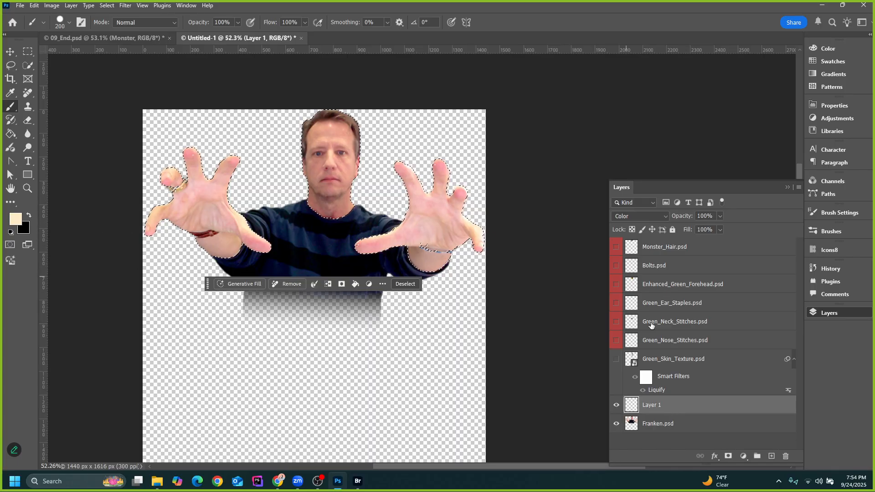
Show all hidden monster layers and paint the selected skin on Layer 1 with the yellow-green sampled from the monster's forehead
{"action": "left_click_drag", "start_coordinate": [616, 360], "coordinate": [614, 206]}
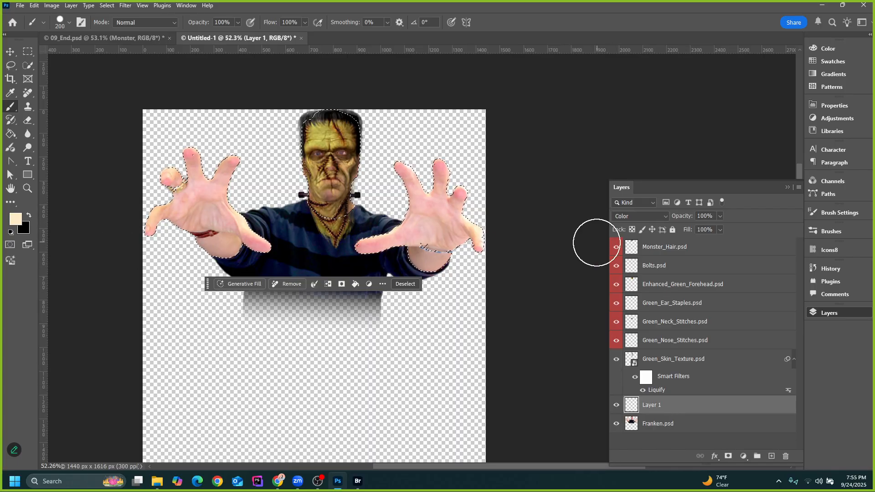
{"action": "left_click", "coordinate": [318, 132], "text": "alt"}
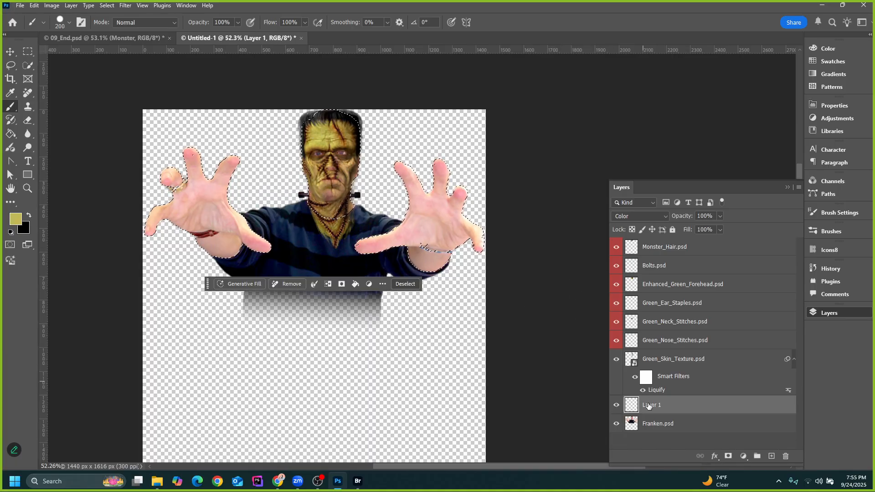
{"action": "mouse_move", "coordinate": [205, 201]}
{"action": "left_mouse_down"}
{"action": "mouse_move", "coordinate": [381, 238]}
{"action": "mouse_move", "coordinate": [119, 159]}
{"action": "mouse_move", "coordinate": [559, 287]}
{"action": "mouse_move", "coordinate": [204, 165]}
{"action": "mouse_move", "coordinate": [501, 200]}
{"action": "mouse_move", "coordinate": [251, 164]}
{"action": "mouse_move", "coordinate": [477, 295]}
{"action": "left_mouse_up"}
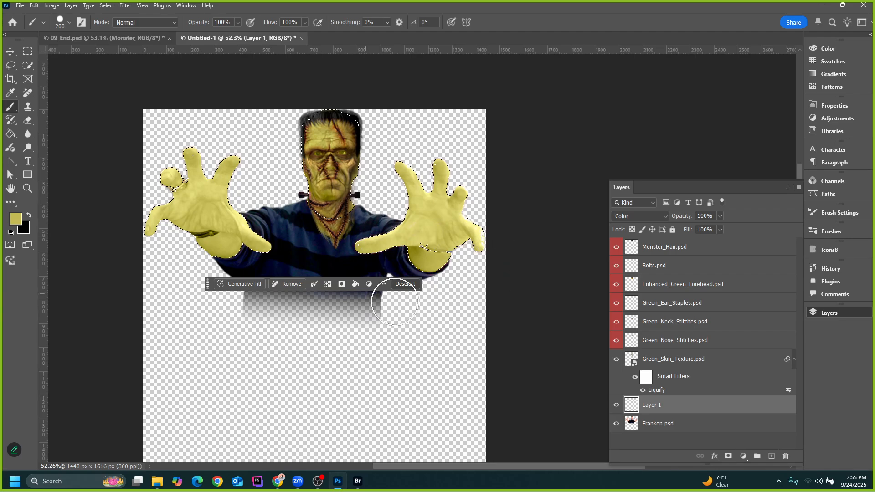
{"action": "left_click", "coordinate": [629, 218]}
{"action": "left_click", "coordinate": [630, 217]}
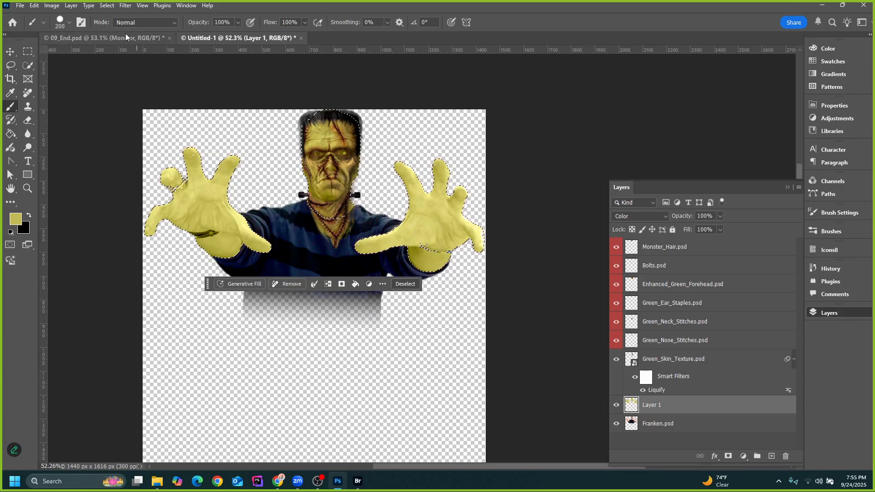
Deselect the skin area and switch to the Move tool
{"action": "left_click", "coordinate": [109, 7]}
{"action": "left_click", "coordinate": [116, 26]}
{"action": "scroll", "coordinate": [139, 269], "scroll_direction": "up", "scroll_amount": 2}
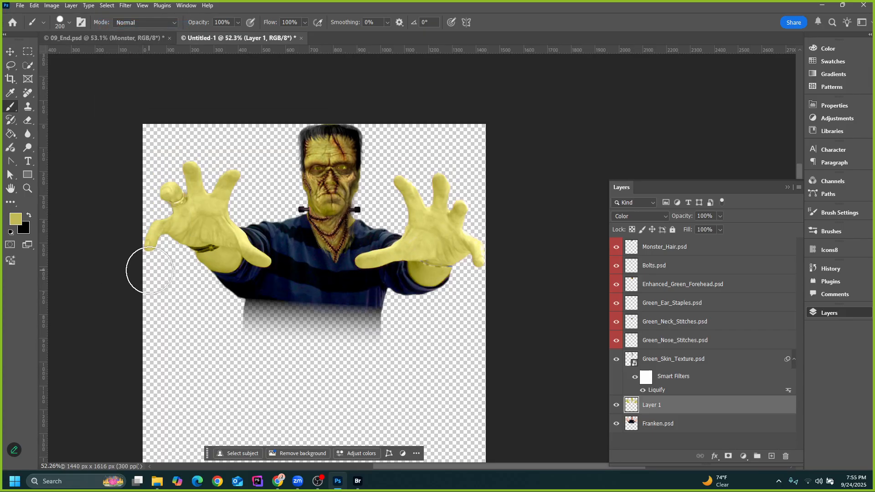
{"action": "left_click", "coordinate": [10, 51]}
{"action": "scroll", "coordinate": [323, 151], "scroll_direction": "down", "scroll_amount": 2}
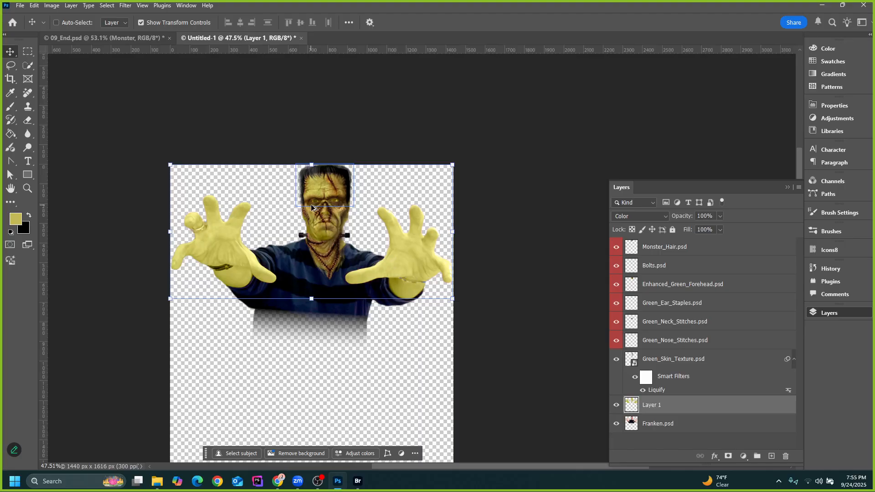
Compare the coloured hands with the finished monster in 09_End.psd, examining its bracelet hand up close, and return to the Untitled-1 document
{"action": "left_click", "coordinate": [116, 37]}
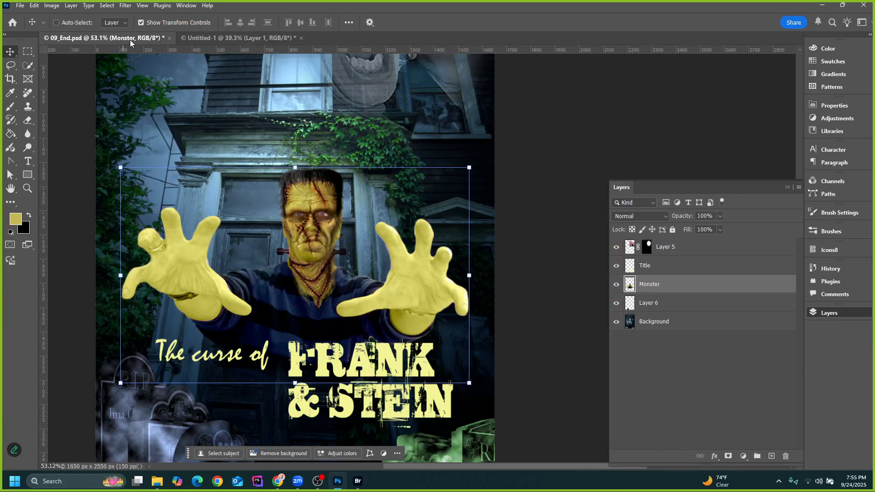
{"action": "left_click", "coordinate": [240, 39]}
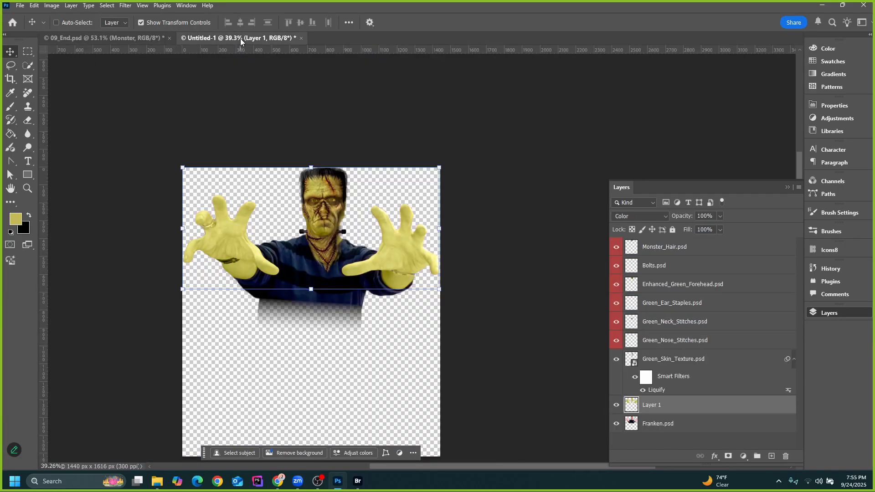
{"action": "left_click", "coordinate": [145, 34]}
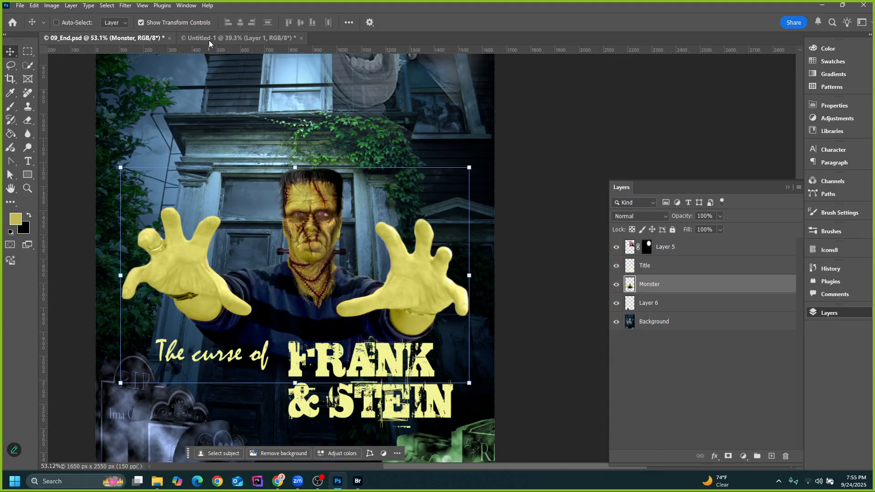
{"action": "scroll", "coordinate": [198, 296], "scroll_direction": "up", "scroll_amount": 3}
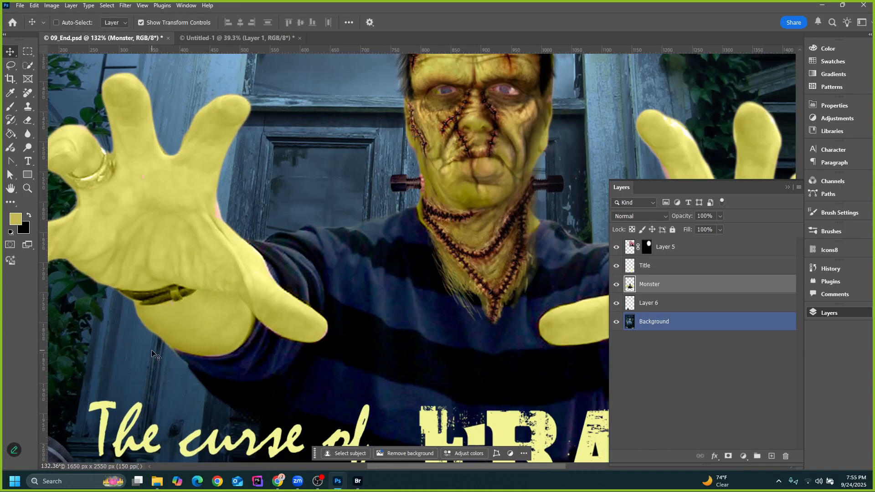
{"action": "scroll", "coordinate": [160, 346], "scroll_direction": "up", "scroll_amount": 1}
{"action": "left_click", "coordinate": [239, 38]}
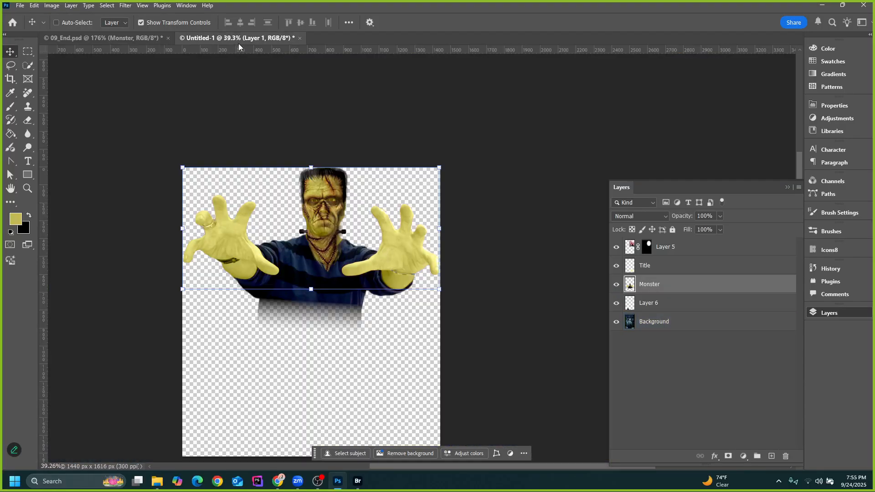
Erase the yellow-green colour over the red bracelet on Layer 1, using the Eraser reduced to 9 px
{"action": "scroll", "coordinate": [246, 301], "scroll_direction": "up", "scroll_amount": 3}
{"action": "scroll", "coordinate": [248, 306], "scroll_direction": "up", "scroll_amount": 4}
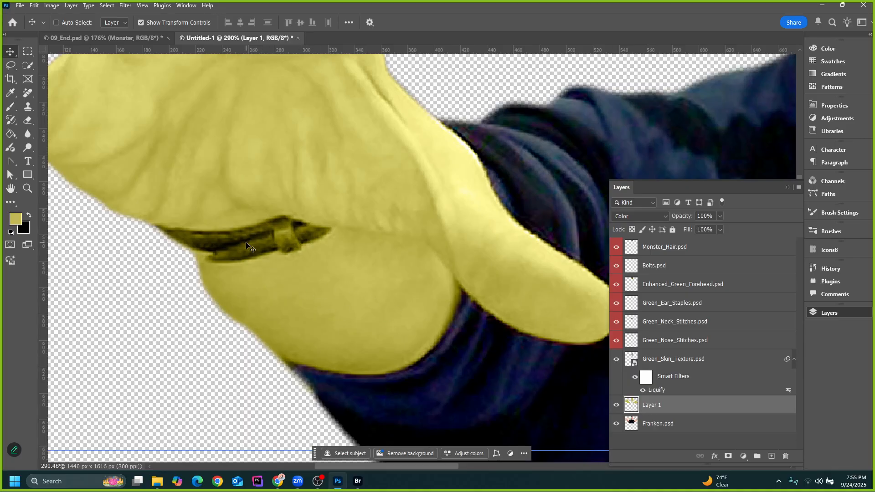
{"action": "left_click", "coordinate": [27, 119]}
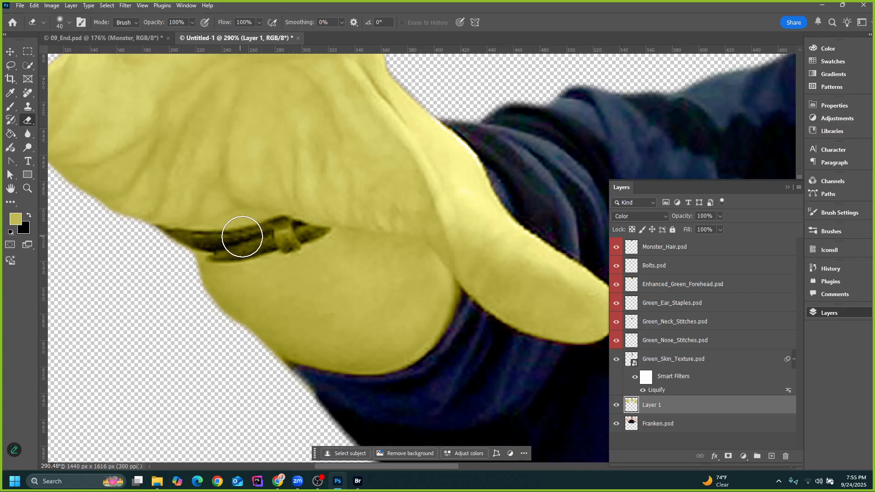
{"action": "key", "text": "bracketleft"}
{"action": "mouse_move", "coordinate": [279, 231]}
{"action": "left_mouse_down"}
{"action": "mouse_move", "coordinate": [252, 241]}
{"action": "mouse_move", "coordinate": [288, 232]}
{"action": "left_mouse_up"}
{"action": "key", "text": "bracketleft"}
{"action": "key", "text": "bracketleft"}
{"action": "key", "text": "bracketleft"}
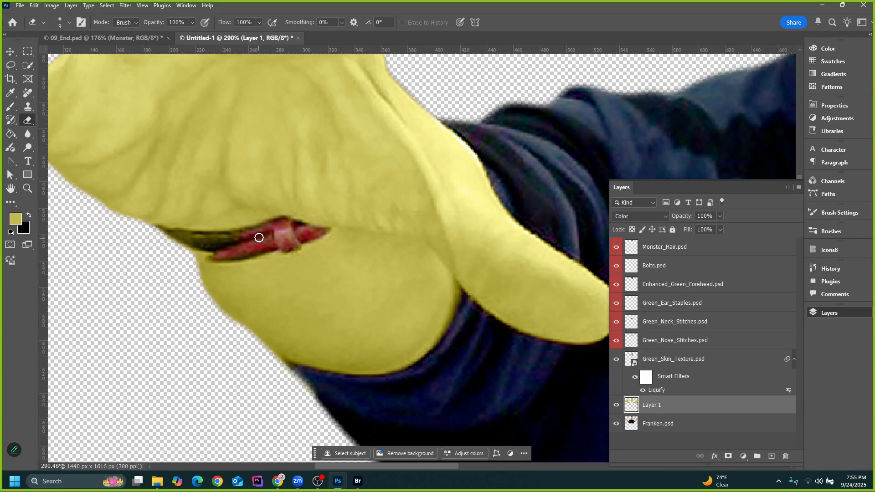
{"action": "mouse_move", "coordinate": [163, 233]}
{"action": "left_mouse_down"}
{"action": "mouse_move", "coordinate": [199, 250]}
{"action": "mouse_move", "coordinate": [223, 249]}
{"action": "left_mouse_up"}
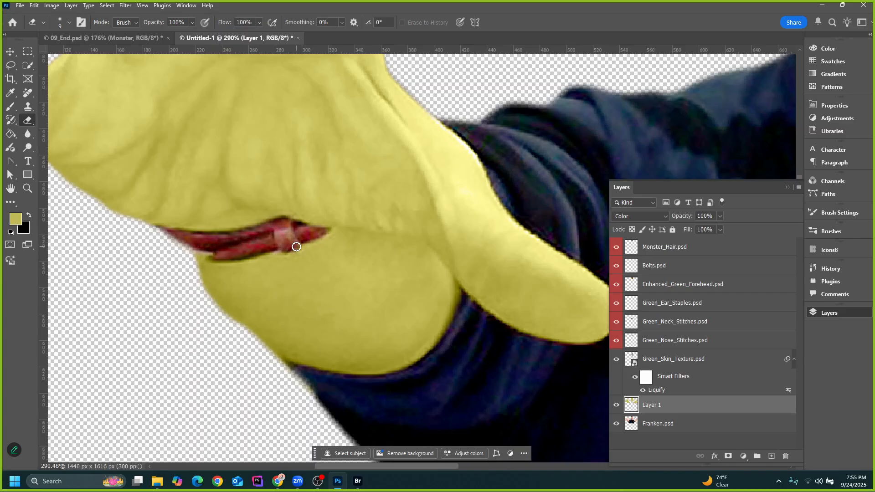
Erase the yellow-green colour along the thin blue and white bracelet on the other wrist
{"action": "scroll", "coordinate": [61, 292], "scroll_direction": "down", "scroll_amount": 7}
{"action": "scroll", "coordinate": [426, 265], "scroll_direction": "up", "scroll_amount": 7}
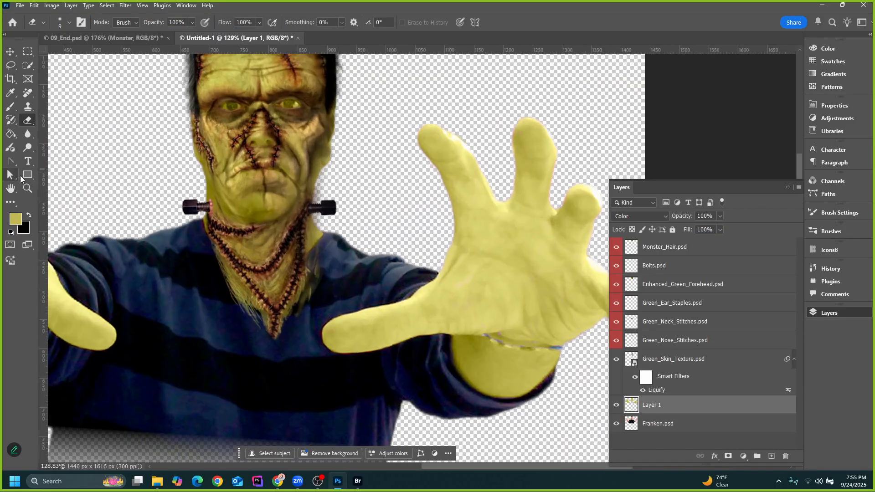
{"action": "scroll", "coordinate": [550, 398], "scroll_direction": "down", "scroll_amount": 4}
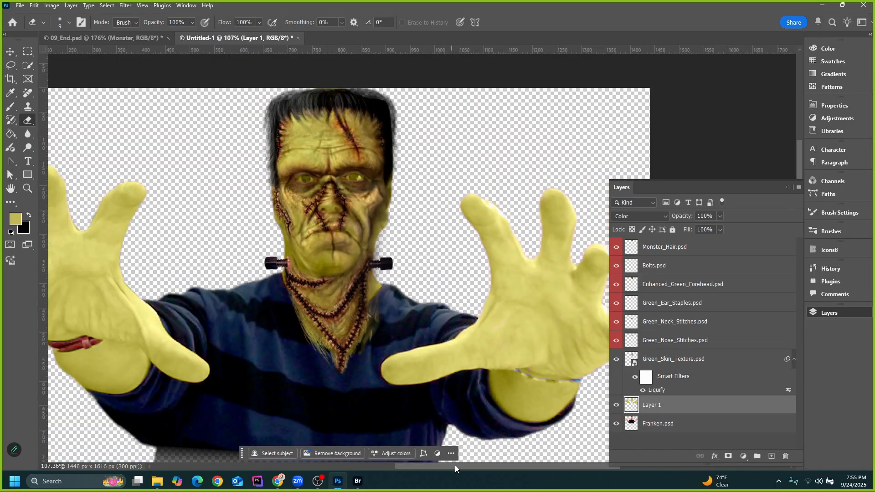
{"action": "scroll", "coordinate": [406, 370], "scroll_direction": "up", "scroll_amount": 5}
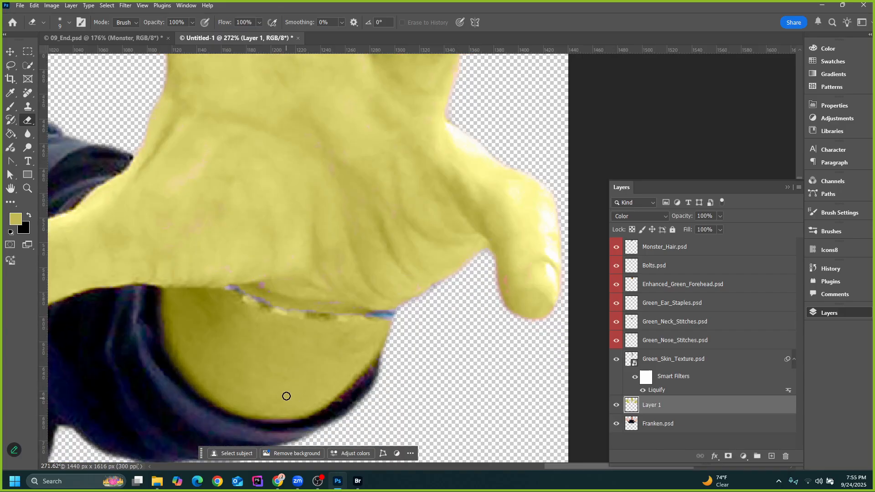
{"action": "scroll", "coordinate": [286, 392], "scroll_direction": "up", "scroll_amount": 3}
{"action": "left_click_drag", "start_coordinate": [410, 265], "coordinate": [471, 257]}
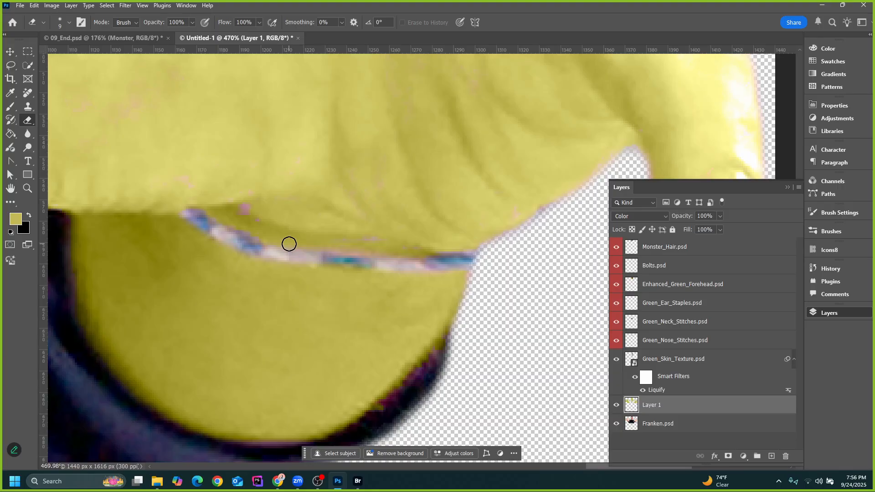
Paint over the pink spot just above the blue and white bracelet with the Brush tool at 20 px
{"action": "scroll", "coordinate": [382, 335], "scroll_direction": "down", "scroll_amount": 2}
{"action": "left_click", "coordinate": [10, 106]}
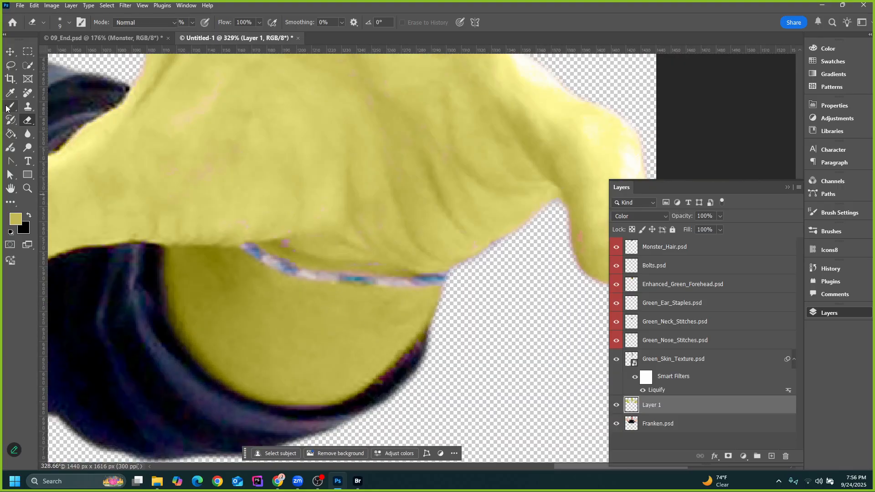
{"action": "key", "text": "bracketleft"}
{"action": "key", "text": "bracketleft"}
{"action": "key", "text": "bracketleft"}
{"action": "key", "text": "bracketleft"}
{"action": "key", "text": "bracketleft"}
{"action": "key", "text": "bracketleft"}
{"action": "key", "text": "bracketleft"}
{"action": "key", "text": "bracketleft"}
{"action": "key", "text": "bracketleft"}
{"action": "key", "text": "bracketleft"}
{"action": "key", "text": "bracketleft"}
{"action": "key", "text": "bracketleft"}
{"action": "key", "text": "bracketleft"}
{"action": "key", "text": "bracketleft"}
{"action": "key", "text": "bracketleft"}
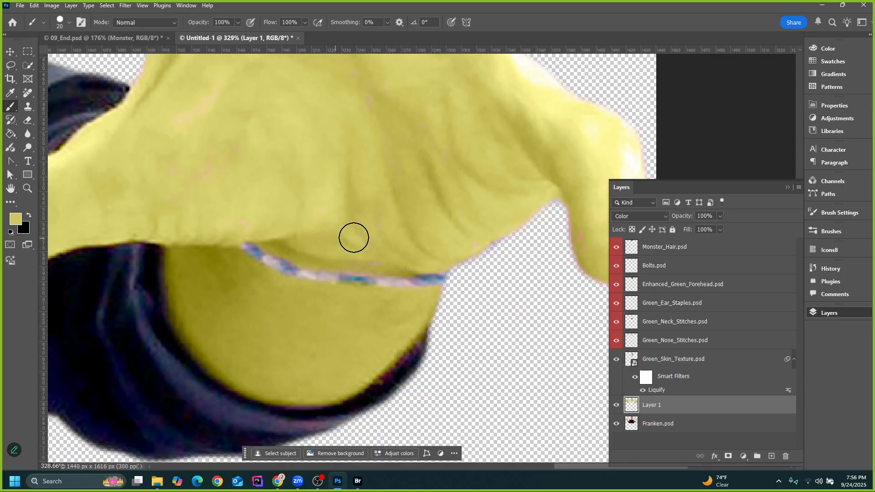
{"action": "scroll", "coordinate": [283, 235], "scroll_direction": "down", "scroll_amount": 2}
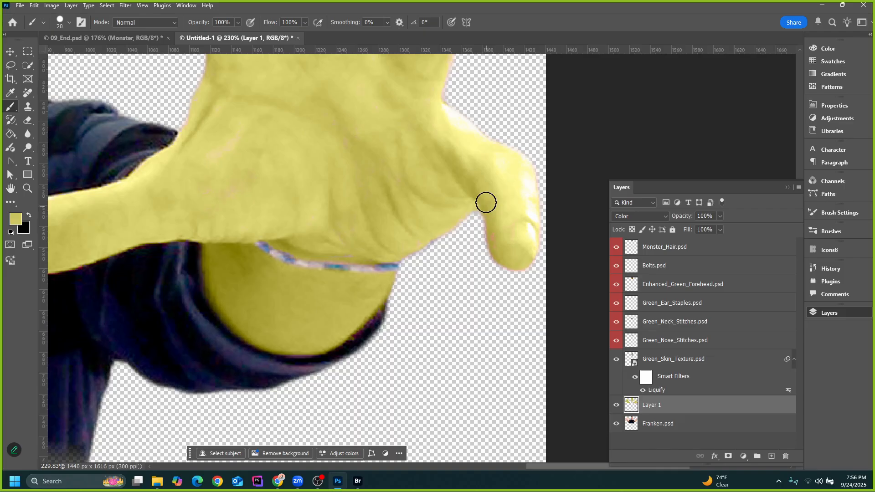
{"action": "scroll", "coordinate": [429, 238], "scroll_direction": "down", "scroll_amount": 3}
{"action": "scroll", "coordinate": [428, 239], "scroll_direction": "down", "scroll_amount": 2}
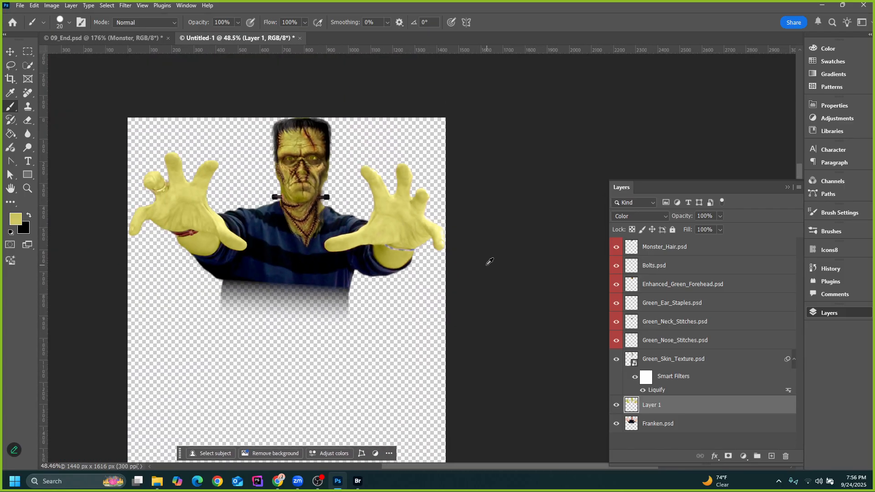
Erase the yellow-green colour over the ring on the hand with the red bracelet
{"action": "scroll", "coordinate": [173, 200], "scroll_direction": "up", "scroll_amount": 6}
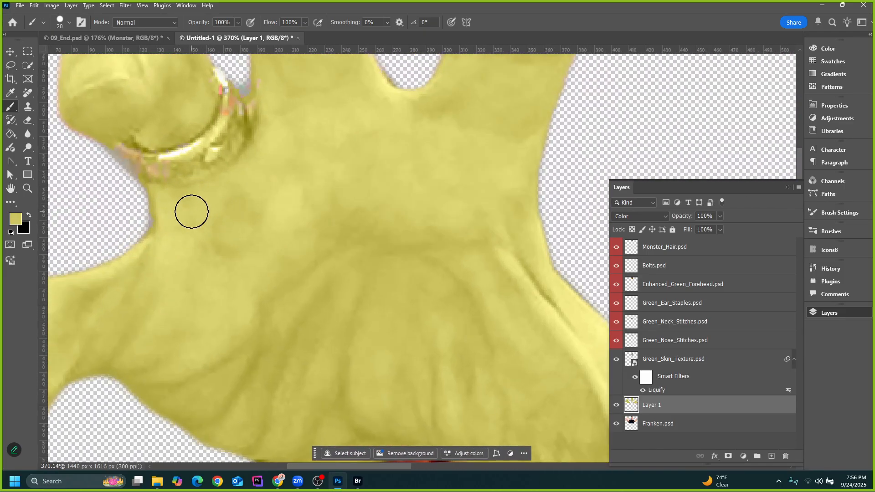
{"action": "left_click", "coordinate": [28, 121]}
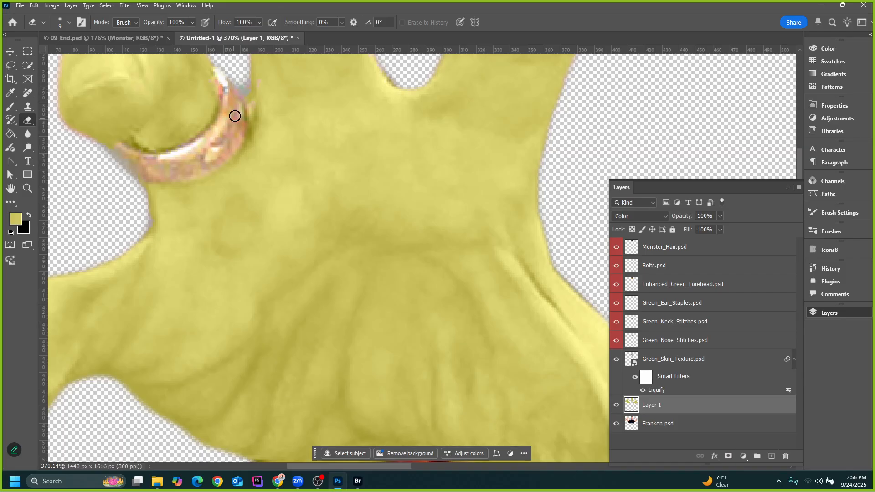
{"action": "scroll", "coordinate": [223, 134], "scroll_direction": "down", "scroll_amount": 5}
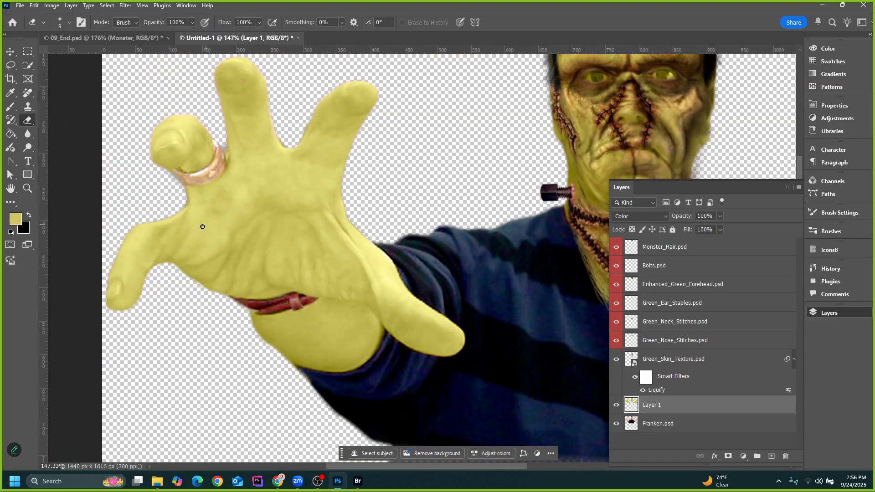
{"action": "scroll", "coordinate": [126, 220], "scroll_direction": "down", "scroll_amount": 5}
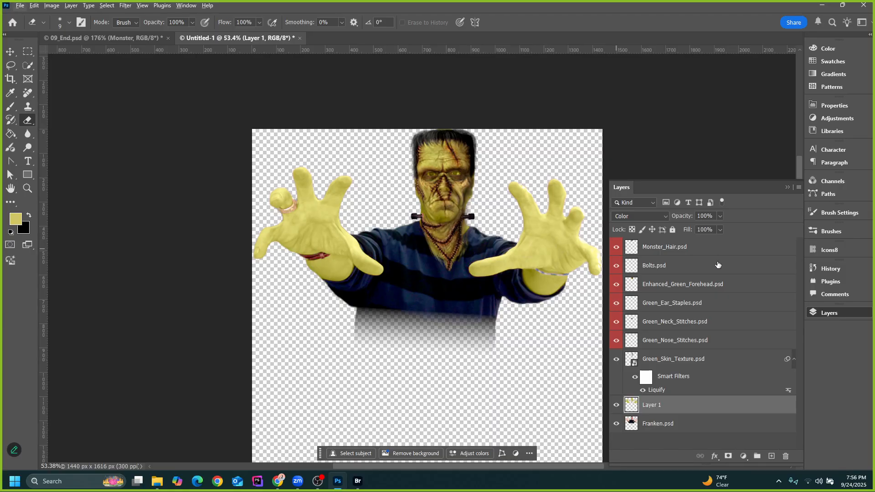
{"action": "left_click", "coordinate": [787, 187]}
{"action": "scroll", "coordinate": [414, 264], "scroll_direction": "up", "scroll_amount": 1}
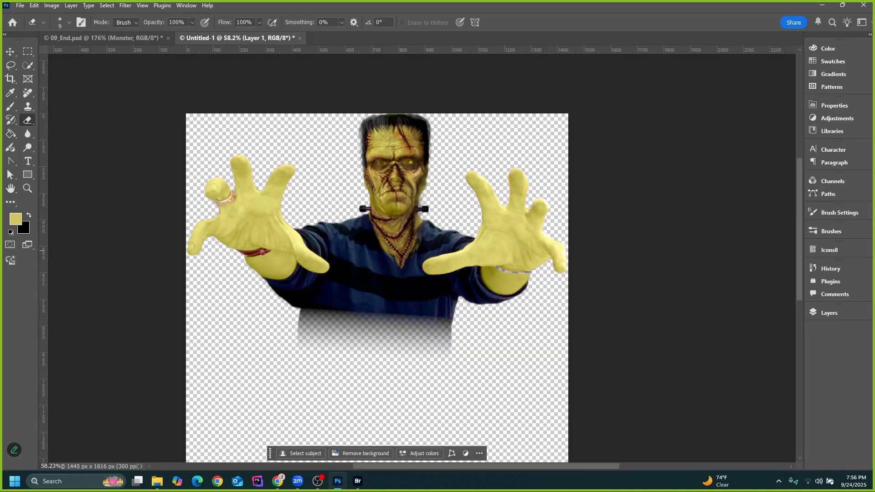
{"action": "key", "text": "alt+Tab"}
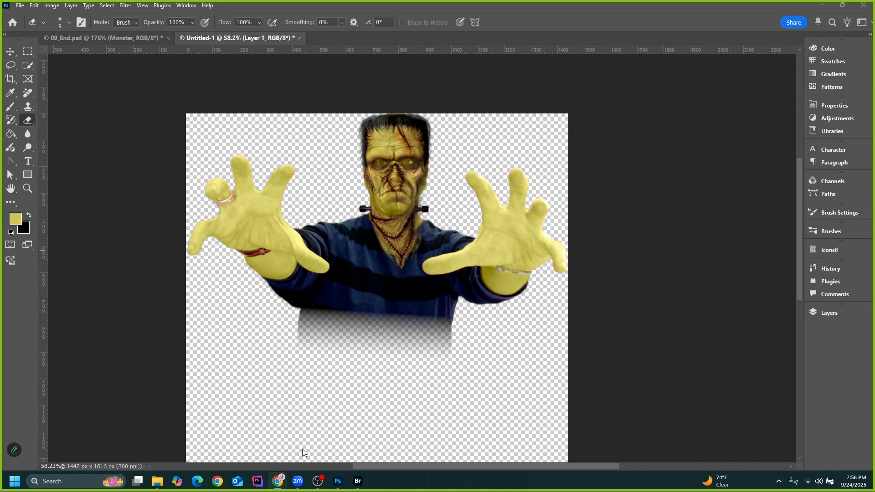
{"action": "left_click", "coordinate": [317, 481]}
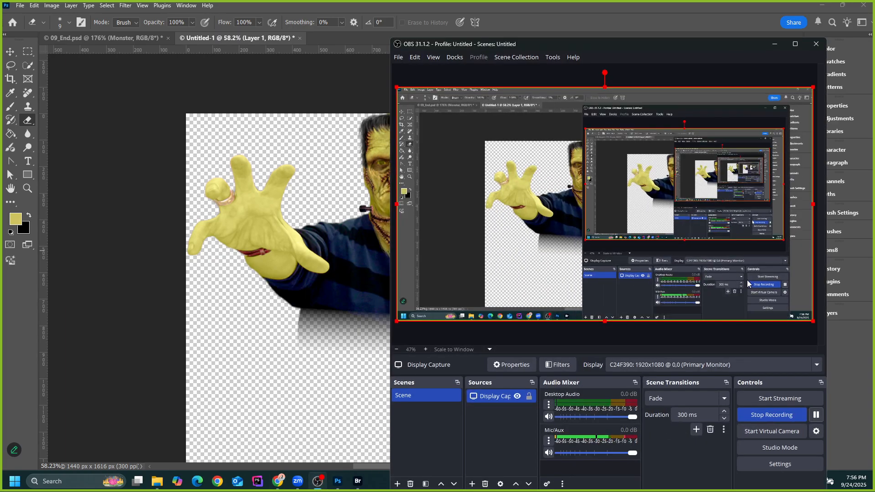
{"action": "left_click", "coordinate": [816, 416]}
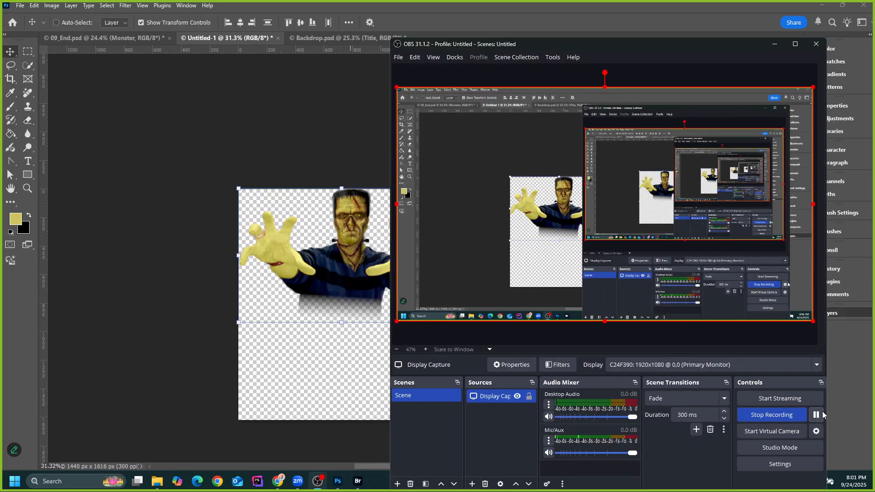
{"action": "left_click", "coordinate": [775, 44]}
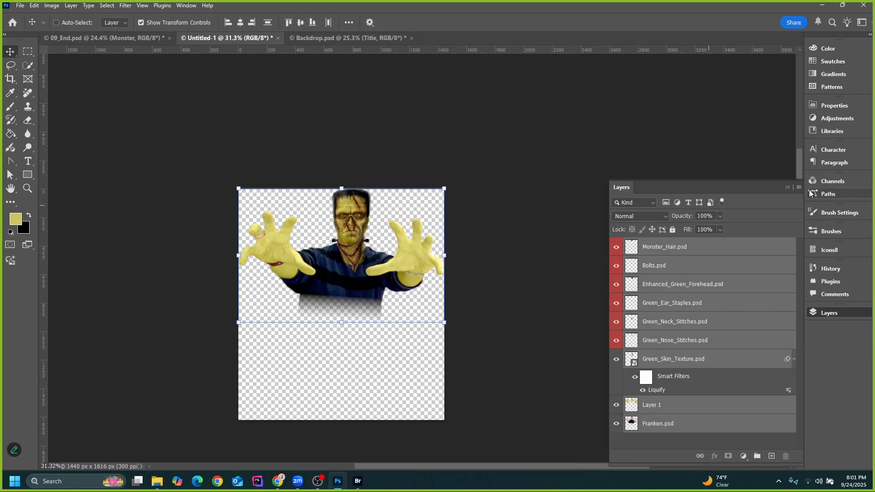
{"action": "left_click", "coordinate": [788, 187]}
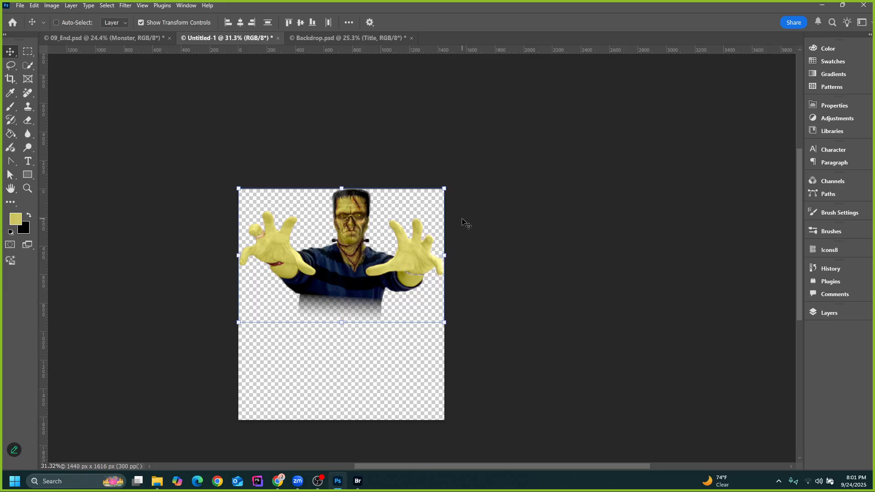
{"action": "scroll", "coordinate": [518, 262], "scroll_direction": "down", "scroll_amount": 2}
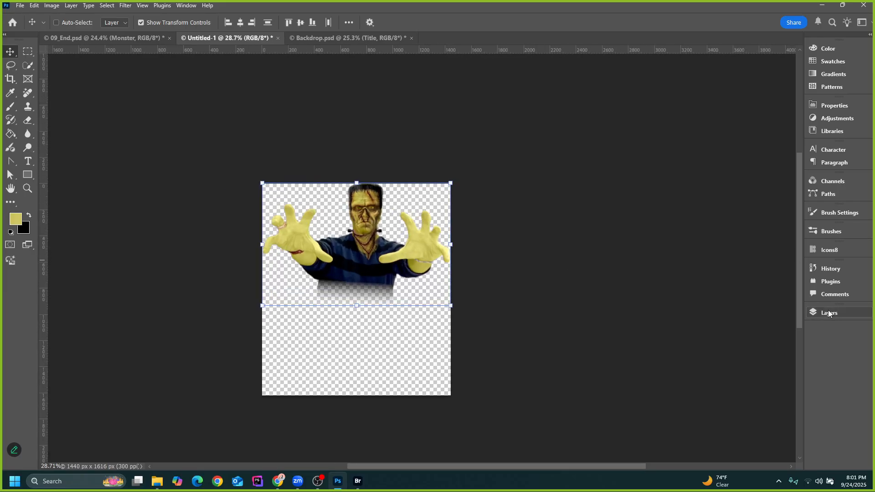
Reopen the layer list and make Monster_Hair.psd the only selected layer
{"action": "left_click", "coordinate": [828, 313]}
{"action": "left_click", "coordinate": [668, 250]}
{"action": "scroll", "coordinate": [688, 368], "scroll_direction": "up", "scroll_amount": 5}
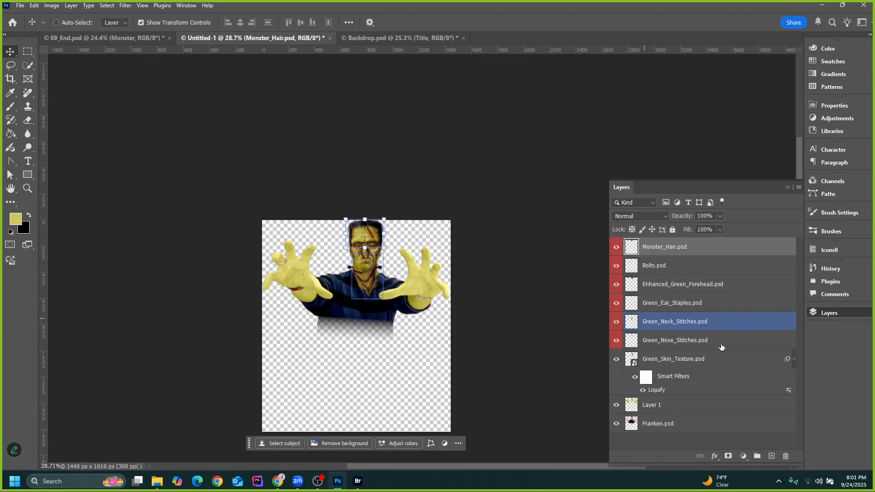
Copy all layers from Franken.psd up to Monster_Hair.psd into Backdrop.psd and position the monster directly above the title lettering
{"action": "scroll", "coordinate": [721, 349], "scroll_direction": "down", "scroll_amount": 4}
{"action": "left_click", "coordinate": [647, 424]}
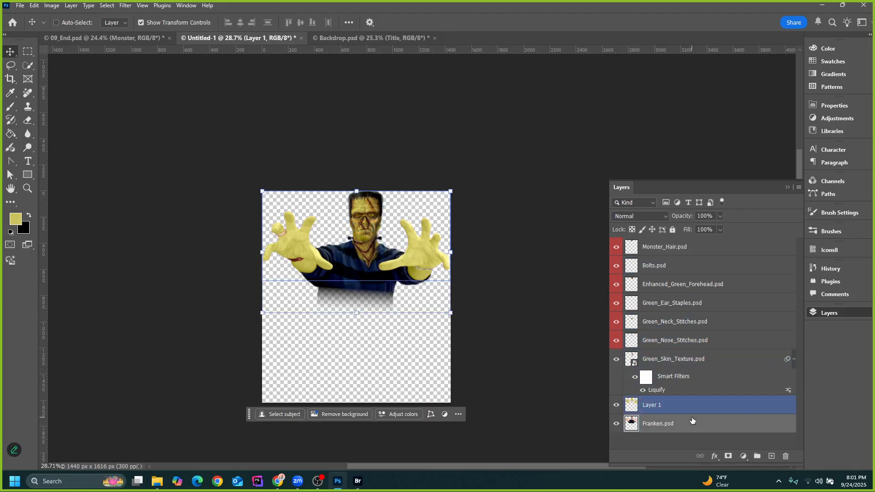
{"action": "left_click", "coordinate": [690, 253], "text": "shift"}
{"action": "left_click_drag", "start_coordinate": [364, 258], "coordinate": [334, 42]}
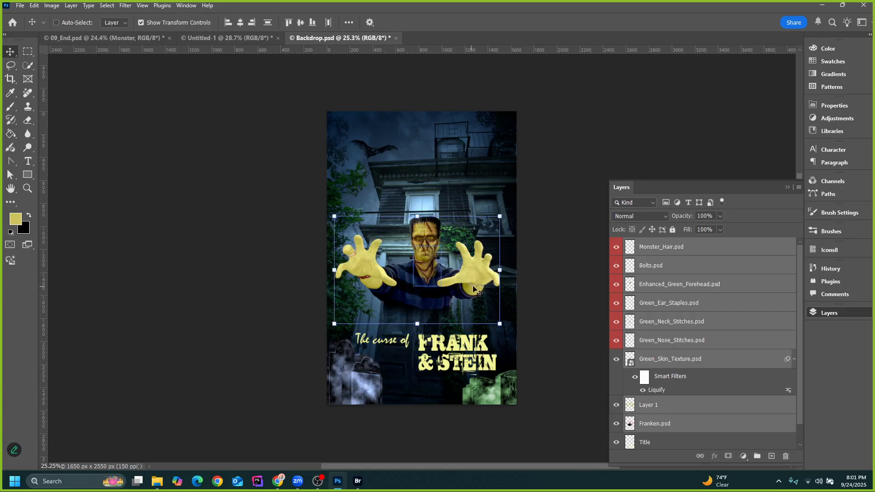
{"action": "left_click_drag", "start_coordinate": [486, 274], "coordinate": [480, 303]}
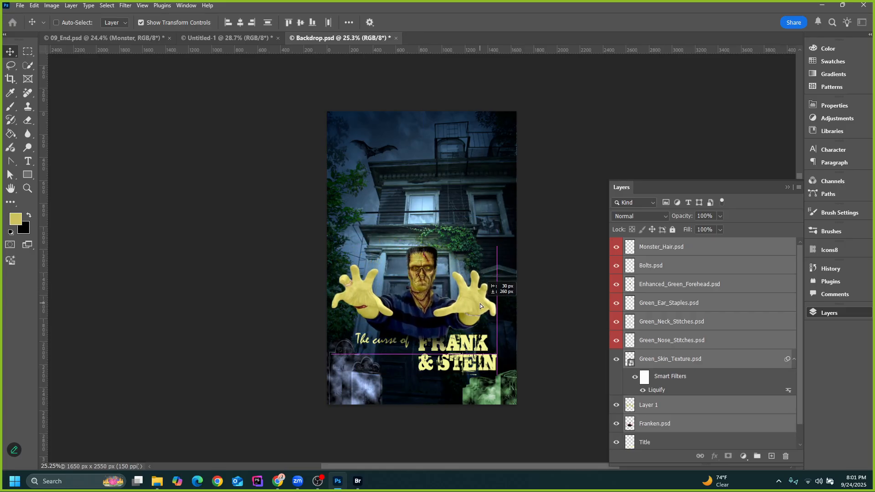
Move the Title layer above all the monster layers and compare the poster with the finished one in 09_End.psd
{"action": "left_click", "coordinate": [664, 444]}
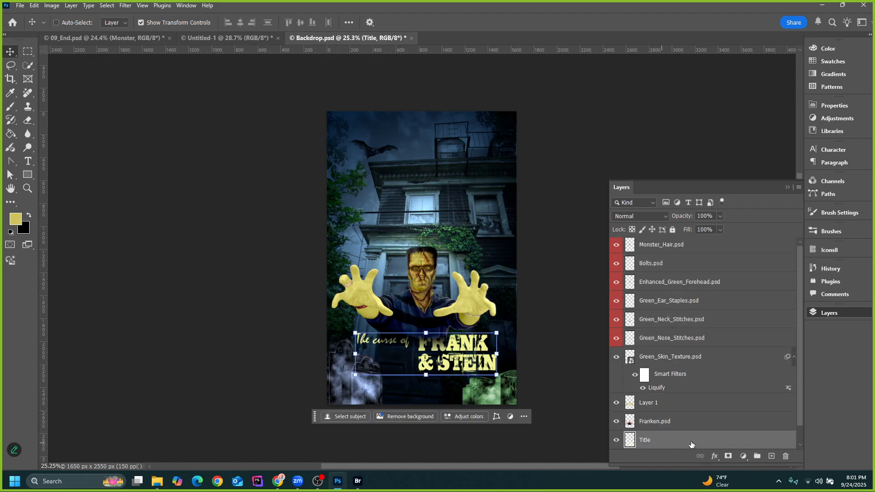
{"action": "left_click_drag", "start_coordinate": [680, 443], "coordinate": [670, 237]}
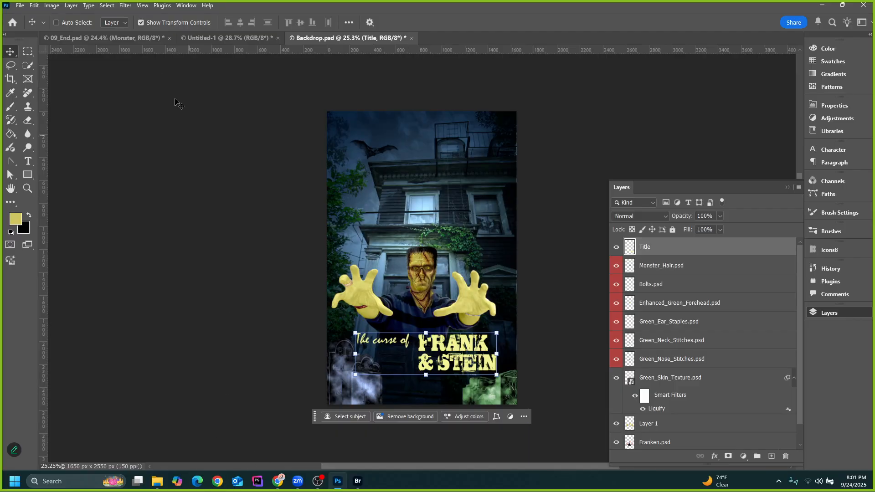
{"action": "left_click", "coordinate": [132, 37]}
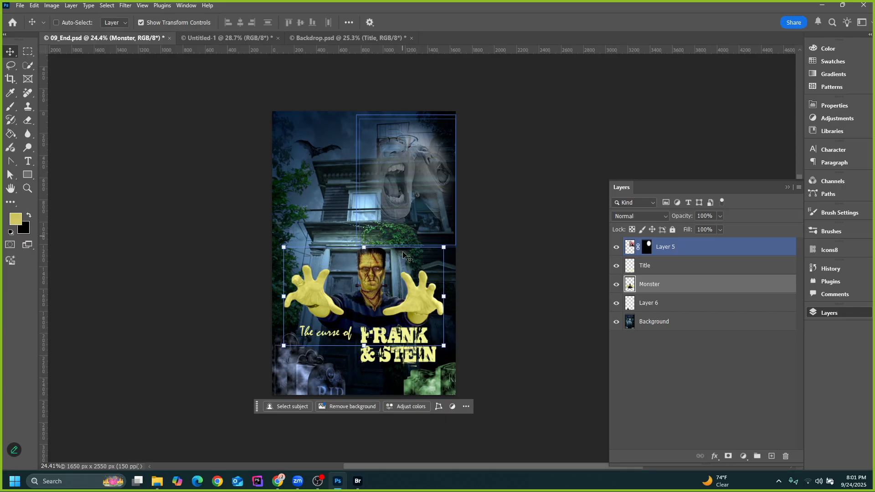
{"action": "left_click", "coordinate": [336, 40]}
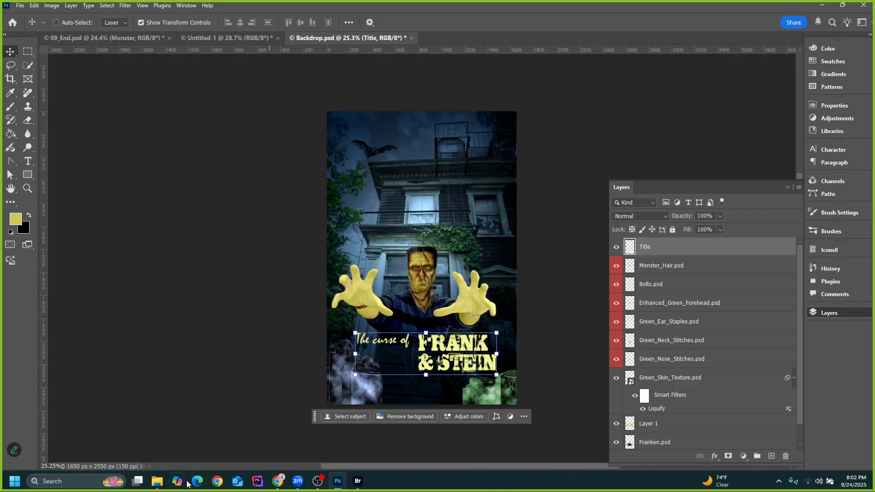
Switch to File Explorer, select Faces.jpg and T1.psd in the Lesson09 folder and place both files into Backdrop.psd
{"action": "mouse_move", "coordinate": [157, 481]}
{"action": "left_click", "coordinate": [188, 436]}
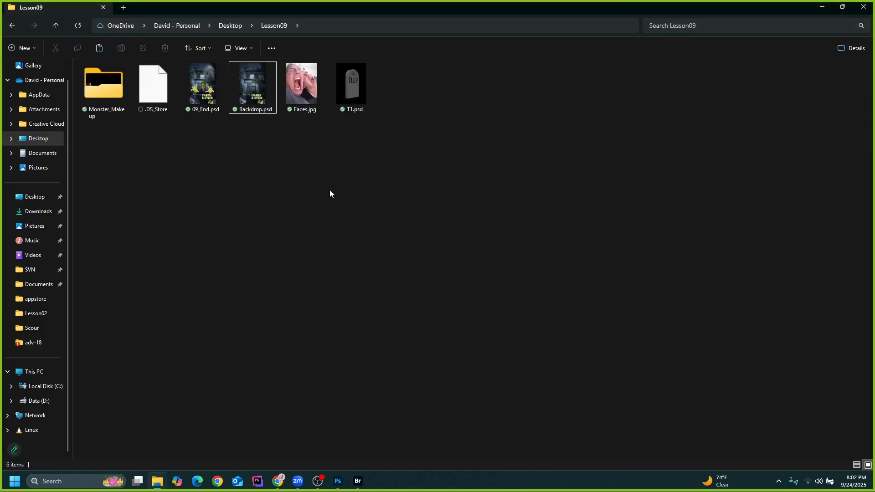
{"action": "left_click", "coordinate": [294, 85]}
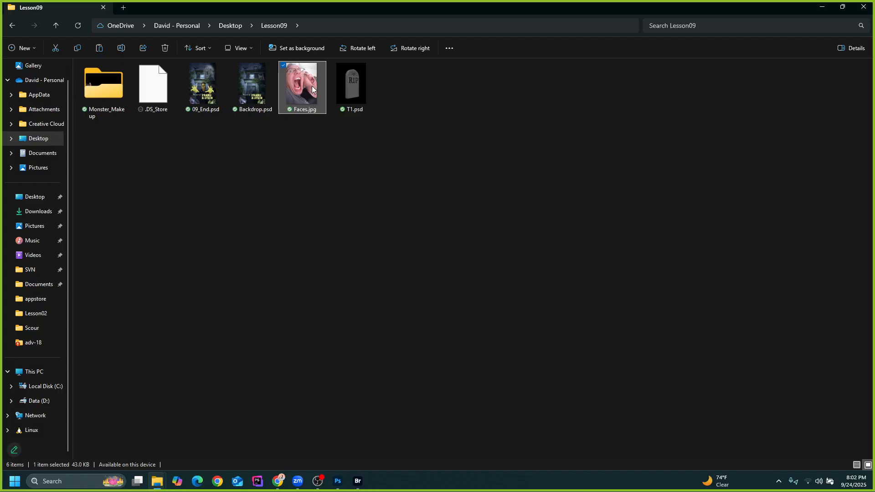
{"action": "left_click", "coordinate": [352, 96]}
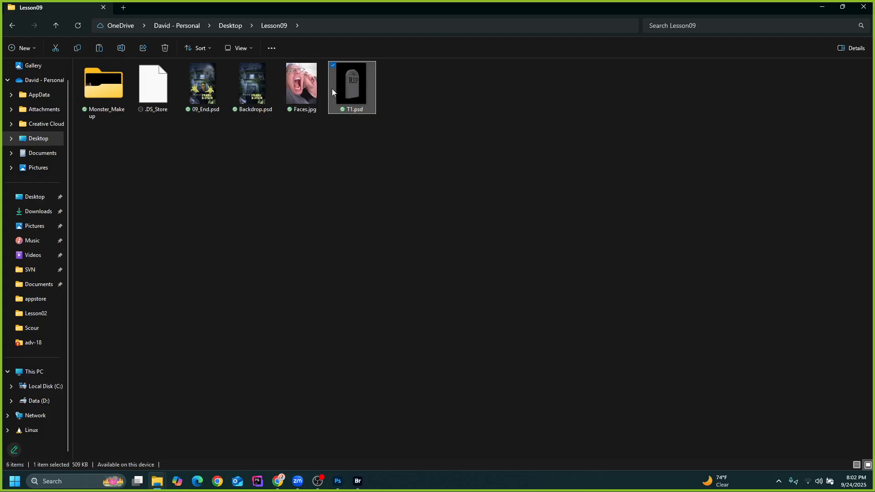
{"action": "left_click_drag", "start_coordinate": [440, 128], "coordinate": [279, 61]}
{"action": "left_click_drag", "start_coordinate": [392, 488], "coordinate": [417, 259]}
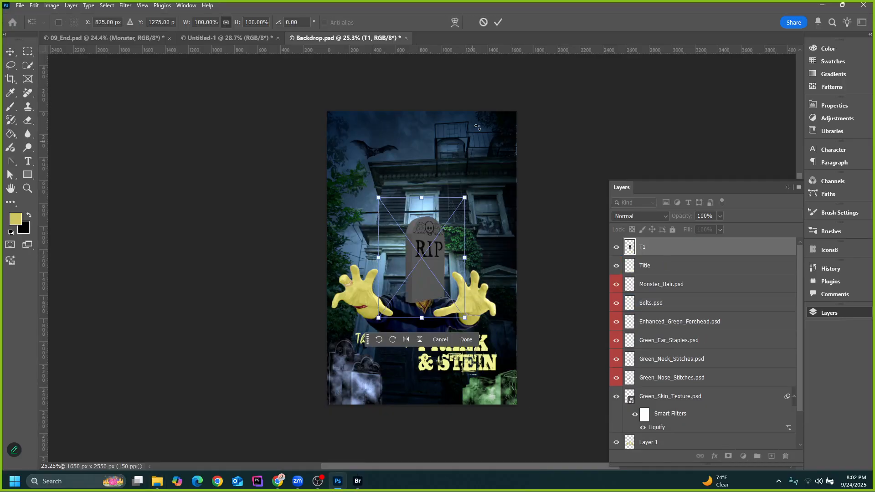
Place the T1 tombstone at the poster's lower edge beside the blue-lit graves and the Faces photo over the house's upper right
{"action": "left_click_drag", "start_coordinate": [434, 320], "coordinate": [406, 456]}
{"action": "left_click", "coordinate": [497, 25]}
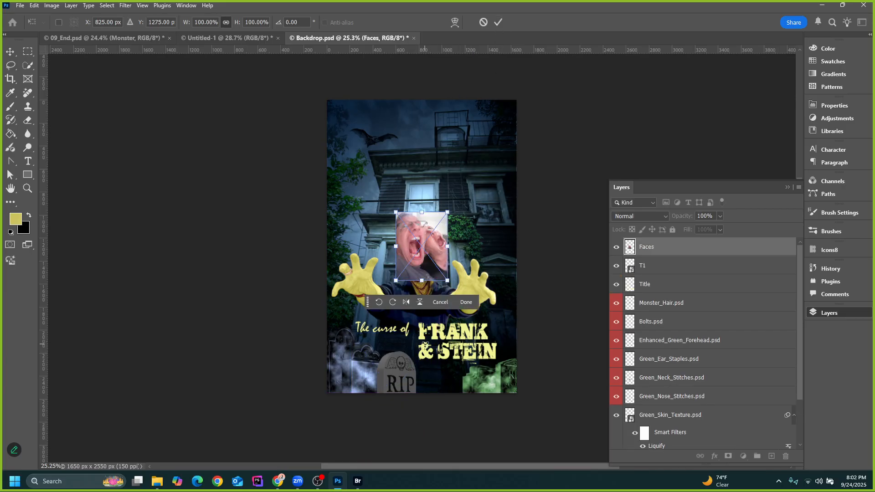
{"action": "left_click_drag", "start_coordinate": [433, 233], "coordinate": [476, 157]}
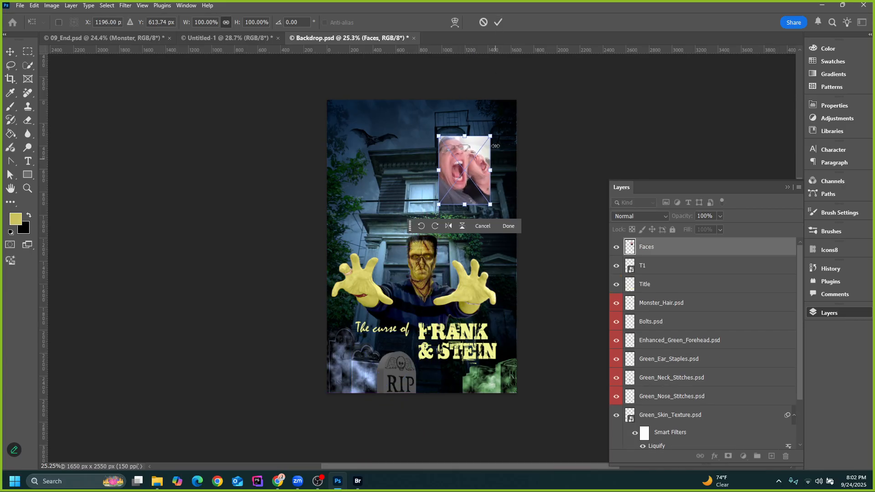
{"action": "left_click", "coordinate": [499, 22]}
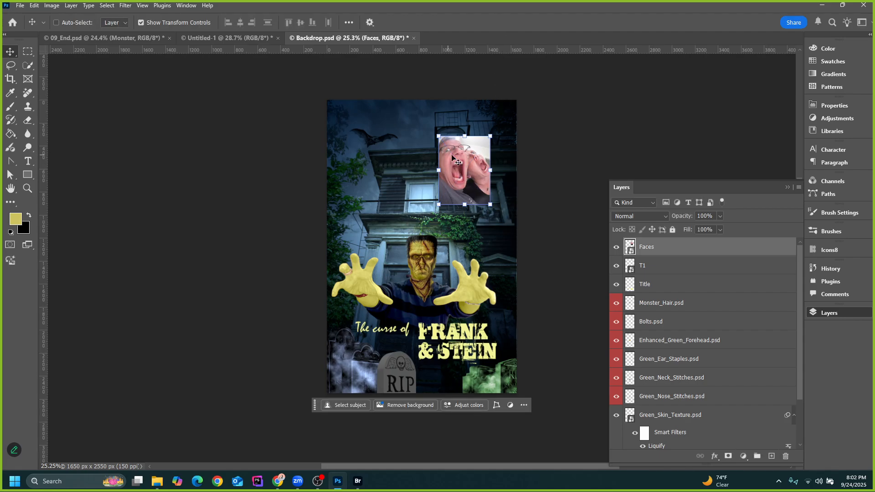
In 09_End.psd, move the Layer 6 tombstone up over the house and examine its cloudy texture
{"action": "left_click", "coordinate": [244, 38]}
{"action": "left_click", "coordinate": [102, 38]}
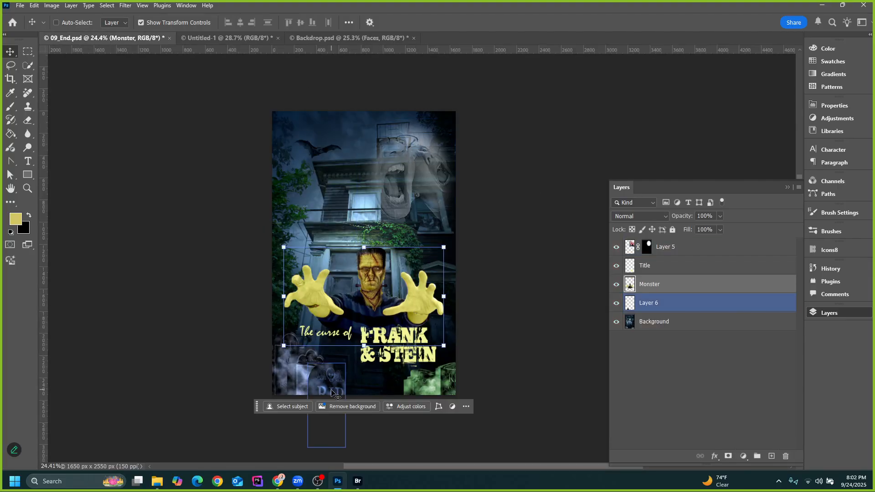
{"action": "left_click_drag", "start_coordinate": [333, 393], "coordinate": [334, 177]}
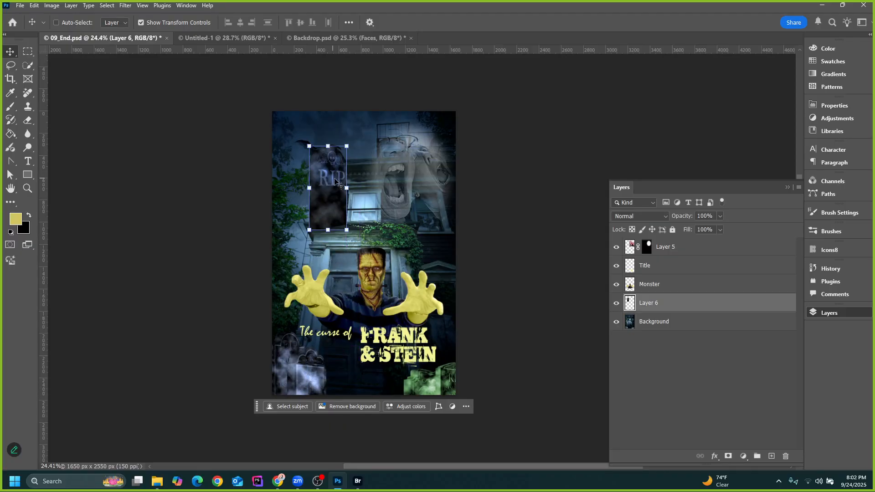
{"action": "scroll", "coordinate": [338, 202], "scroll_direction": "up", "scroll_amount": 15}
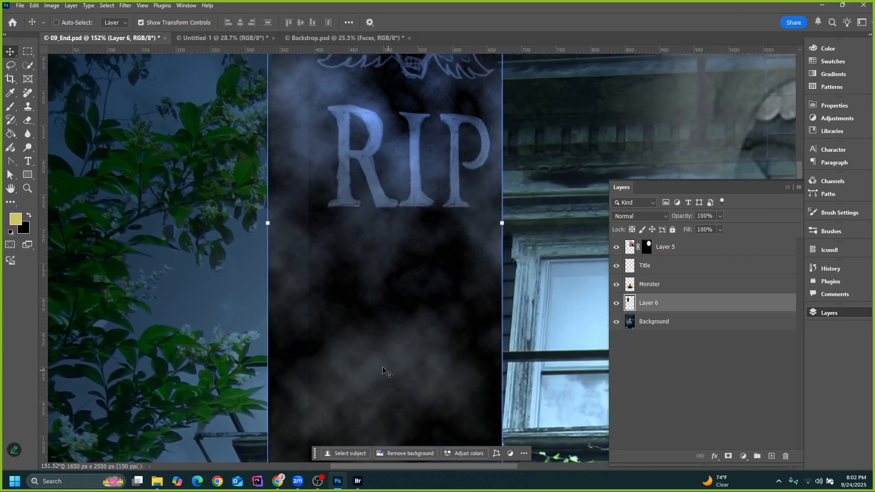
{"action": "scroll", "coordinate": [371, 368], "scroll_direction": "down", "scroll_amount": 3}
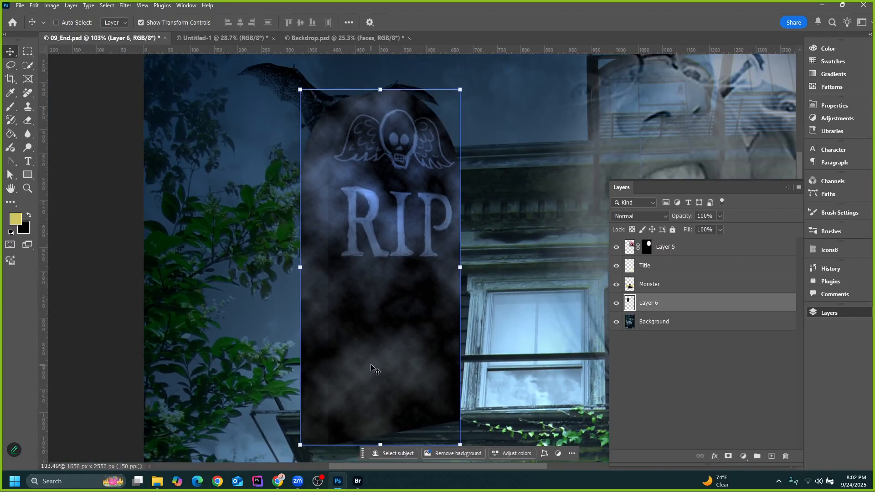
Move the T1 tombstone in Backdrop.psd up in front of the house, beside the lit window and above the monster's hand
{"action": "left_click", "coordinate": [324, 41]}
{"action": "scroll", "coordinate": [397, 381], "scroll_direction": "up", "scroll_amount": 5}
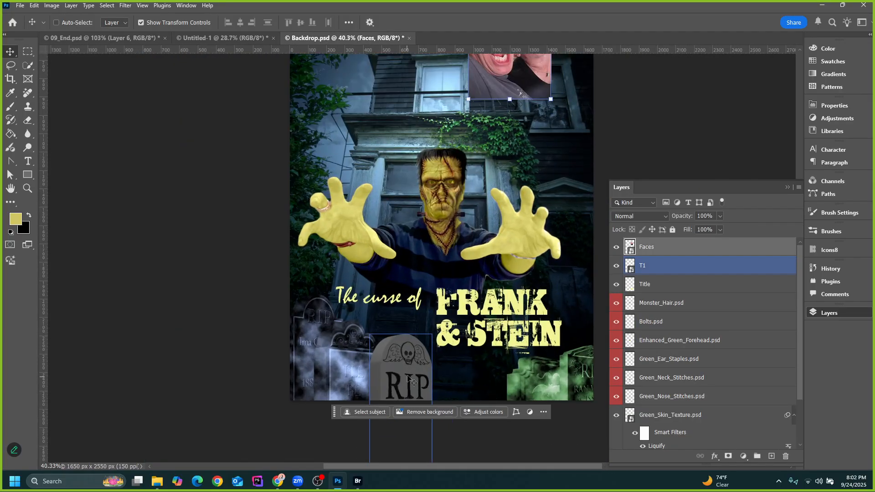
{"action": "left_click_drag", "start_coordinate": [403, 381], "coordinate": [388, 125]}
{"action": "scroll", "coordinate": [389, 137], "scroll_direction": "up", "scroll_amount": 5}
{"action": "scroll", "coordinate": [395, 216], "scroll_direction": "up", "scroll_amount": 3}
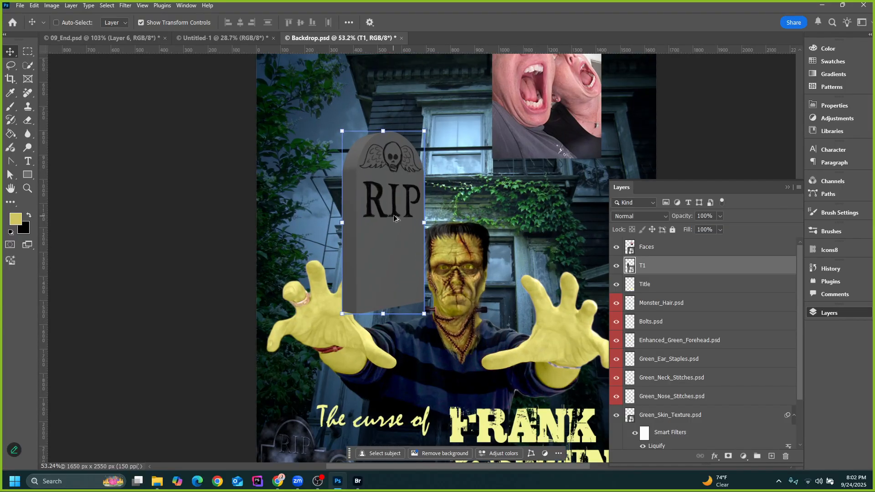
{"action": "scroll", "coordinate": [388, 258], "scroll_direction": "up", "scroll_amount": 1}
{"action": "left_click_drag", "start_coordinate": [391, 258], "coordinate": [388, 232]}
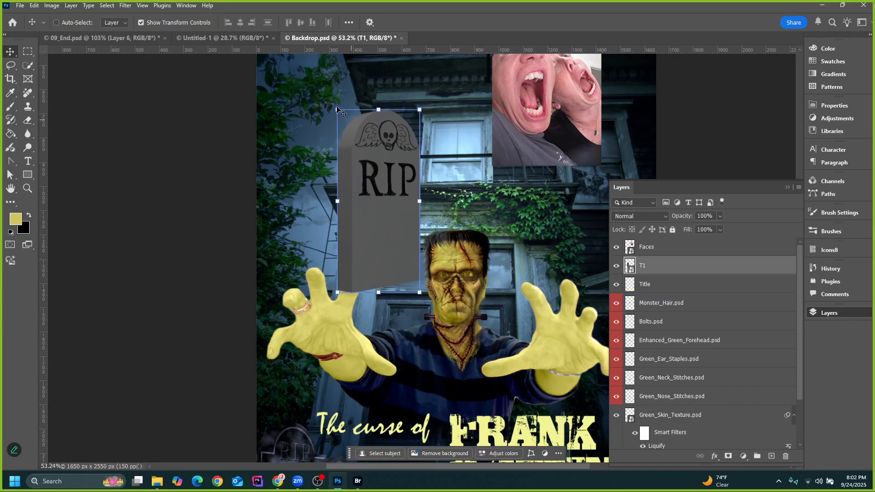
Try the Clouds render filter on the T1 tombstone layer and undo it
{"action": "left_click", "coordinate": [126, 5]}
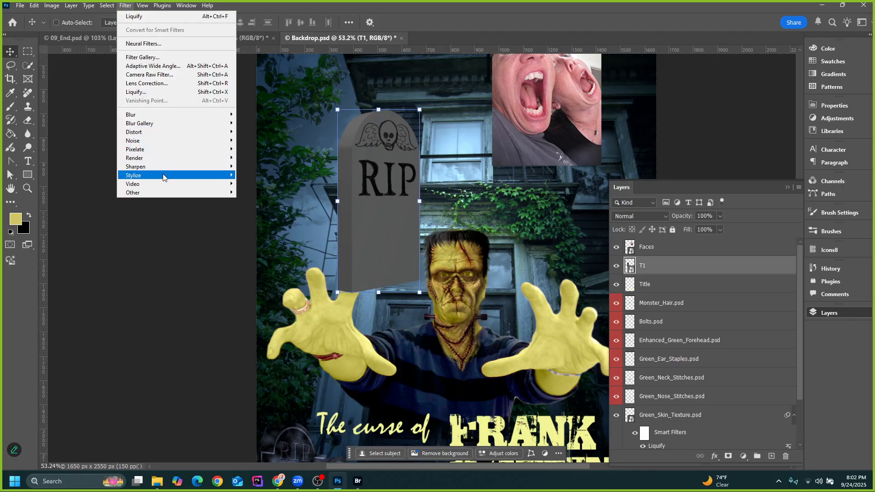
{"action": "mouse_move", "coordinate": [163, 189]}
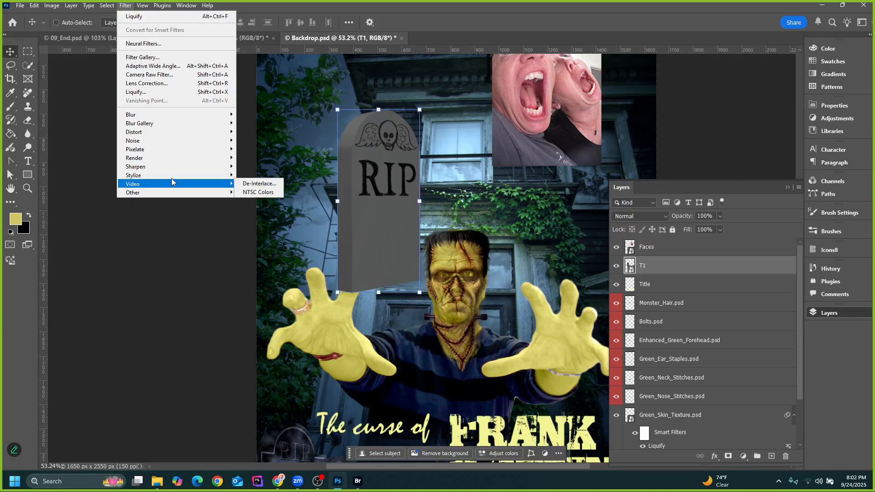
{"action": "mouse_move", "coordinate": [166, 158]}
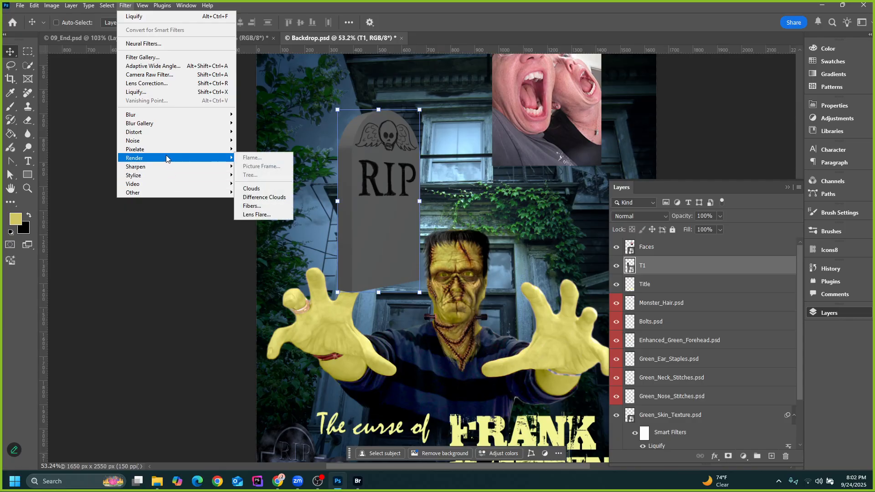
{"action": "left_click", "coordinate": [264, 192]}
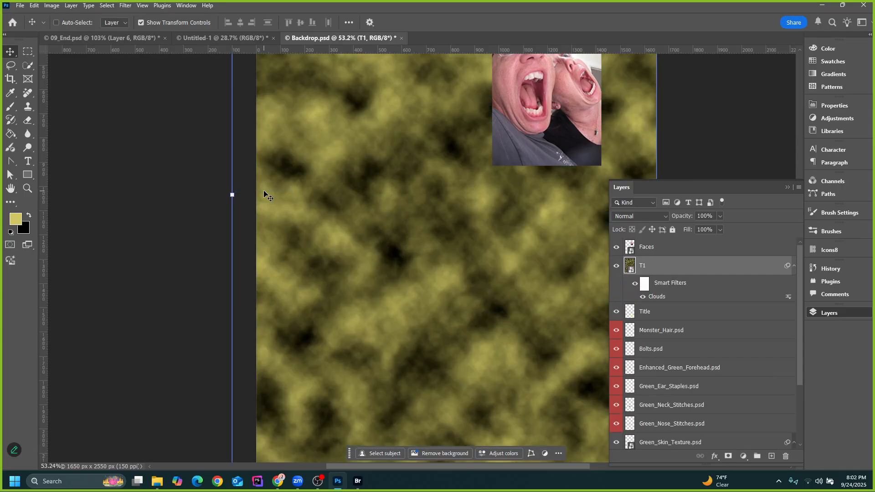
{"action": "key", "text": "ctrl+z"}
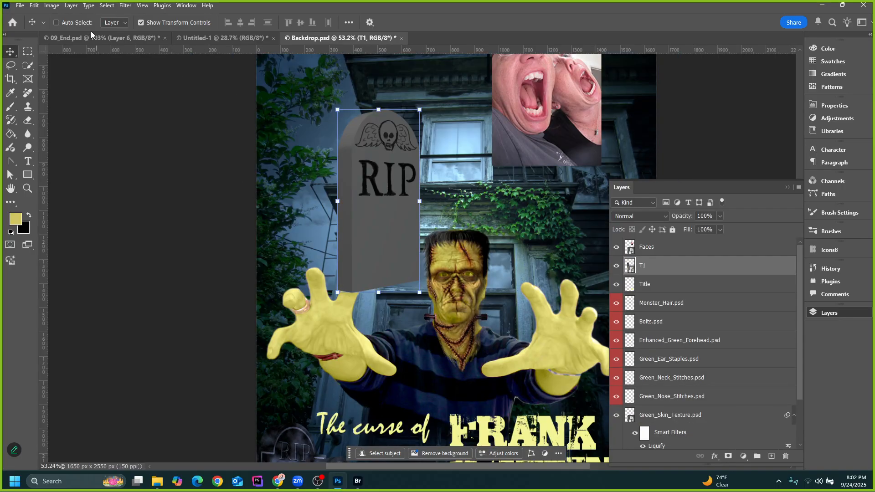
Apply Difference Clouds to the T1 tombstone, compare it with the tombstone in 09_End.psd and undo the filter
{"action": "left_click", "coordinate": [126, 5]}
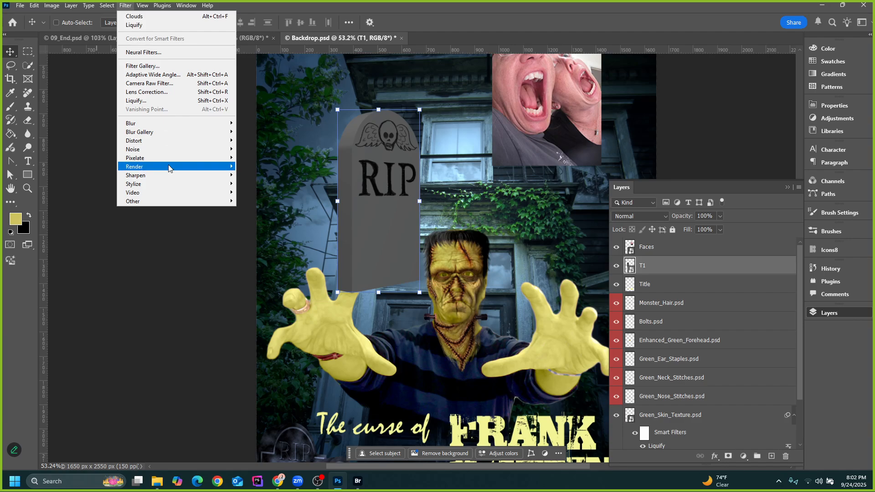
{"action": "mouse_move", "coordinate": [176, 170]}
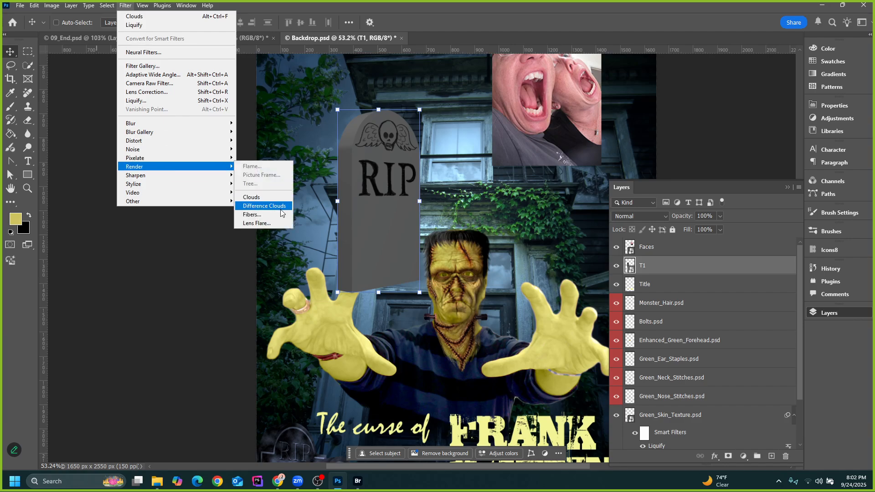
{"action": "left_click", "coordinate": [275, 208]}
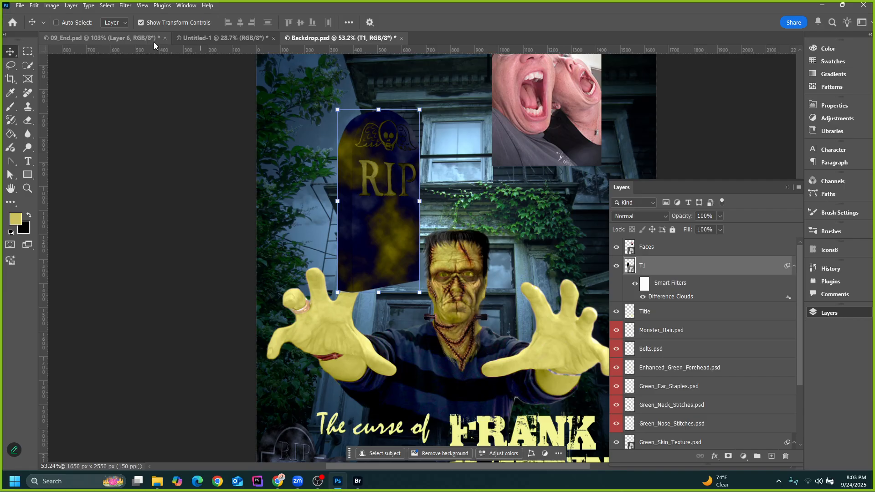
{"action": "left_click", "coordinate": [122, 39]}
{"action": "key", "text": "ctrl+z"}
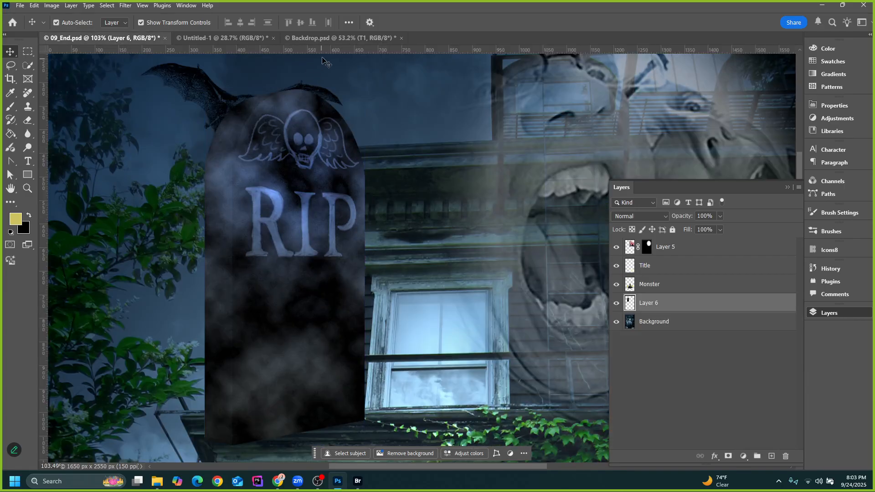
{"action": "left_click", "coordinate": [333, 41]}
{"action": "key", "text": "ctrl+z"}
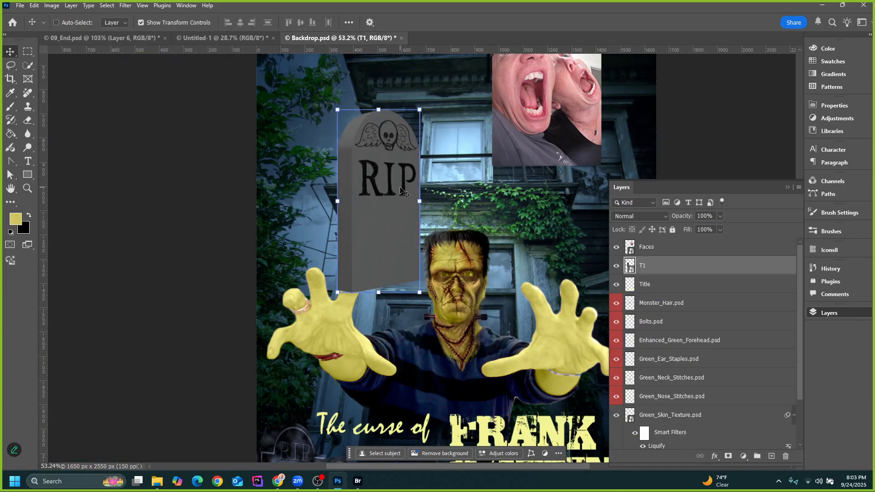
Undo the tombstone, faces, title-order and monster-position changes in Backdrop.psd and close the document without saving
{"action": "scroll", "coordinate": [343, 267], "scroll_direction": "down", "scroll_amount": 6}
{"action": "key", "text": "ctrl+z"}
{"action": "key", "text": "ctrl+z"}
{"action": "key", "text": "ctrl+z"}
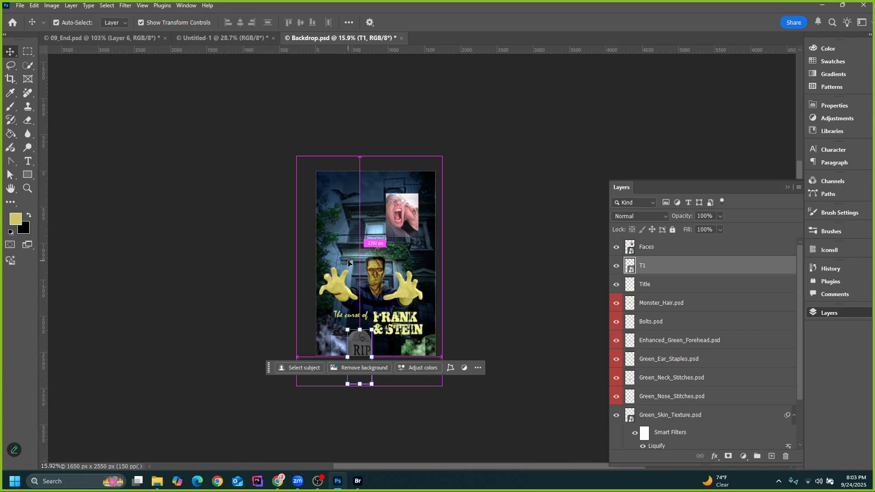
{"action": "key", "text": "ctrl+shift+bracketleft"}
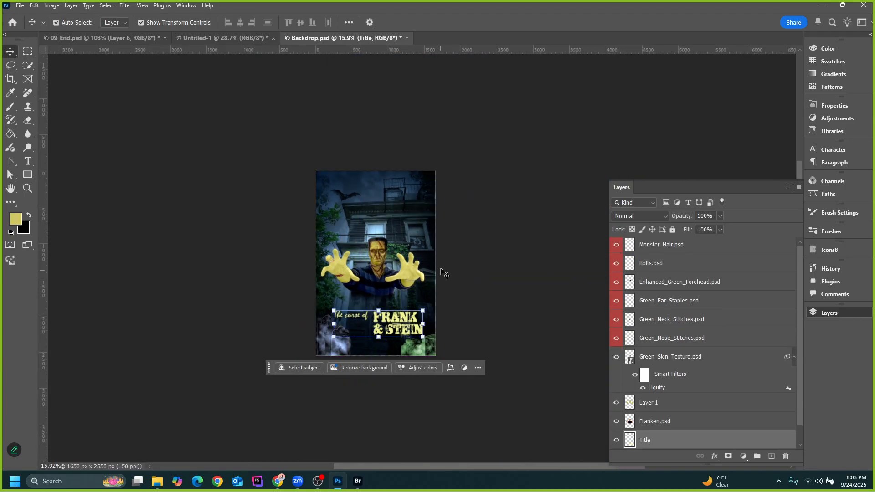
{"action": "left_click", "coordinate": [407, 38]}
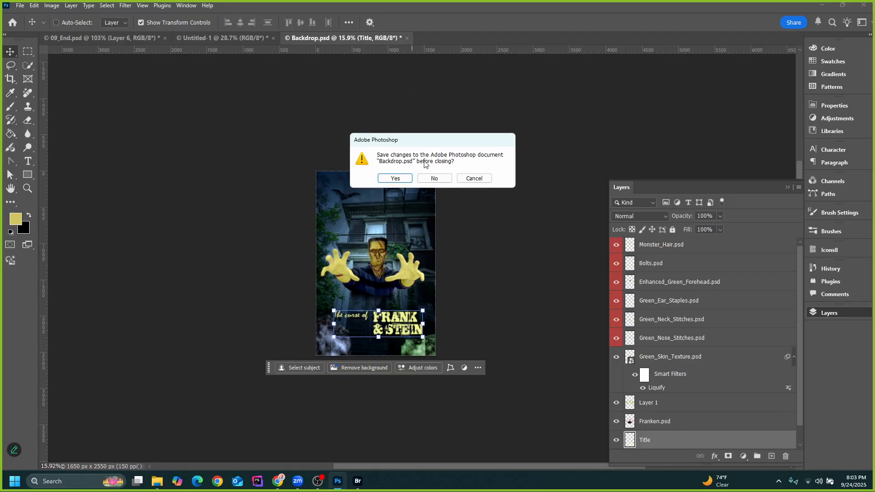
{"action": "left_click", "coordinate": [450, 180]}
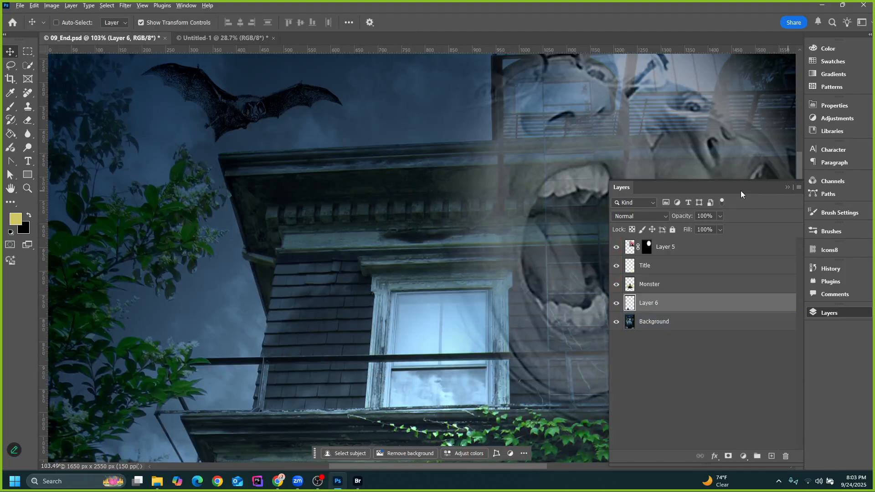
Hide the layer list and fit the whole 09_End.psd poster in view
{"action": "left_click", "coordinate": [777, 189]}
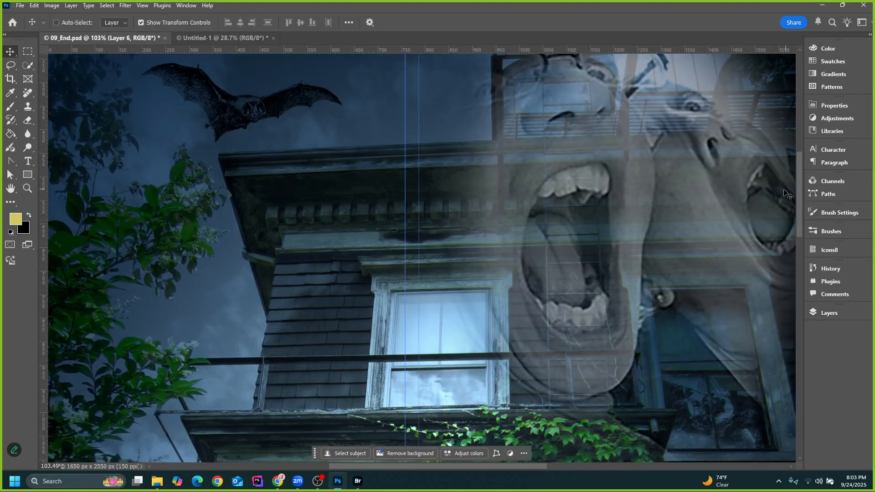
{"action": "key", "text": "ctrl+0"}
{"action": "scroll", "coordinate": [435, 327], "scroll_direction": "down", "scroll_amount": 2}
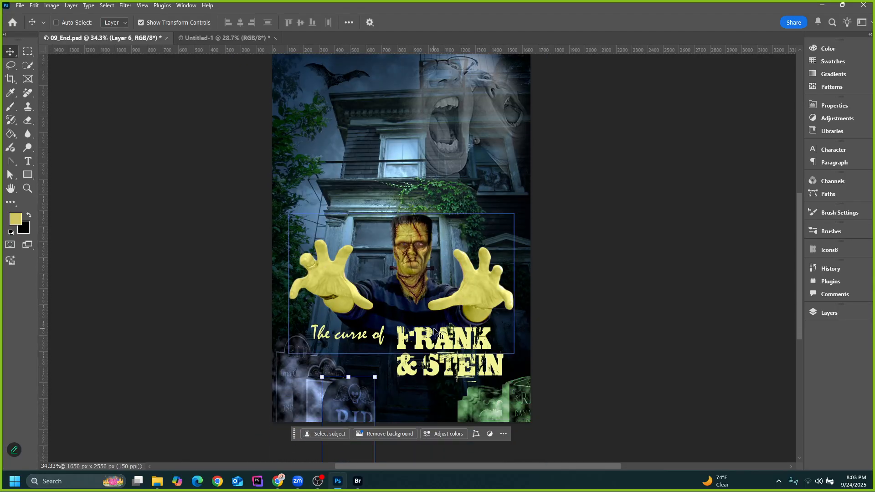
Start saving the Untitled-1 monster document under a new name and browse to the Lesson09 folder on the Desktop
{"action": "left_click", "coordinate": [229, 41]}
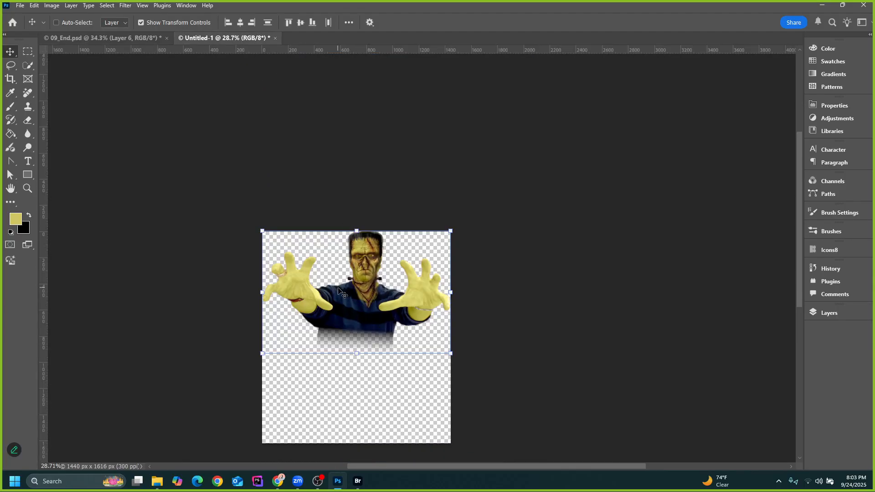
{"action": "scroll", "coordinate": [326, 373], "scroll_direction": "up", "scroll_amount": 3}
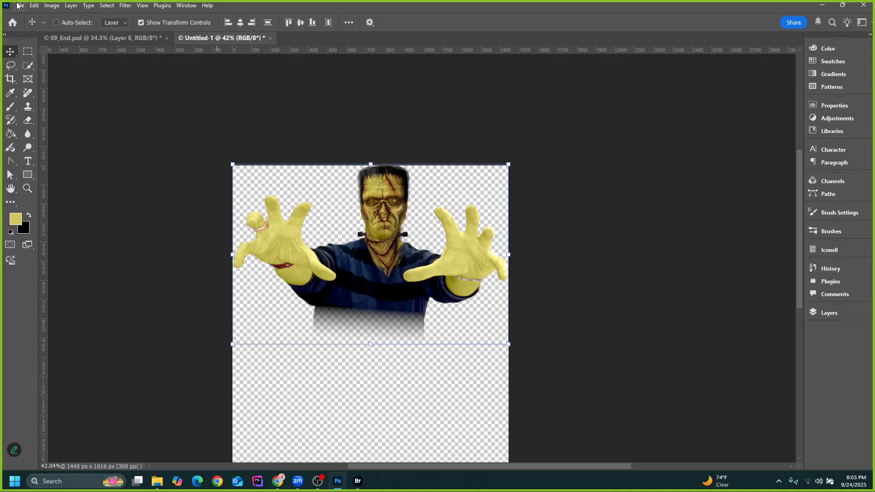
{"action": "left_click_drag", "start_coordinate": [17, 4], "coordinate": [1, 1]}
{"action": "left_click", "coordinate": [406, 7]}
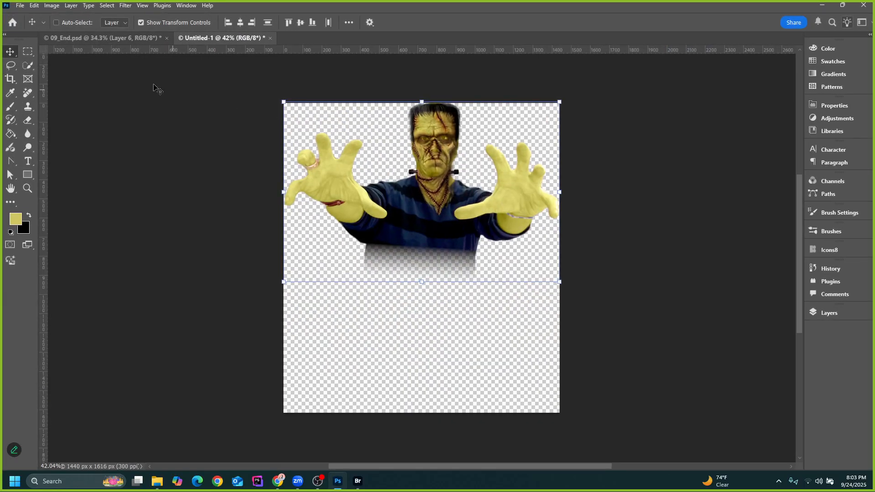
{"action": "left_click", "coordinate": [34, 5]}
{"action": "mouse_move", "coordinate": [20, 5]}
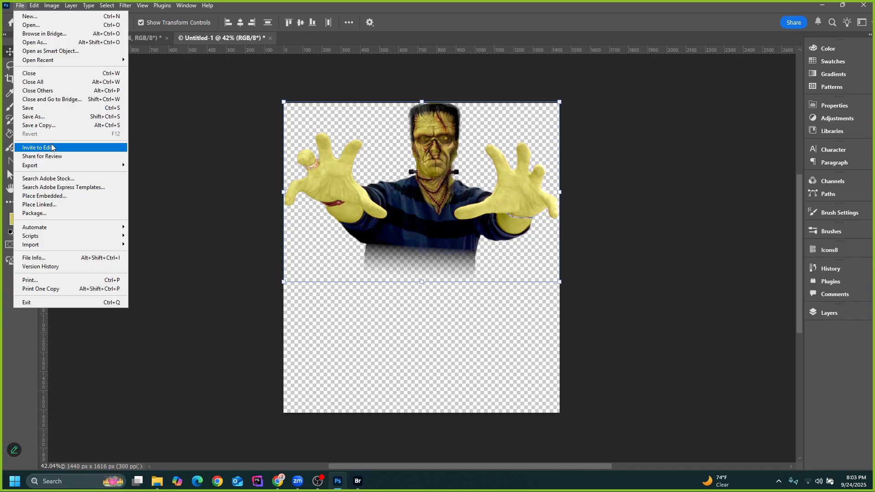
{"action": "left_click", "coordinate": [84, 118]}
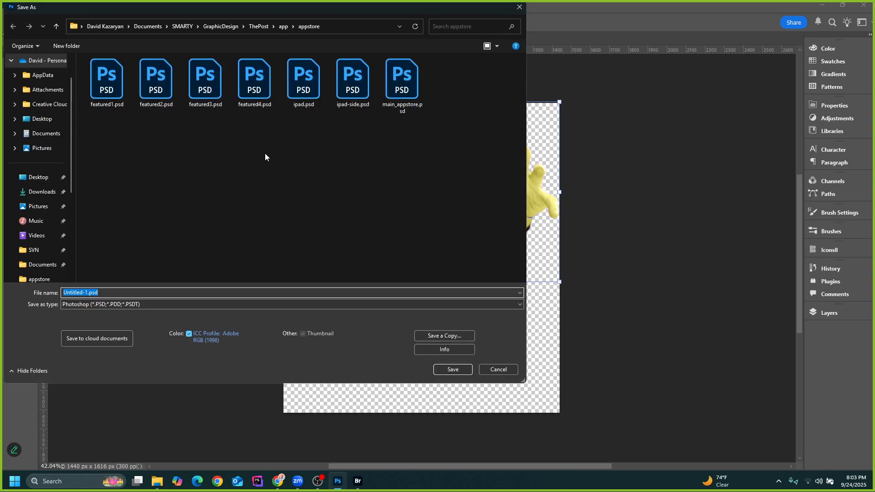
{"action": "left_click", "coordinate": [42, 118]}
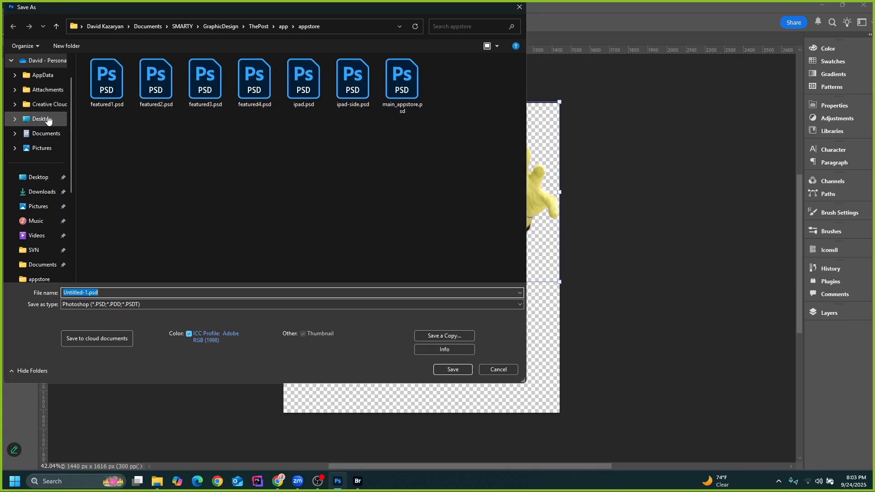
{"action": "double_click", "coordinate": [111, 88]}
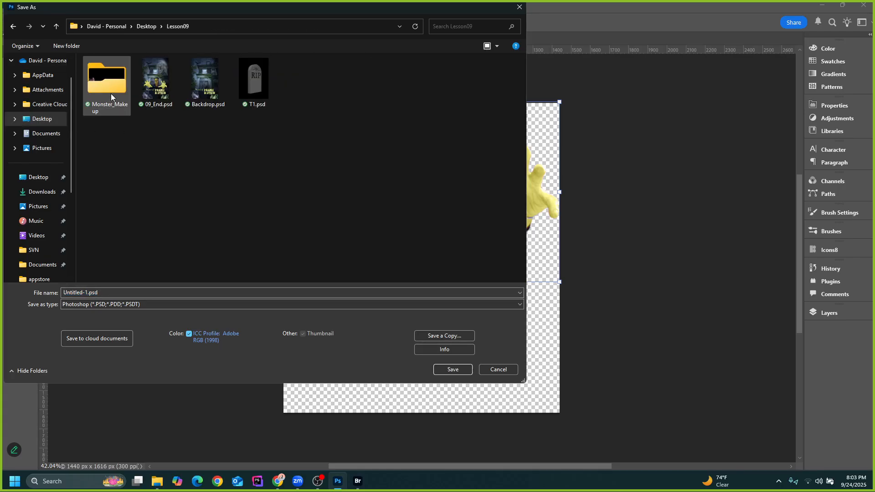
Name the monster file 09_work.psd, based on the 09_End.psd name, and save it in Photoshop format
{"action": "left_click", "coordinate": [160, 96]}
{"action": "triple_click", "coordinate": [78, 292]}
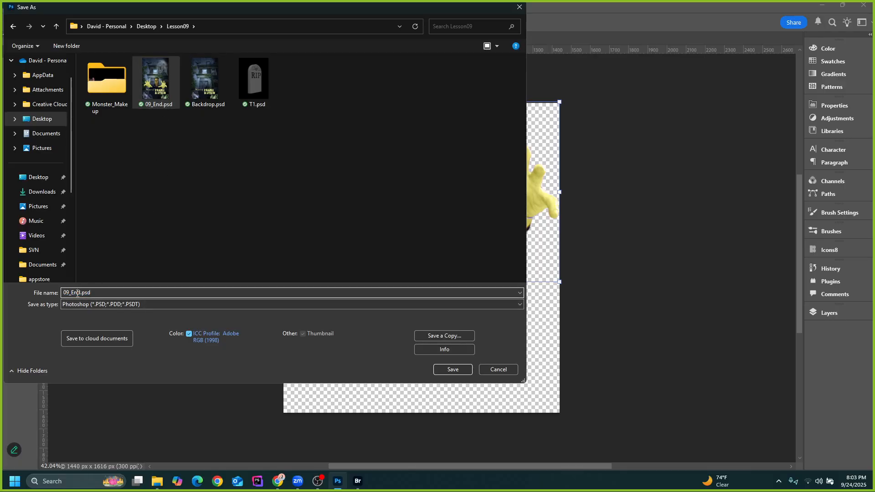
{"action": "left_click", "coordinate": [72, 292]}
{"action": "type", "text": "work"}
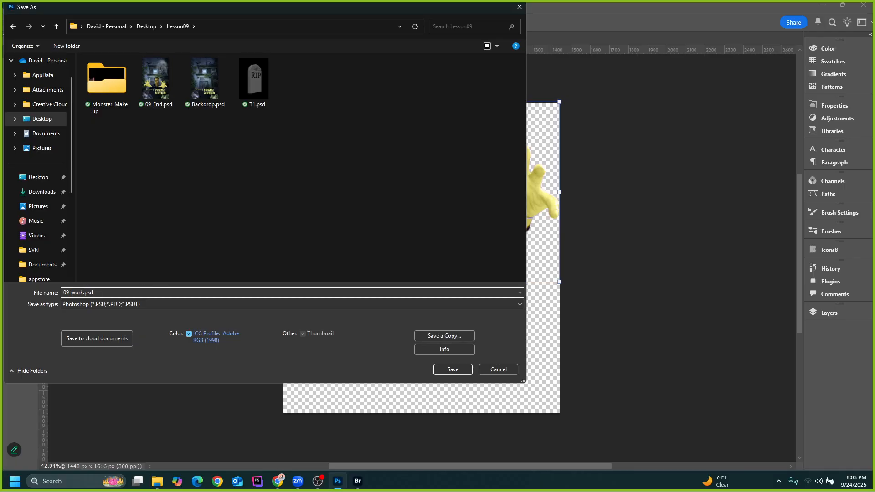
{"action": "left_click", "coordinate": [445, 370]}
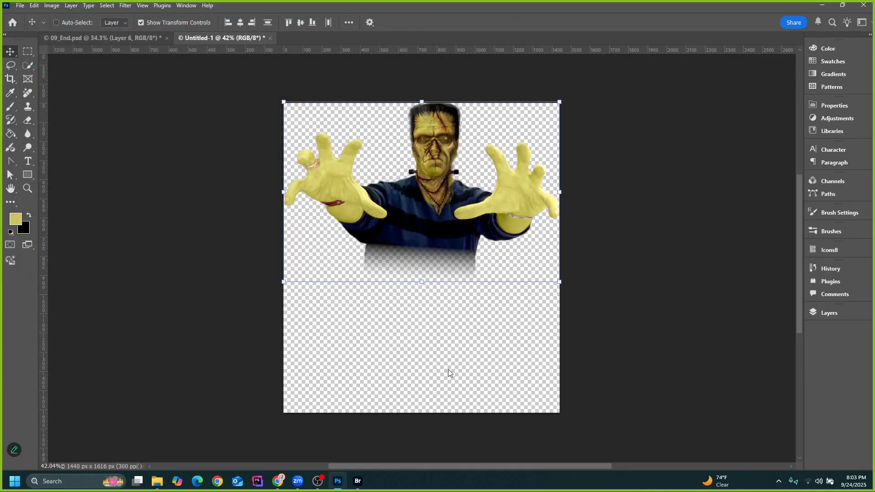
{"action": "left_click", "coordinate": [575, 134]}
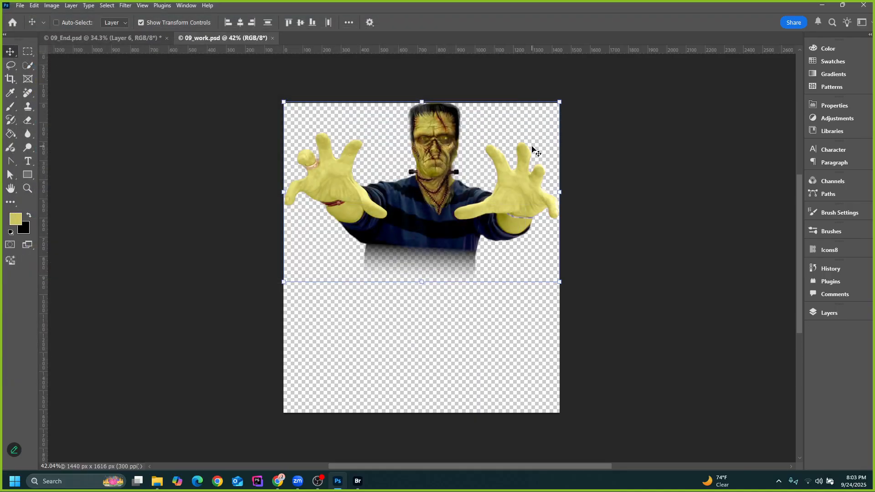
Close 09_work.psd and close 09_End.psd without saving its changes
{"action": "left_click", "coordinate": [272, 39]}
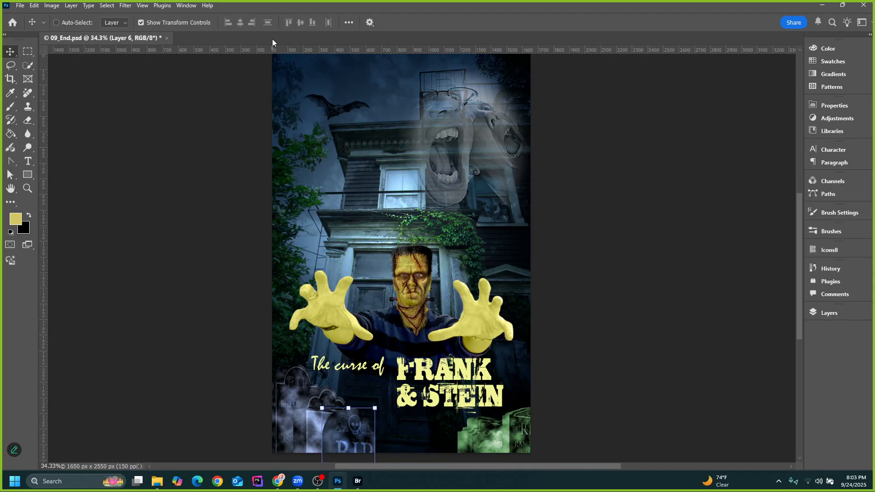
{"action": "left_click", "coordinate": [166, 38]}
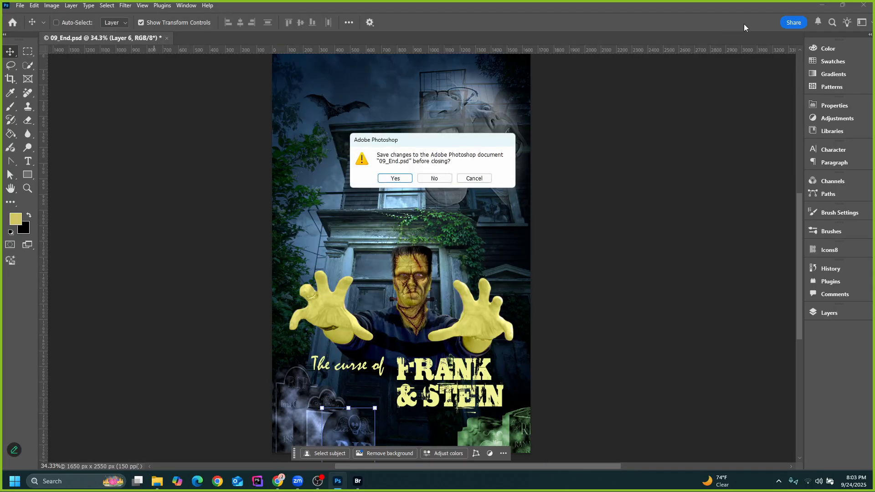
{"action": "left_click", "coordinate": [435, 179]}
Minimize Photoshop and close the Lesson09 File Explorer window and Adobe Bridge
{"action": "left_click", "coordinate": [823, 5]}
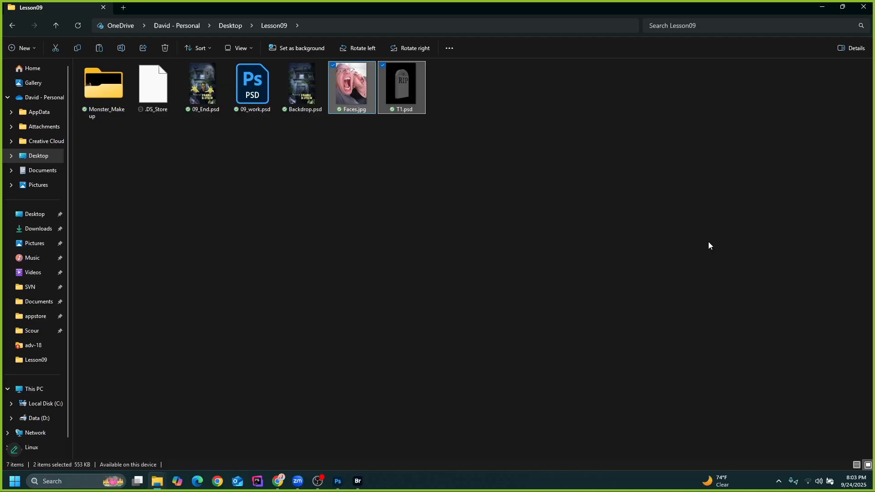
{"action": "left_click", "coordinate": [858, 9]}
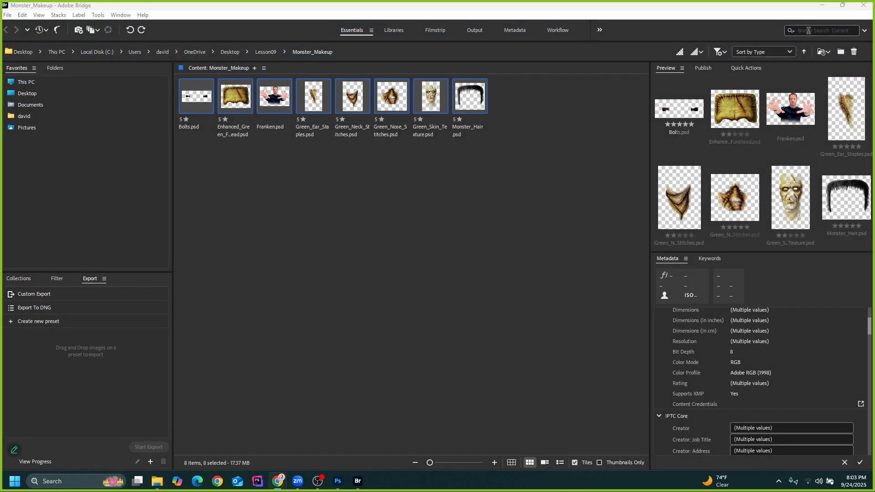
{"action": "left_click", "coordinate": [858, 9]}
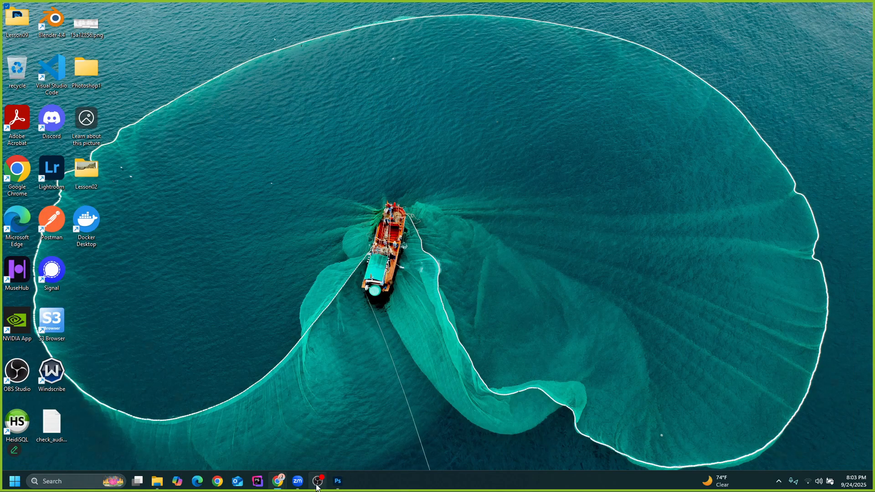